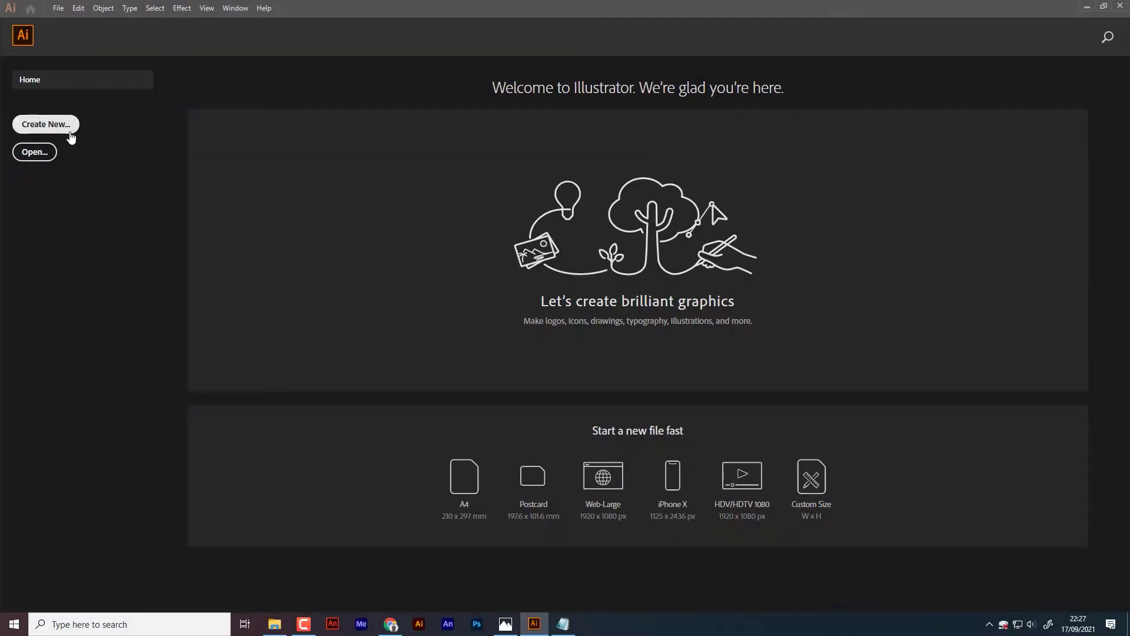
Step: Create a trial custom-size document and fit its artboard in the window
{"action": "left_click", "coordinate": [66, 131]}
{"action": "left_click", "coordinate": [800, 483]}
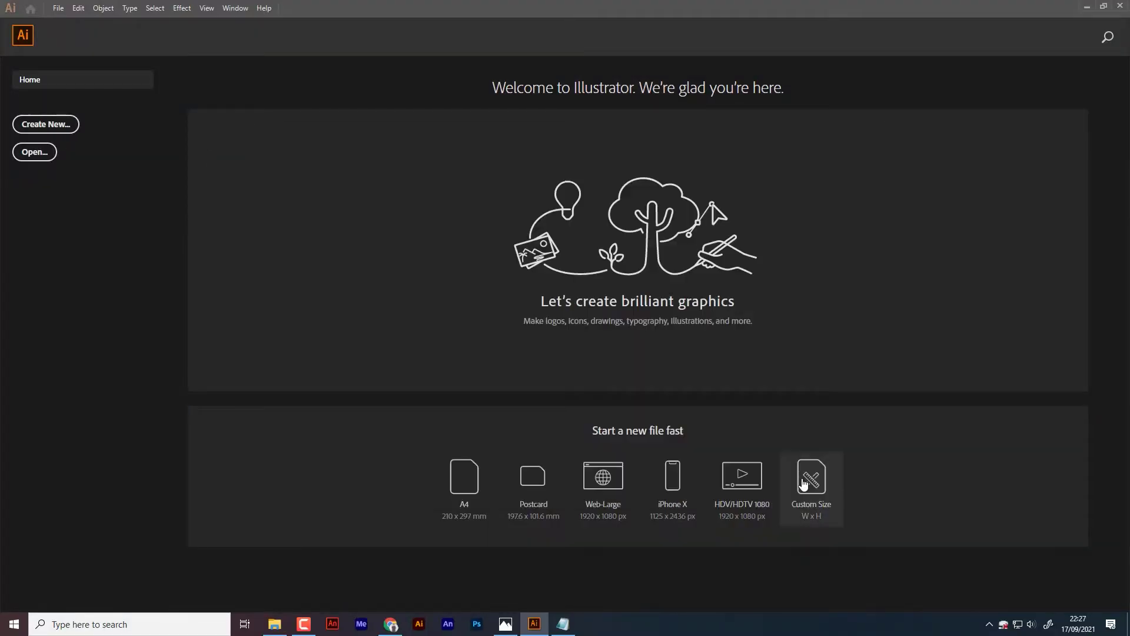
{"action": "left_click", "coordinate": [80, 607]}
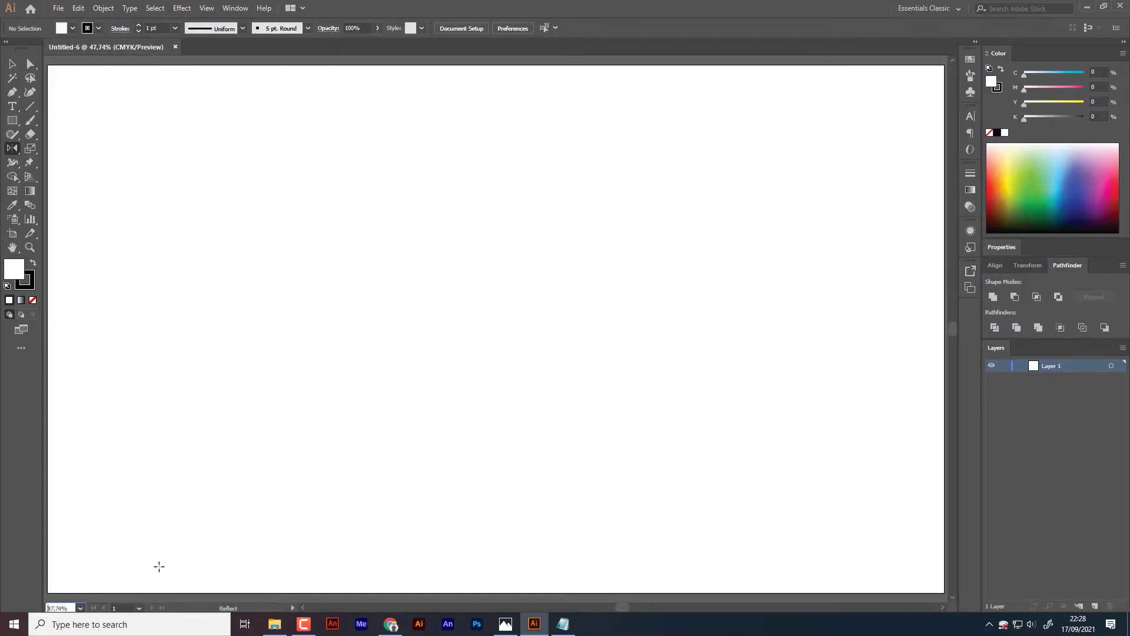
{"action": "left_click", "coordinate": [318, 410], "text": "ctrl+alt"}
{"action": "left_click_drag", "start_coordinate": [361, 376], "coordinate": [416, 378]}
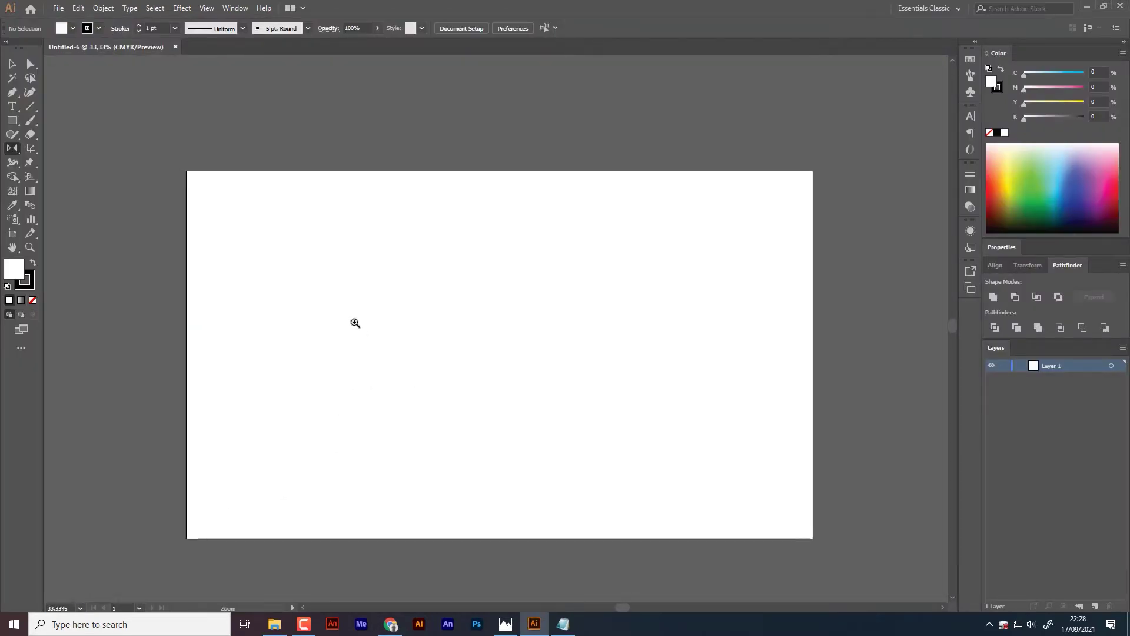
Step: Draw a 109 px square and move it toward the artboard's top-left corner
{"action": "left_click", "coordinate": [12, 120]}
{"action": "left_click", "coordinate": [256, 198]}
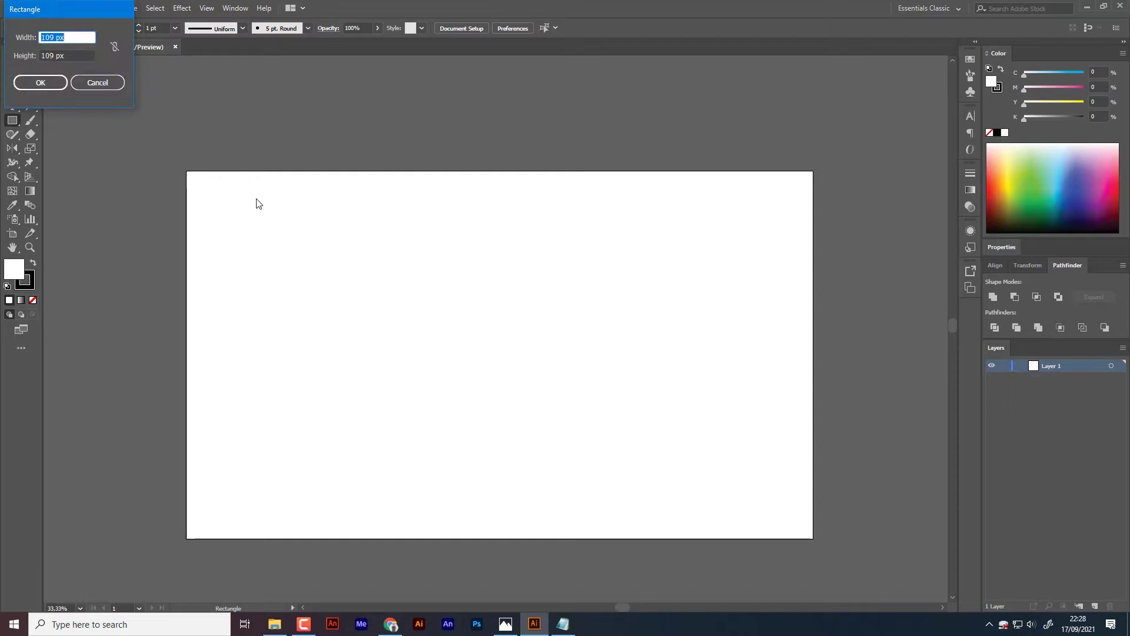
{"action": "left_click", "coordinate": [59, 86]}
{"action": "key", "text": "v"}
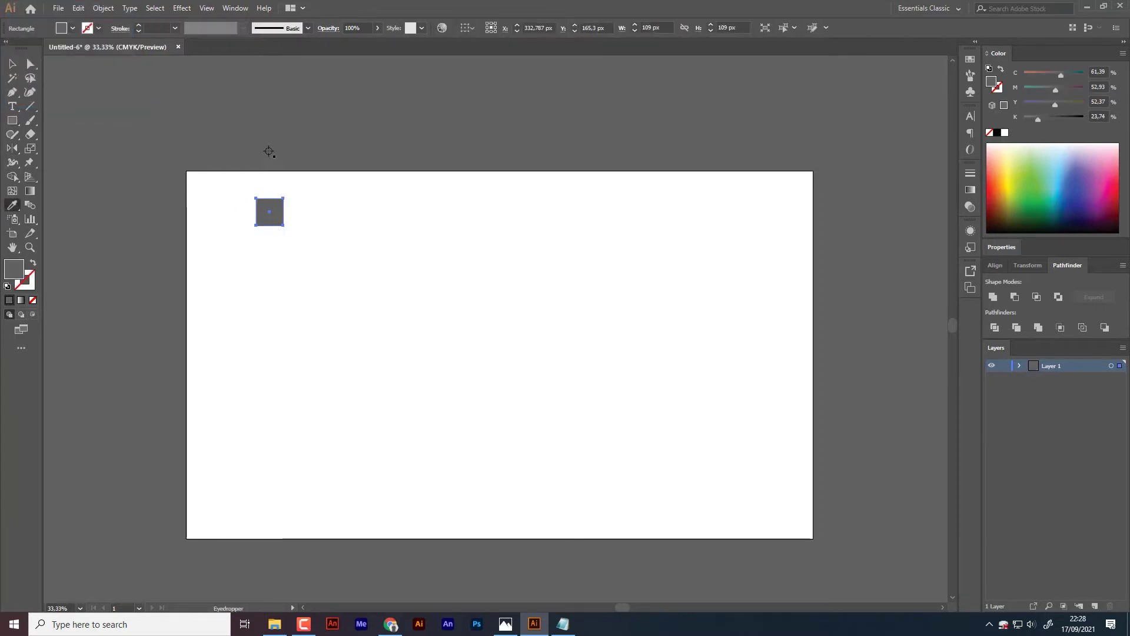
{"action": "left_click_drag", "start_coordinate": [280, 226], "coordinate": [206, 195]}
{"action": "key", "text": "ctrl+plus"}
{"action": "left_click", "coordinate": [278, 247]}
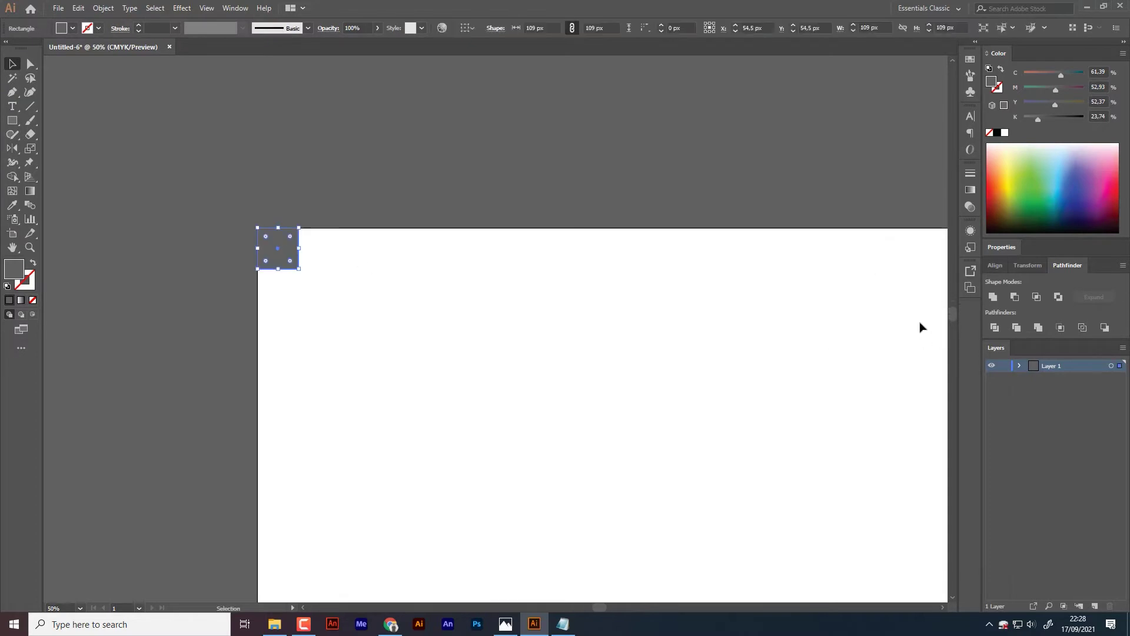
Step: Show the Align panel, then close the trial document without saving
{"action": "left_click", "coordinate": [228, 9]}
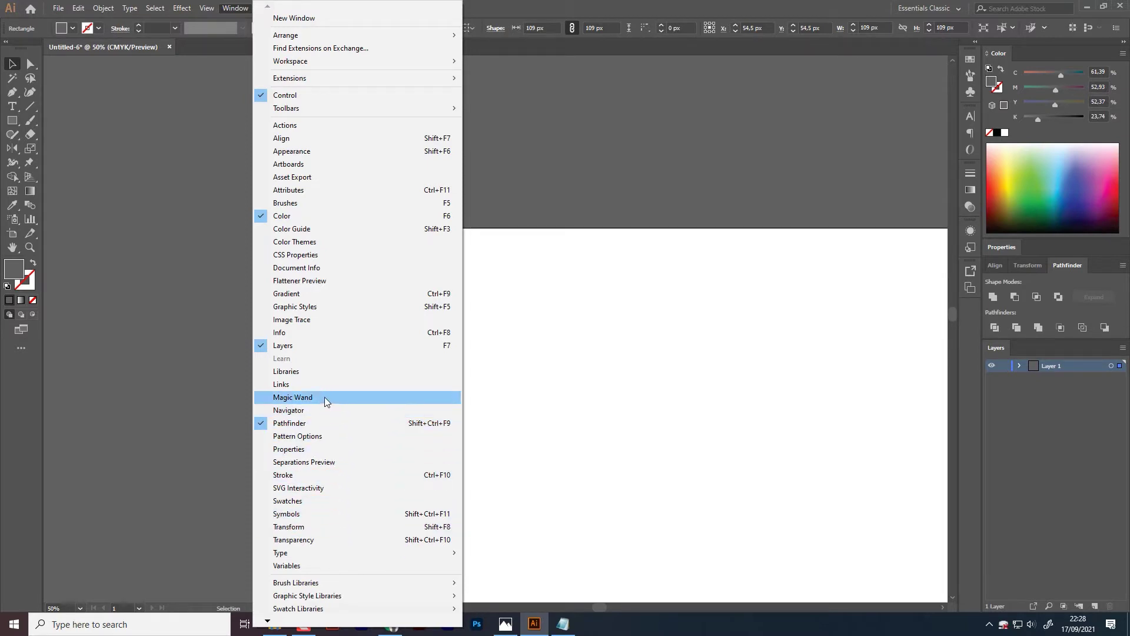
{"action": "left_click", "coordinate": [282, 138]}
{"action": "left_click", "coordinate": [387, 194]}
{"action": "left_click", "coordinate": [292, 256]}
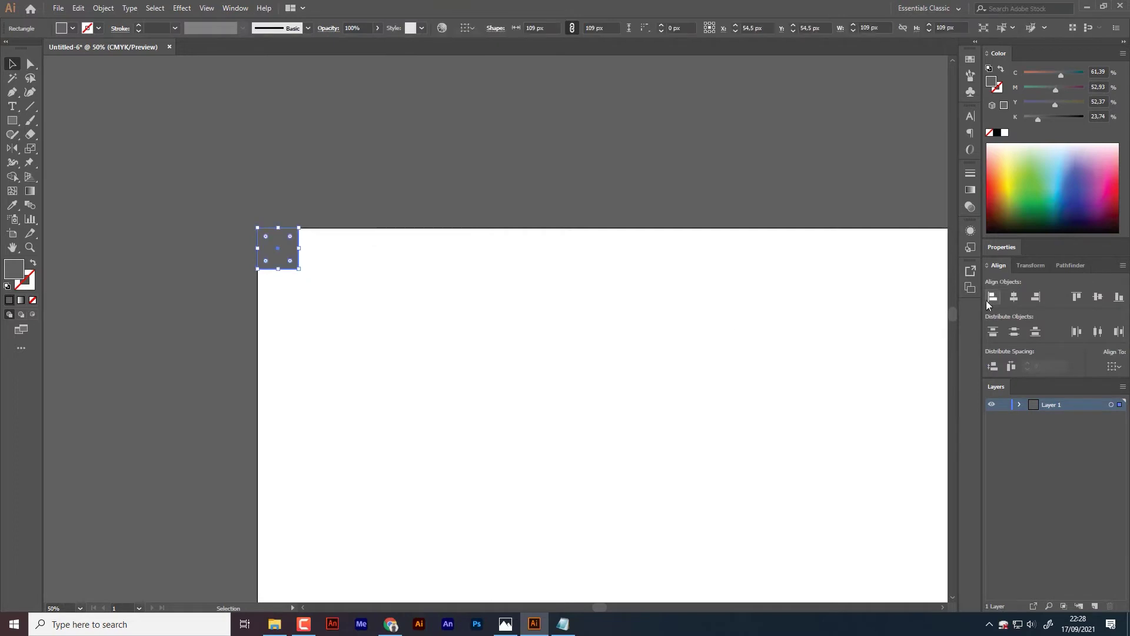
{"action": "left_click", "coordinate": [318, 284]}
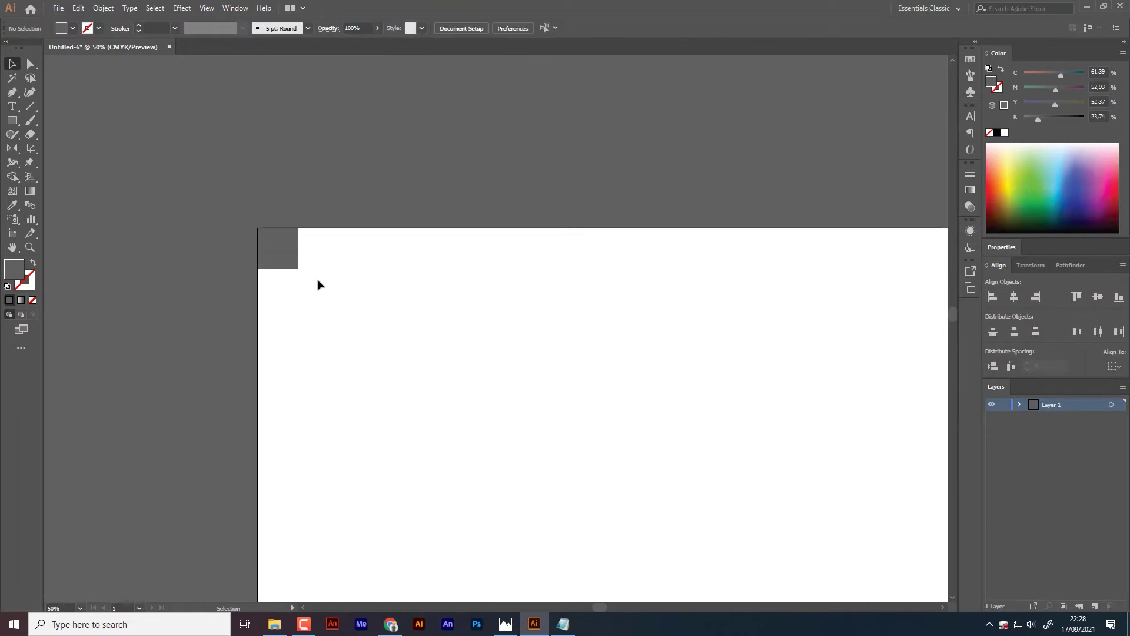
{"action": "key", "text": "ctrl+minus"}
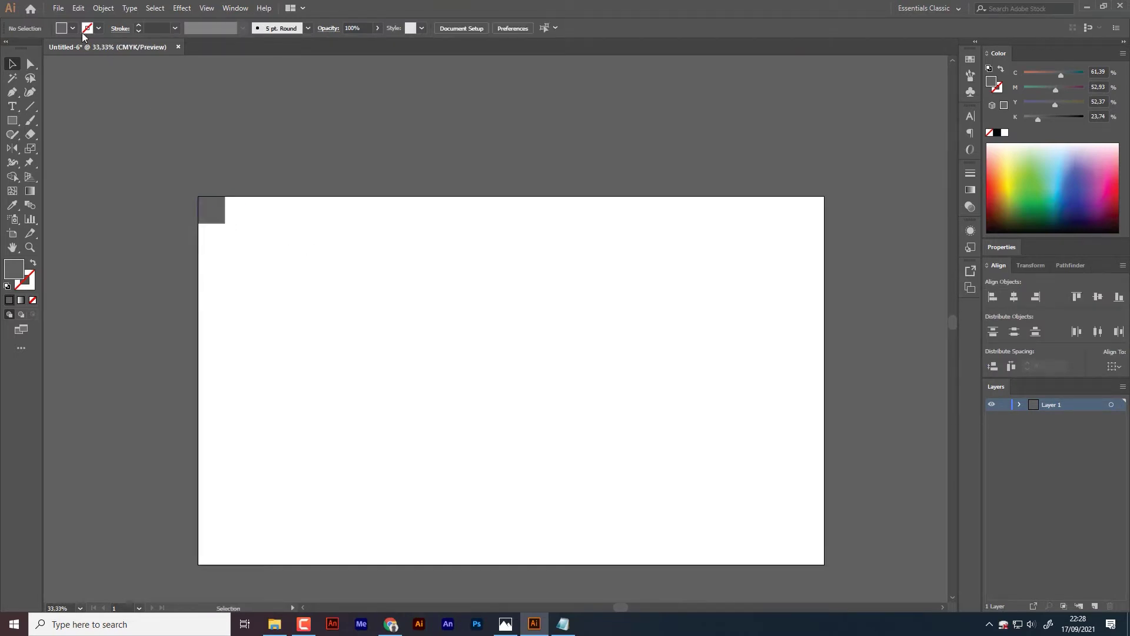
{"action": "key", "text": "ctrl+w"}
{"action": "left_click", "coordinate": [634, 326]}
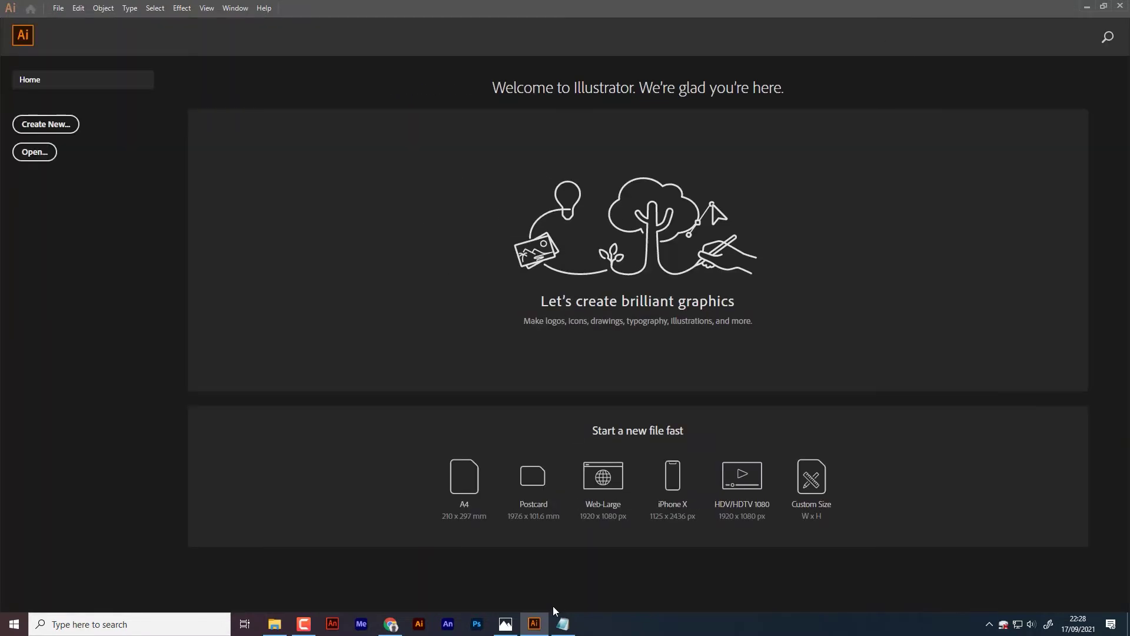
Step: Create a new 2499 × 1469 px document and draw a 109 px square
{"action": "left_click", "coordinate": [32, 134]}
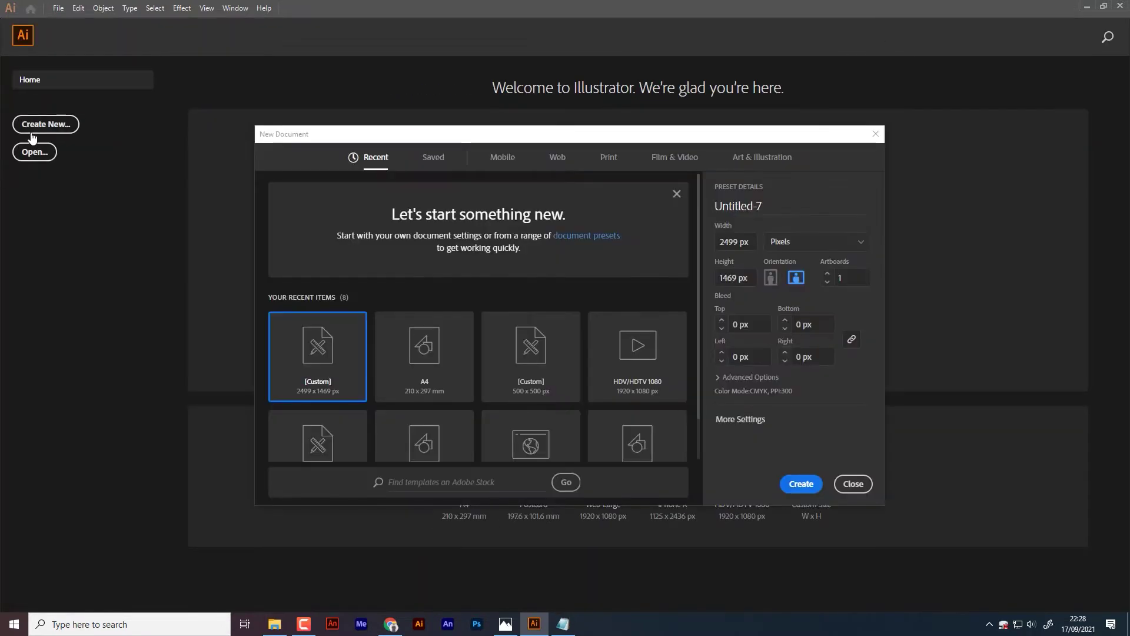
{"action": "left_click", "coordinate": [798, 482]}
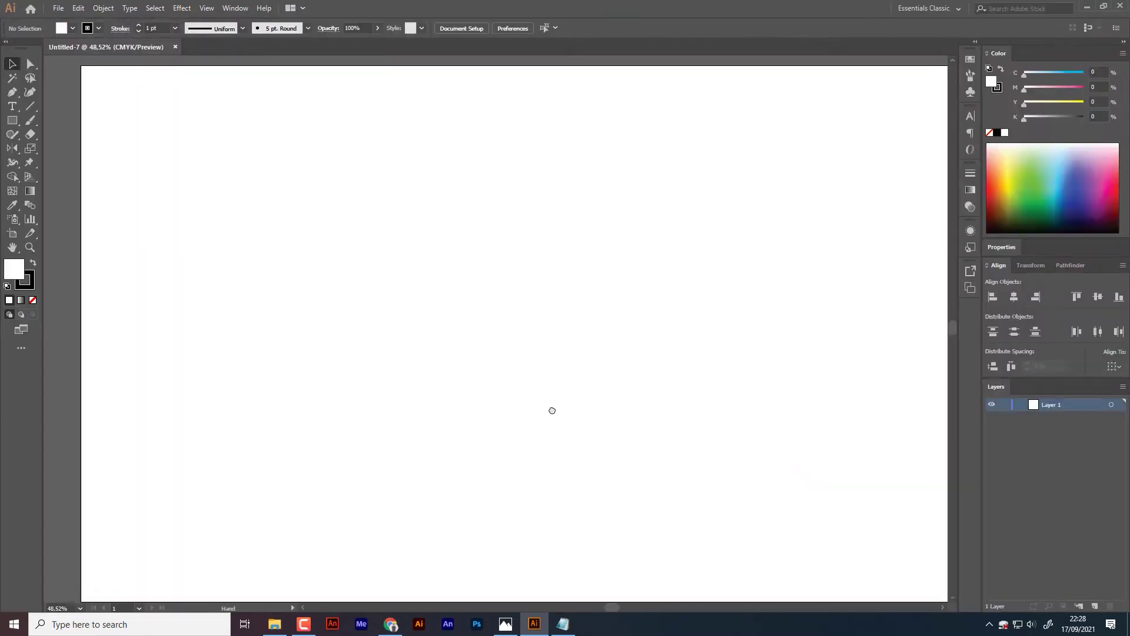
{"action": "left_click", "coordinate": [12, 120]}
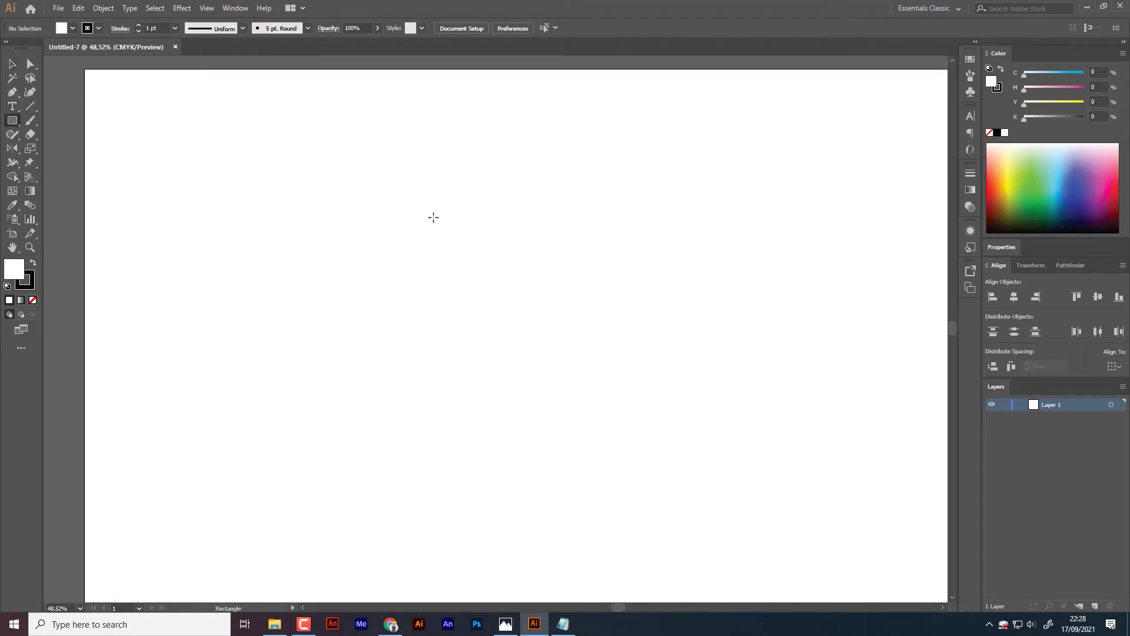
{"action": "left_click", "coordinate": [433, 217]}
{"action": "left_click_drag", "start_coordinate": [174, 65], "coordinate": [455, 264]}
{"action": "left_click", "coordinate": [432, 341]}
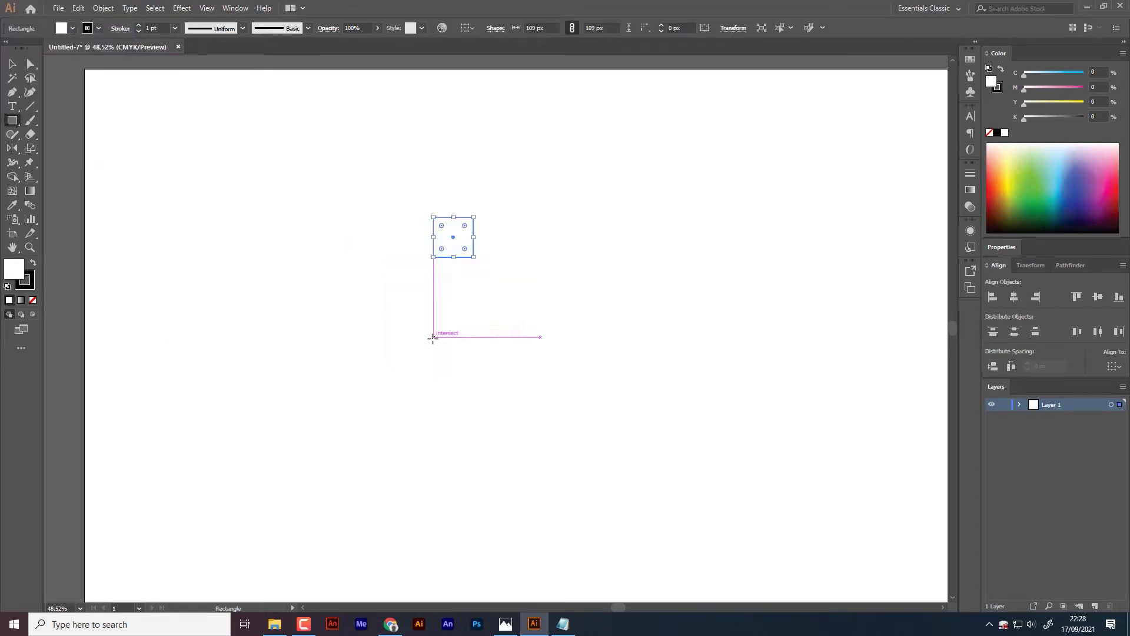
Step: Eyedrop a dark grey fill into the square and move it to the top-left corner
{"action": "left_click", "coordinate": [12, 205]}
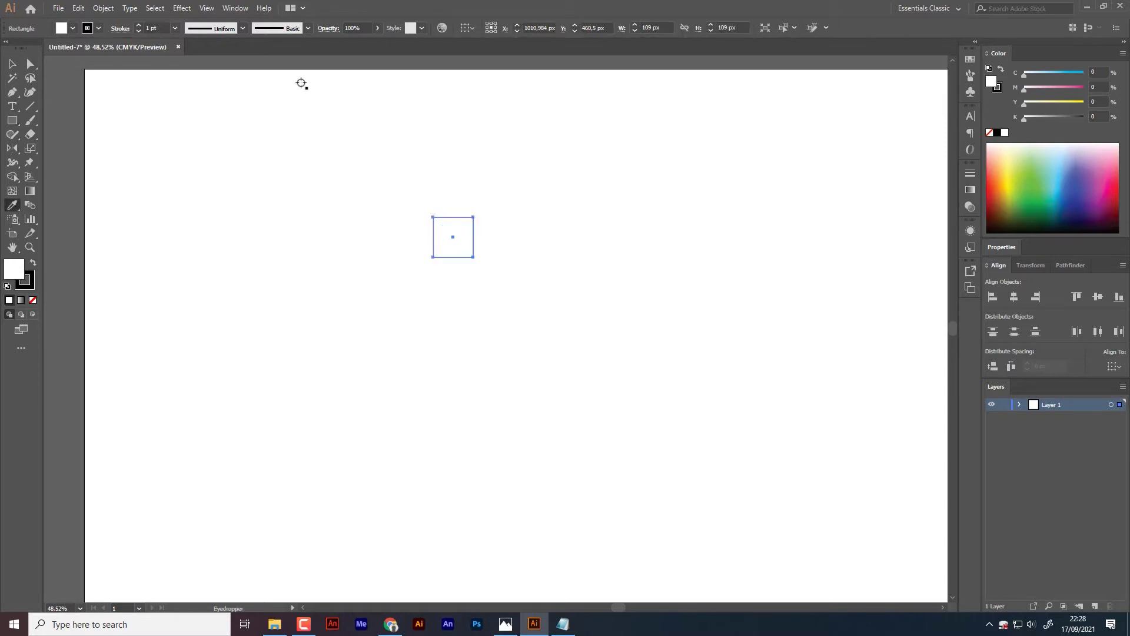
{"action": "left_click", "coordinate": [454, 156]}
{"action": "left_click", "coordinate": [450, 89]}
{"action": "left_click", "coordinate": [449, 61]}
{"action": "key", "text": "v"}
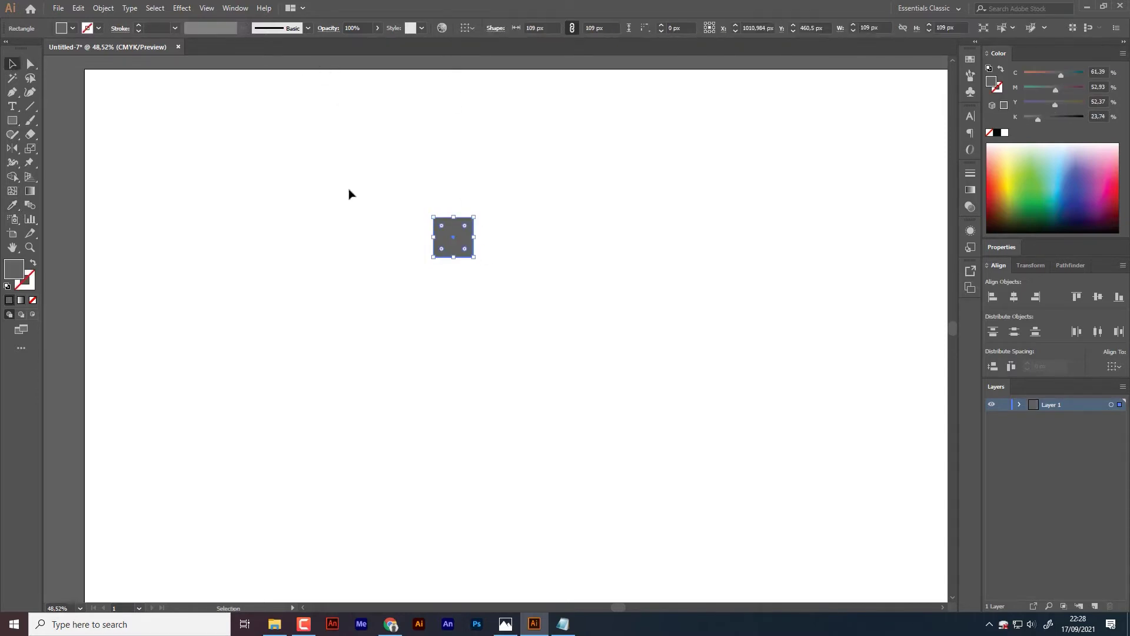
{"action": "left_click_drag", "start_coordinate": [466, 247], "coordinate": [117, 101]}
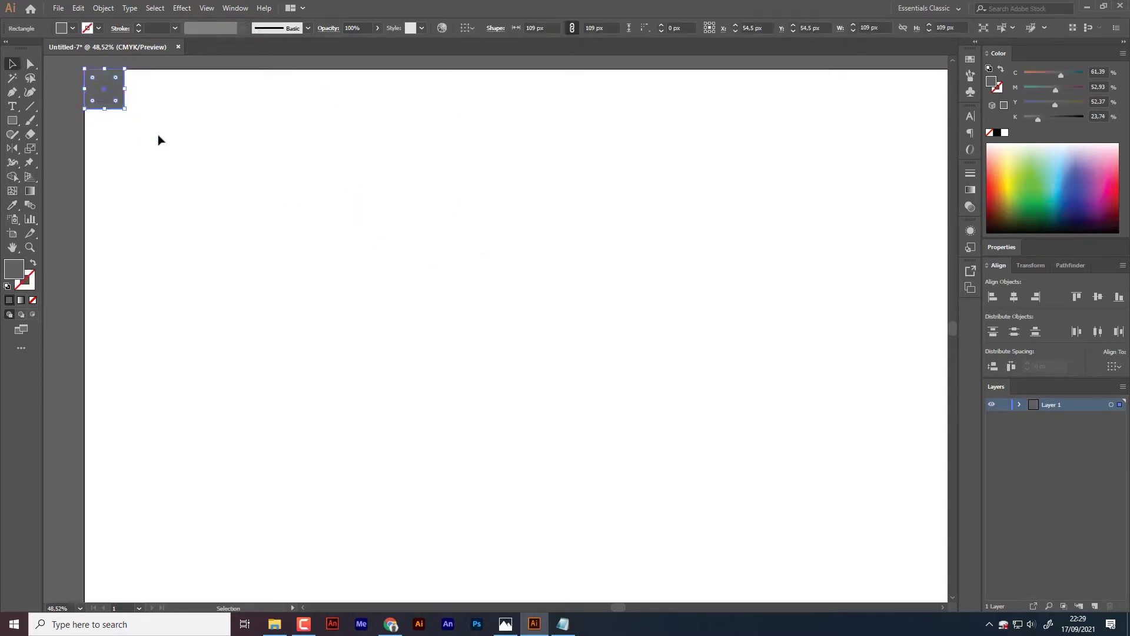
Step: Alt-drag a copy of the square to the bottom-right corner, aligning to the artboard
{"action": "left_click_drag", "start_coordinate": [261, 211], "coordinate": [223, 196]}
{"action": "left_click", "coordinate": [183, 179], "text": "ctrl+alt"}
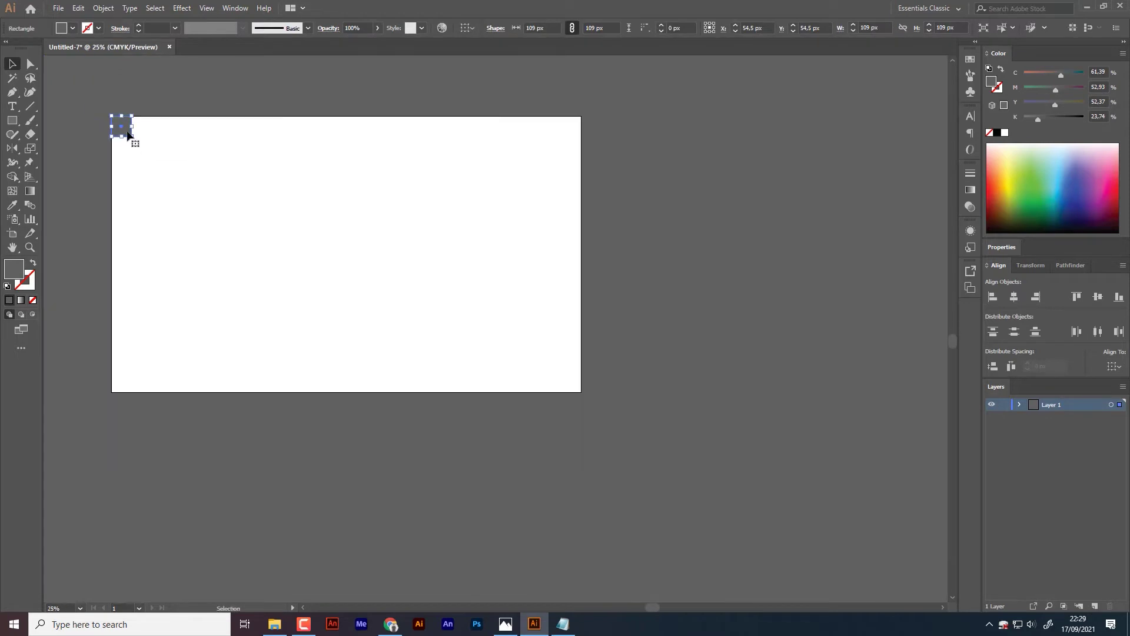
{"action": "left_click_drag", "start_coordinate": [128, 136], "coordinate": [575, 387]}
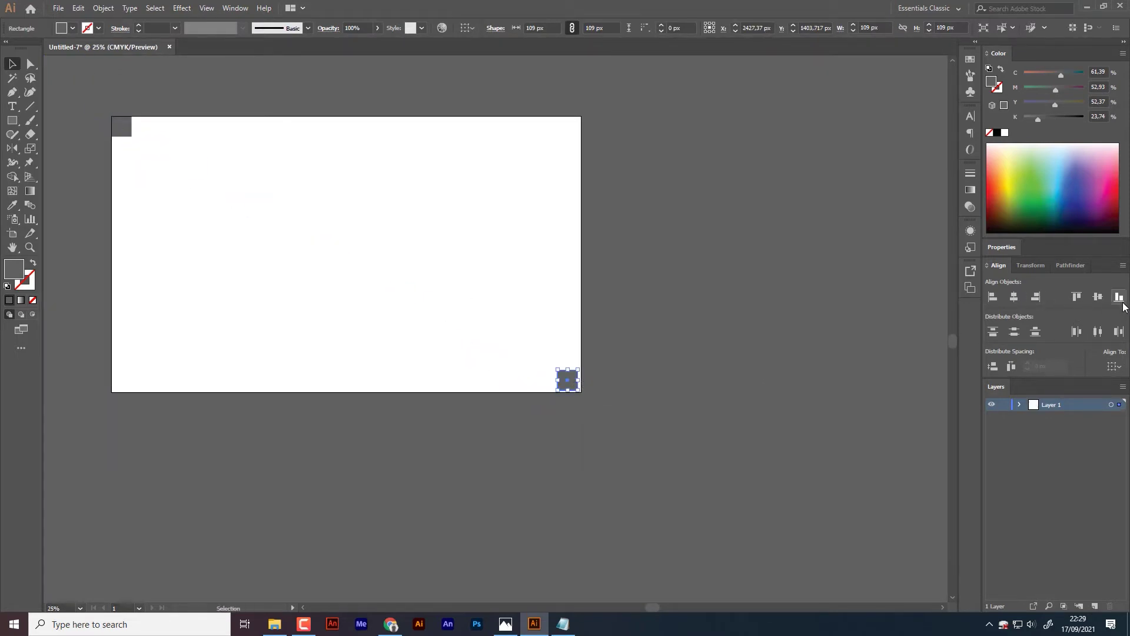
{"action": "left_click", "coordinate": [1114, 366]}
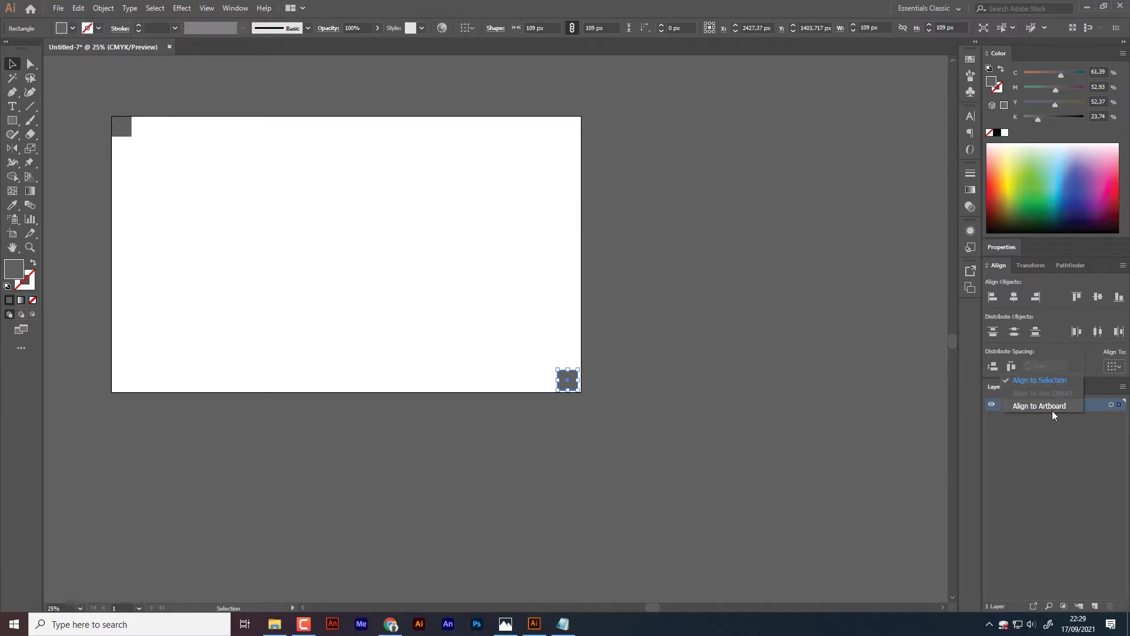
{"action": "left_click", "coordinate": [1052, 405]}
{"action": "left_click", "coordinate": [620, 383]}
{"action": "left_click_drag", "start_coordinate": [622, 415], "coordinate": [651, 482]}
Step: Show rulers, pull out a vertical guide, and unlock the guides
{"action": "left_click", "coordinate": [207, 8]}
{"action": "mouse_move", "coordinate": [225, 322]}
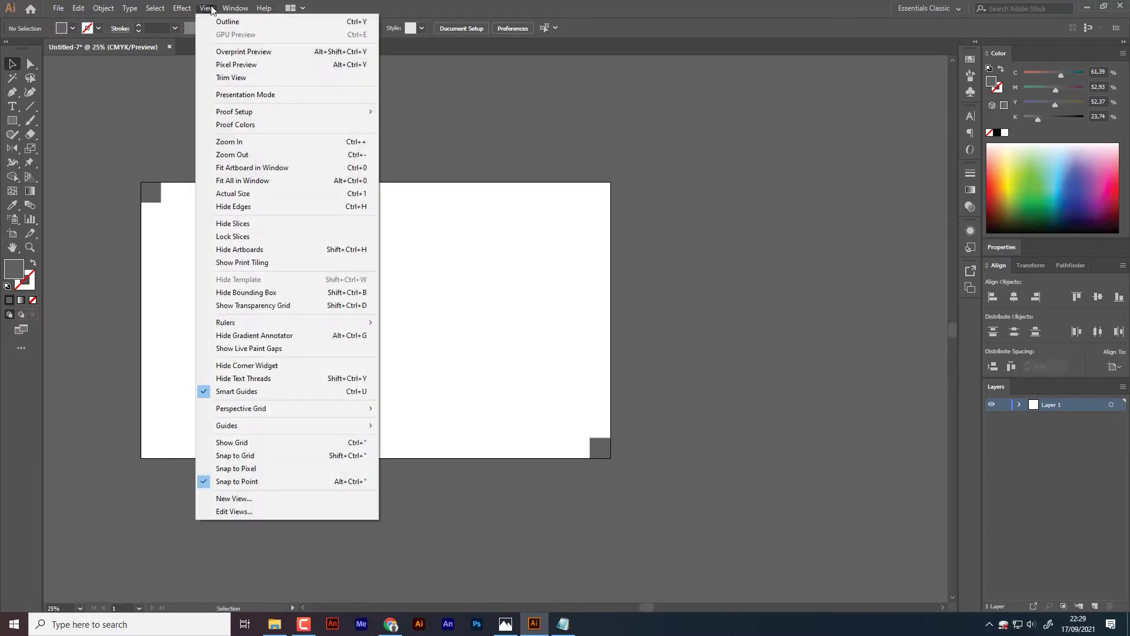
{"action": "left_click", "coordinate": [415, 322]}
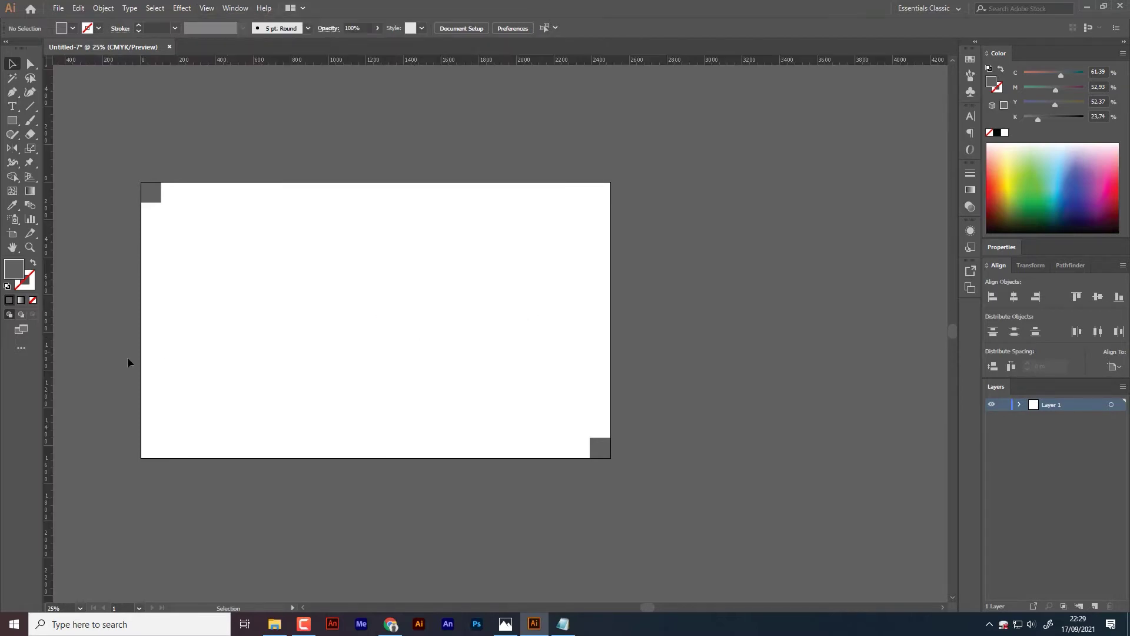
{"action": "left_click_drag", "start_coordinate": [56, 379], "coordinate": [162, 359]}
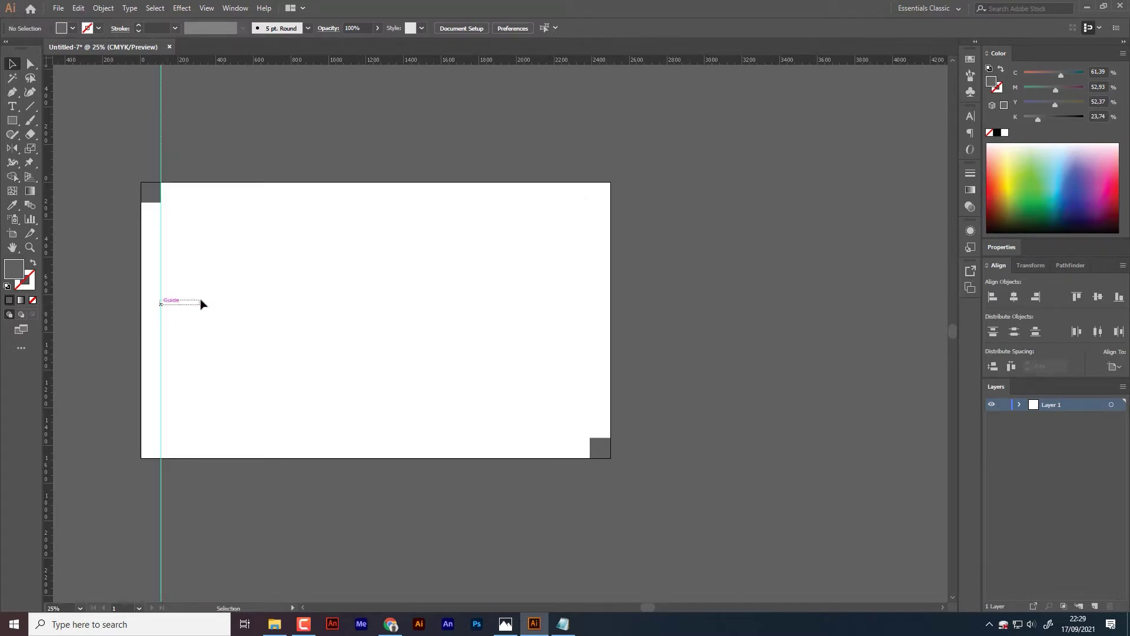
{"action": "right_click", "coordinate": [162, 289]}
{"action": "left_click", "coordinate": [202, 396]}
Step: Place vertical and horizontal guides along the inner edges of both corner squares
{"action": "left_click", "coordinate": [161, 365]}
{"action": "left_click_drag", "start_coordinate": [161, 365], "coordinate": [590, 404]}
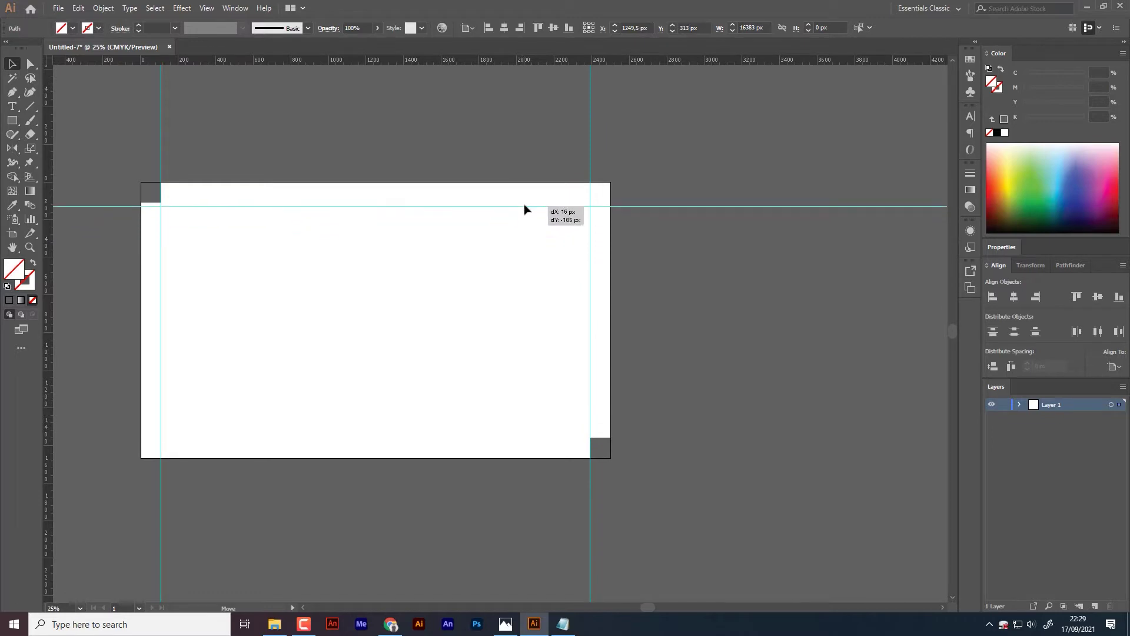
{"action": "left_click_drag", "start_coordinate": [521, 166], "coordinate": [524, 206]}
{"action": "left_click_drag", "start_coordinate": [490, 60], "coordinate": [497, 438]}
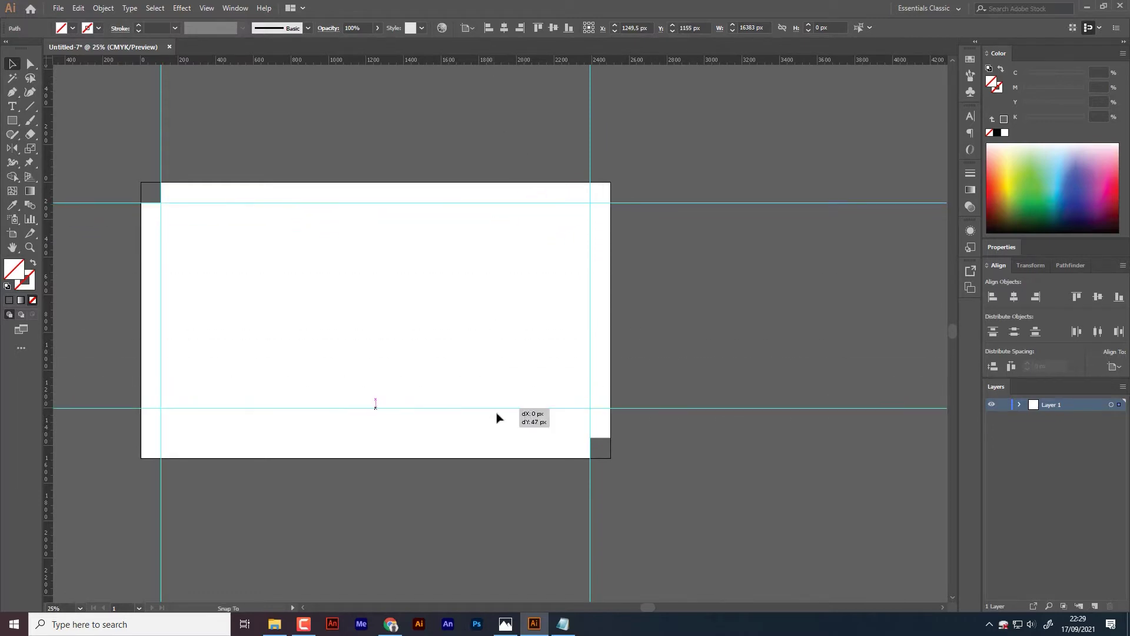
{"action": "left_click", "coordinate": [504, 403]}
Step: Draw an 833 × 1469 px rectangle and centre it horizontally on the artboard
{"action": "key", "text": "m"}
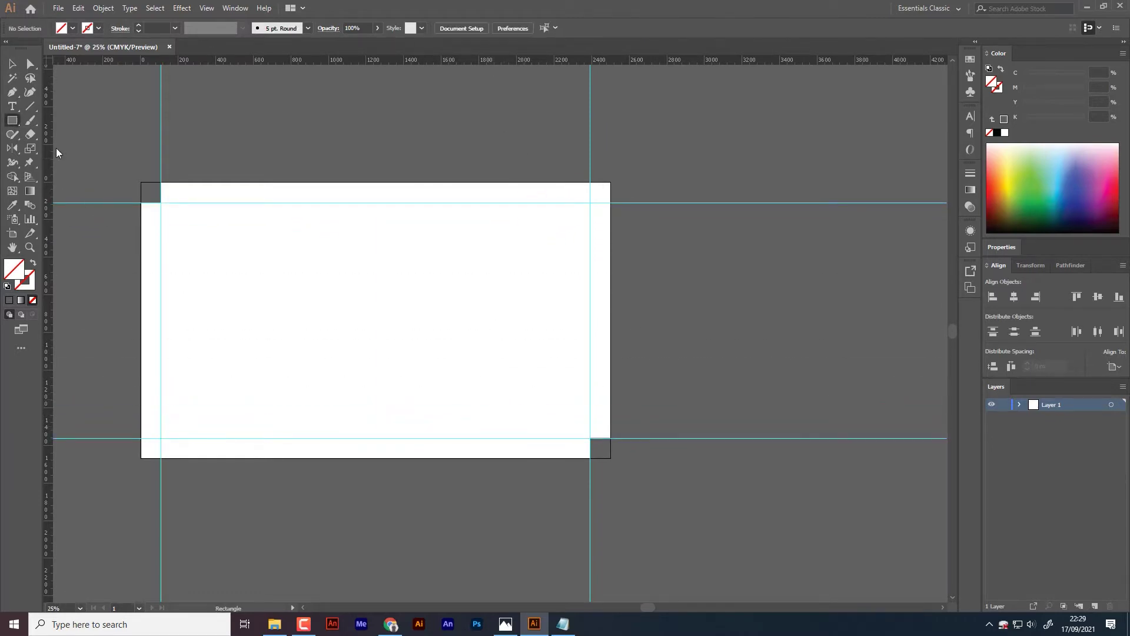
{"action": "left_click", "coordinate": [340, 272]}
{"action": "type", "text": "833"}
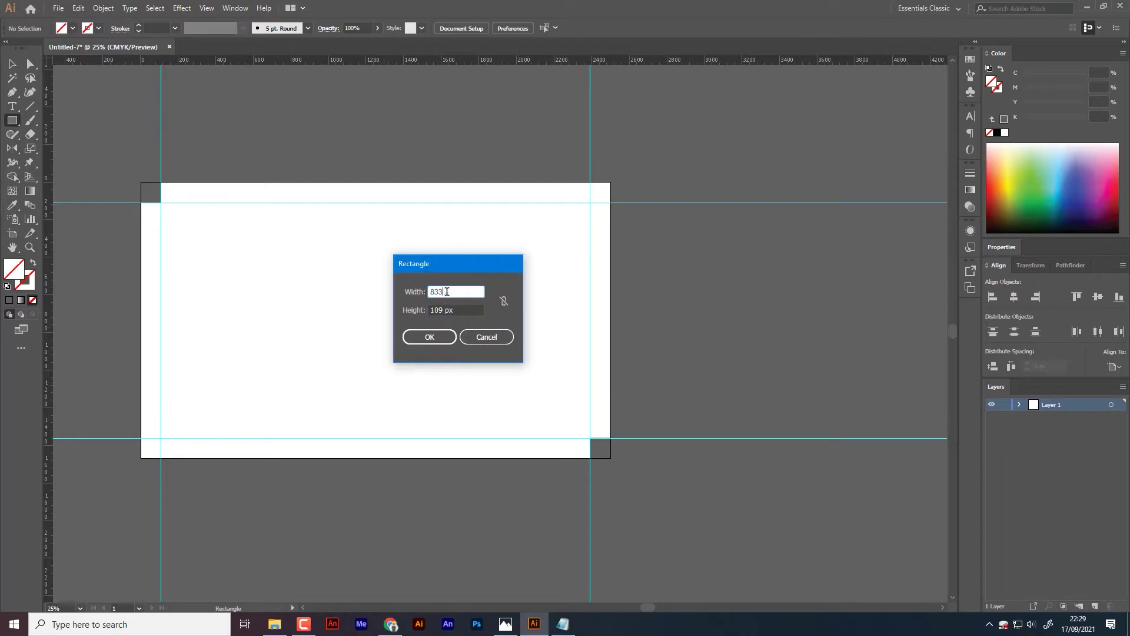
{"action": "key", "text": "Tab"}
{"action": "type", "text": "9"}
{"action": "key", "text": "Return"}
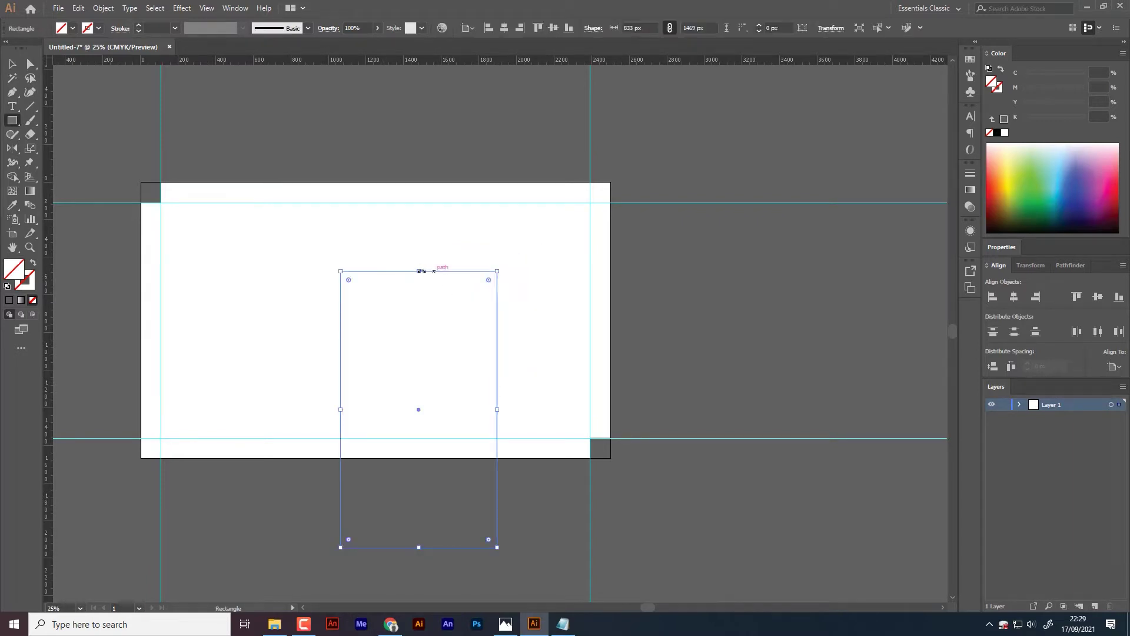
{"action": "key", "text": "v"}
{"action": "left_click", "coordinate": [325, 537]}
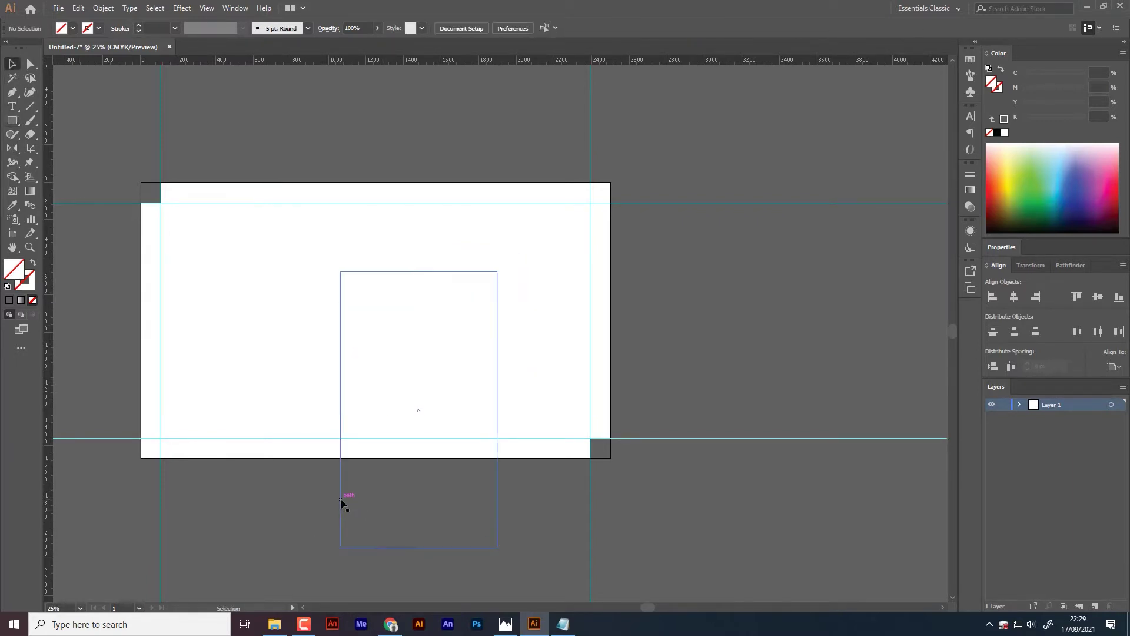
{"action": "left_click_drag", "start_coordinate": [340, 501], "coordinate": [304, 414]}
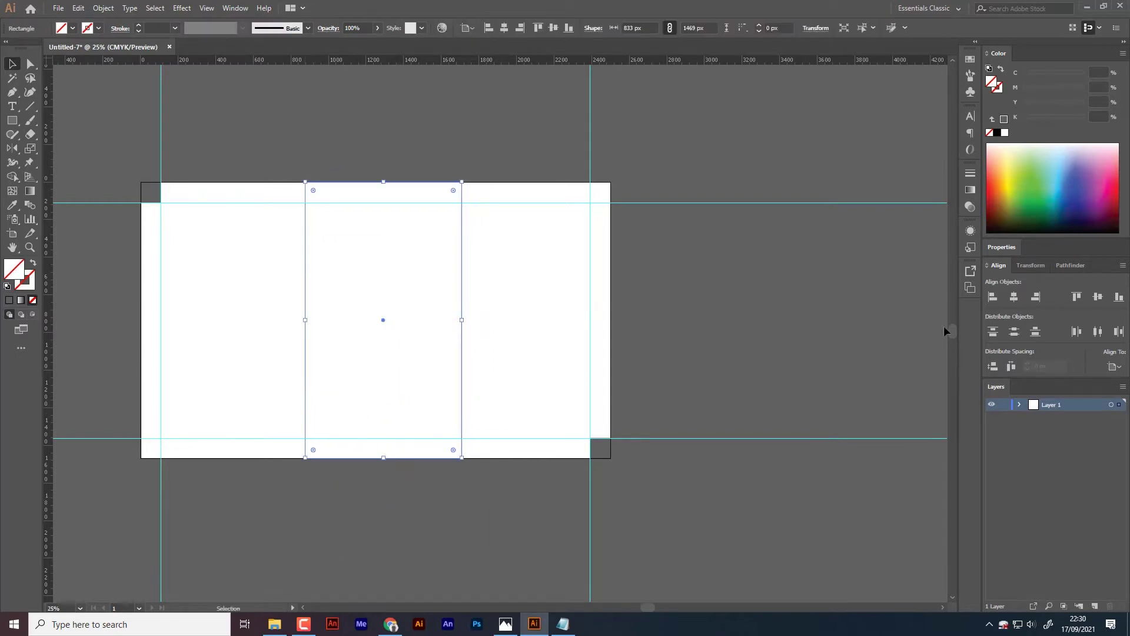
{"action": "left_click", "coordinate": [1014, 296]}
Step: Add vertical guides at the rectangle's left and right edges, then delete the rectangle
{"action": "left_click_drag", "start_coordinate": [54, 378], "coordinate": [298, 373]}
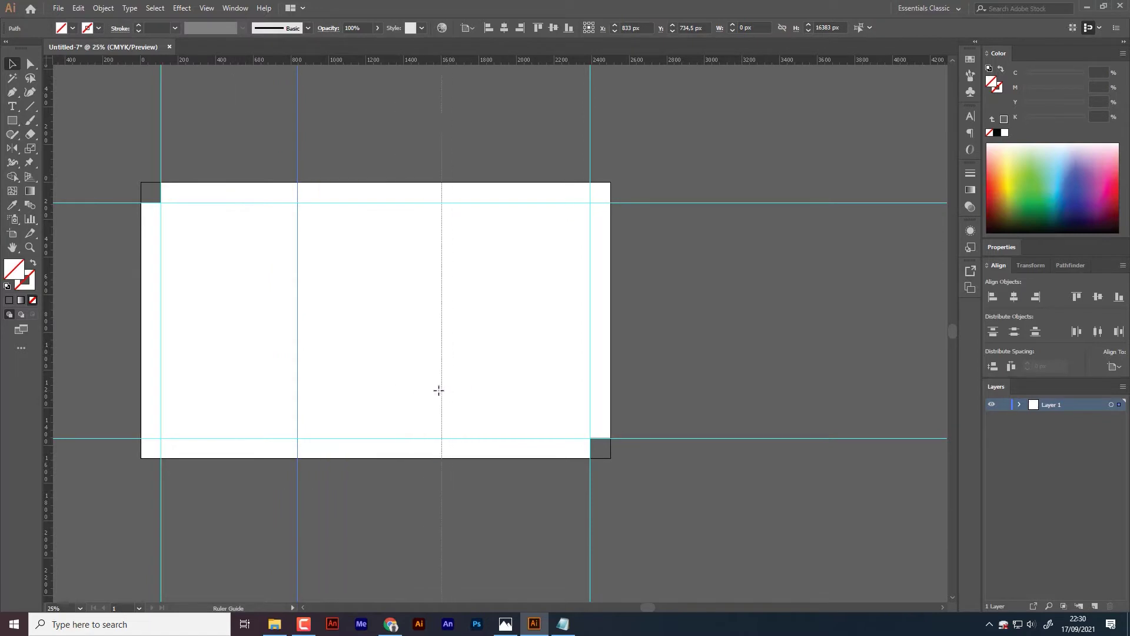
{"action": "left_click_drag", "start_coordinate": [374, 392], "coordinate": [453, 389]}
{"action": "left_click", "coordinate": [415, 457]}
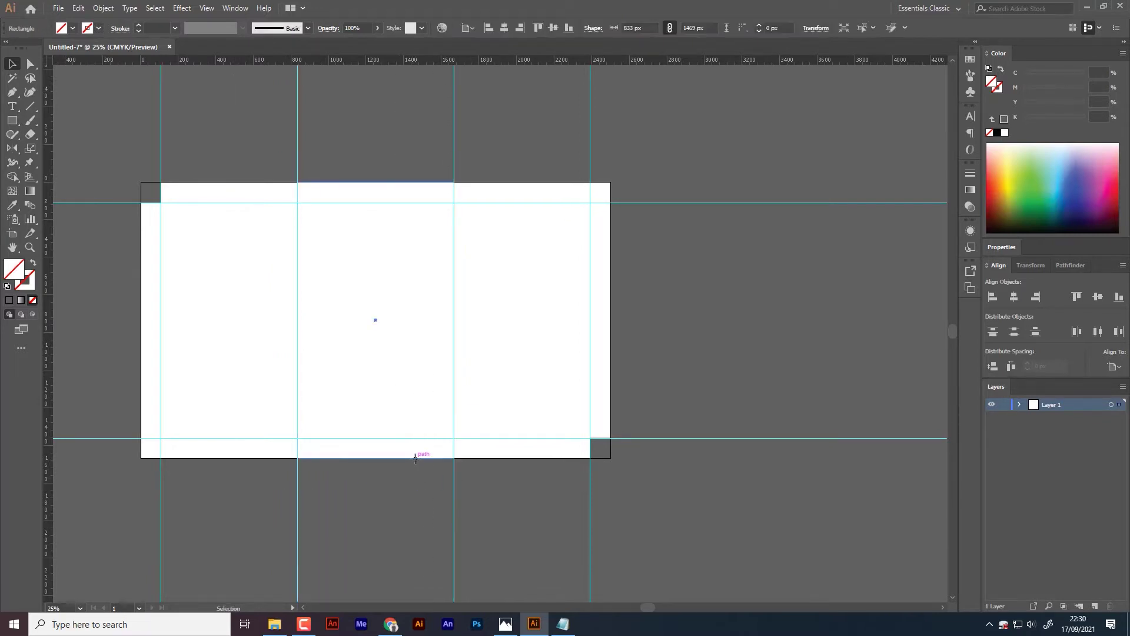
{"action": "key", "text": "Delete"}
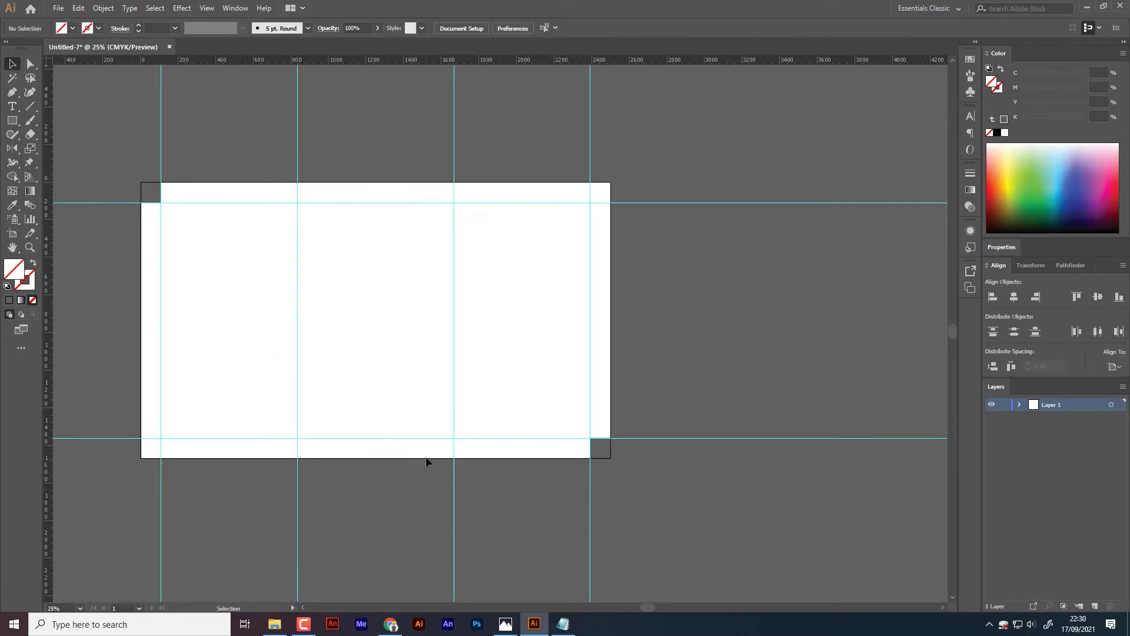
{"action": "left_click", "coordinate": [58, 8]}
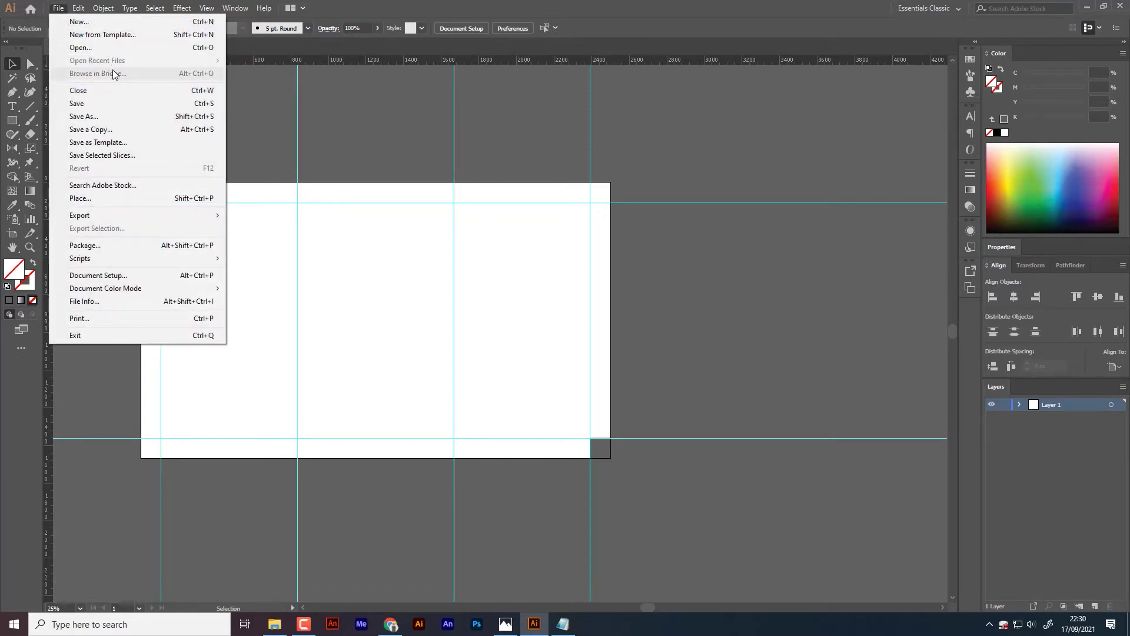
Step: Open icon.ai and group its five colour circles
{"action": "left_click", "coordinate": [113, 49]}
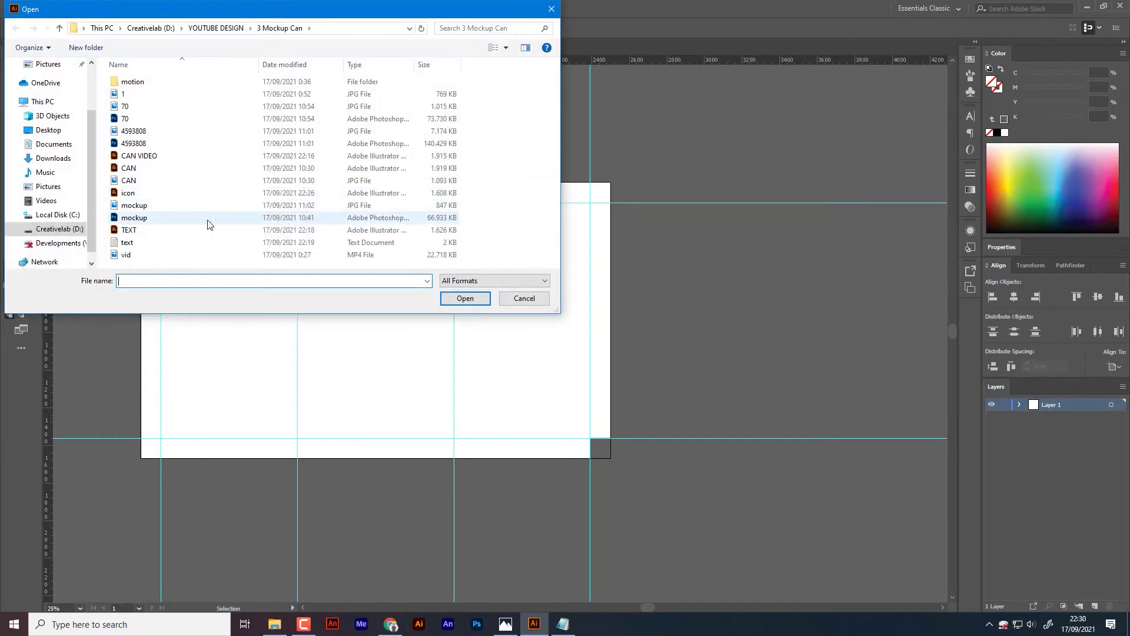
{"action": "double_click", "coordinate": [198, 192]}
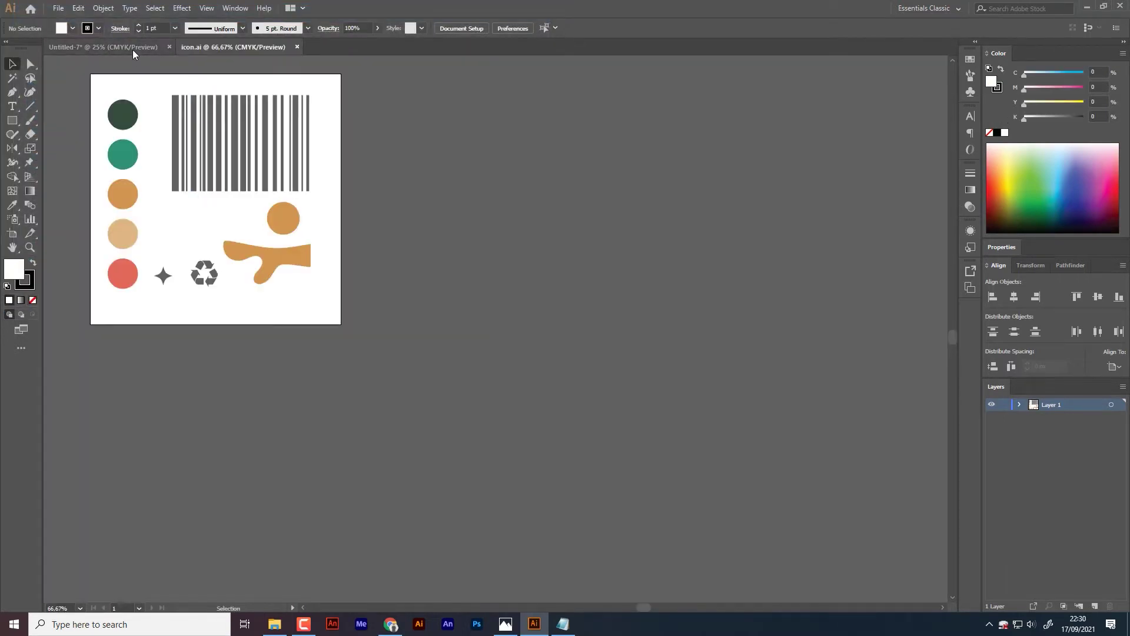
{"action": "left_click", "coordinate": [133, 49]}
{"action": "left_click", "coordinate": [180, 48]}
{"action": "left_click", "coordinate": [123, 156]}
{"action": "left_click_drag", "start_coordinate": [97, 85], "coordinate": [131, 295]}
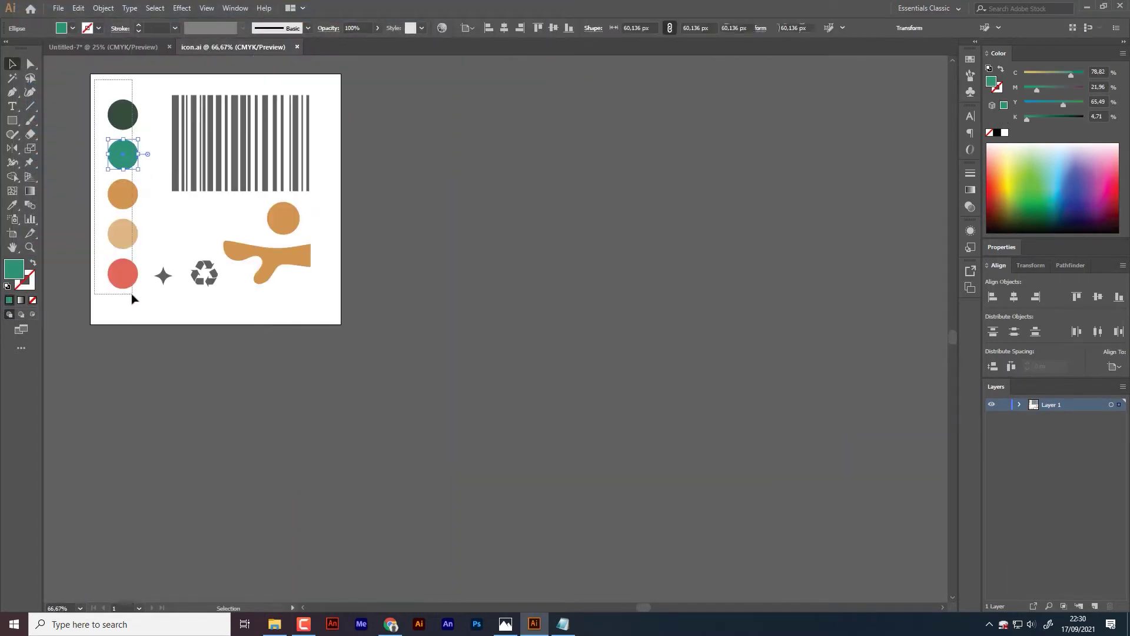
{"action": "key", "text": "ctrl+g"}
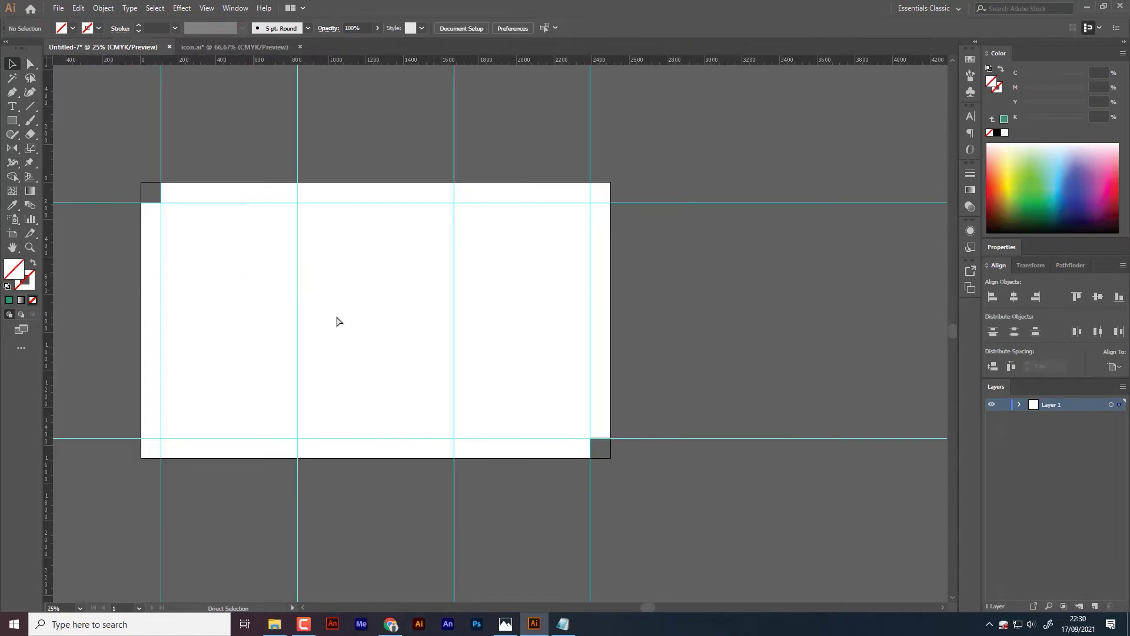
Step: Bring the circle group into the label document, enlarge it about 2.5×, and park it left of the artboard
{"action": "mouse_move", "coordinate": [105, 44]}
{"action": "left_mouse_down"}
{"action": "mouse_move", "coordinate": [507, 348]}
{"action": "mouse_move", "coordinate": [132, 332]}
{"action": "left_mouse_up"}
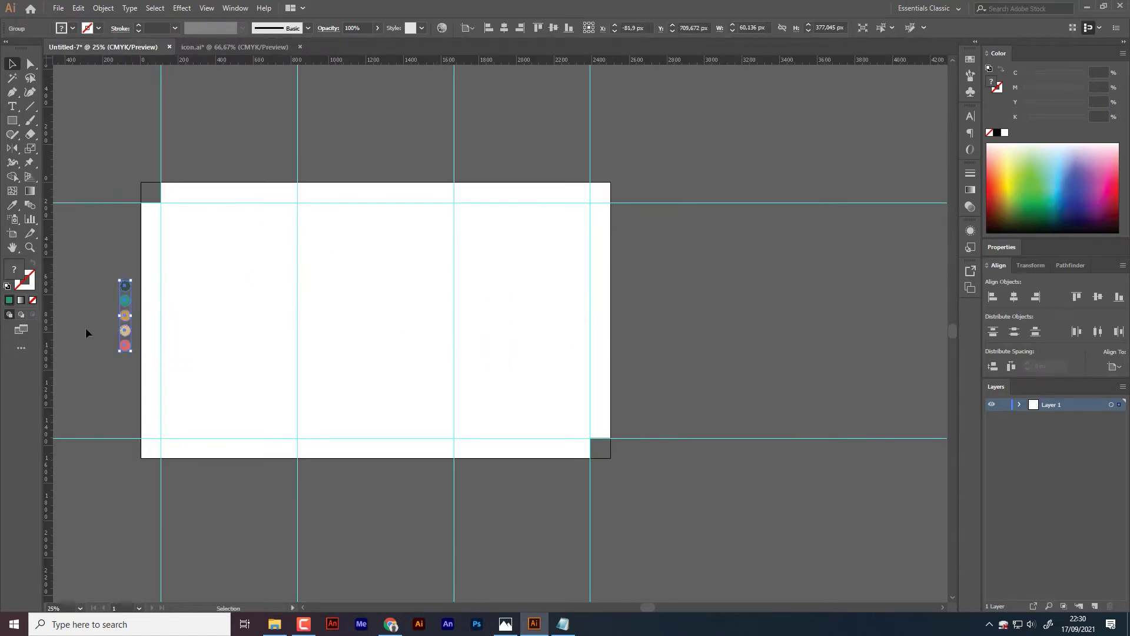
{"action": "scroll", "coordinate": [111, 333], "scroll_direction": "up", "scroll_amount": 2}
{"action": "scroll", "coordinate": [173, 303], "scroll_direction": "left", "scroll_amount": 3}
{"action": "left_click_drag", "start_coordinate": [185, 316], "coordinate": [185, 262]}
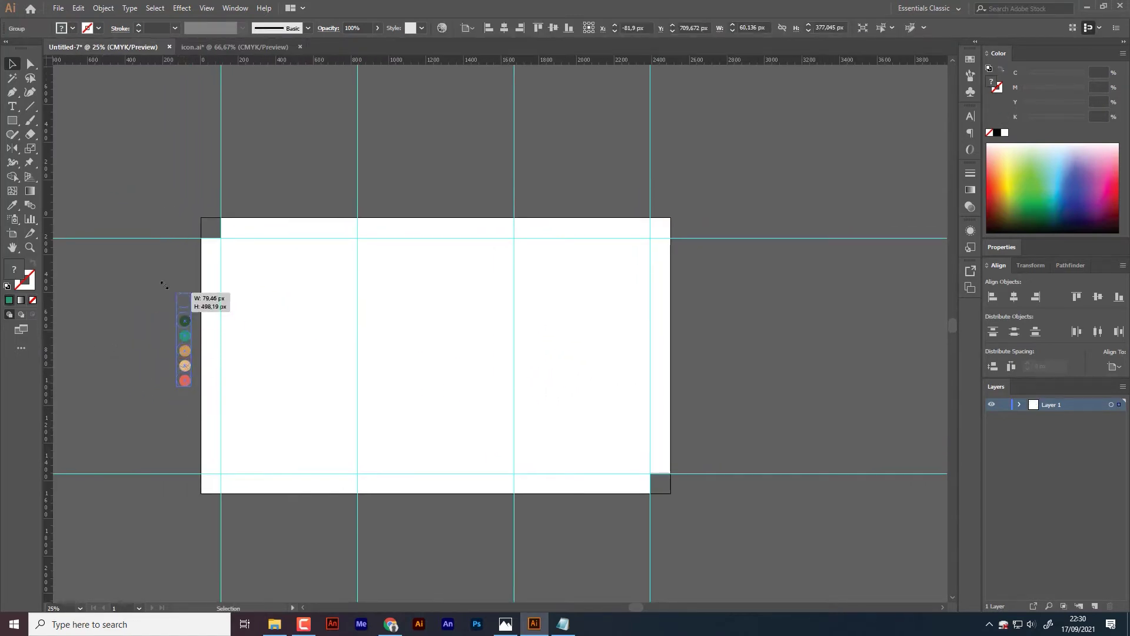
{"action": "mouse_move", "coordinate": [187, 349]}
{"action": "left_mouse_down"}
{"action": "mouse_move", "coordinate": [169, 351]}
{"action": "mouse_move", "coordinate": [210, 370]}
{"action": "left_mouse_up"}
{"action": "left_click", "coordinate": [114, 355]}
{"action": "left_click", "coordinate": [12, 123]}
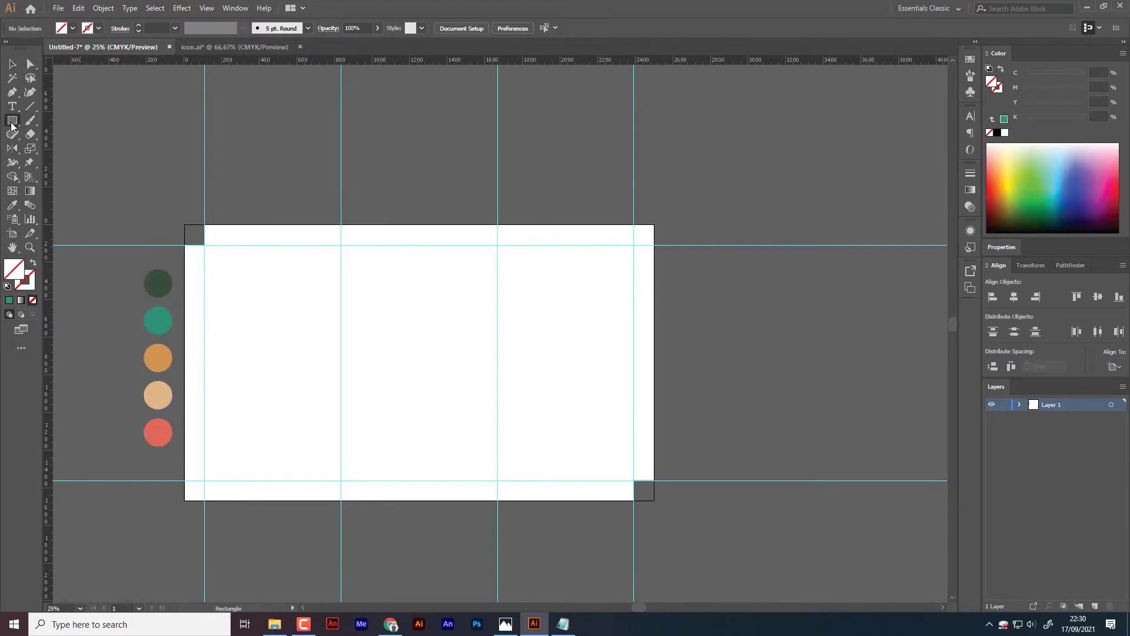
Step: Draw a 2499 × 1469 px rectangle filled with the dark green circle's colour
{"action": "left_click", "coordinate": [303, 309]}
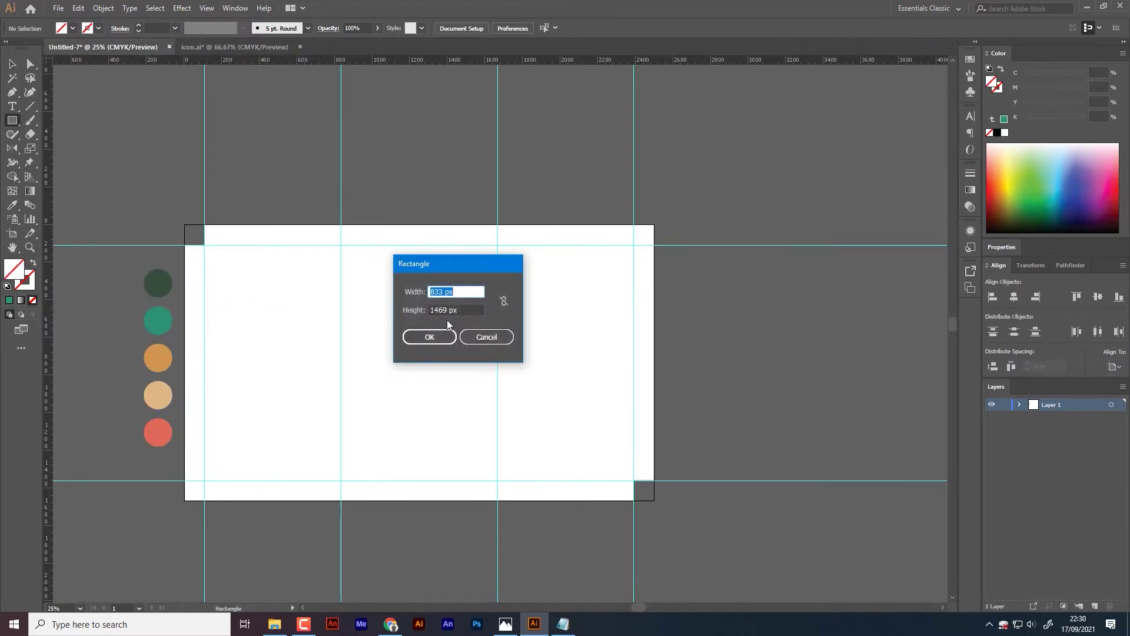
{"action": "type", "text": "9"}
{"action": "key", "text": "Return"}
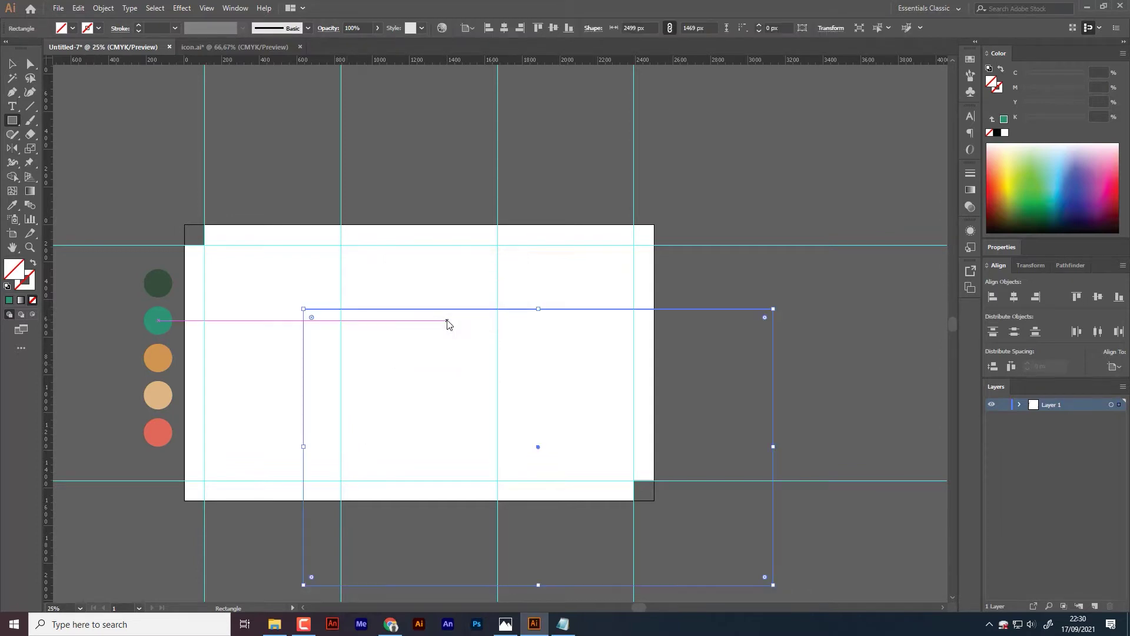
{"action": "key", "text": "i"}
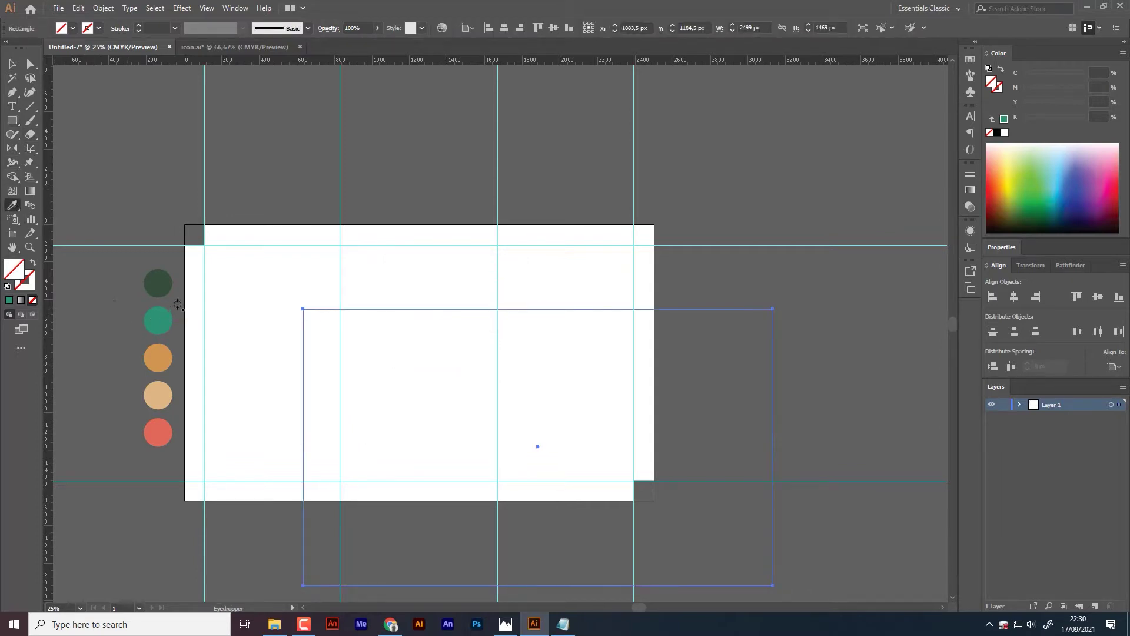
{"action": "left_click", "coordinate": [158, 283]}
{"action": "key", "text": "v"}
{"action": "left_click", "coordinate": [182, 265]}
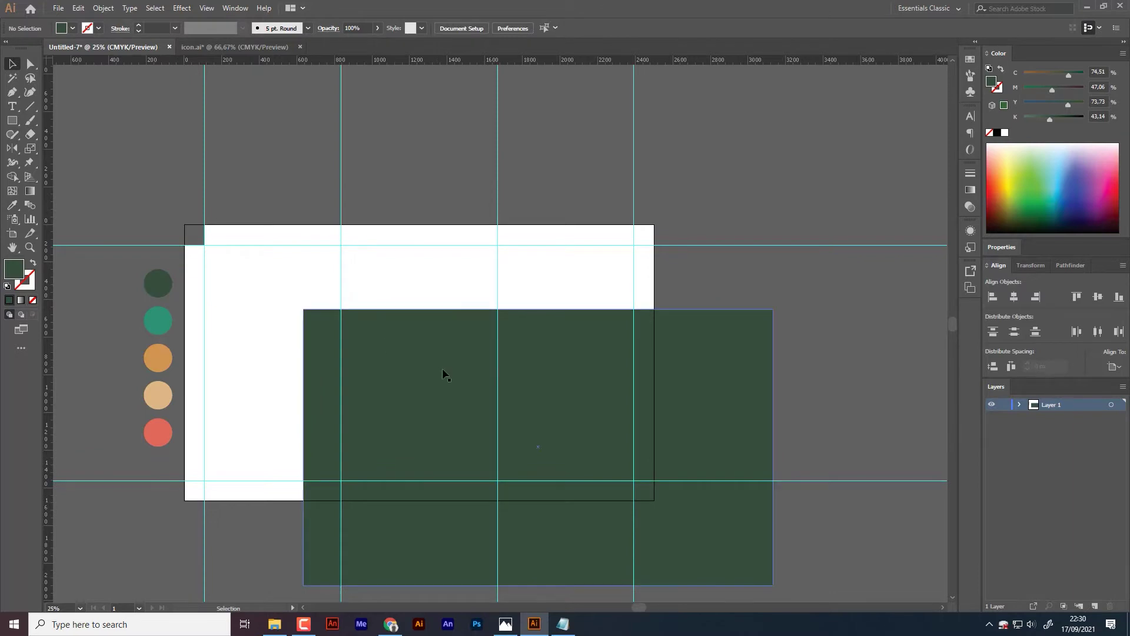
Step: Delete the top-left corner square and snap the green rectangle over the whole artboard
{"action": "left_click_drag", "start_coordinate": [444, 374], "coordinate": [450, 232]}
{"action": "left_click", "coordinate": [194, 236]}
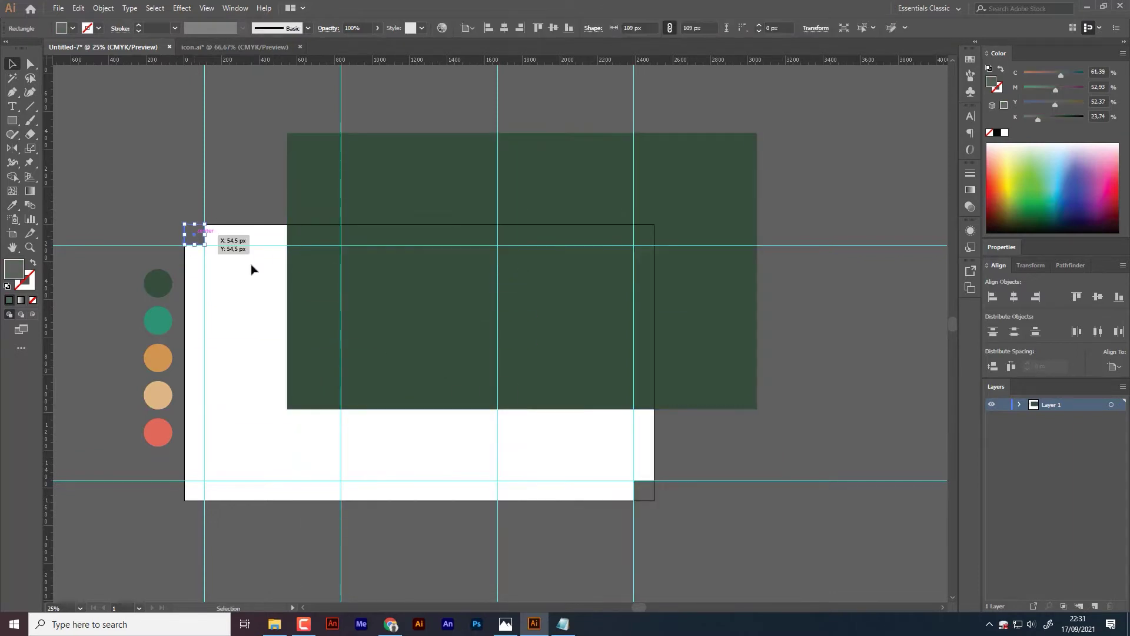
{"action": "key", "text": "Delete"}
{"action": "left_click_drag", "start_coordinate": [675, 338], "coordinate": [570, 434]}
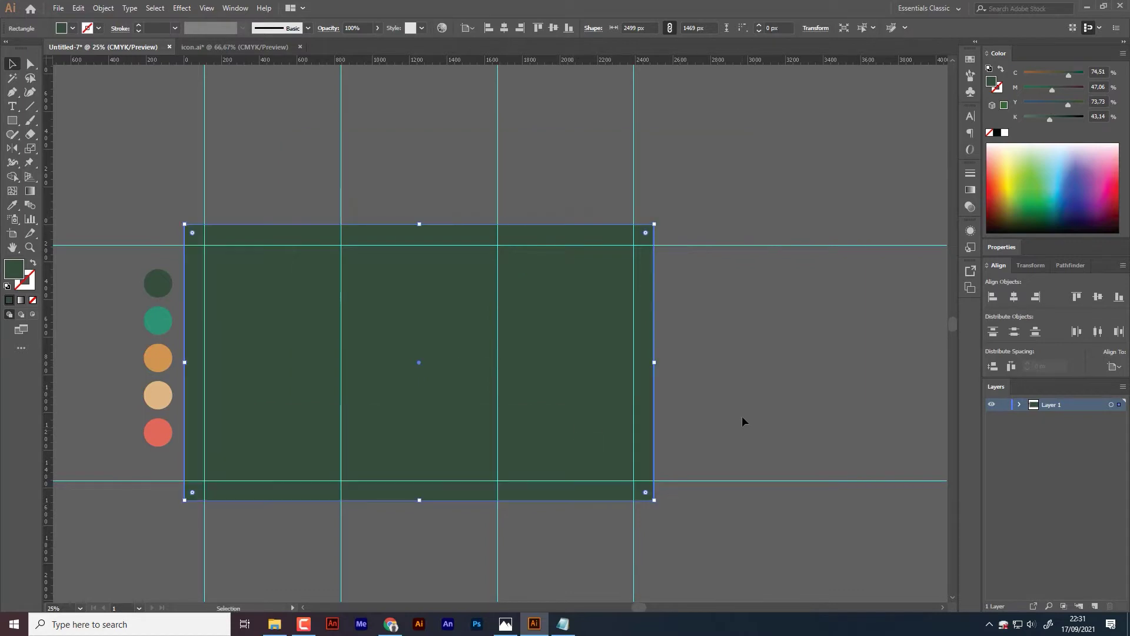
{"action": "left_click", "coordinate": [741, 415]}
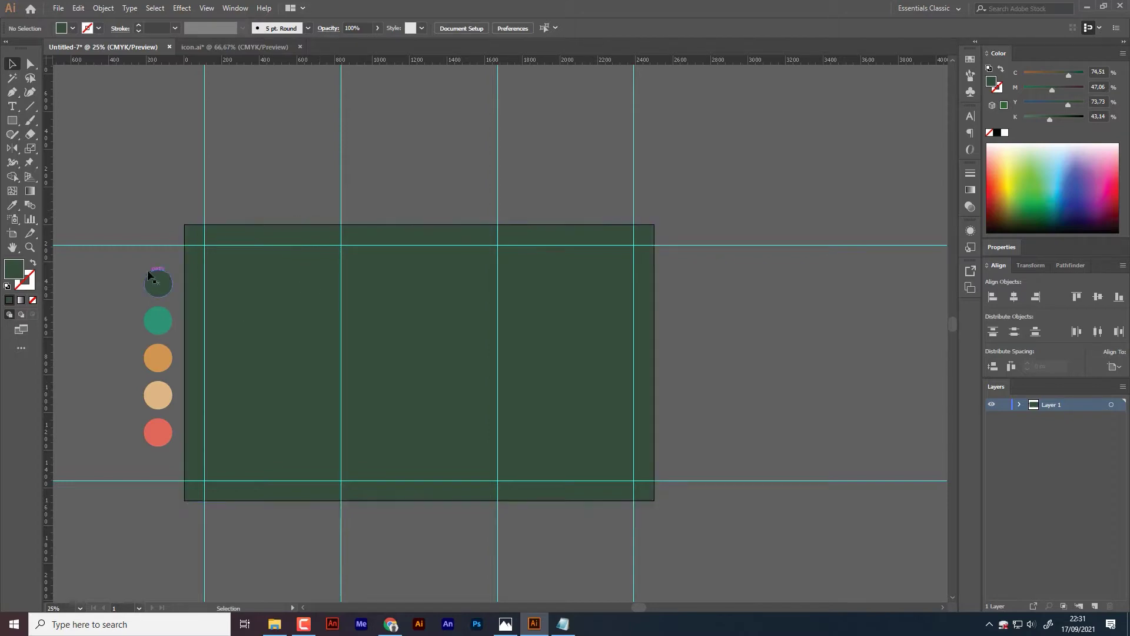
Step: Copy the INGRIDIENT paragraph from the Notepad text file
{"action": "left_click", "coordinate": [565, 627]}
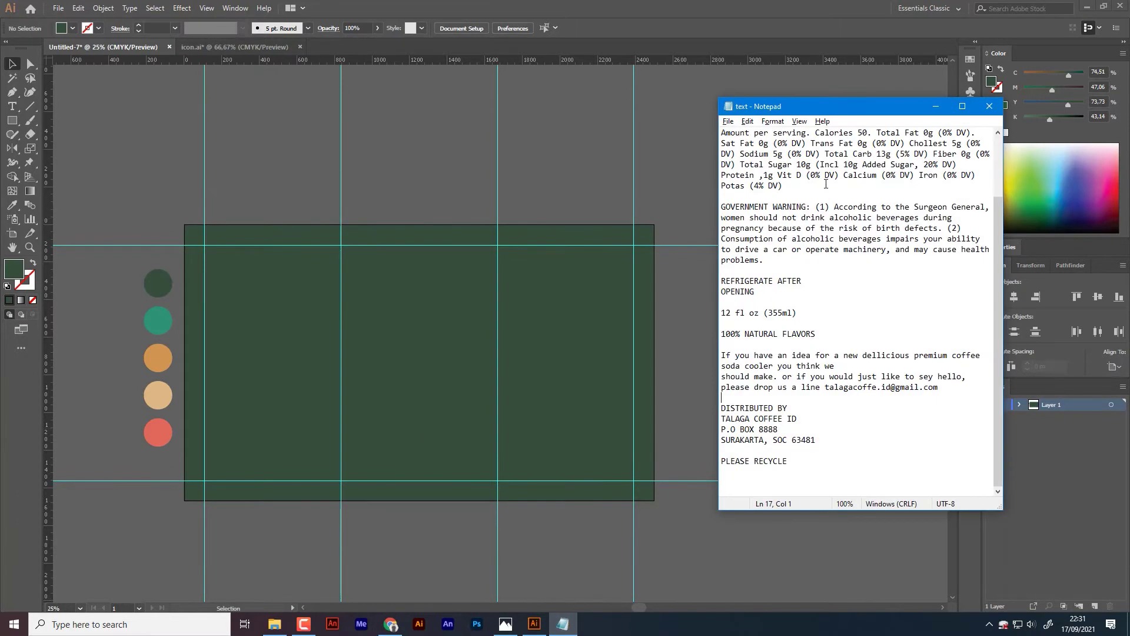
{"action": "left_click_drag", "start_coordinate": [826, 190], "coordinate": [723, 130]}
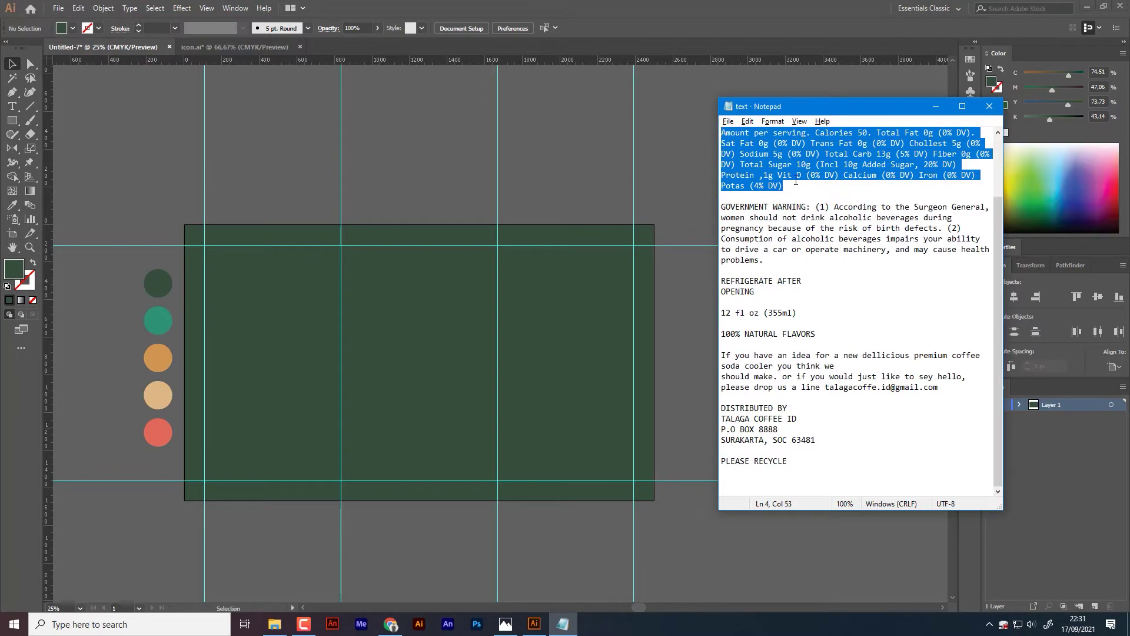
{"action": "scroll", "coordinate": [933, 183], "scroll_direction": "up", "scroll_amount": 3}
{"action": "left_click", "coordinate": [933, 183]}
{"action": "left_click_drag", "start_coordinate": [932, 183], "coordinate": [723, 130]}
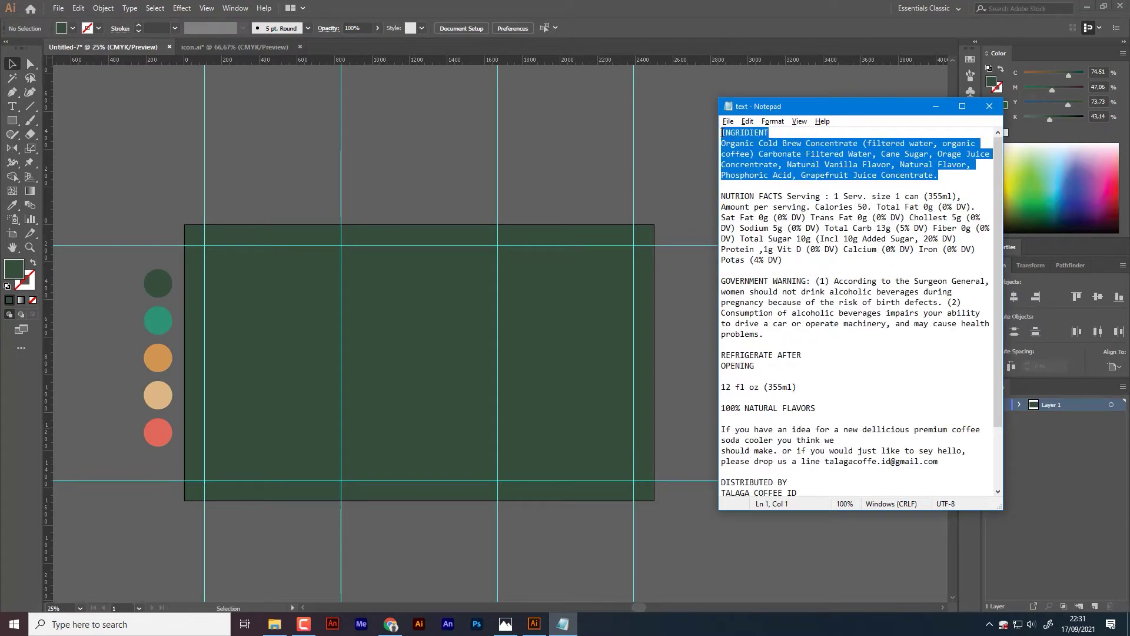
{"action": "left_click", "coordinate": [178, 273]}
Step: Paste the ingredient text into a new text area at the background's top-left
{"action": "key", "text": "t"}
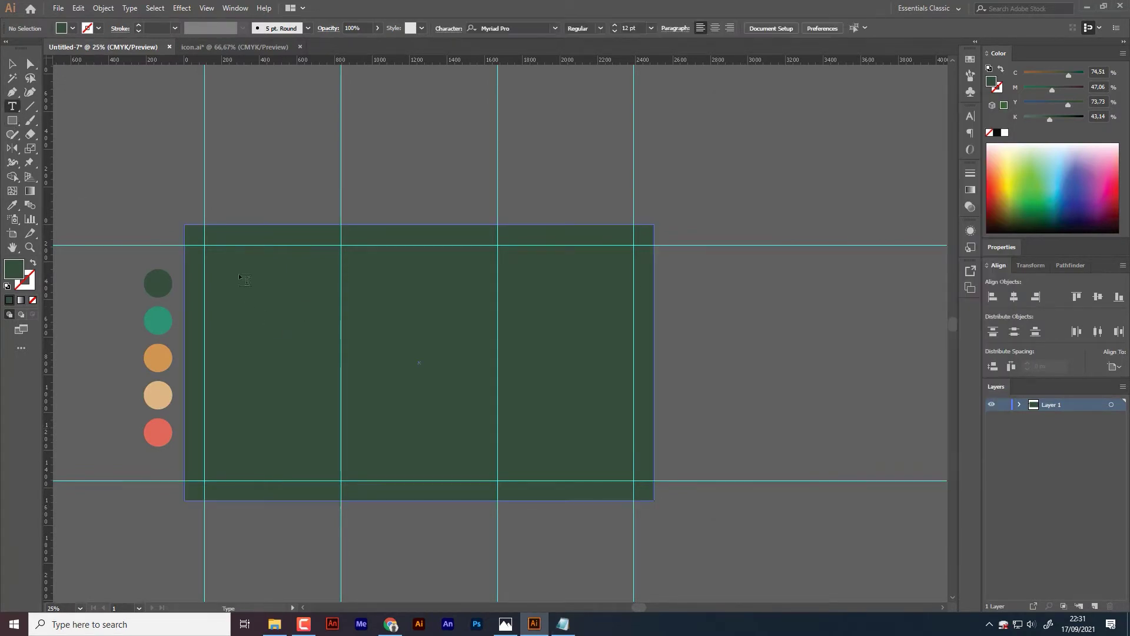
{"action": "left_click_drag", "start_coordinate": [214, 262], "coordinate": [332, 335]}
{"action": "key", "text": "ctrl+v"}
{"action": "key", "text": "ctrl+a"}
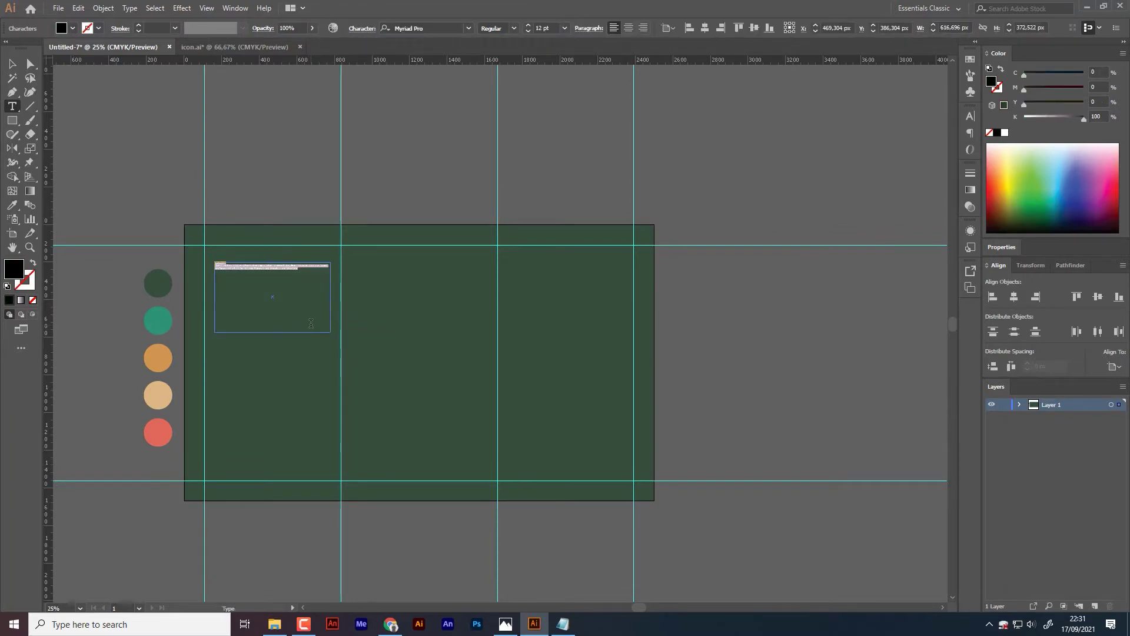
Step: Set the ingredient text to Poppins Regular at 30 pt
{"action": "left_click", "coordinate": [424, 28]}
{"action": "type", "text": "POP"}
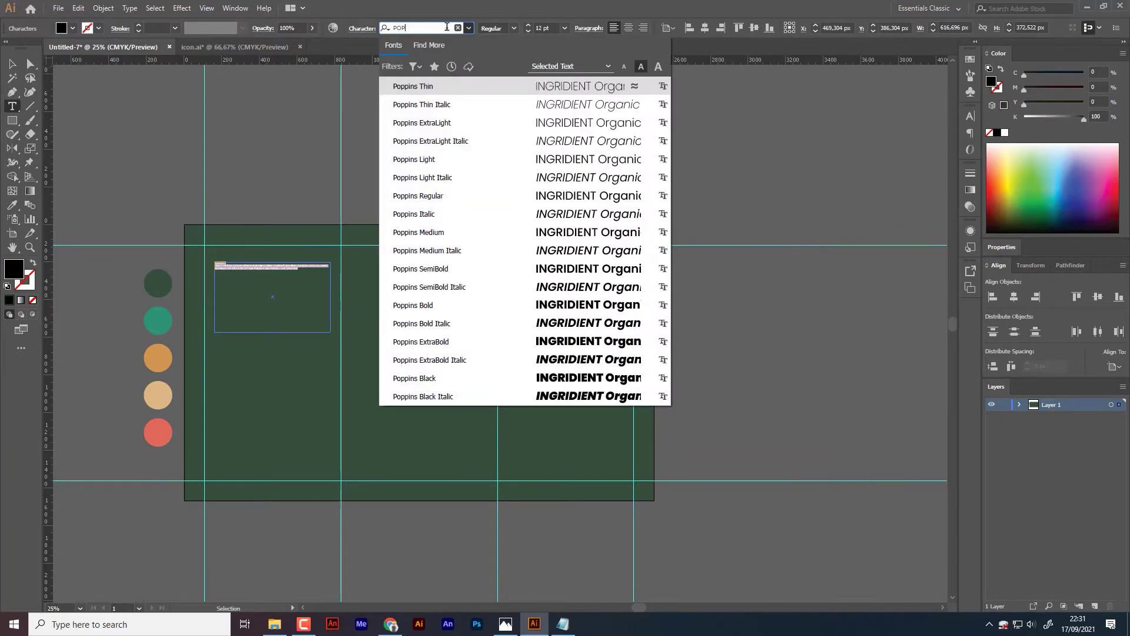
{"action": "left_click", "coordinate": [418, 195]}
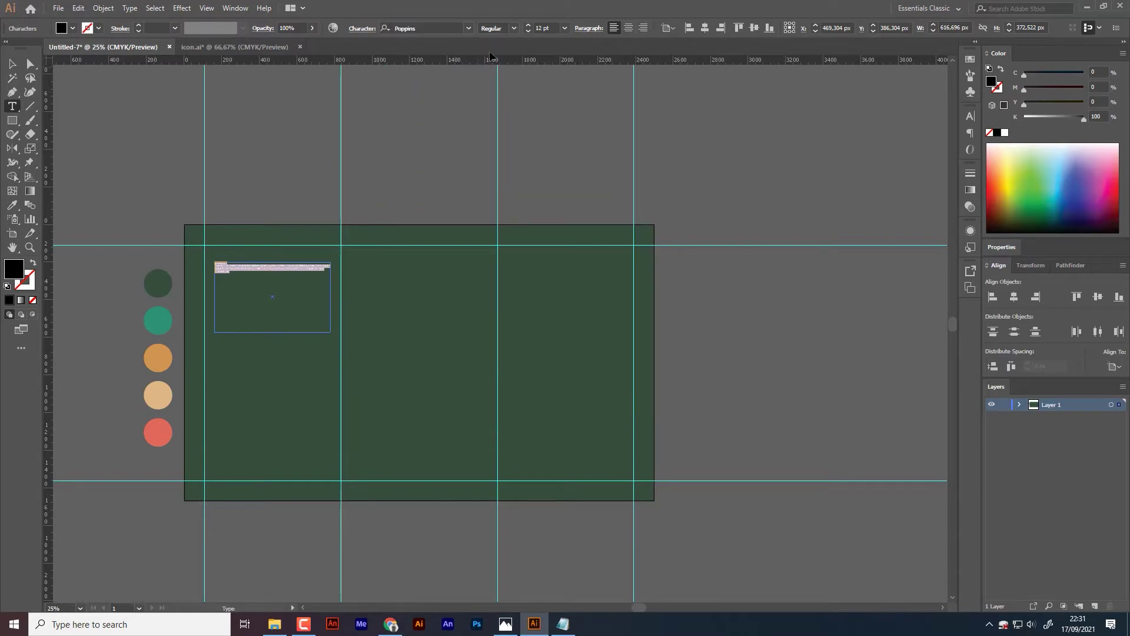
{"action": "left_click", "coordinate": [550, 28]}
{"action": "double_click", "coordinate": [550, 28]}
{"action": "type", "text": "36"}
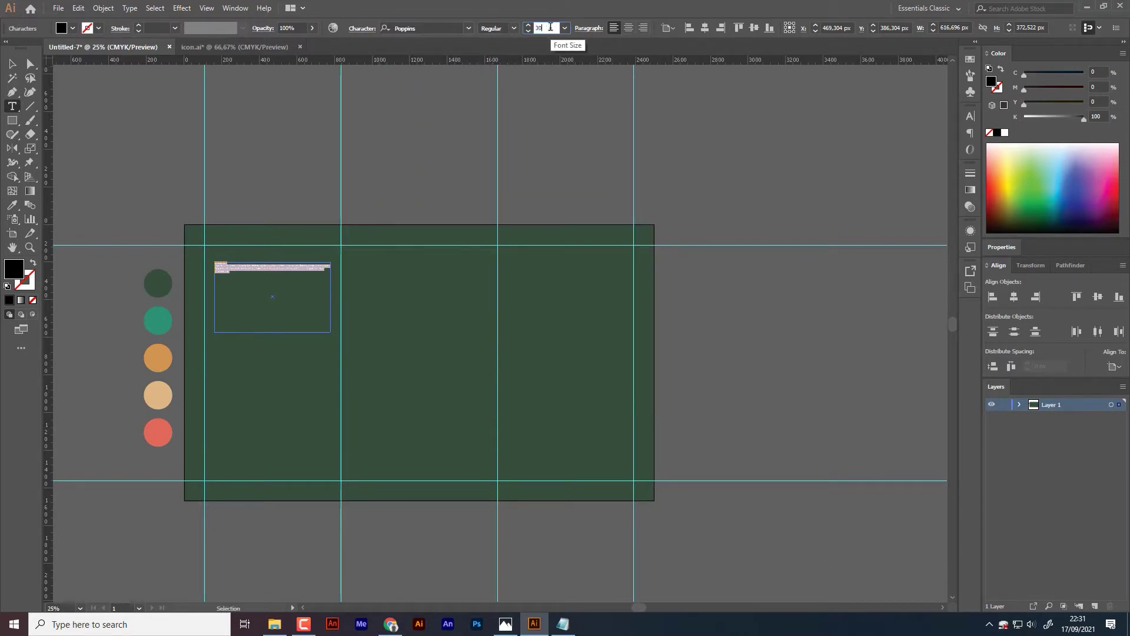
{"action": "type", "text": "30"}
{"action": "key", "text": "Return"}
{"action": "left_click", "coordinate": [12, 64]}
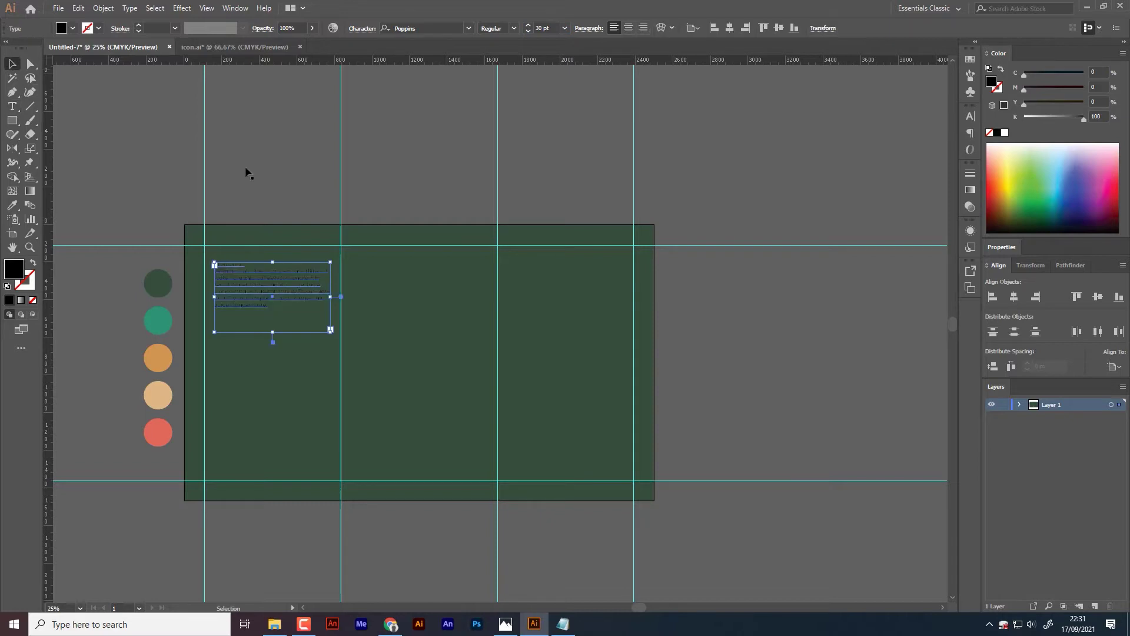
Step: Make the ingredient text white
{"action": "left_click", "coordinate": [246, 172]}
{"action": "left_click", "coordinate": [310, 292]}
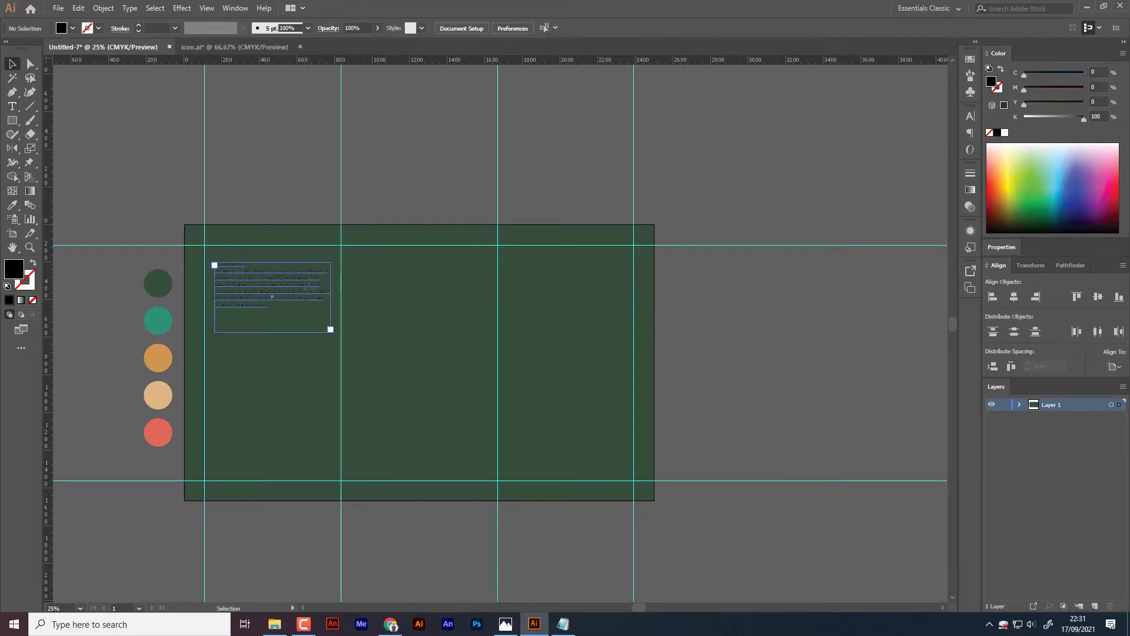
{"action": "left_click", "coordinate": [1006, 133]}
{"action": "left_click", "coordinate": [251, 163]}
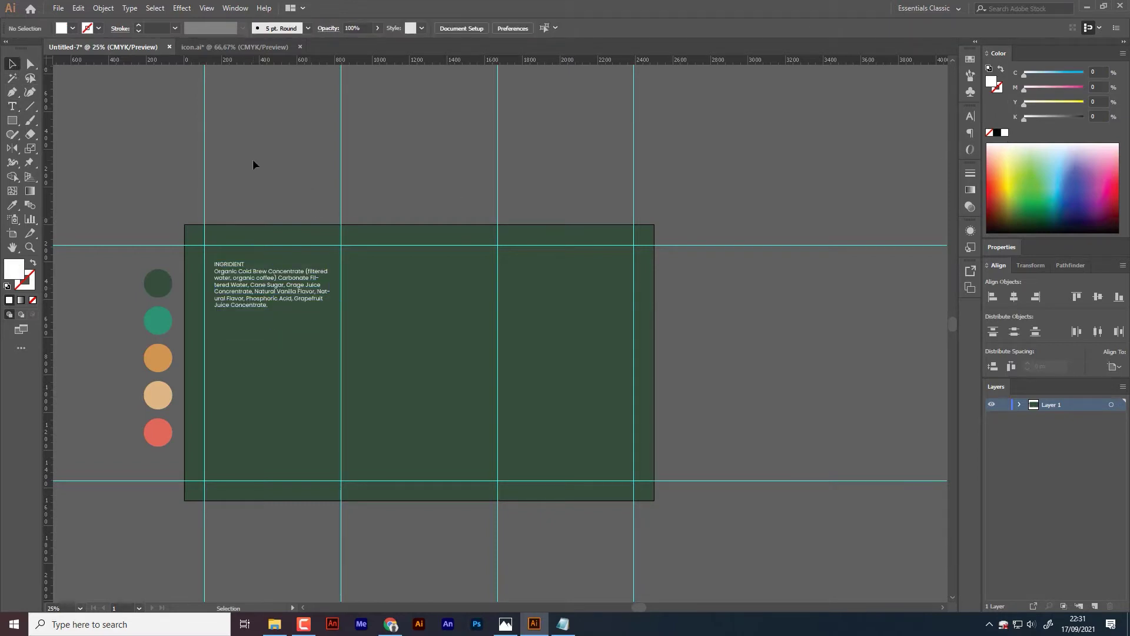
Step: Set the leading to 35 pt and narrow the text frame so lines rewrap
{"action": "left_click", "coordinate": [274, 294]}
{"action": "left_click", "coordinate": [588, 28]}
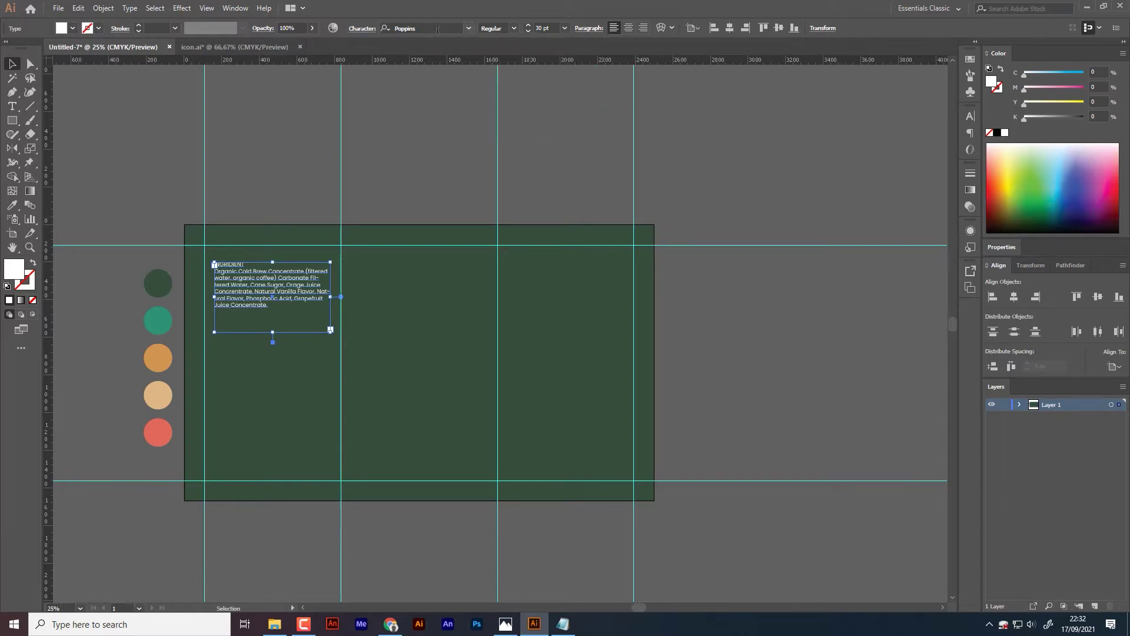
{"action": "left_click", "coordinate": [362, 29]}
{"action": "left_click", "coordinate": [352, 83]}
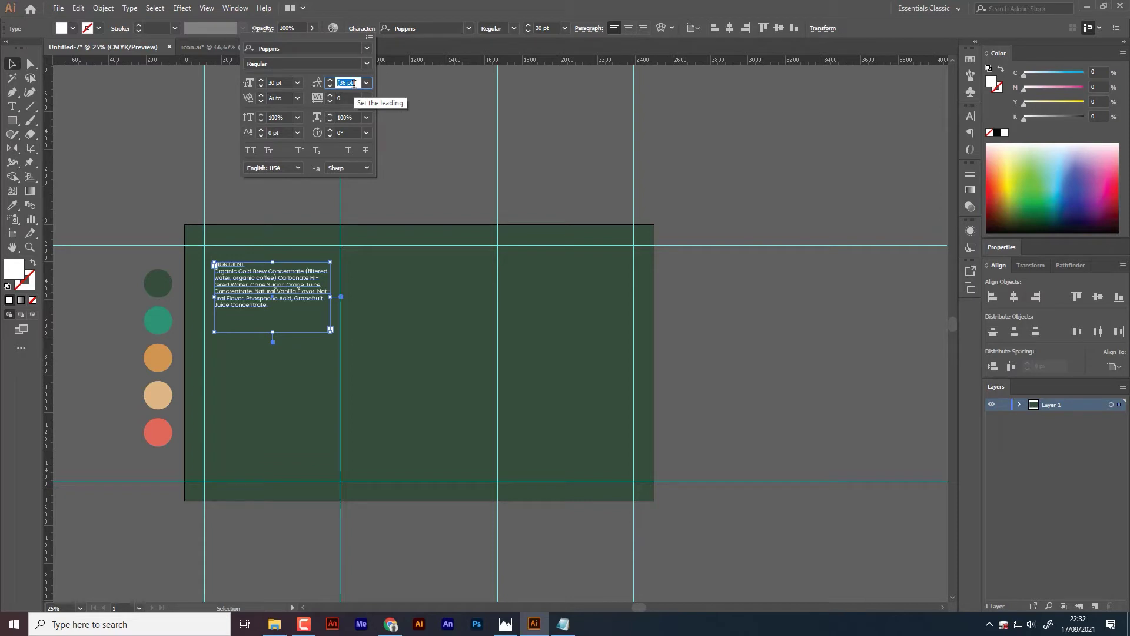
{"action": "type", "text": "35"}
{"action": "key", "text": "Return"}
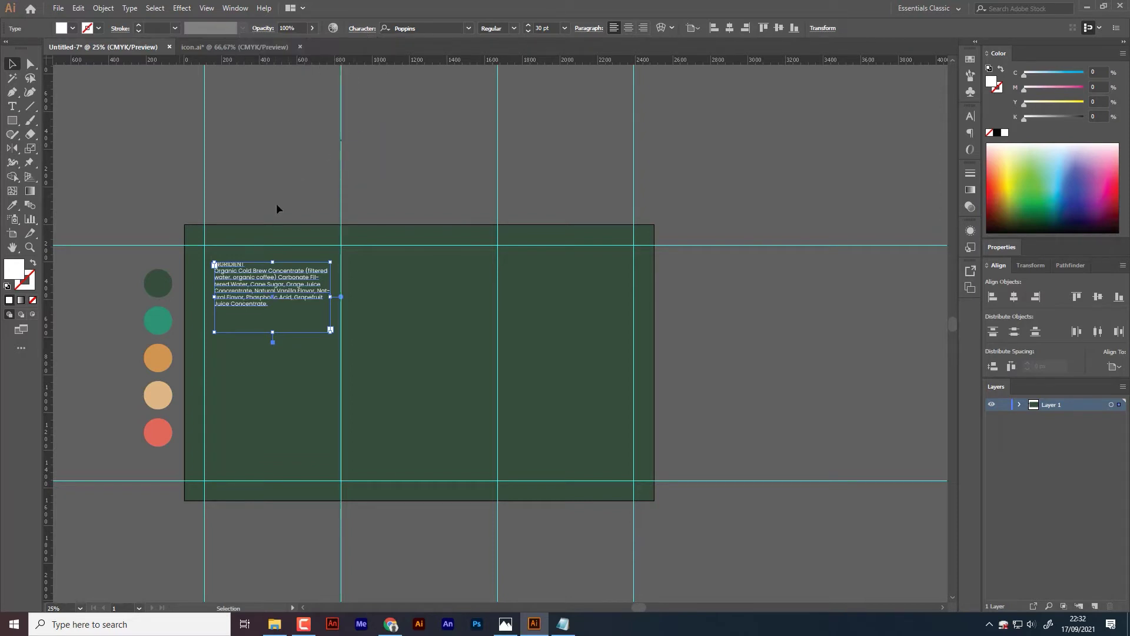
{"action": "left_click_drag", "start_coordinate": [330, 297], "coordinate": [294, 306]}
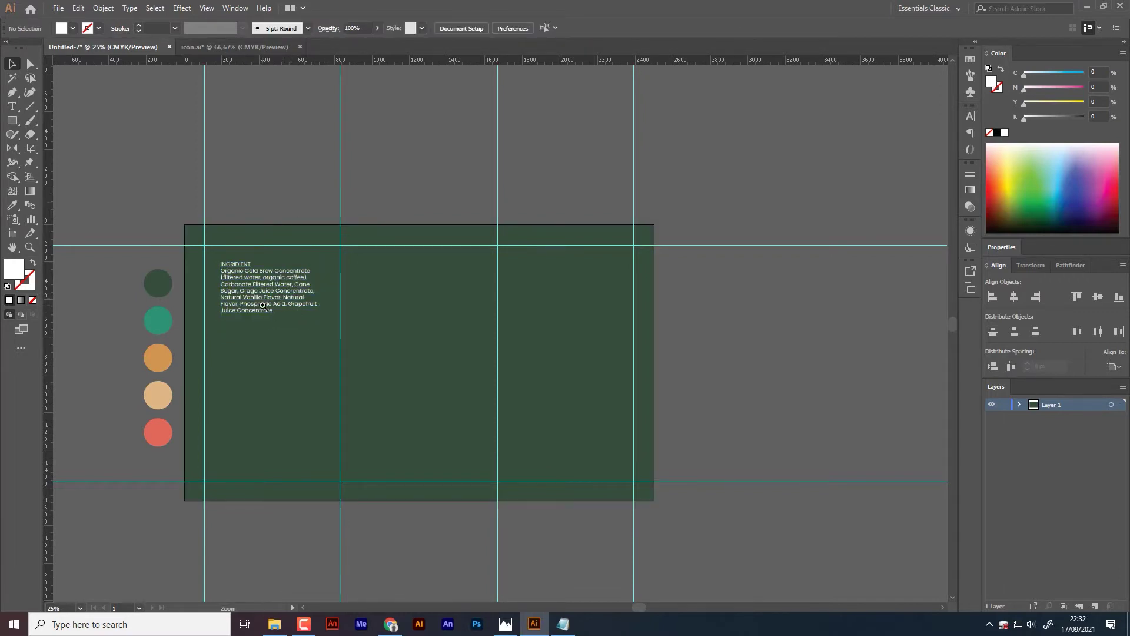
{"action": "scroll", "coordinate": [329, 223], "scroll_direction": "up", "scroll_amount": 2}
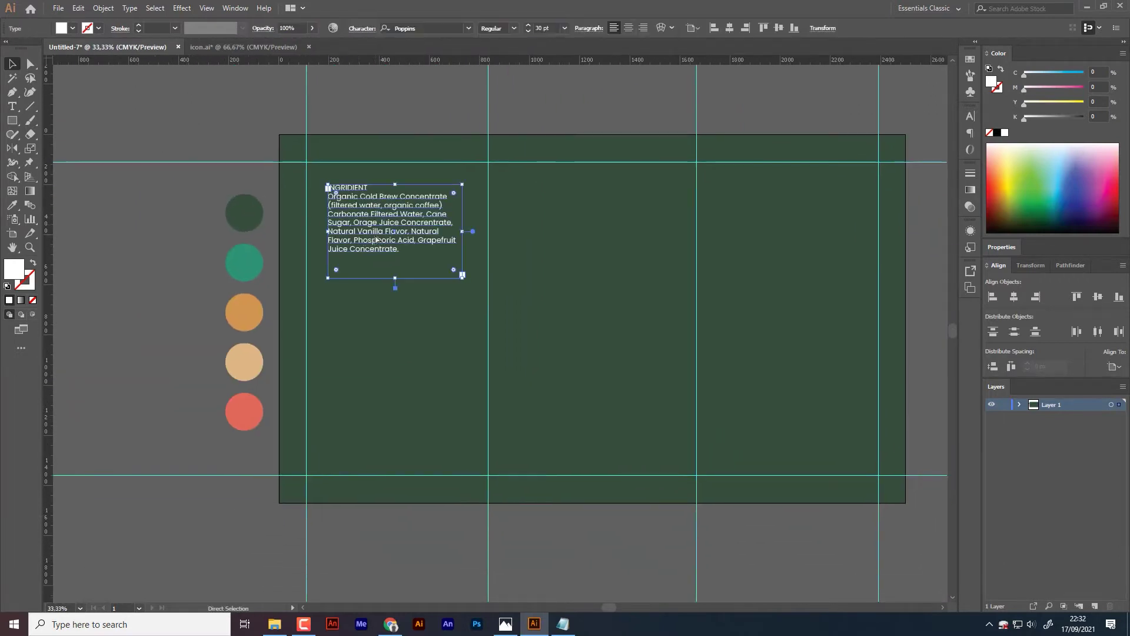
Step: Duplicate the text block below itself and copy the nutrition facts paragraph from Notepad
{"action": "left_click_drag", "start_coordinate": [376, 239], "coordinate": [384, 335]}
{"action": "left_click", "coordinate": [530, 499]}
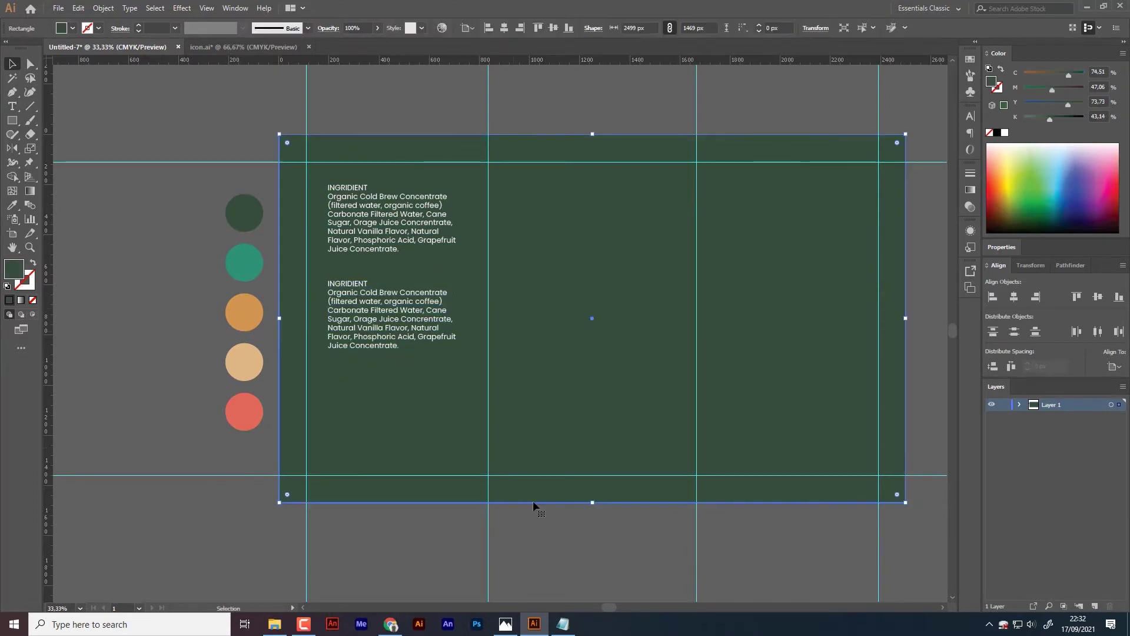
{"action": "left_click", "coordinate": [563, 624]}
{"action": "left_click", "coordinate": [830, 292]}
{"action": "left_click_drag", "start_coordinate": [803, 261], "coordinate": [719, 199]}
{"action": "key", "text": "ctrl+c"}
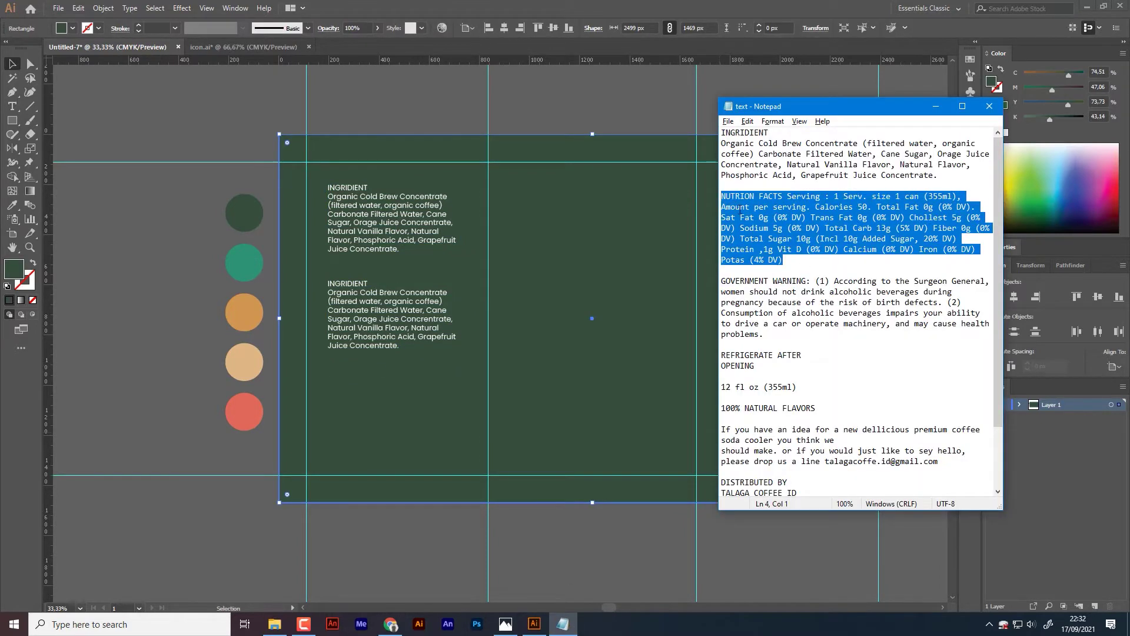
{"action": "key", "text": "alt+Tab"}
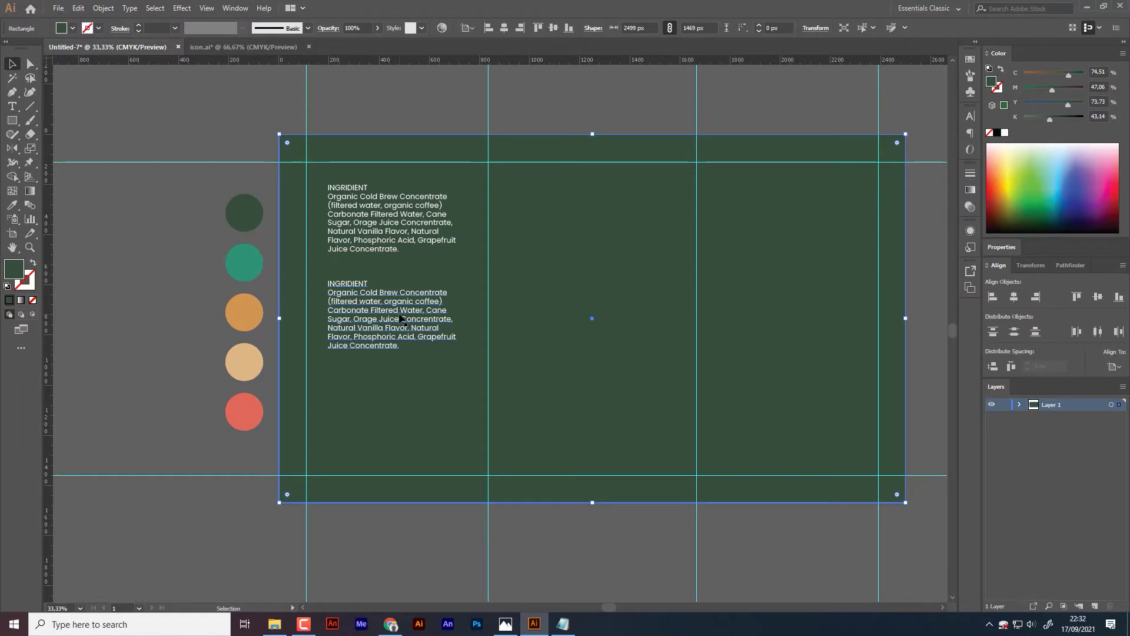
Step: Replace the duplicated block's text with the nutrition facts paragraph
{"action": "left_click", "coordinate": [406, 318]}
{"action": "double_click", "coordinate": [409, 316]}
{"action": "key", "text": "ctrl+a"}
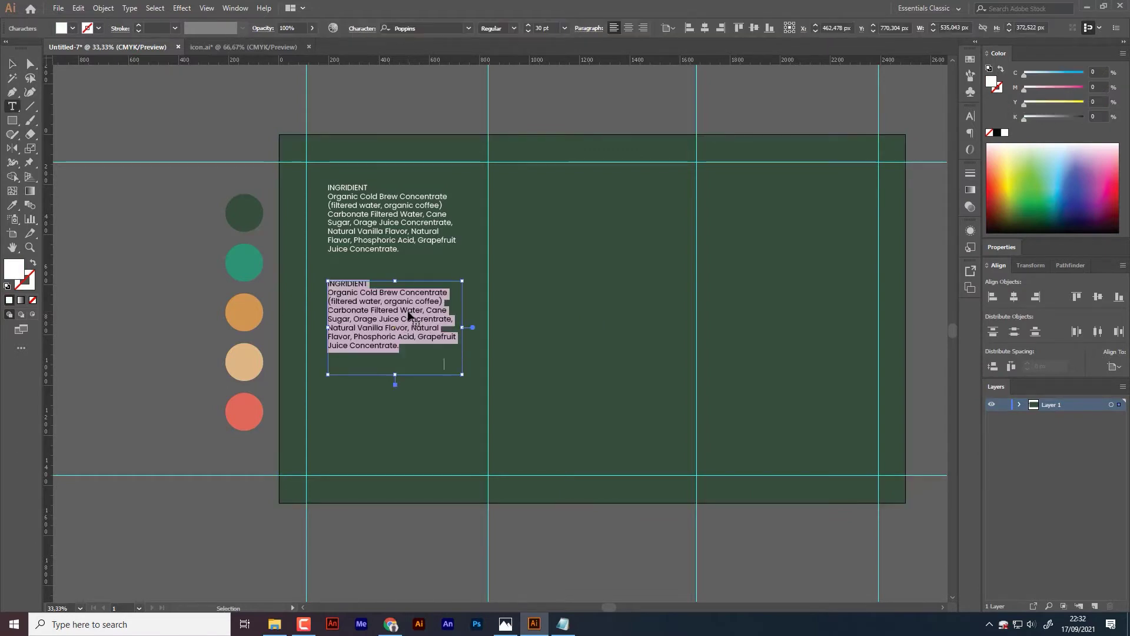
{"action": "key", "text": "ctrl+v"}
{"action": "key", "text": "Escape"}
{"action": "left_click", "coordinate": [390, 419]}
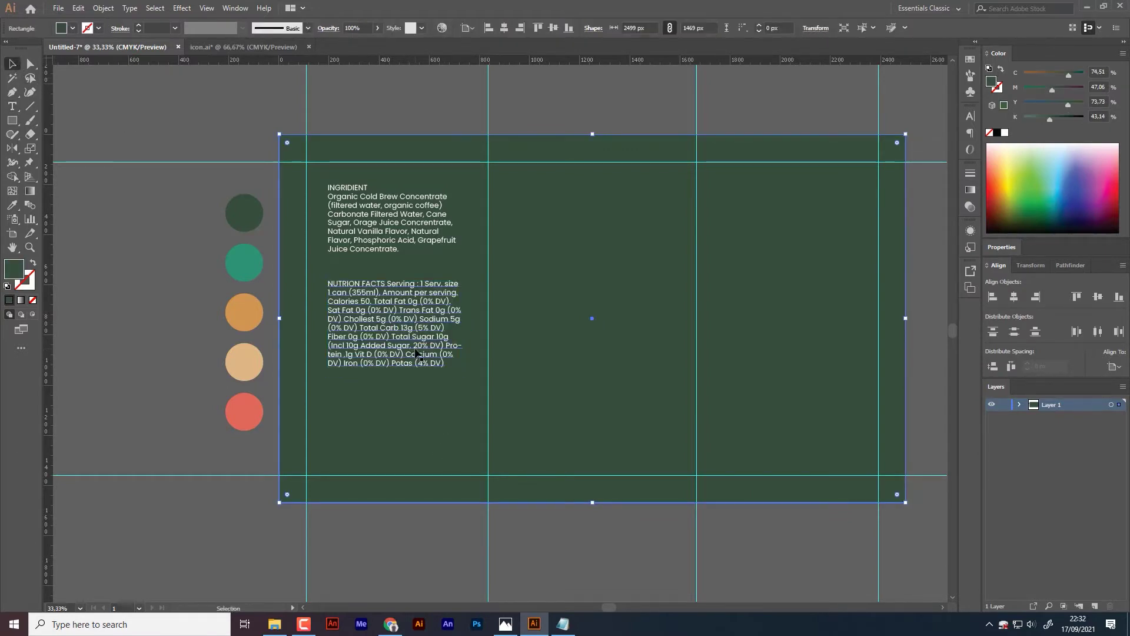
Step: Justify the nutrition facts paragraph
{"action": "left_click", "coordinate": [416, 353]}
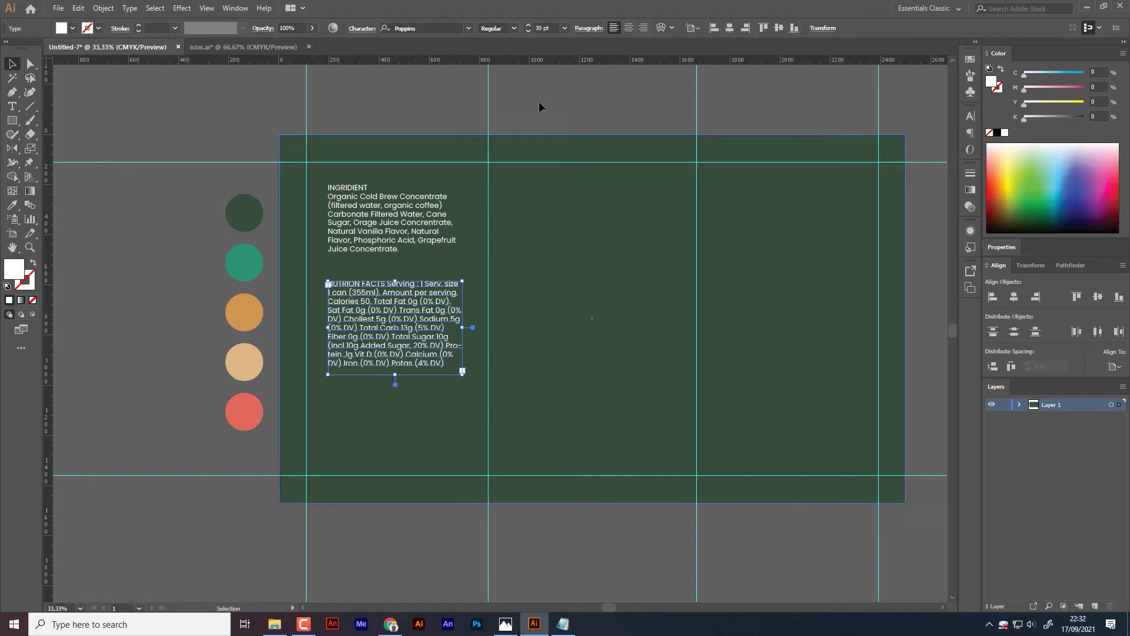
{"action": "left_click", "coordinate": [589, 29]}
{"action": "left_click", "coordinate": [592, 51]}
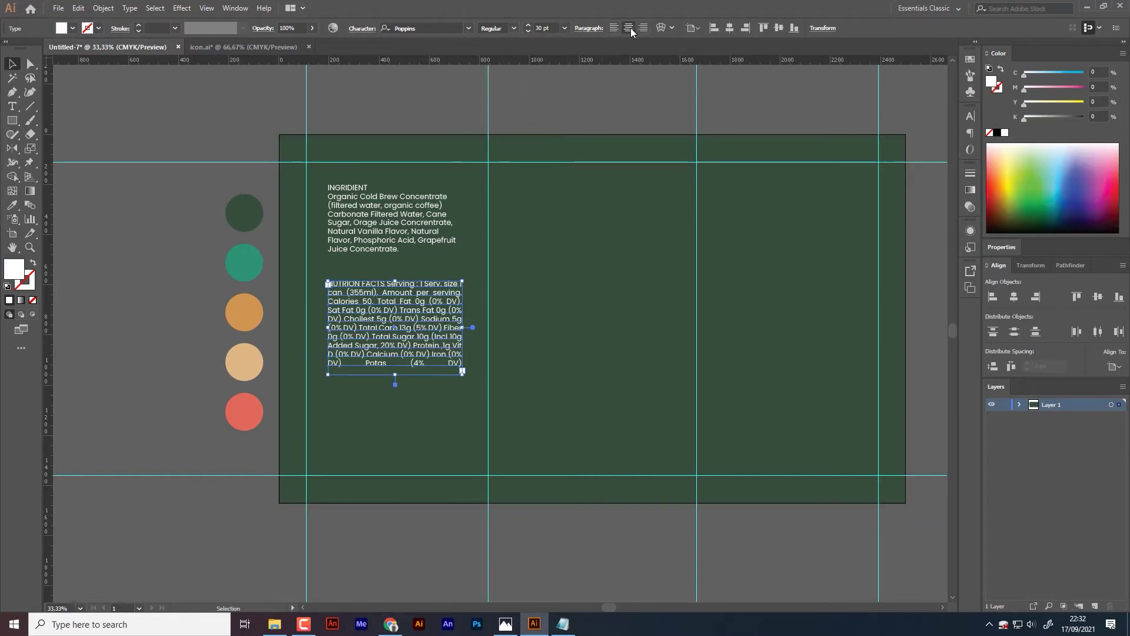
{"action": "left_click", "coordinate": [596, 28]}
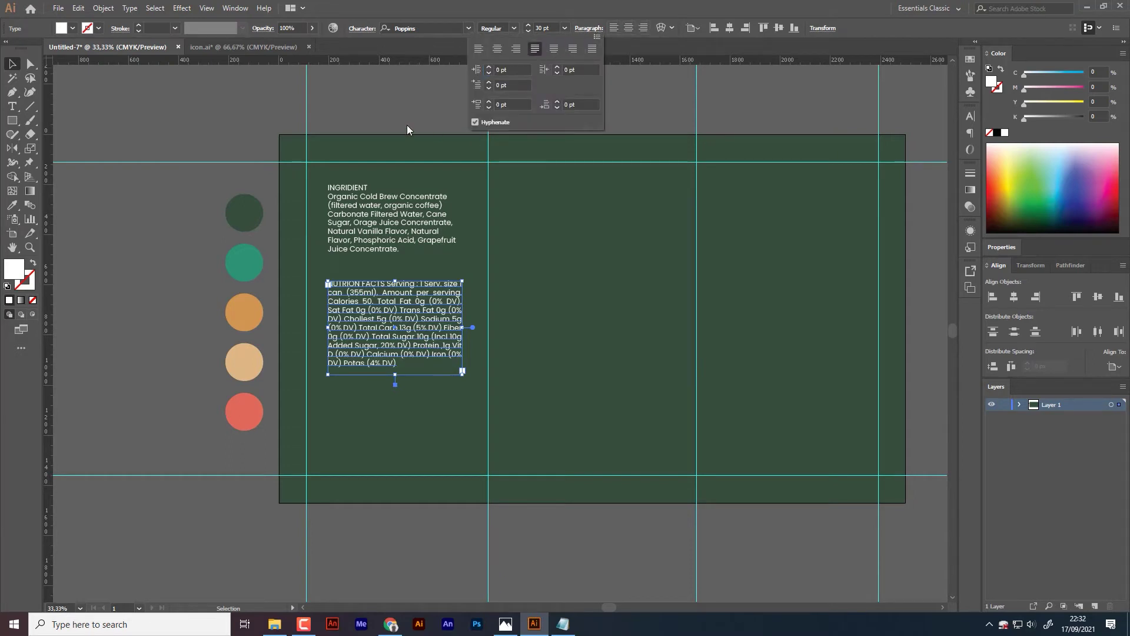
{"action": "left_click", "coordinate": [564, 115]}
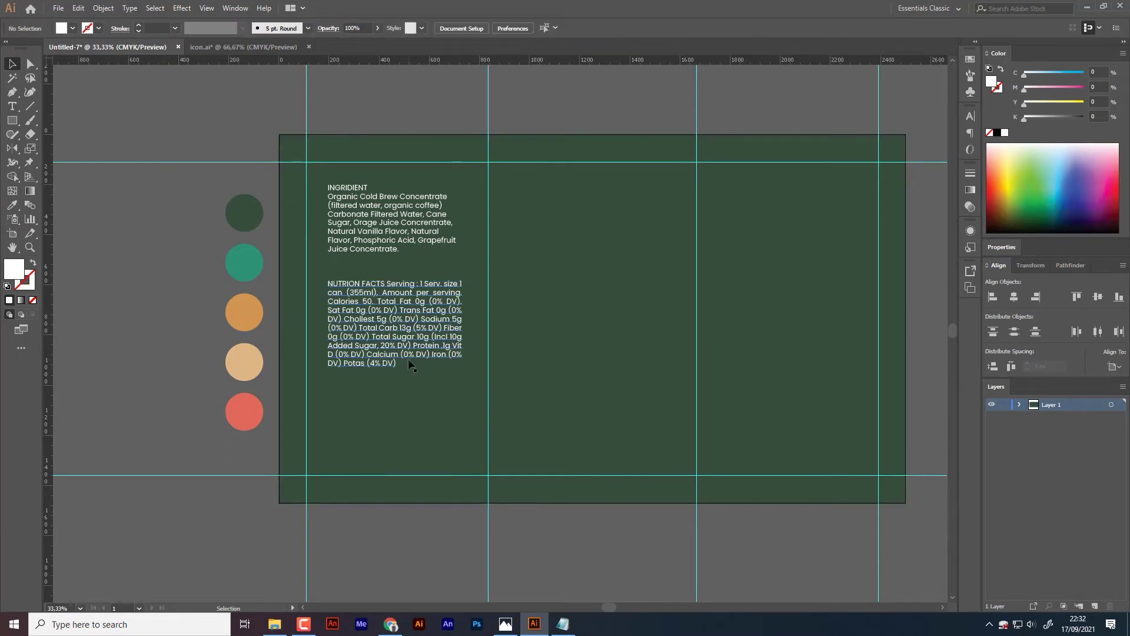
Step: Duplicate the nutrition facts block below itself and select the government warning text in Notepad
{"action": "left_click", "coordinate": [424, 340]}
{"action": "left_click_drag", "start_coordinate": [424, 343], "coordinate": [414, 437]}
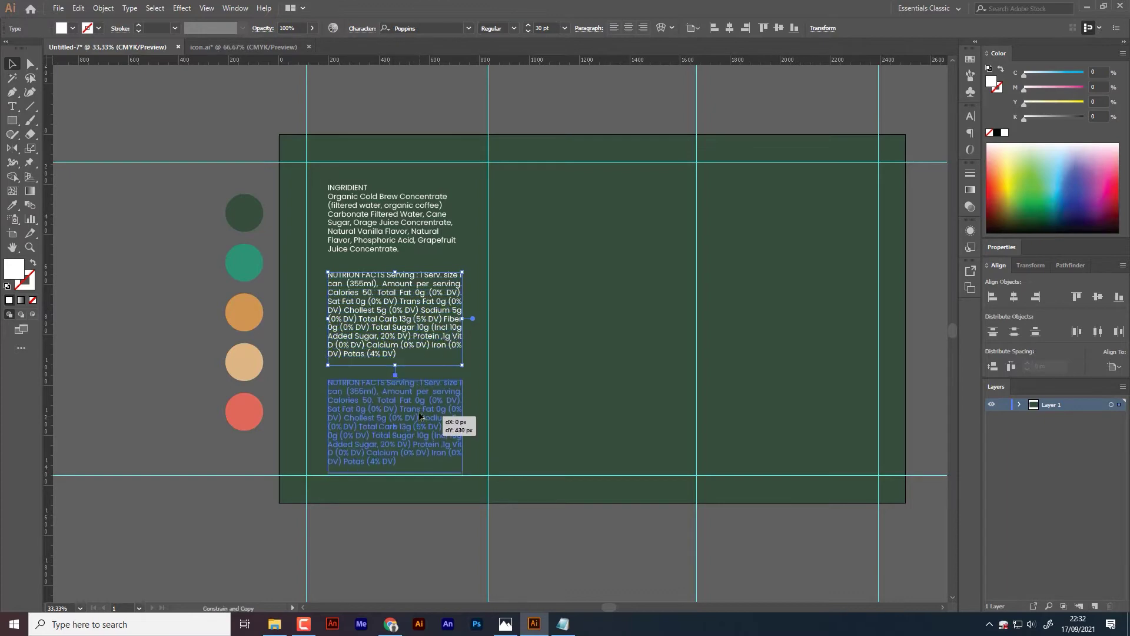
{"action": "left_click", "coordinate": [564, 625]}
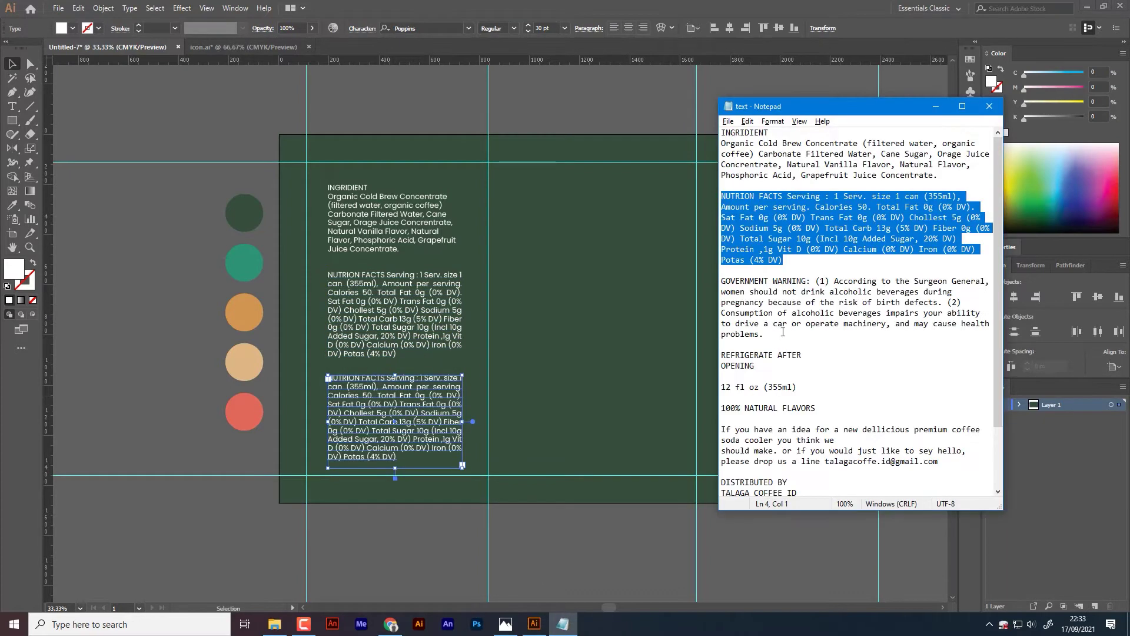
{"action": "left_click_drag", "start_coordinate": [764, 334], "coordinate": [730, 290]}
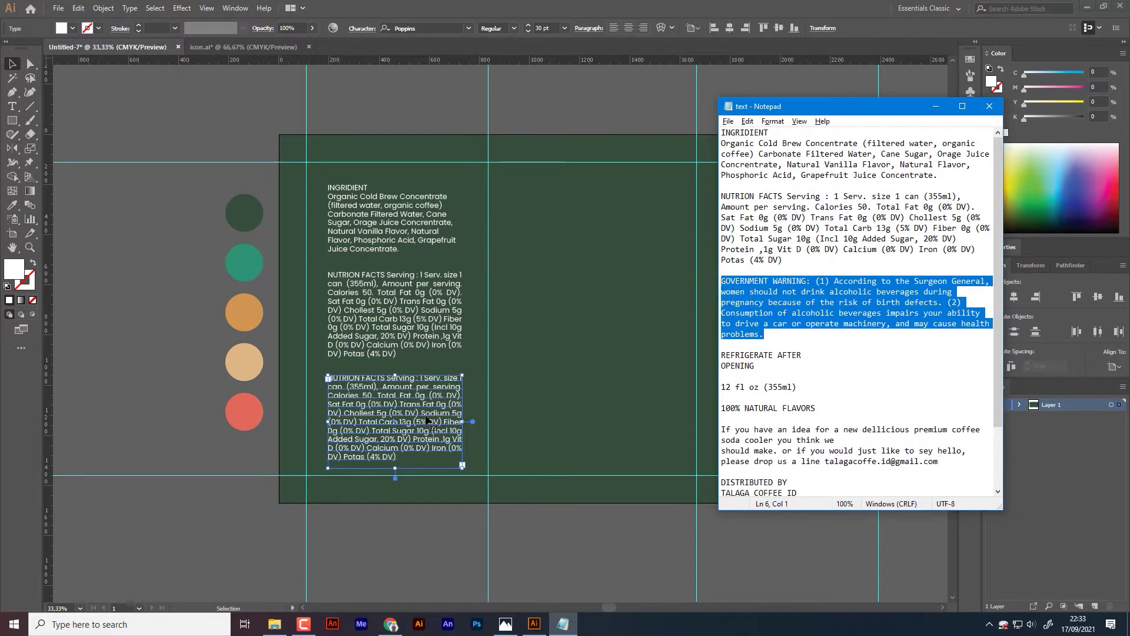
Step: Replace the duplicate's contents with the pasted government warning paragraph
{"action": "double_click", "coordinate": [428, 421]}
{"action": "key", "text": "ctrl+a"}
{"action": "type", "text": "GOVERNMENT WARNING: (1) According to the Surgeon General, women should not drink alcoholic beverages during pregnancy because of the risk of birth defects. (2) Consumption of alcoholic beverages impairs your ability to drive a car or operate machinery, and may cause health problems."}
{"action": "left_click", "coordinate": [12, 64]}
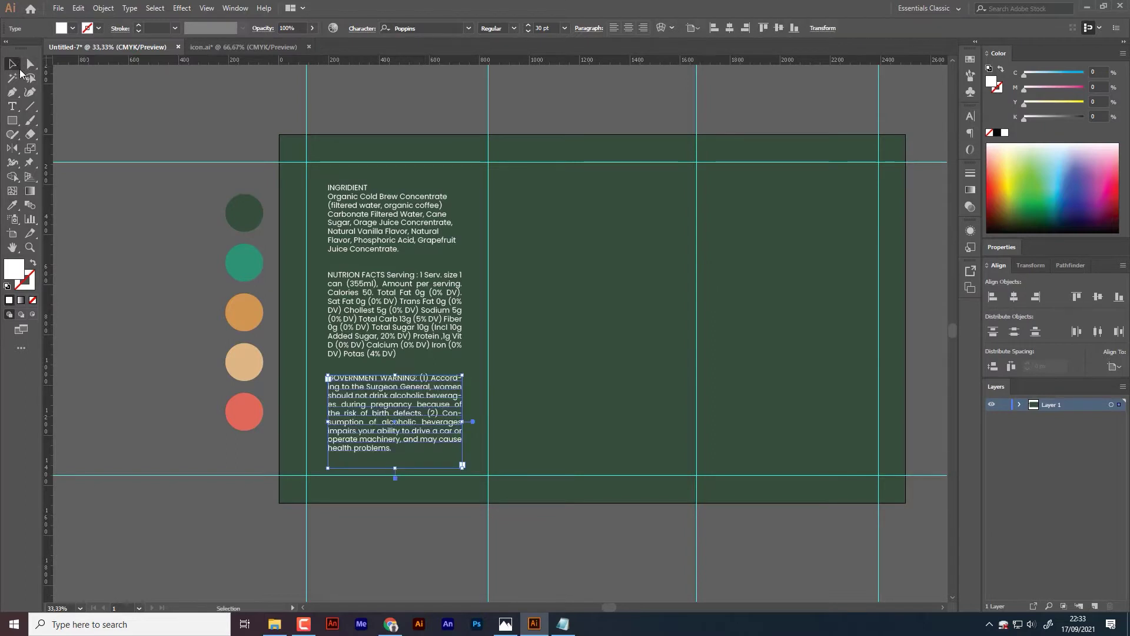
{"action": "left_click", "coordinate": [444, 447]}
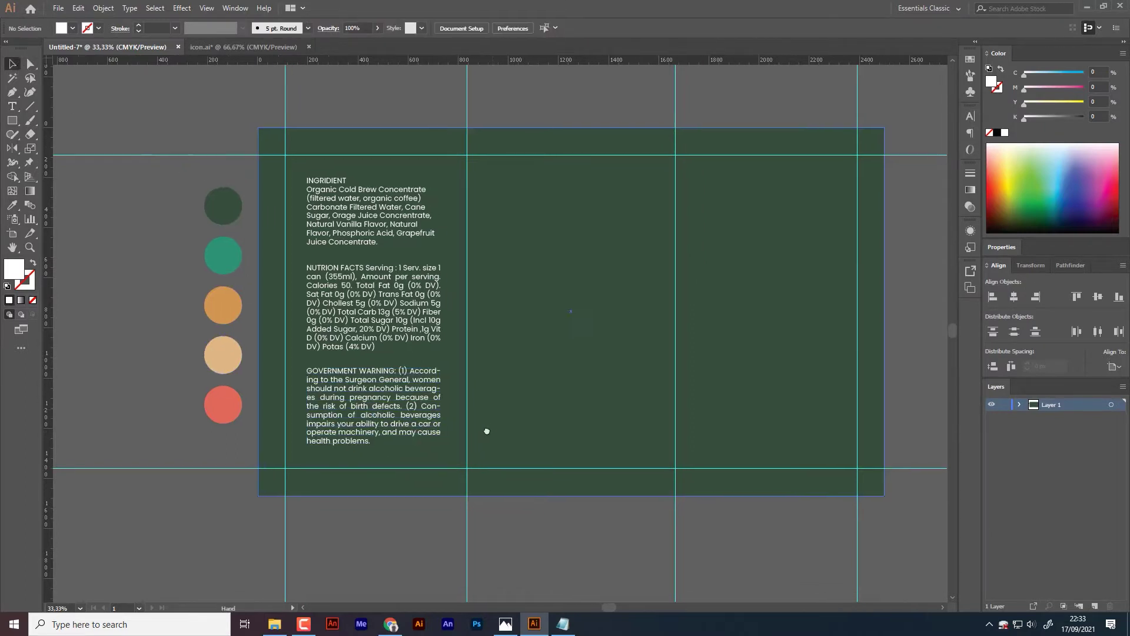
{"action": "mouse_move", "coordinate": [521, 438]}
{"action": "left_mouse_down"}
{"action": "mouse_move", "coordinate": [462, 441]}
{"action": "mouse_move", "coordinate": [379, 471]}
{"action": "left_mouse_up"}
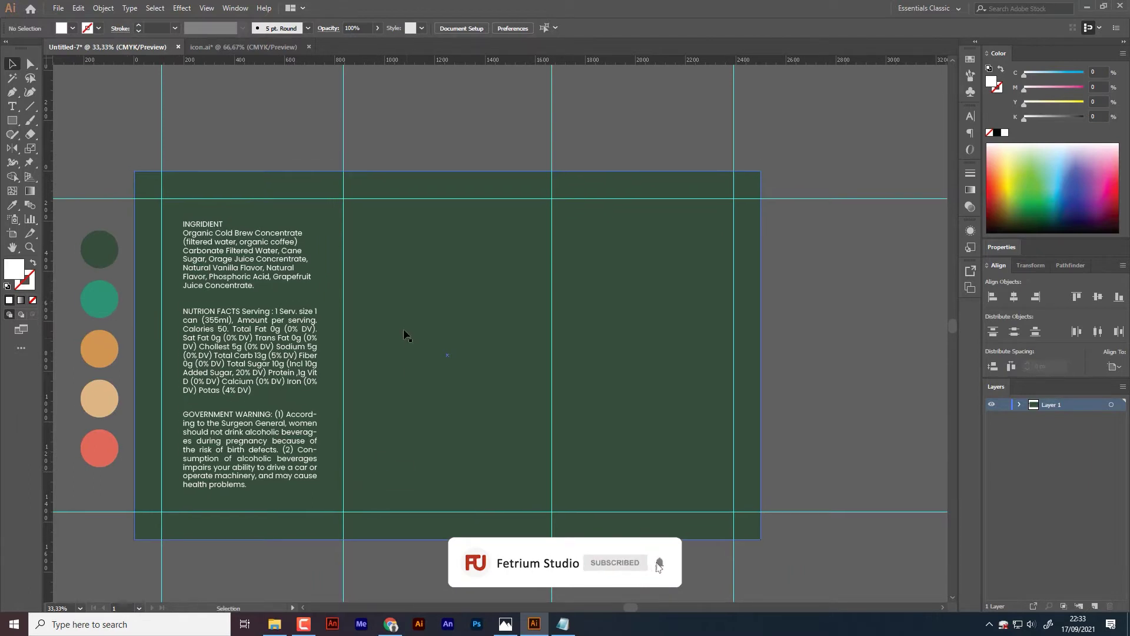
{"action": "left_click_drag", "start_coordinate": [403, 314], "coordinate": [450, 305]}
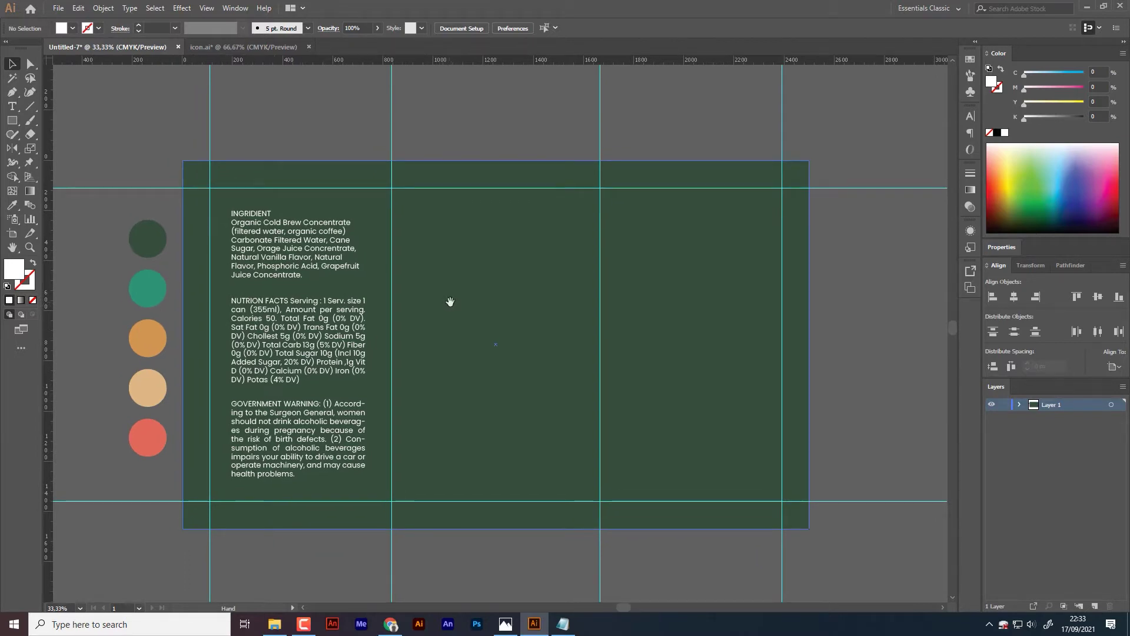
Step: Undo twice, then pen-draw a closed curved shape hanging from the background's top edge
{"action": "left_click", "coordinate": [321, 337]}
{"action": "key", "text": "ctrl+z"}
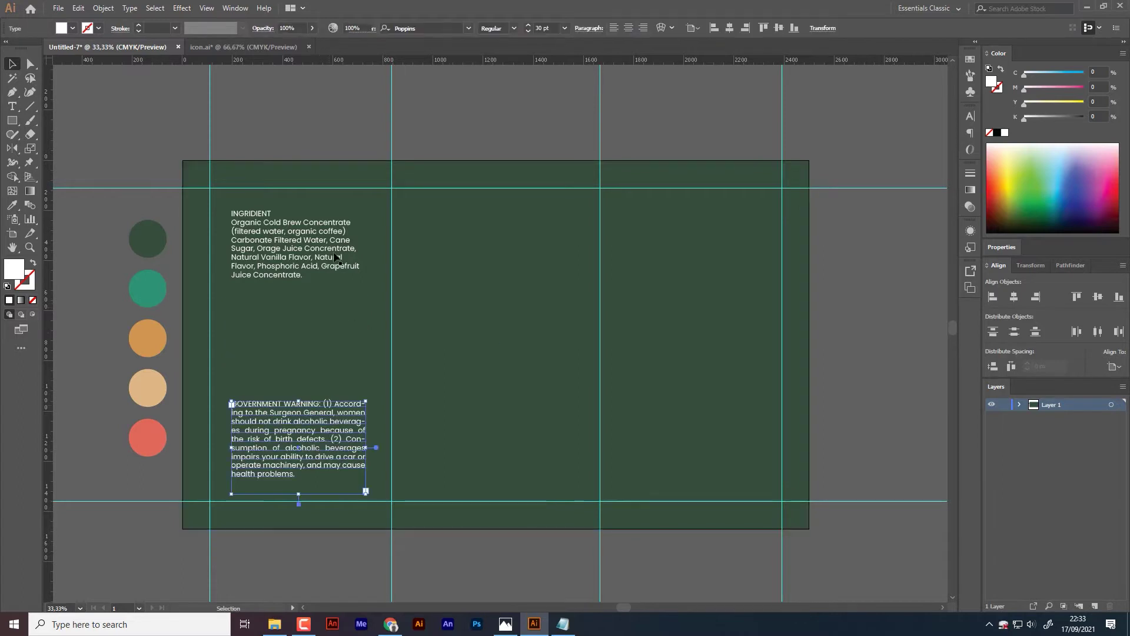
{"action": "key", "text": "ctrl+z"}
{"action": "key", "text": "ctrl+z"}
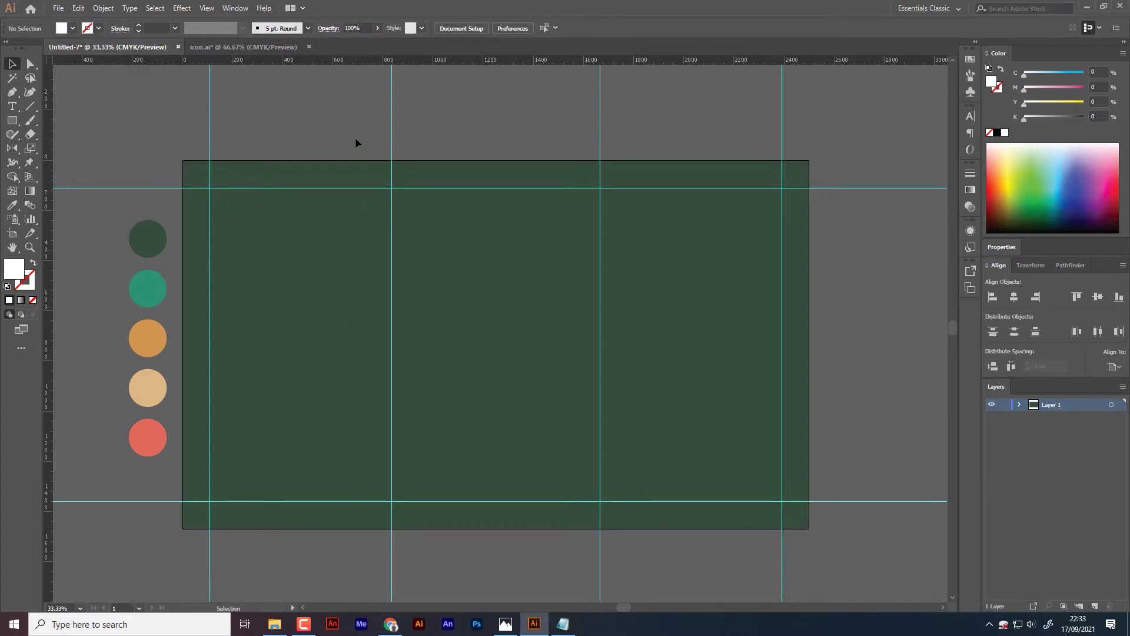
{"action": "key", "text": "p"}
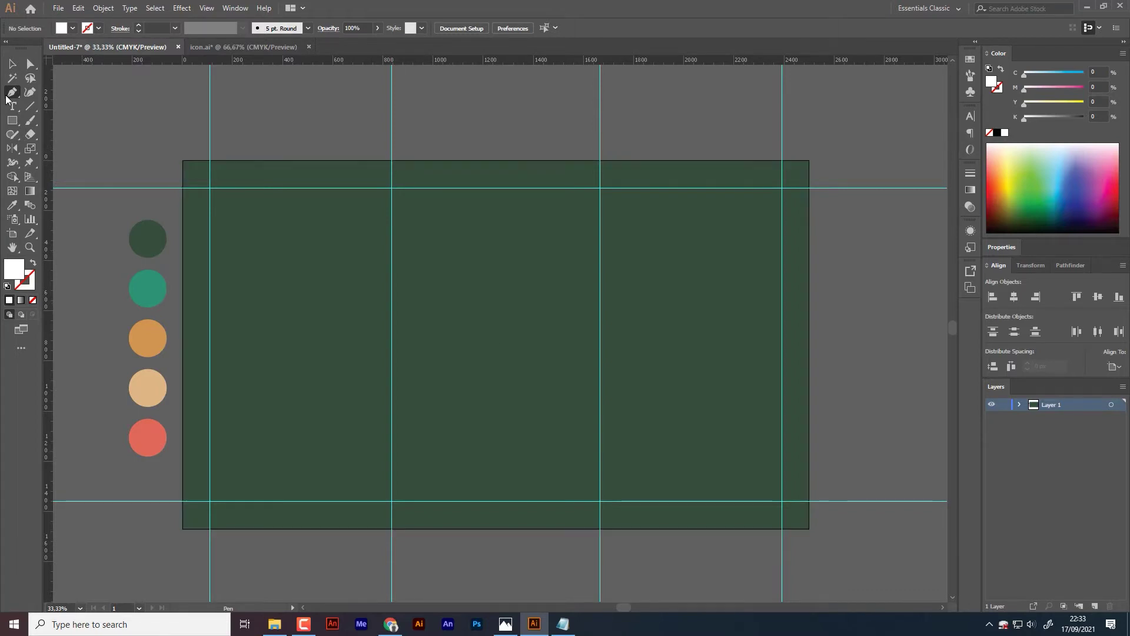
{"action": "left_click", "coordinate": [368, 160]}
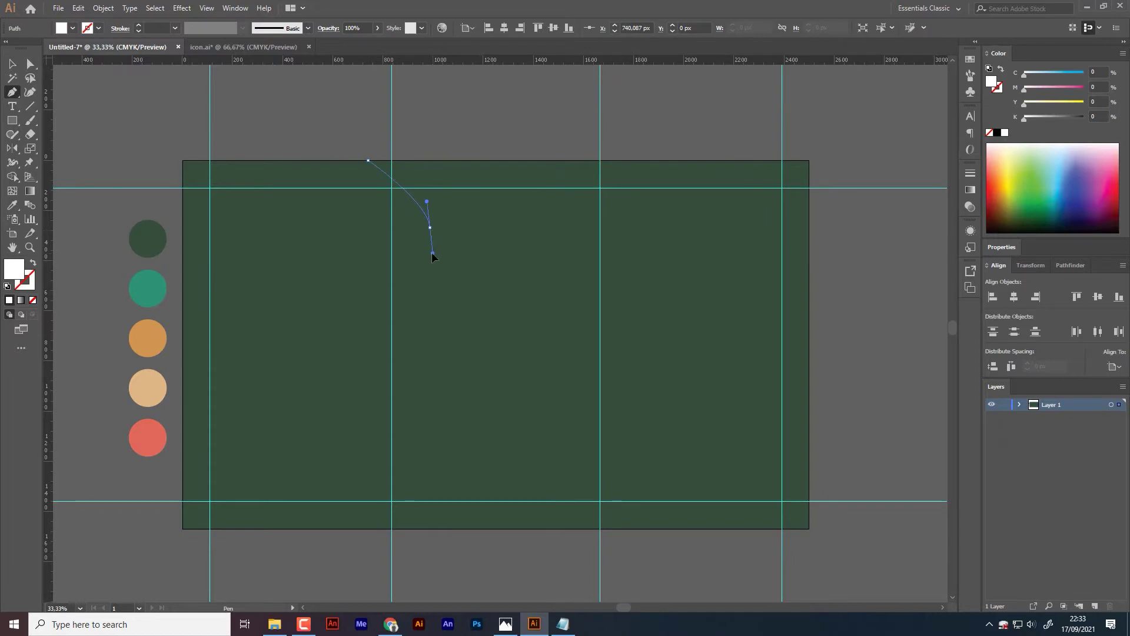
{"action": "mouse_move", "coordinate": [382, 222]}
{"action": "left_mouse_down"}
{"action": "mouse_move", "coordinate": [365, 220]}
{"action": "mouse_move", "coordinate": [417, 280]}
{"action": "mouse_move", "coordinate": [396, 285]}
{"action": "left_mouse_up"}
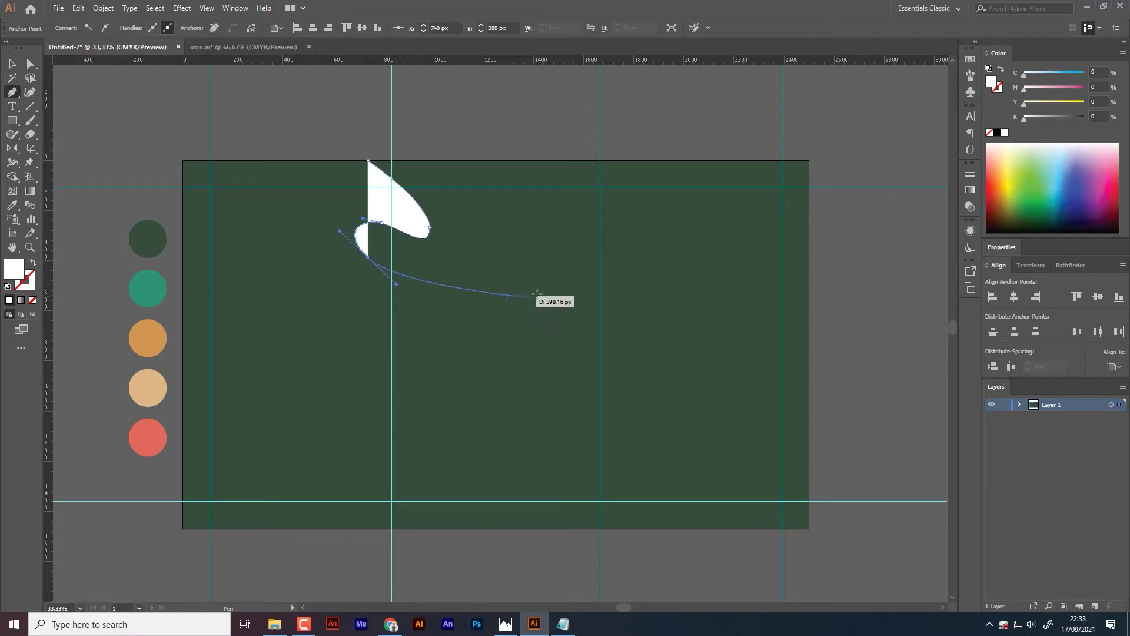
{"action": "left_click_drag", "start_coordinate": [561, 288], "coordinate": [603, 282]}
{"action": "left_click_drag", "start_coordinate": [577, 198], "coordinate": [532, 175]}
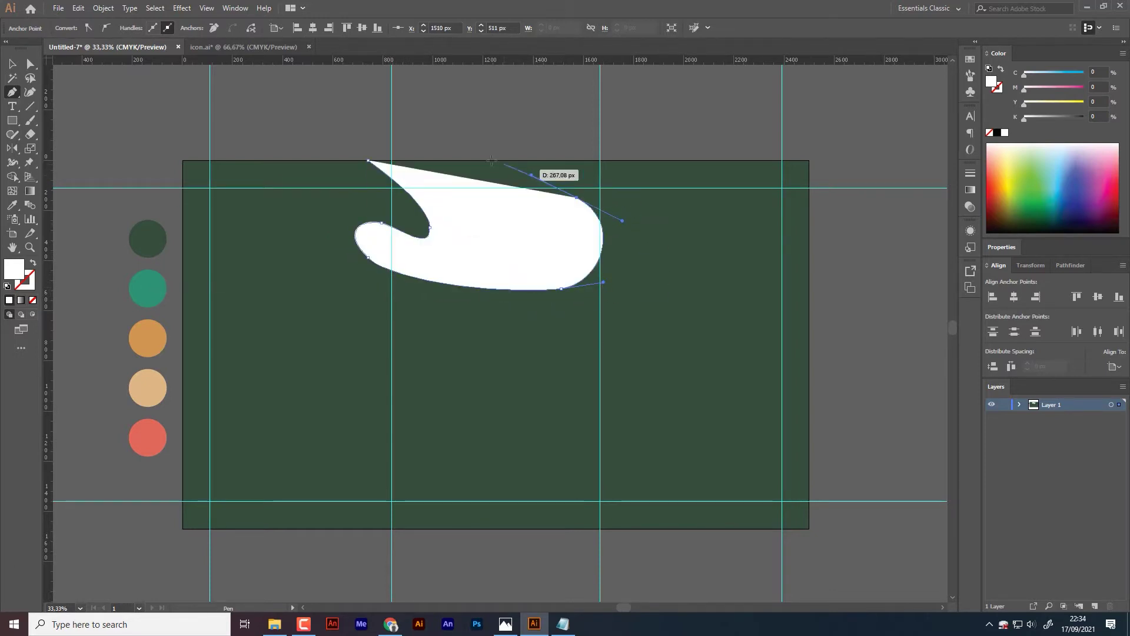
{"action": "left_click", "coordinate": [483, 159]}
{"action": "left_click", "coordinate": [369, 160]}
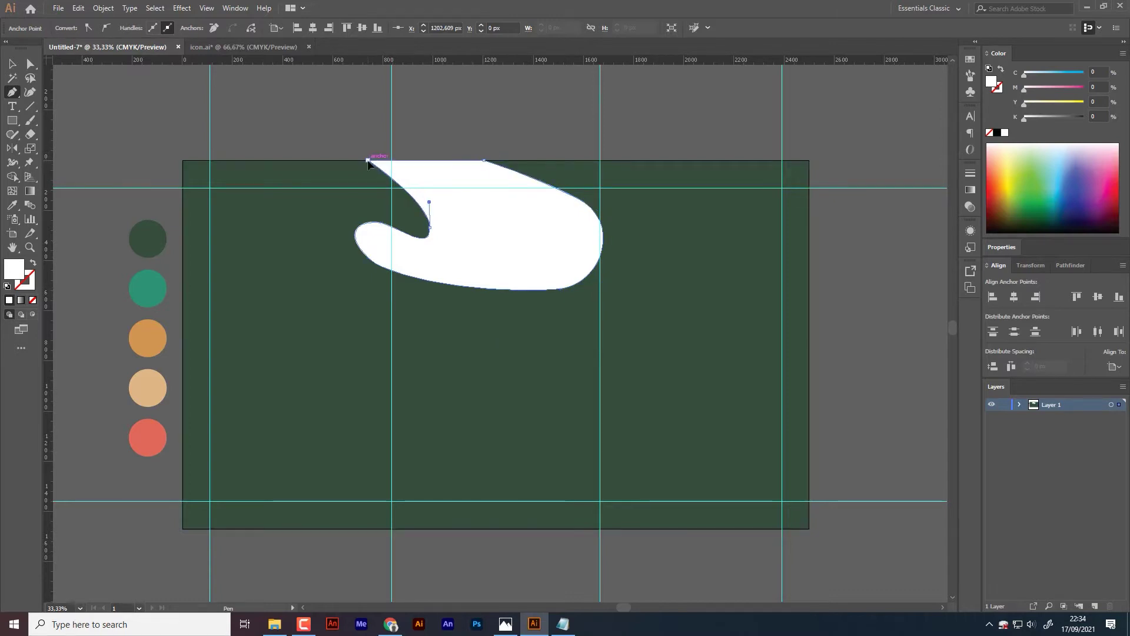
Step: Bulge the shape's right side and adjust its bottom anchor, inner notch and top-left corner
{"action": "left_click", "coordinate": [26, 66]}
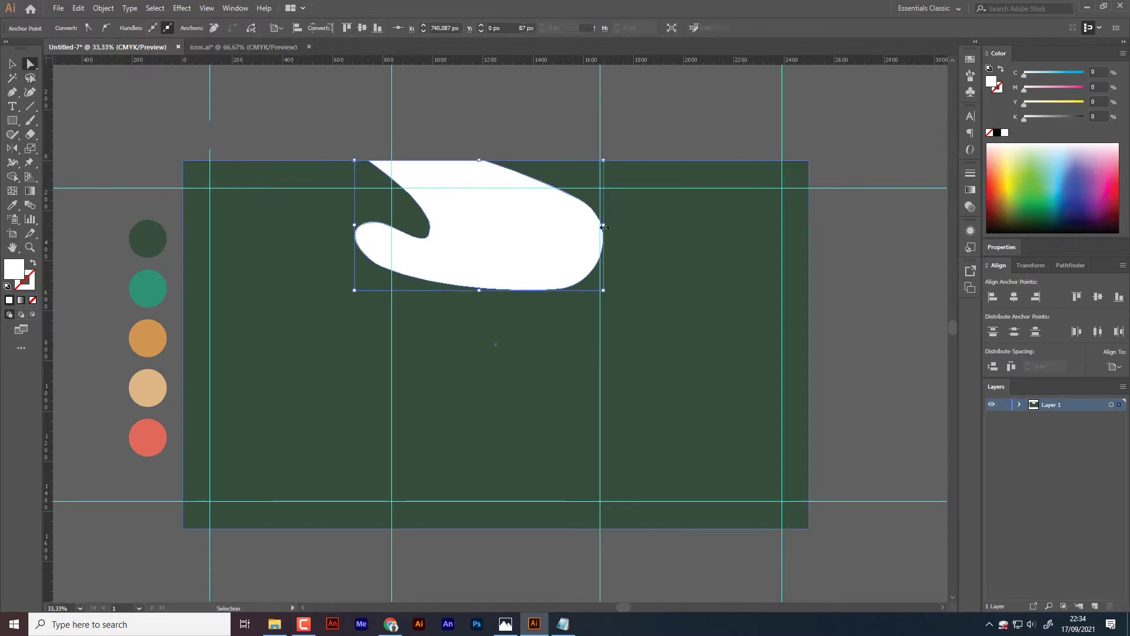
{"action": "left_click", "coordinate": [577, 198]}
{"action": "left_click_drag", "start_coordinate": [623, 229], "coordinate": [626, 231]}
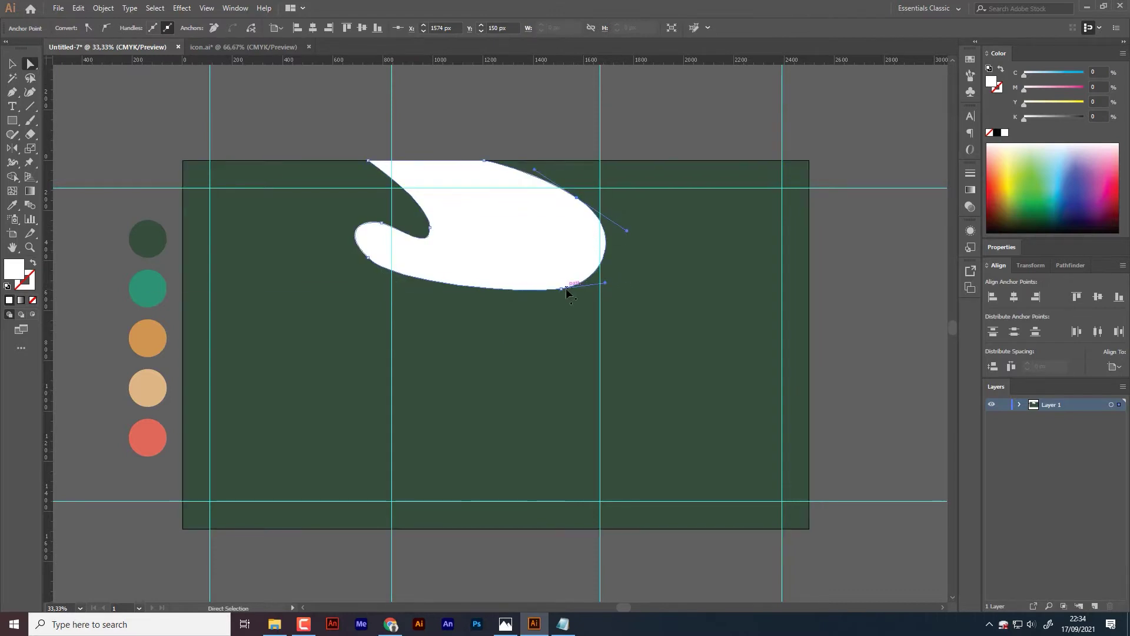
{"action": "left_click_drag", "start_coordinate": [559, 288], "coordinate": [547, 289]}
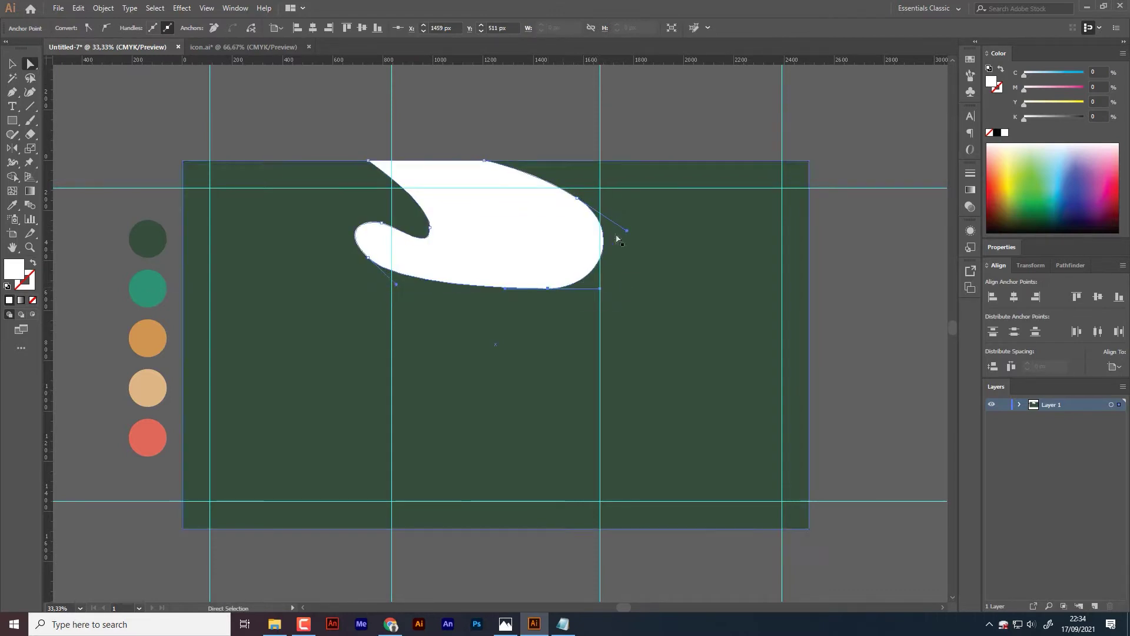
{"action": "left_click", "coordinate": [602, 221]}
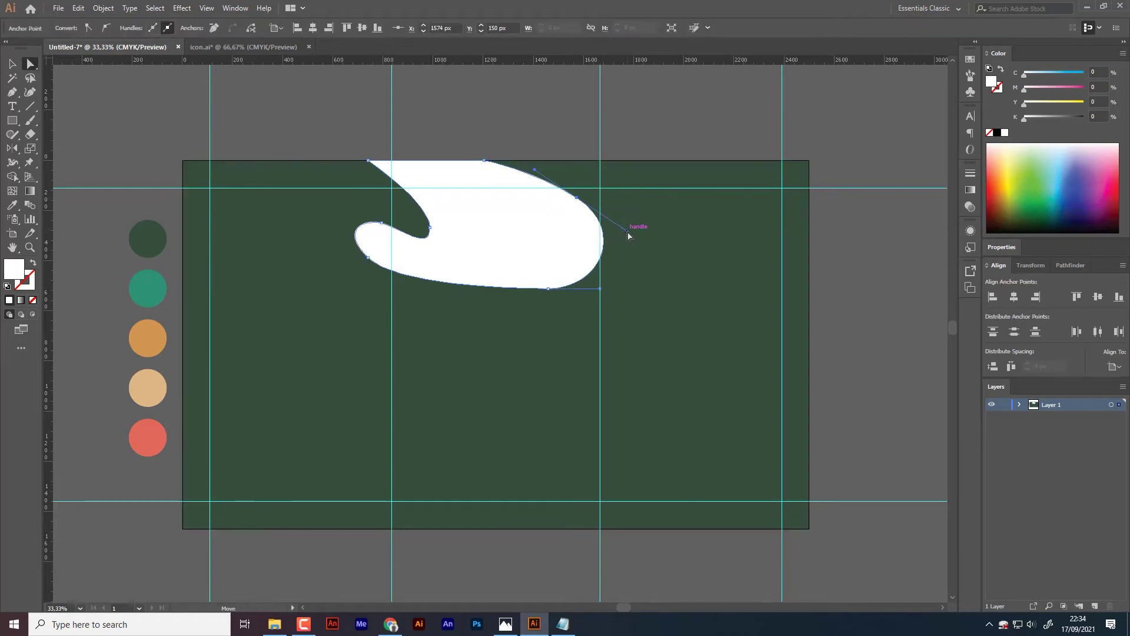
{"action": "left_click", "coordinate": [623, 232]}
{"action": "left_click_drag", "start_coordinate": [429, 237], "coordinate": [434, 225]}
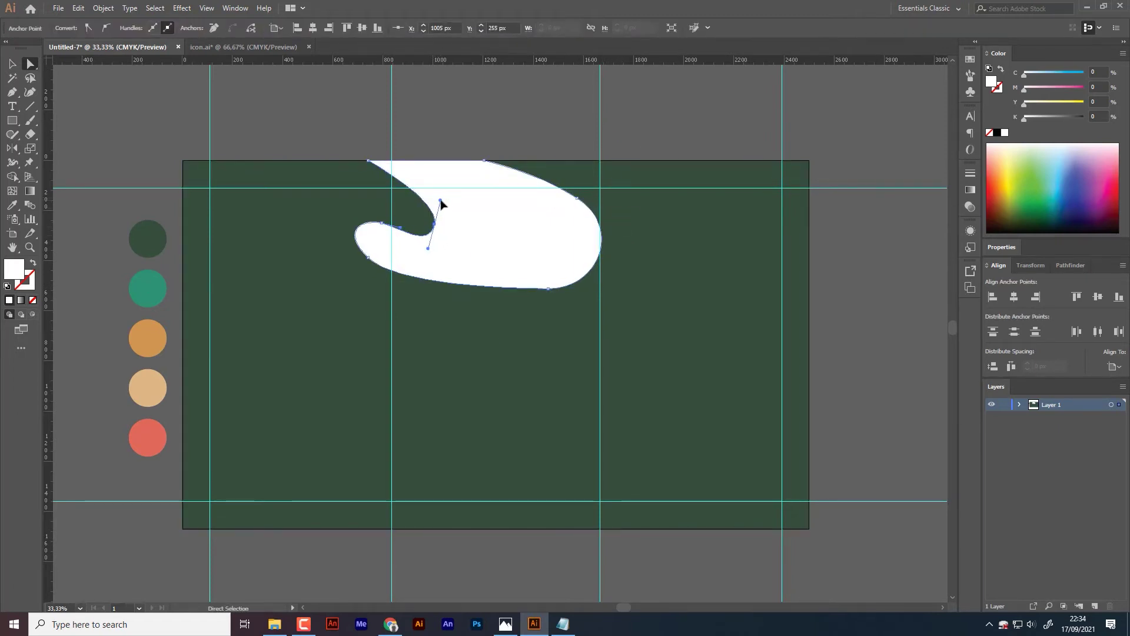
{"action": "left_click_drag", "start_coordinate": [368, 160], "coordinate": [351, 160]}
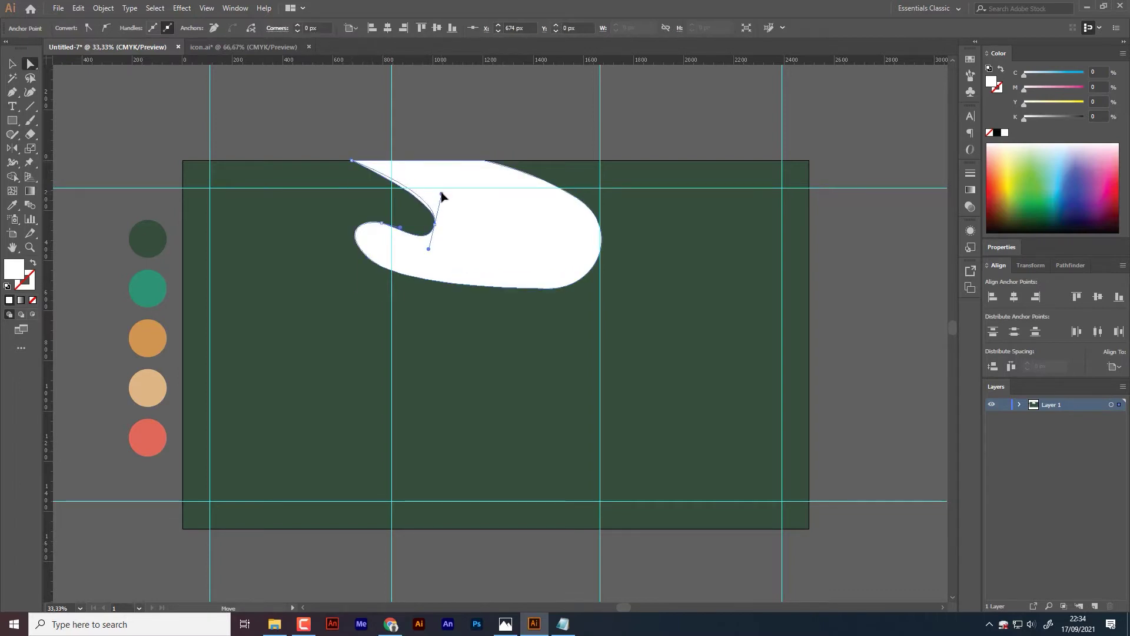
Step: Reshape the shape's lower curve and round out its hooked left lobe
{"action": "left_click", "coordinate": [380, 264]}
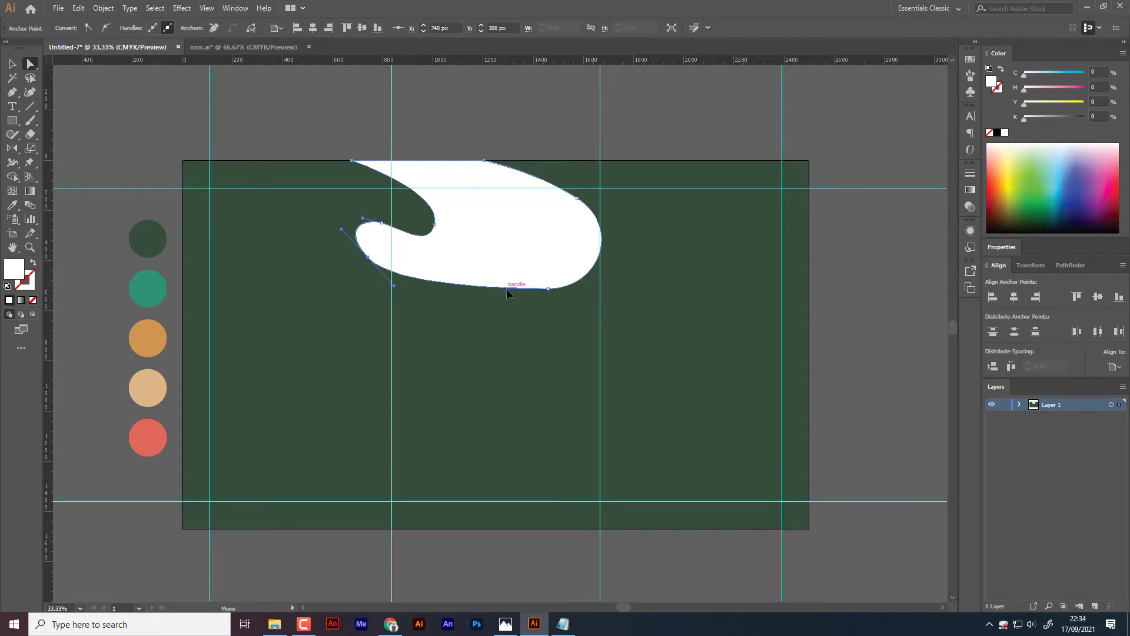
{"action": "left_click_drag", "start_coordinate": [506, 288], "coordinate": [612, 285]}
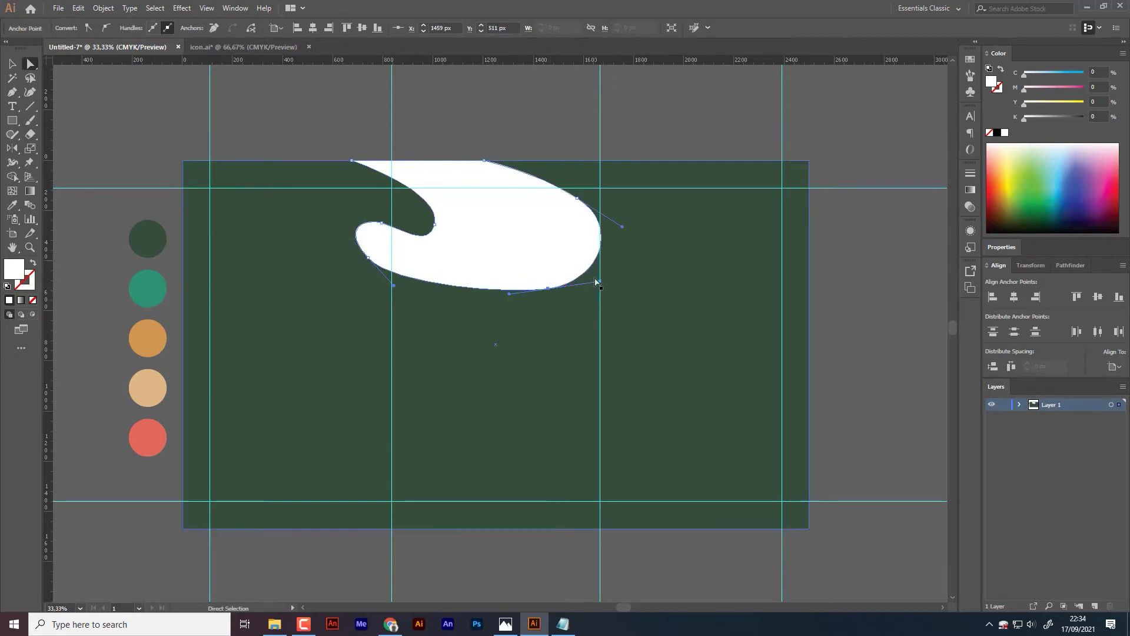
{"action": "left_click", "coordinate": [563, 124]}
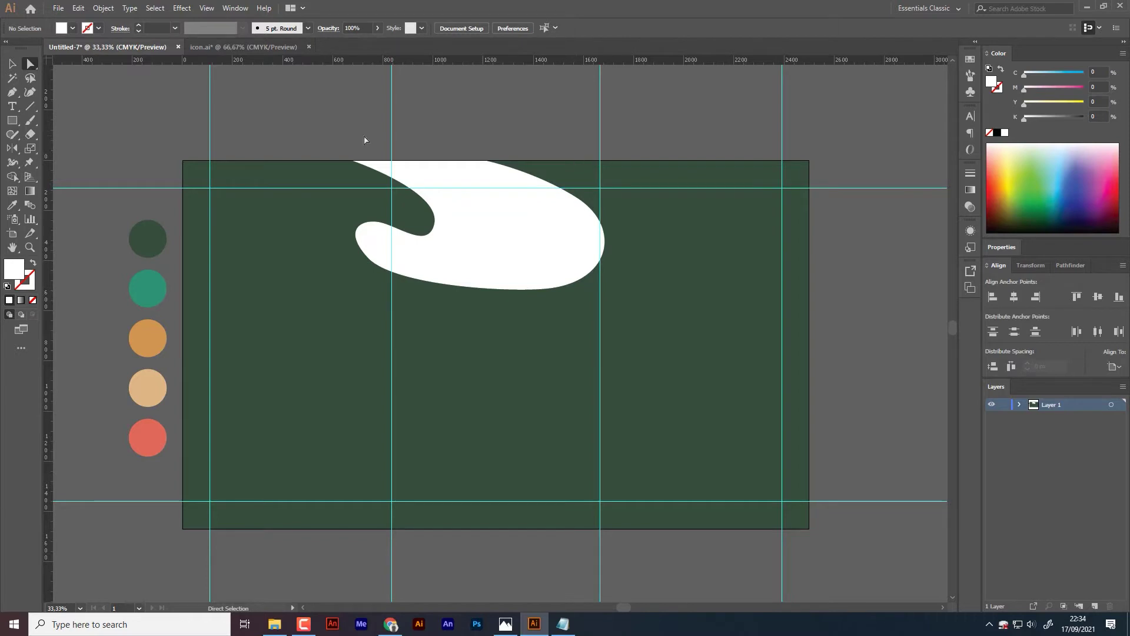
{"action": "left_click", "coordinate": [409, 265]}
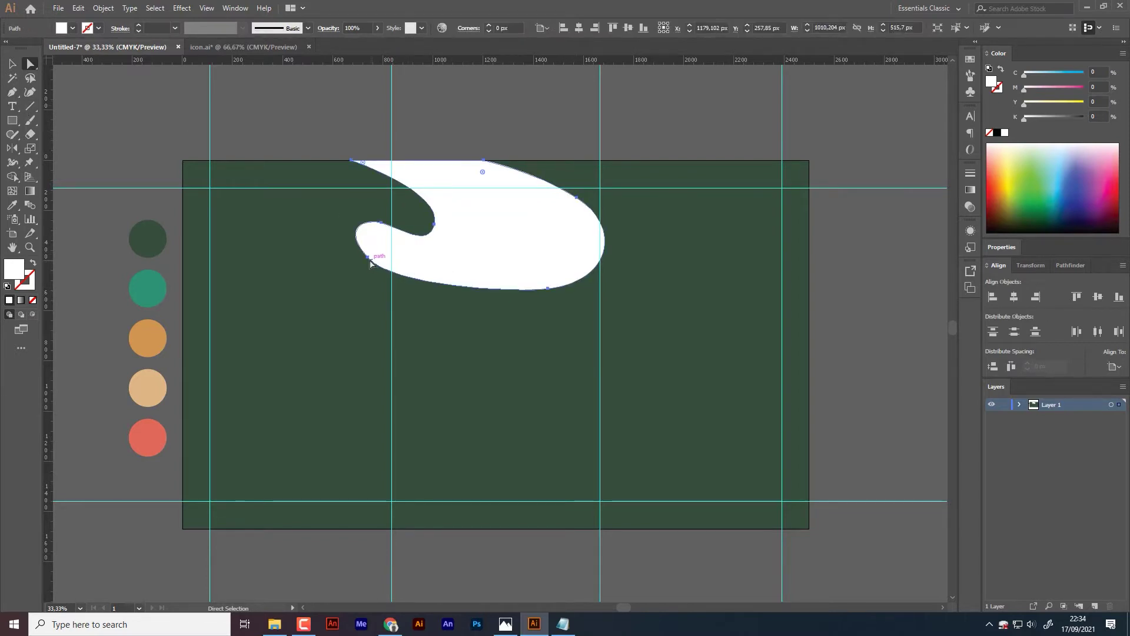
{"action": "left_click", "coordinate": [368, 258]}
{"action": "left_click_drag", "start_coordinate": [339, 234], "coordinate": [346, 239]}
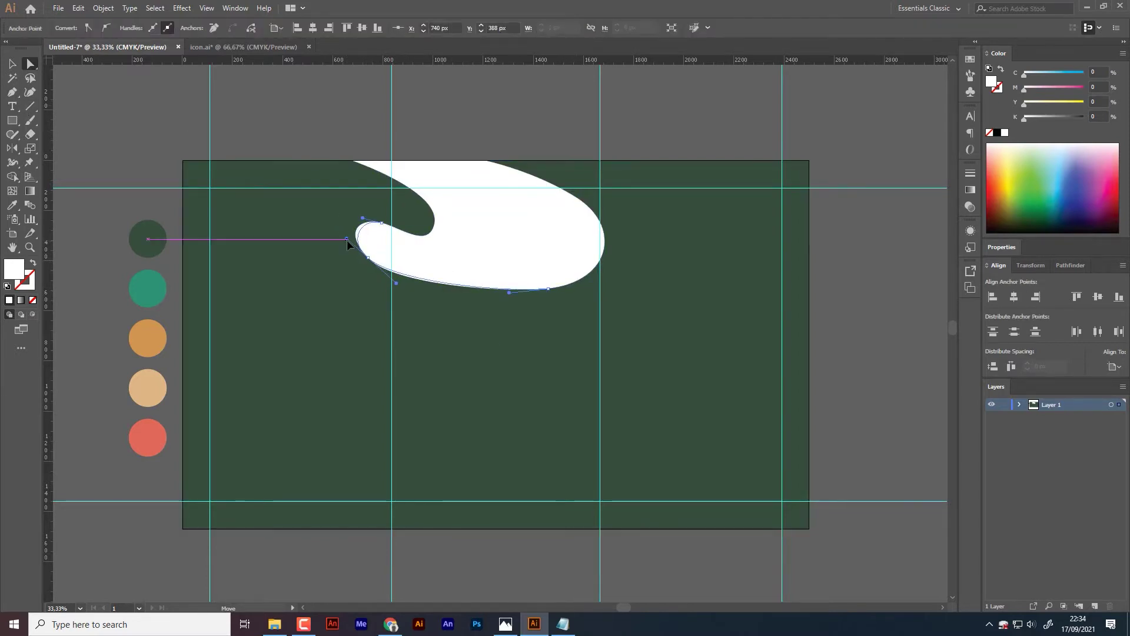
{"action": "left_click", "coordinate": [358, 146]}
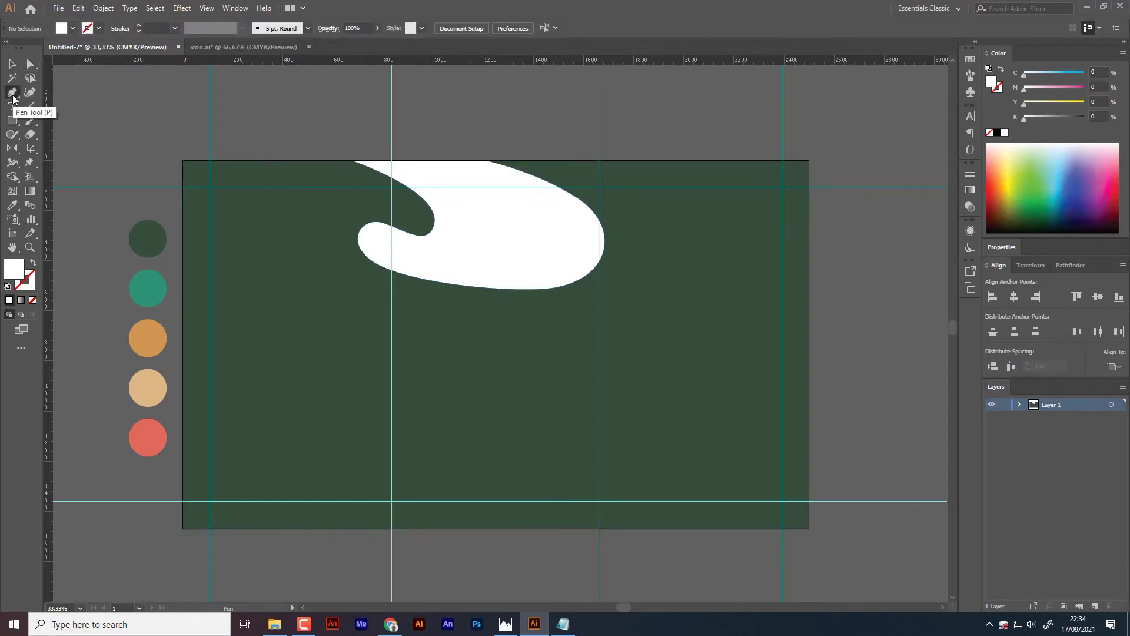
Step: Pen a closed path from the top edge down through two rounded lobes and back up, undoing one stray anchor
{"action": "left_click", "coordinate": [579, 159]}
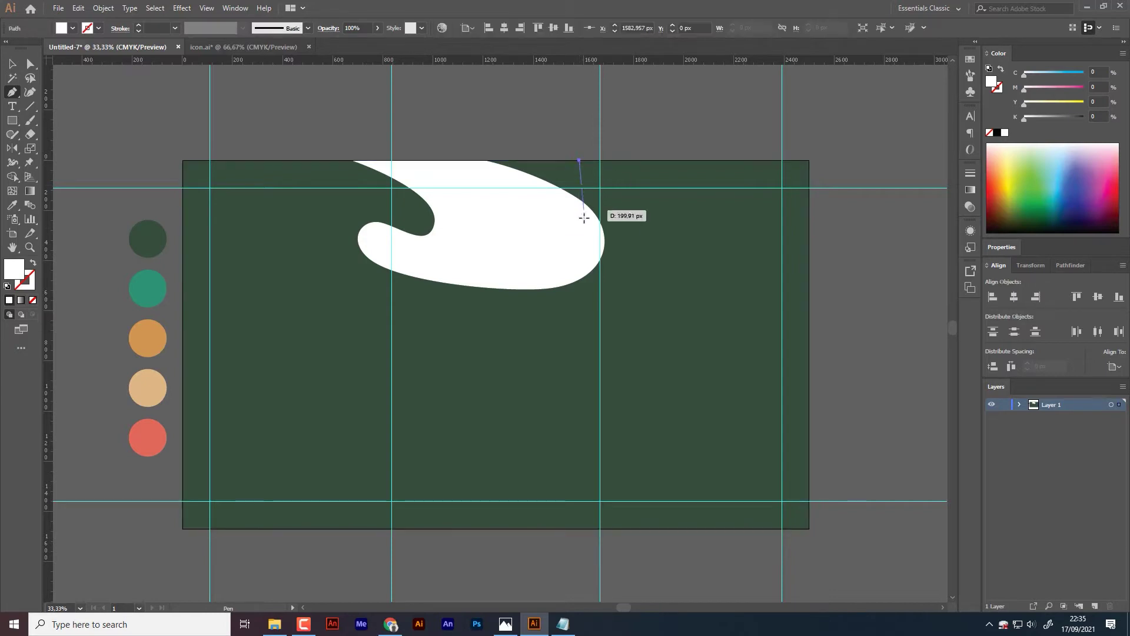
{"action": "mouse_move", "coordinate": [578, 239]}
{"action": "left_mouse_down"}
{"action": "mouse_move", "coordinate": [574, 251]}
{"action": "mouse_move", "coordinate": [527, 227]}
{"action": "left_mouse_up"}
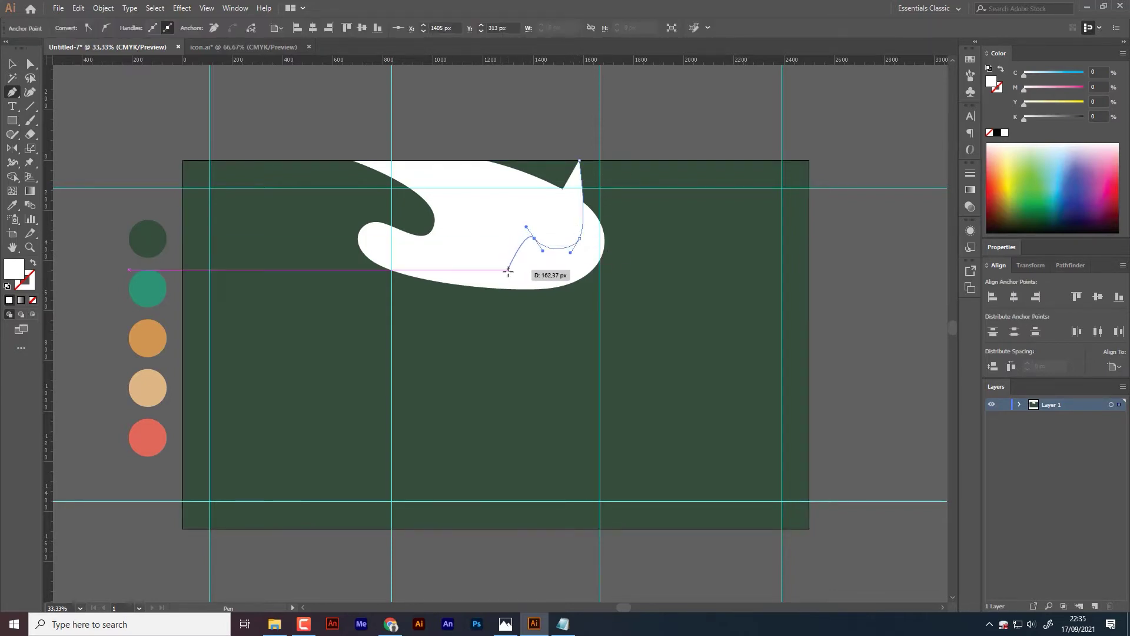
{"action": "key", "text": "Escape"}
{"action": "left_click_drag", "start_coordinate": [514, 267], "coordinate": [532, 287]}
{"action": "left_click_drag", "start_coordinate": [541, 353], "coordinate": [530, 372]}
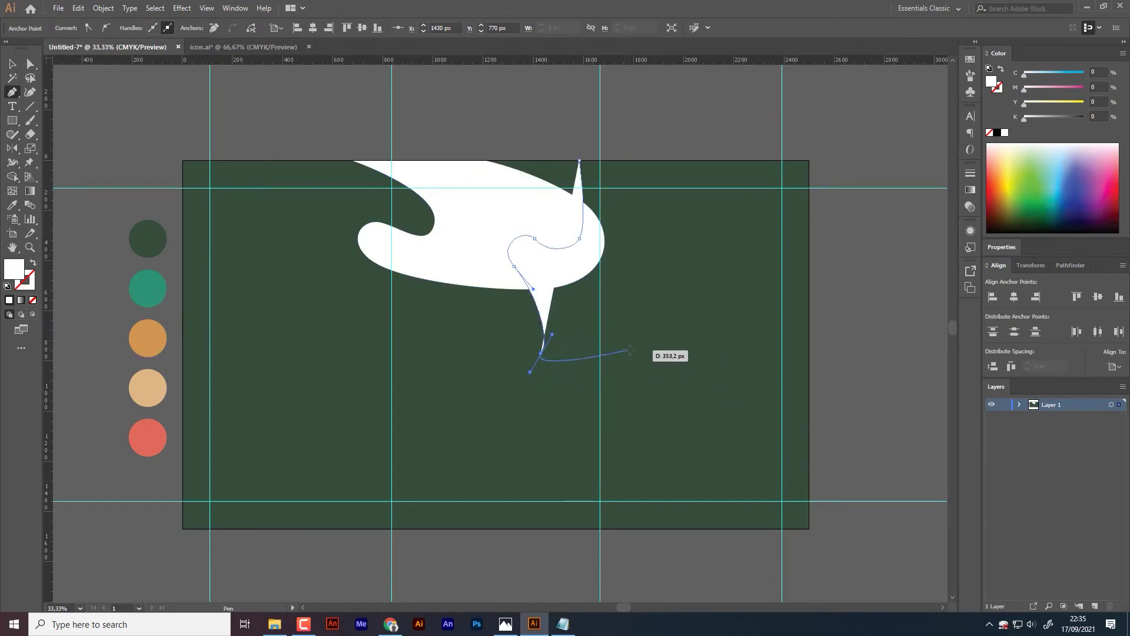
{"action": "left_click_drag", "start_coordinate": [634, 344], "coordinate": [653, 304]}
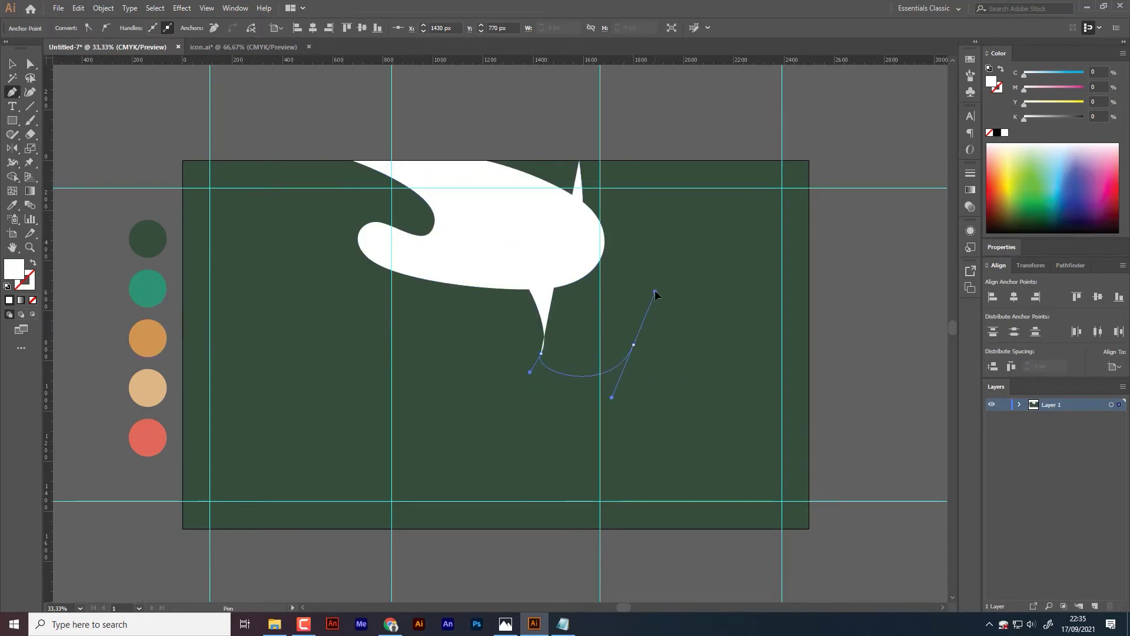
{"action": "key", "text": "ctrl+z"}
{"action": "mouse_move", "coordinate": [560, 377]}
{"action": "left_mouse_down"}
{"action": "mouse_move", "coordinate": [607, 346]}
{"action": "mouse_move", "coordinate": [608, 330]}
{"action": "mouse_move", "coordinate": [599, 365]}
{"action": "mouse_move", "coordinate": [639, 348]}
{"action": "left_mouse_up"}
{"action": "left_click", "coordinate": [596, 366], "text": "ctrl"}
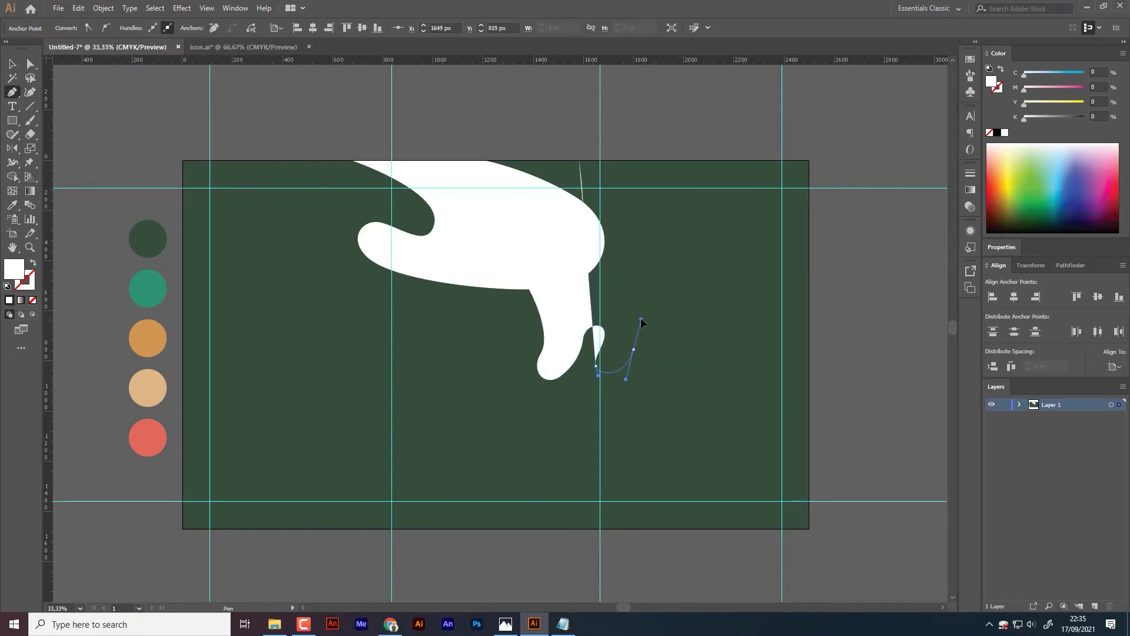
{"action": "left_click_drag", "start_coordinate": [656, 254], "coordinate": [656, 242]}
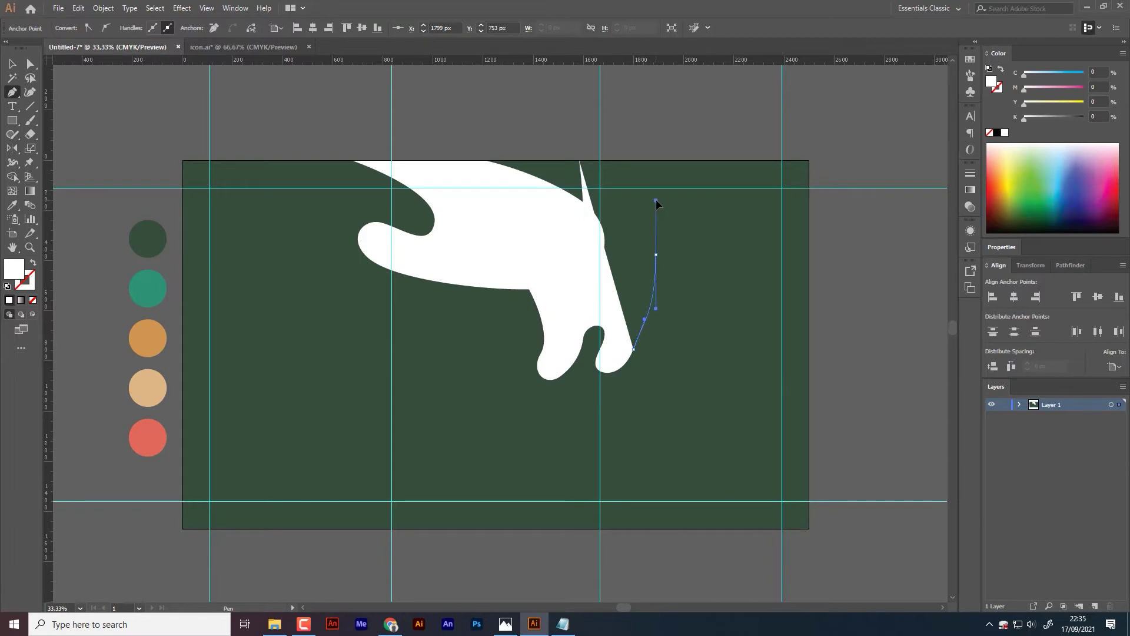
{"action": "left_click", "coordinate": [656, 160]}
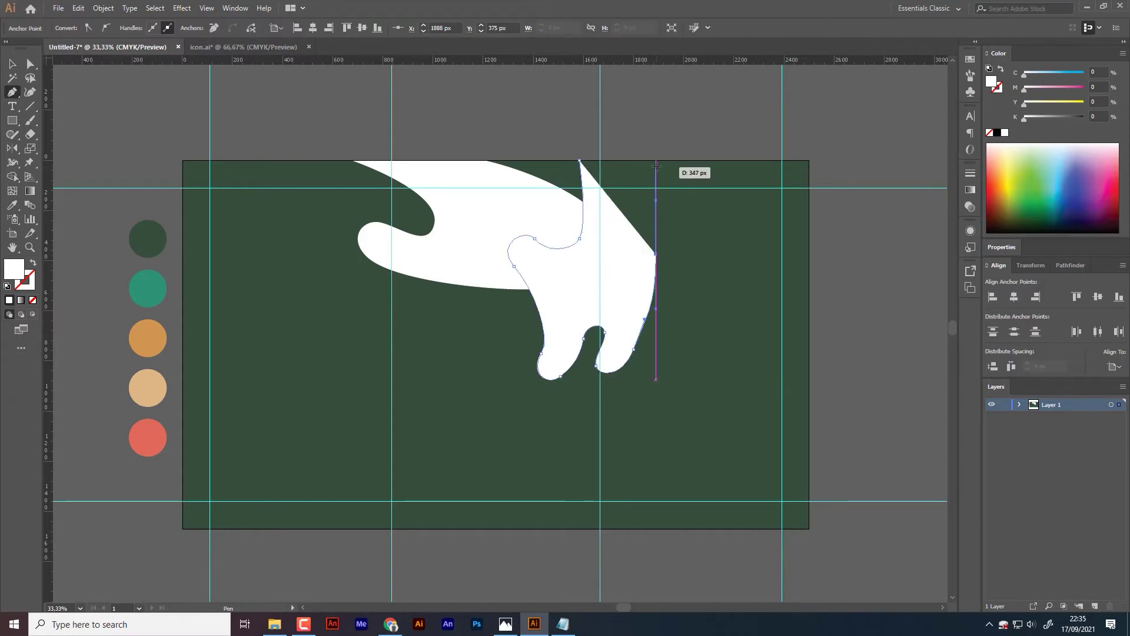
{"action": "left_click", "coordinate": [580, 160]}
Step: Zoom in on the dripping shape and reshape the curve where it meets the swoosh
{"action": "left_click", "coordinate": [642, 143], "text": "ctrl"}
{"action": "key", "text": "a"}
{"action": "left_click", "coordinate": [656, 265]}
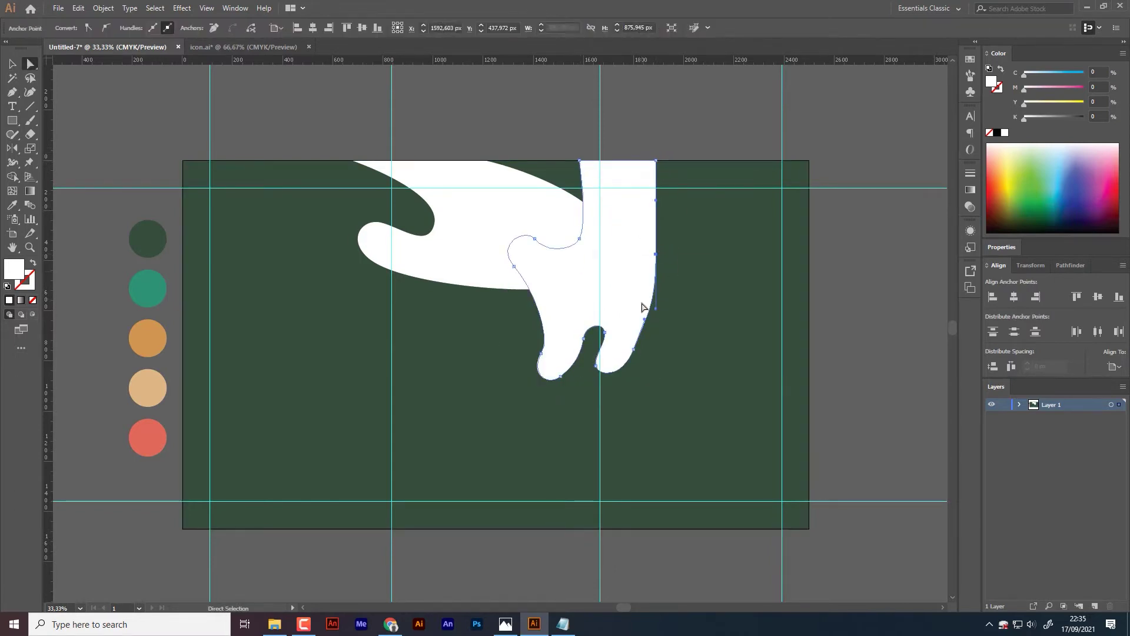
{"action": "key", "text": "ctrl+plus"}
{"action": "key", "text": "ctrl+plus"}
{"action": "scroll", "coordinate": [530, 383], "scroll_direction": "left", "scroll_amount": 5}
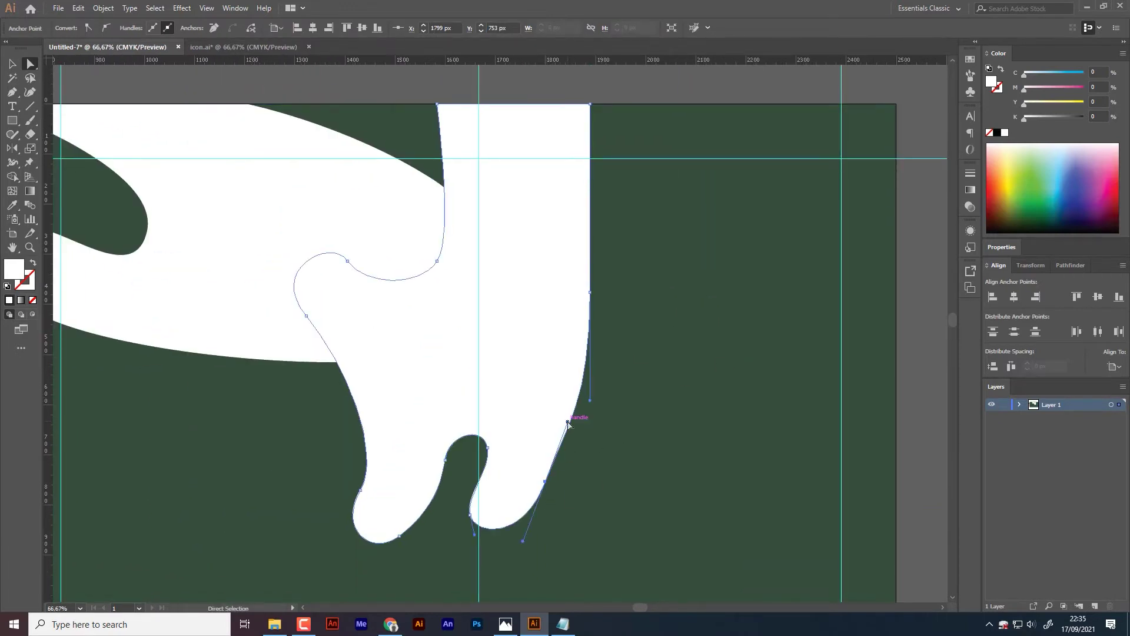
{"action": "left_click", "coordinate": [589, 393]}
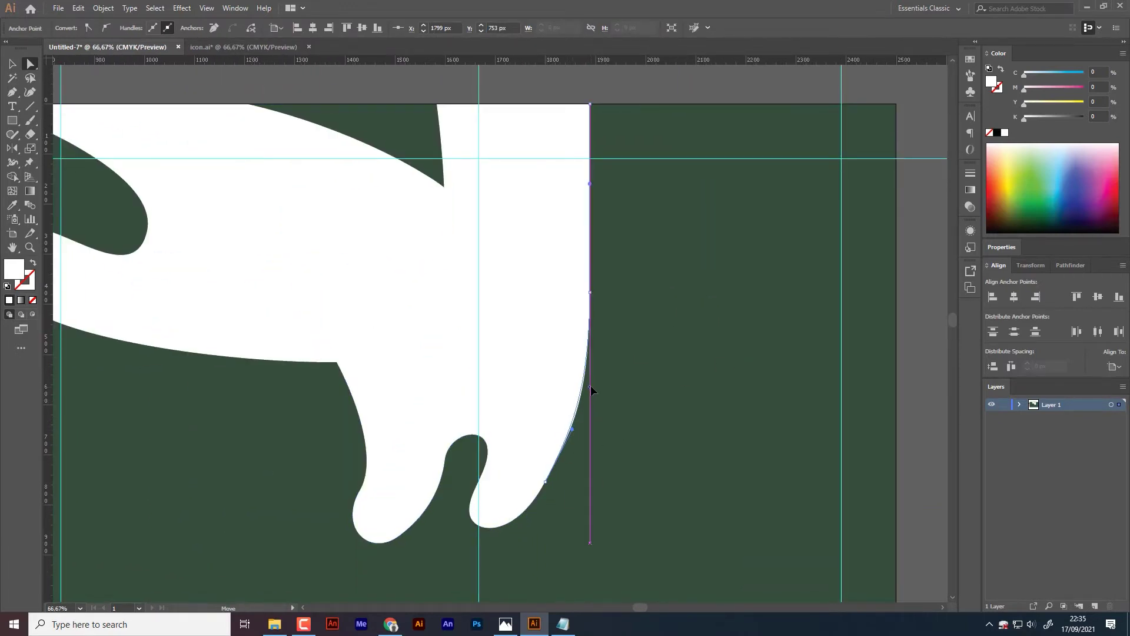
{"action": "scroll", "coordinate": [591, 390], "scroll_direction": "left", "scroll_amount": 2}
{"action": "left_click", "coordinate": [296, 460]}
{"action": "left_click", "coordinate": [565, 418]}
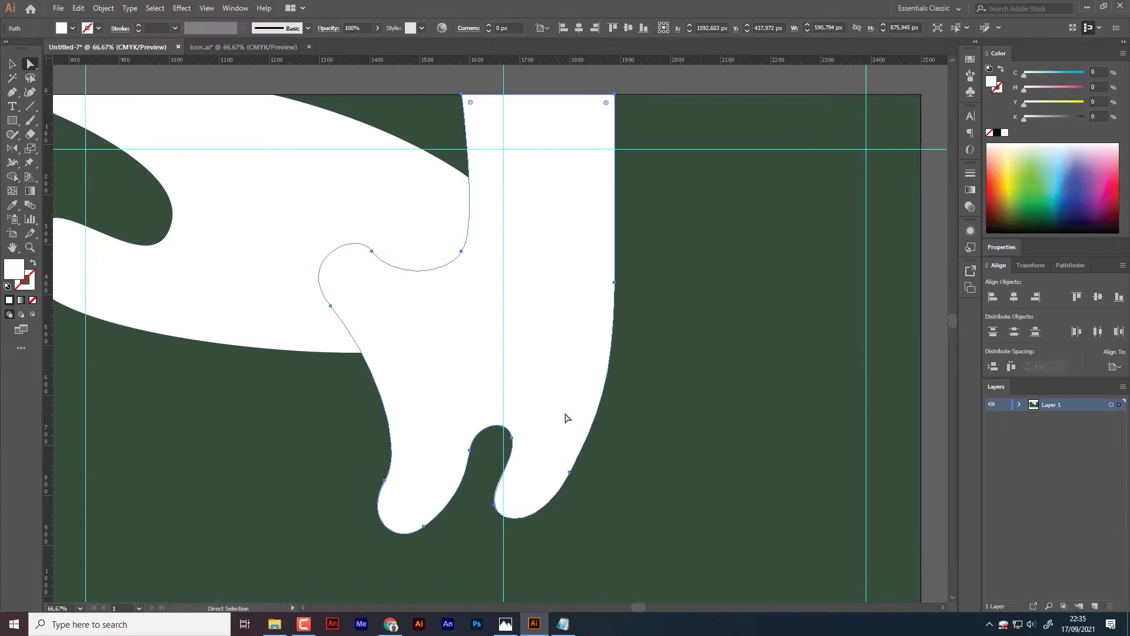
{"action": "left_click", "coordinate": [372, 251]}
{"action": "left_click_drag", "start_coordinate": [356, 239], "coordinate": [341, 218]}
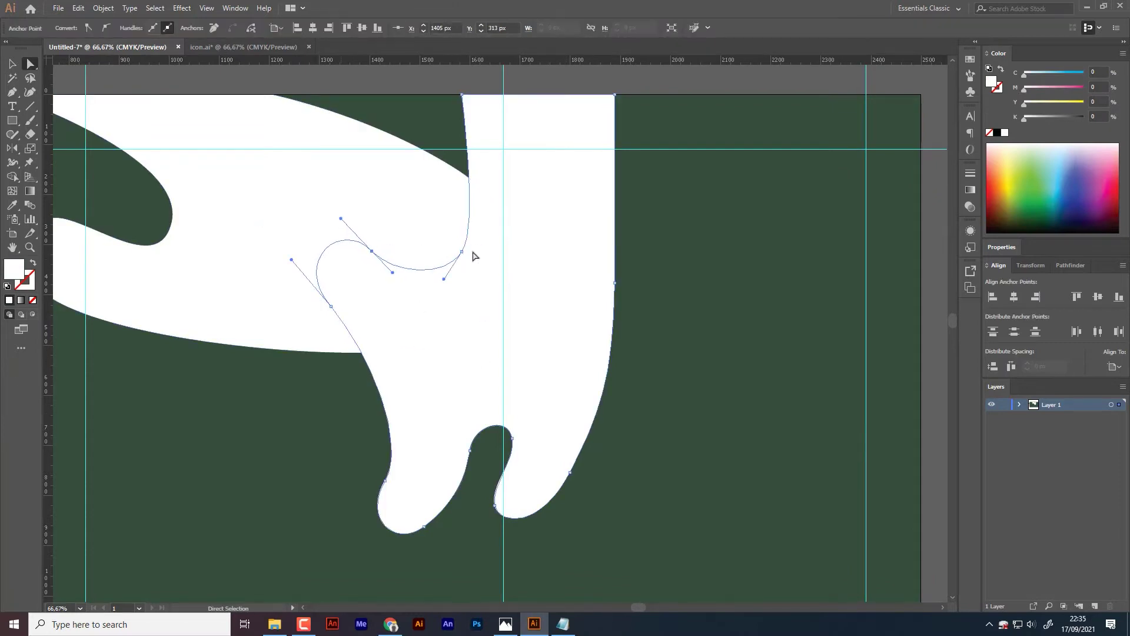
Step: Smooth the left anchor's handles, round the left lobe's tip, and reshape the inner loop
{"action": "left_click_drag", "start_coordinate": [556, 288], "coordinate": [592, 276]}
{"action": "mouse_move", "coordinate": [373, 298]}
{"action": "left_mouse_down"}
{"action": "mouse_move", "coordinate": [403, 336]}
{"action": "mouse_move", "coordinate": [468, 360]}
{"action": "left_mouse_up"}
{"action": "left_click_drag", "start_coordinate": [519, 387], "coordinate": [558, 364]}
{"action": "left_click", "coordinate": [499, 491]}
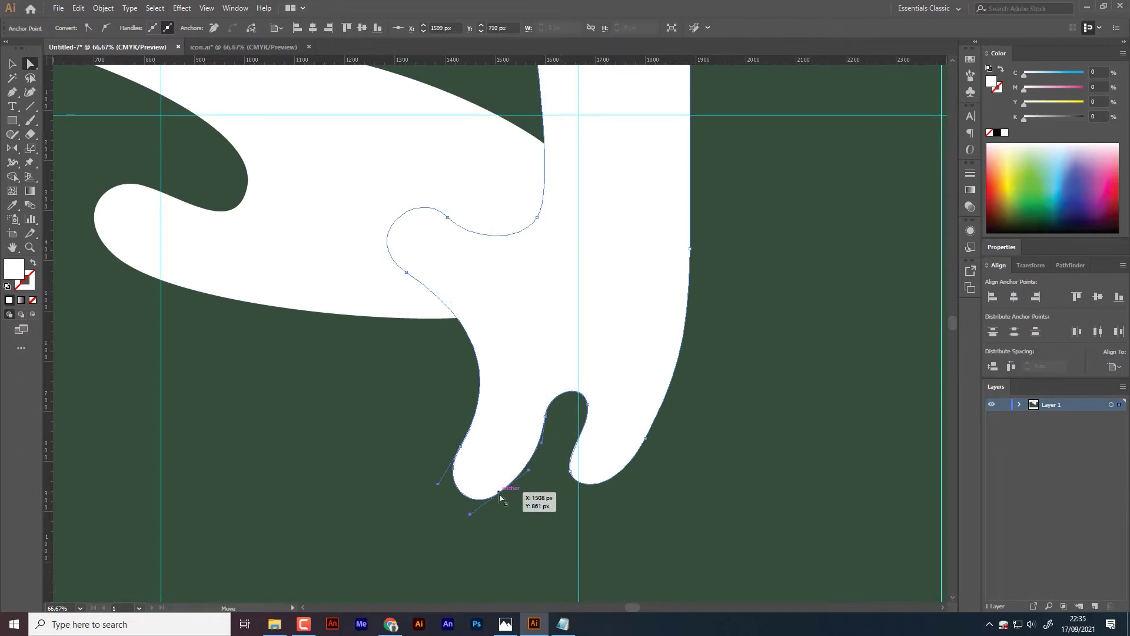
{"action": "left_click_drag", "start_coordinate": [528, 472], "coordinate": [539, 452]}
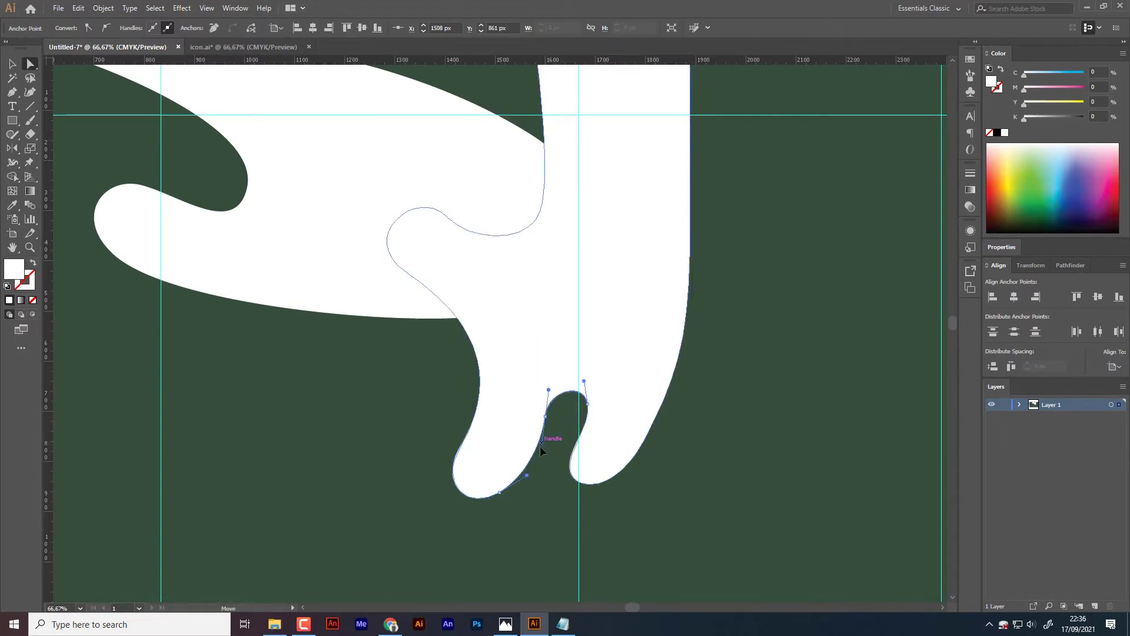
{"action": "left_click", "coordinate": [622, 434]}
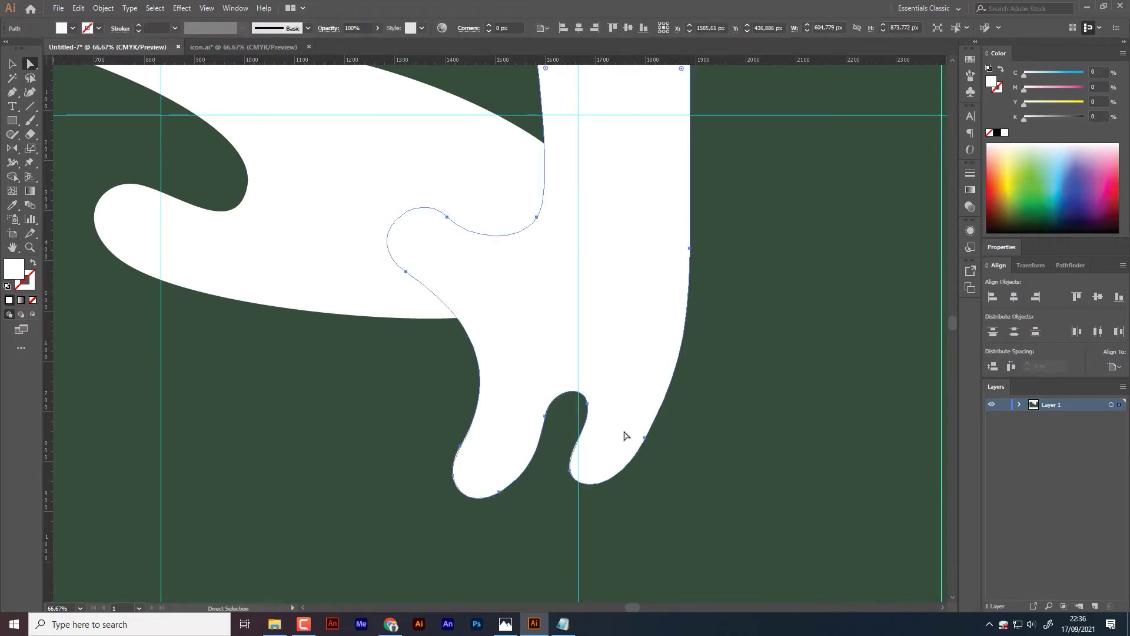
{"action": "scroll", "coordinate": [526, 287], "scroll_direction": "up", "scroll_amount": 2}
{"action": "scroll", "coordinate": [526, 287], "scroll_direction": "left", "scroll_amount": 2}
{"action": "left_click", "coordinate": [526, 286]}
{"action": "left_click_drag", "start_coordinate": [467, 252], "coordinate": [457, 244]}
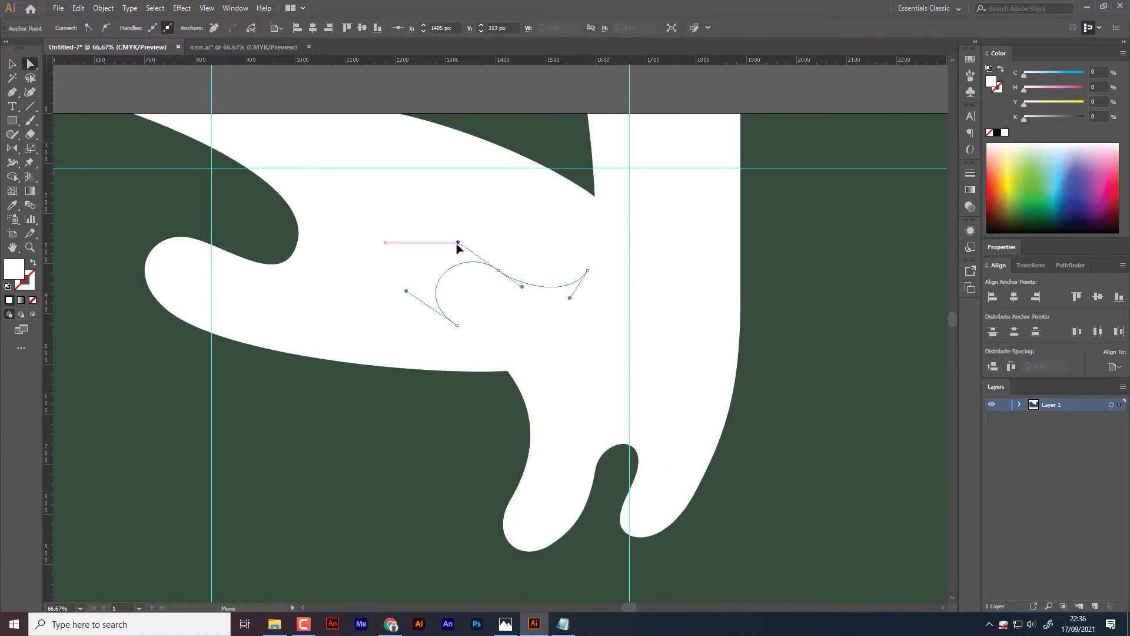
{"action": "scroll", "coordinate": [513, 394], "scroll_direction": "down", "scroll_amount": 2}
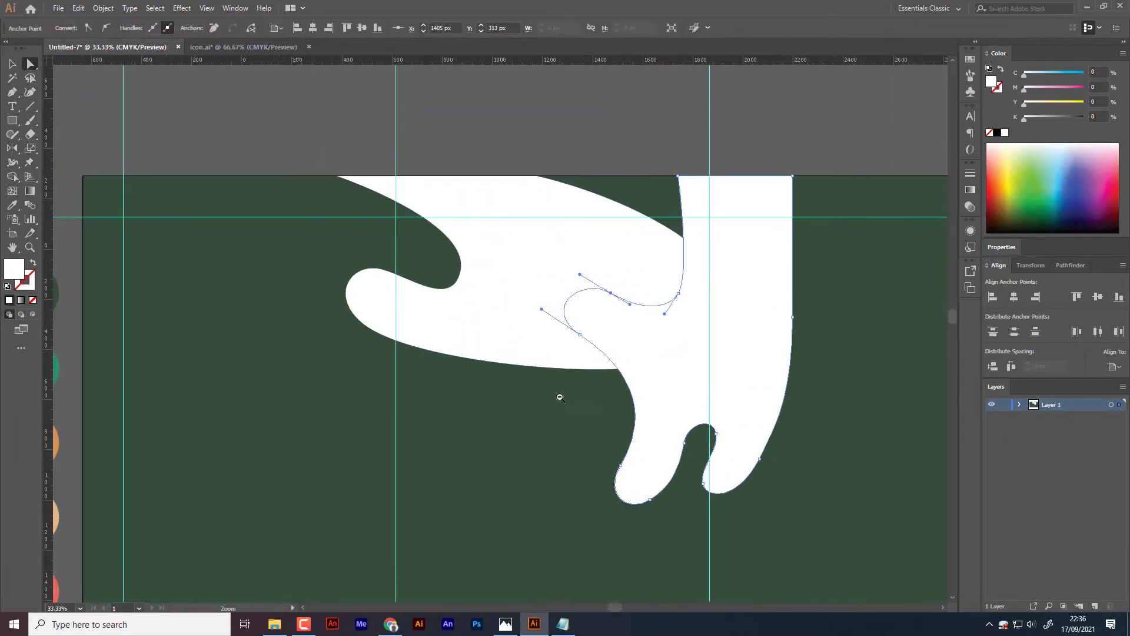
Step: Fill the hand shape with the teal swatch and the white upper shape with coral
{"action": "left_click", "coordinate": [199, 375]}
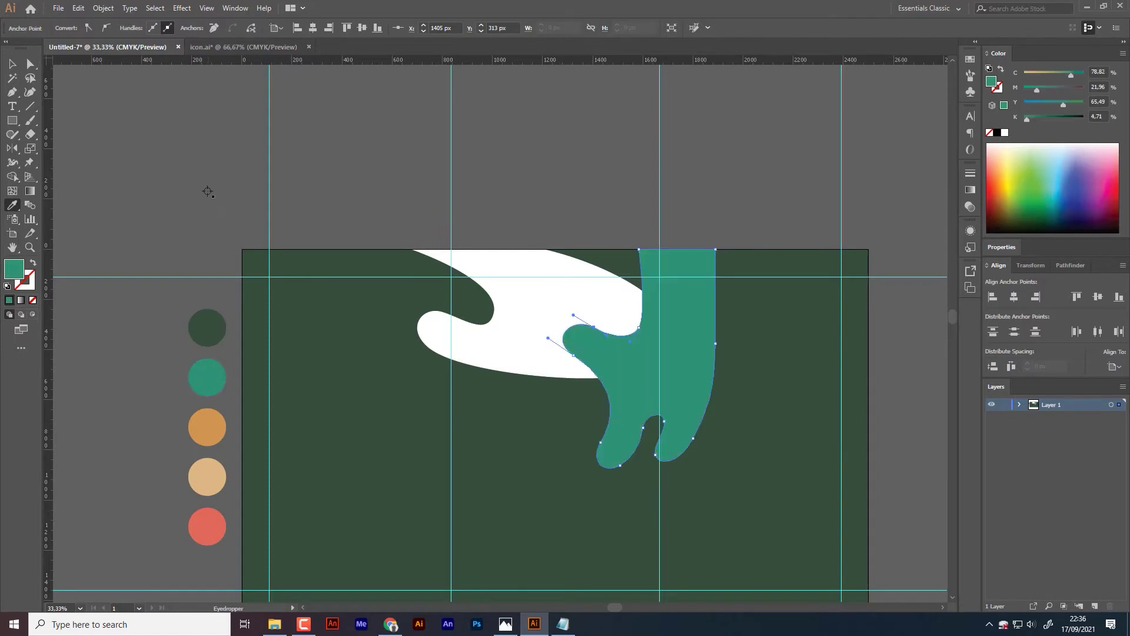
{"action": "key", "text": "v"}
{"action": "key", "text": "ctrl+shift+a"}
{"action": "left_click", "coordinate": [541, 319]}
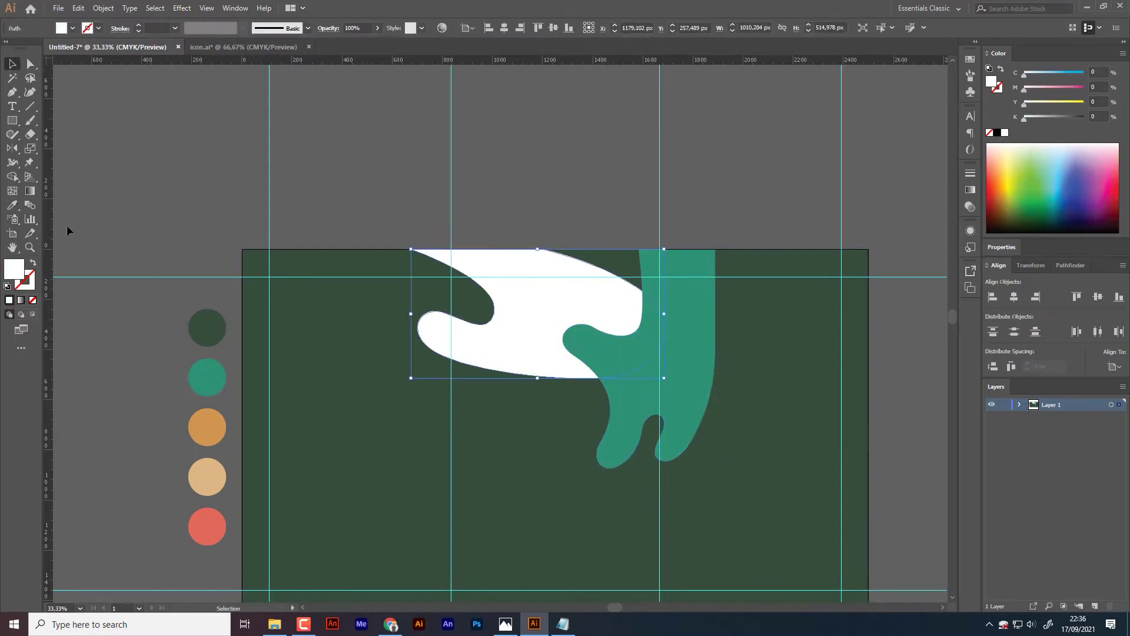
{"action": "key", "text": "i"}
{"action": "left_click", "coordinate": [211, 519]}
{"action": "key", "text": "v"}
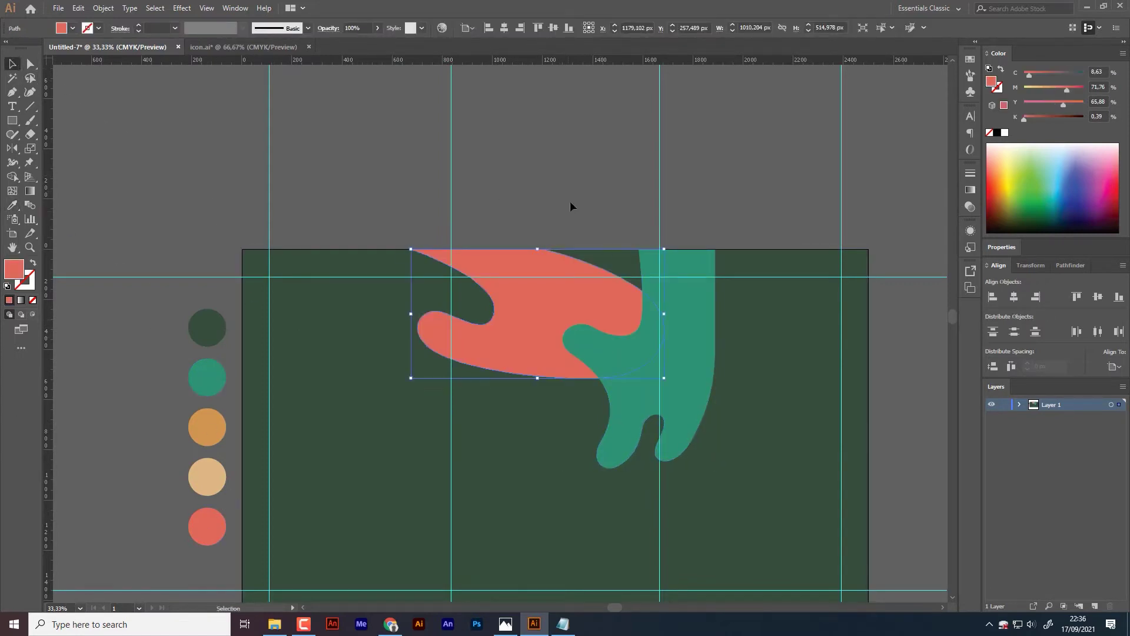
Step: Split the coral–teal overlap into its own piece with Shape Builder and fill it beige
{"action": "left_click", "coordinate": [677, 351], "text": "shift"}
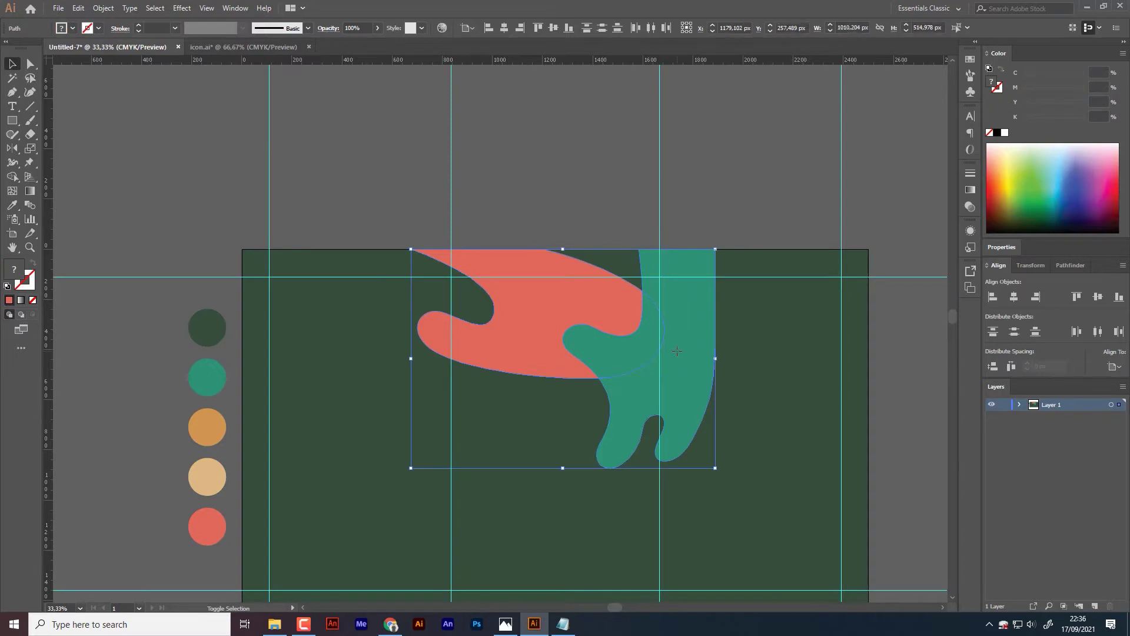
{"action": "left_click", "coordinate": [11, 177]}
{"action": "left_click", "coordinate": [630, 363]}
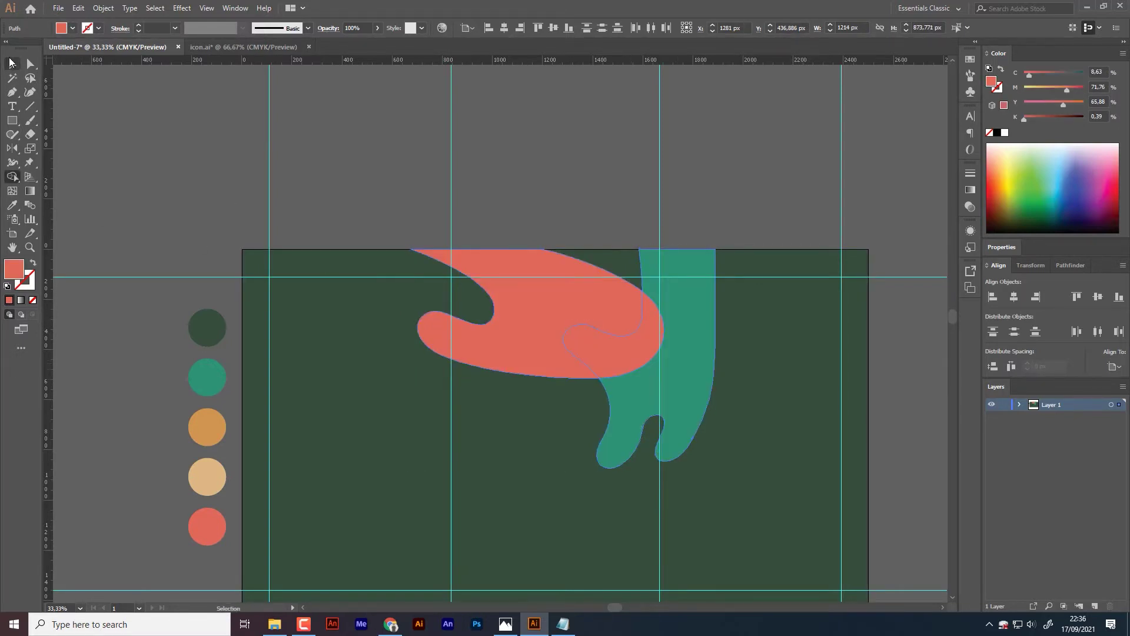
{"action": "left_click", "coordinate": [11, 64]}
{"action": "left_click", "coordinate": [595, 350]}
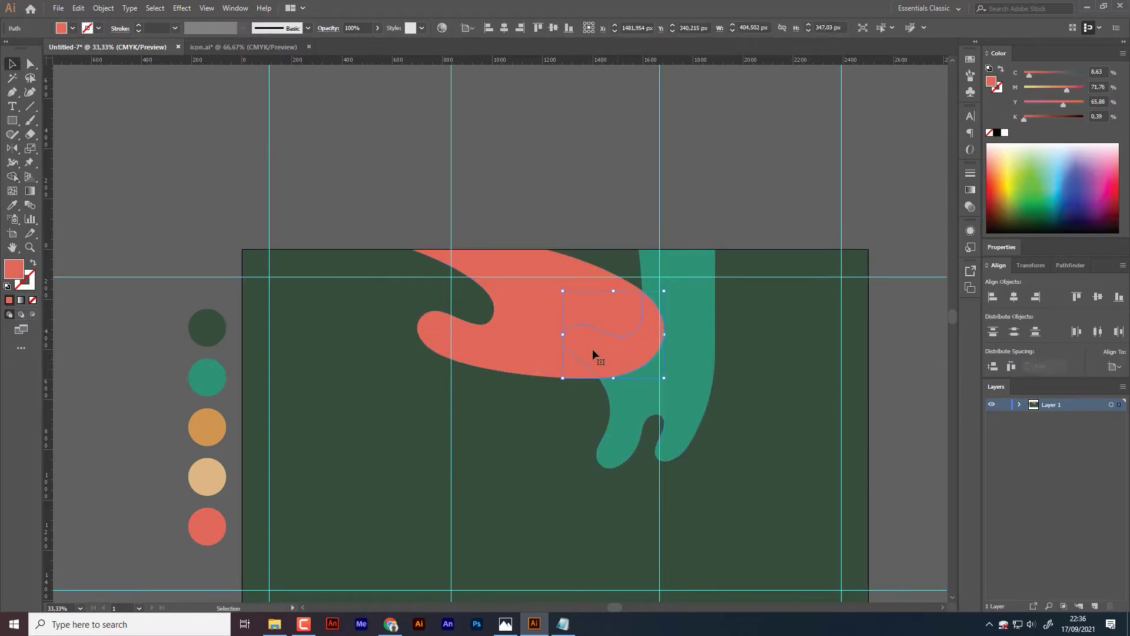
{"action": "left_click", "coordinate": [201, 472]}
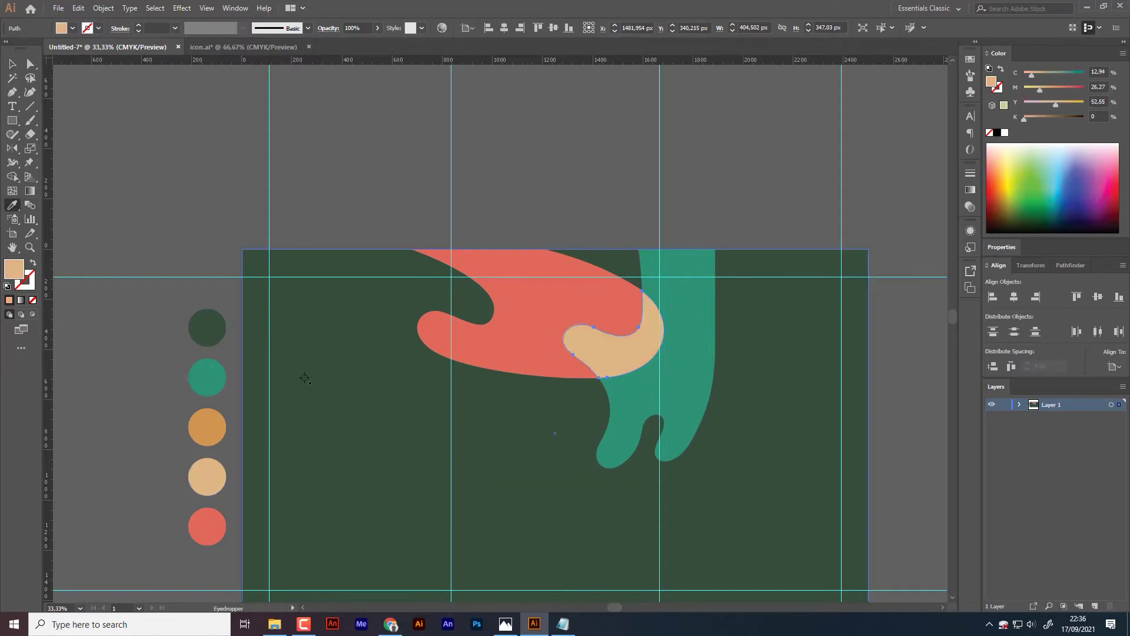
{"action": "left_click", "coordinate": [580, 213]}
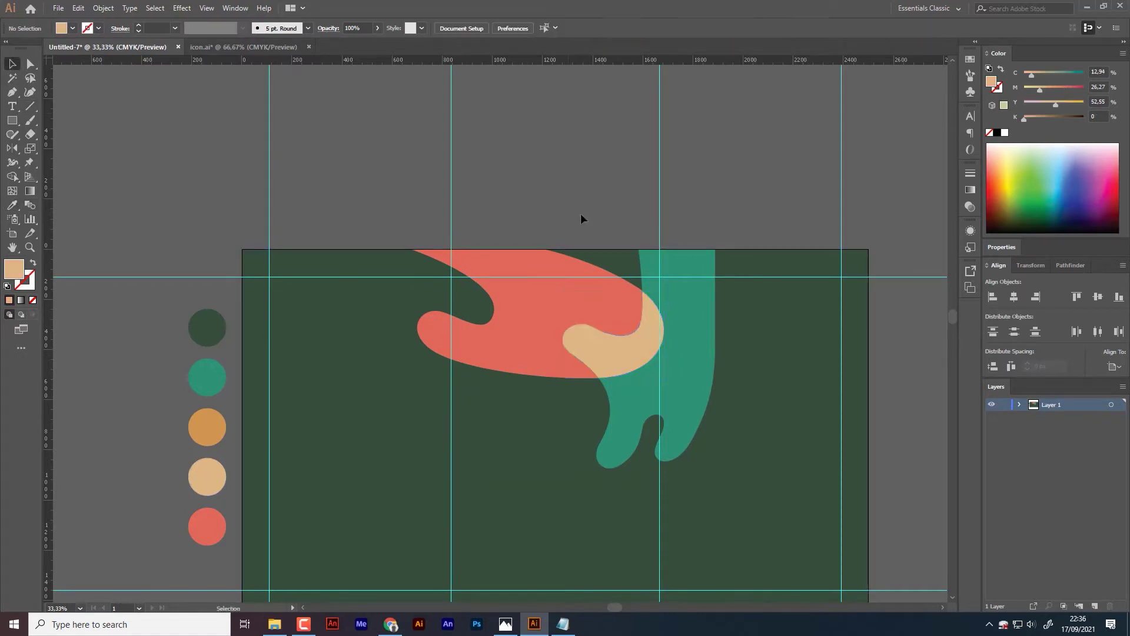
{"action": "scroll", "coordinate": [580, 213], "scroll_direction": "down", "scroll_amount": 3}
Step: Move the coral, teal and beige shapes together slightly to the left
{"action": "left_click", "coordinate": [522, 259]}
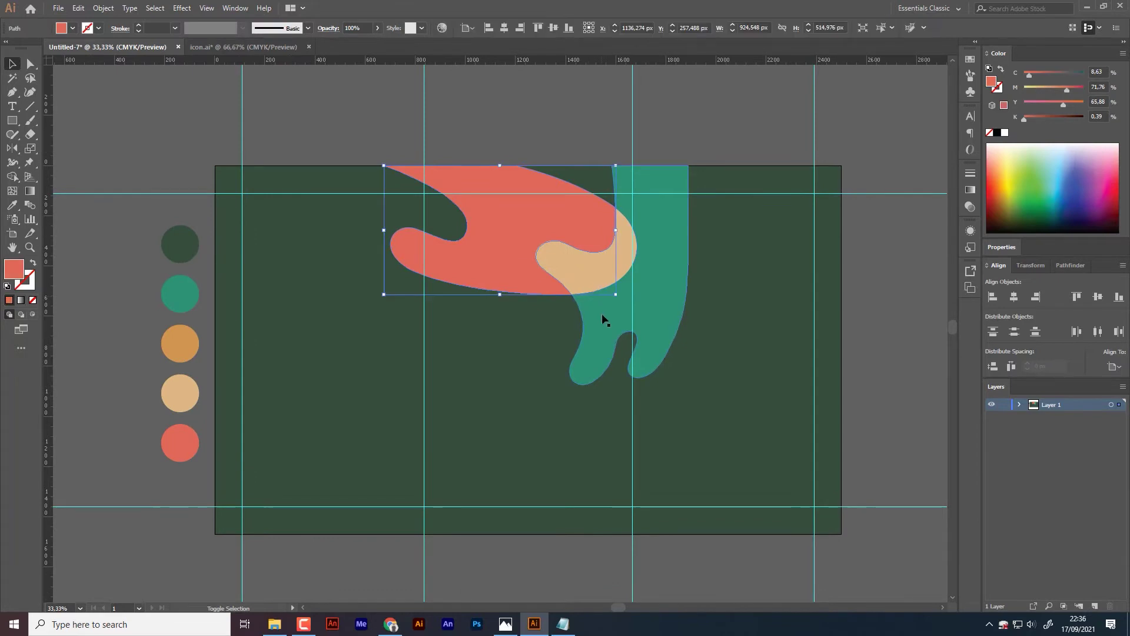
{"action": "left_click", "coordinate": [648, 300]}
{"action": "left_click", "coordinate": [579, 276]}
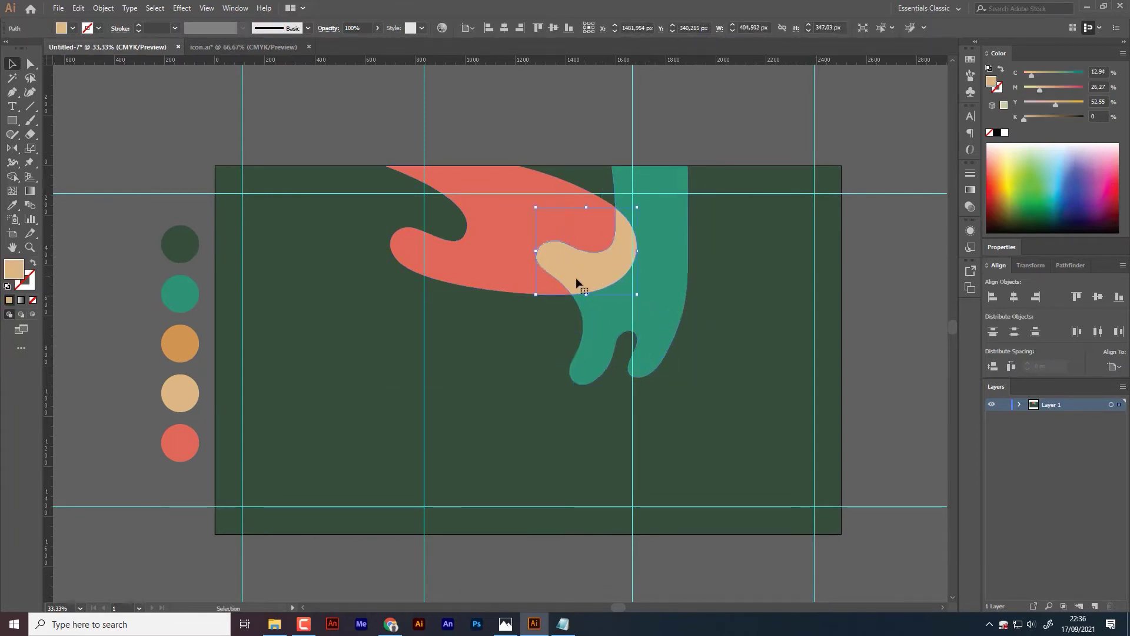
{"action": "left_click", "coordinate": [656, 318], "text": "shift"}
{"action": "left_click", "coordinate": [512, 282], "text": "shift"}
{"action": "left_click_drag", "start_coordinate": [658, 299], "coordinate": [635, 294]}
{"action": "left_click", "coordinate": [560, 132]}
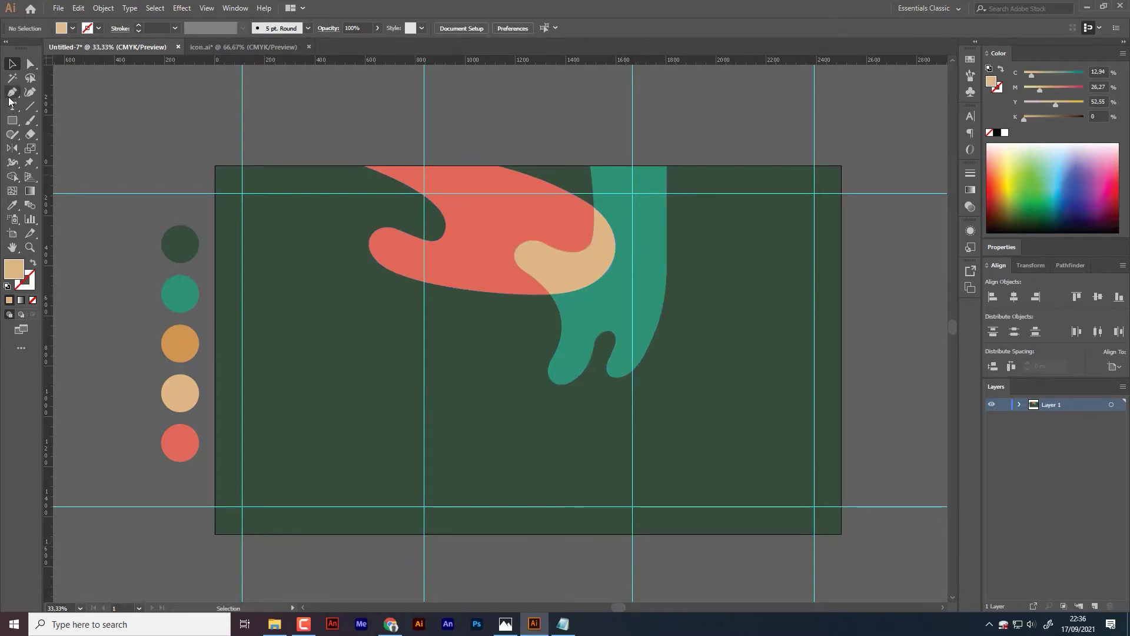
Step: Start a curved pen shape from the artboard's bottom-left edge, undoing misplaced anchors
{"action": "left_click", "coordinate": [323, 533]}
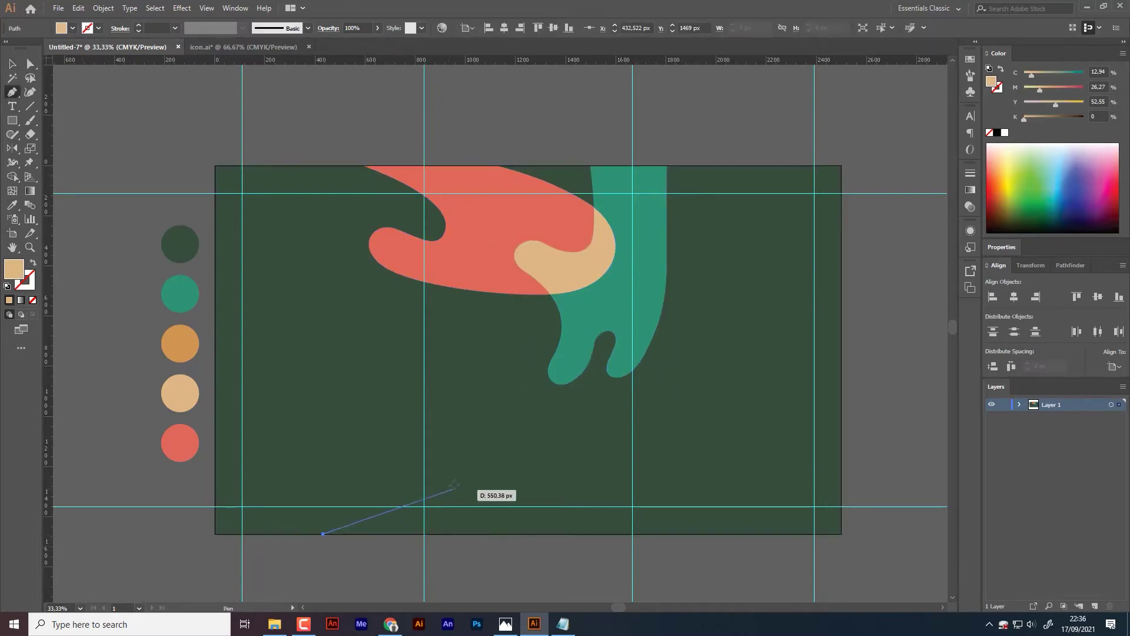
{"action": "mouse_move", "coordinate": [429, 483]}
{"action": "left_mouse_down"}
{"action": "mouse_move", "coordinate": [437, 435]}
{"action": "mouse_move", "coordinate": [457, 424]}
{"action": "left_mouse_up"}
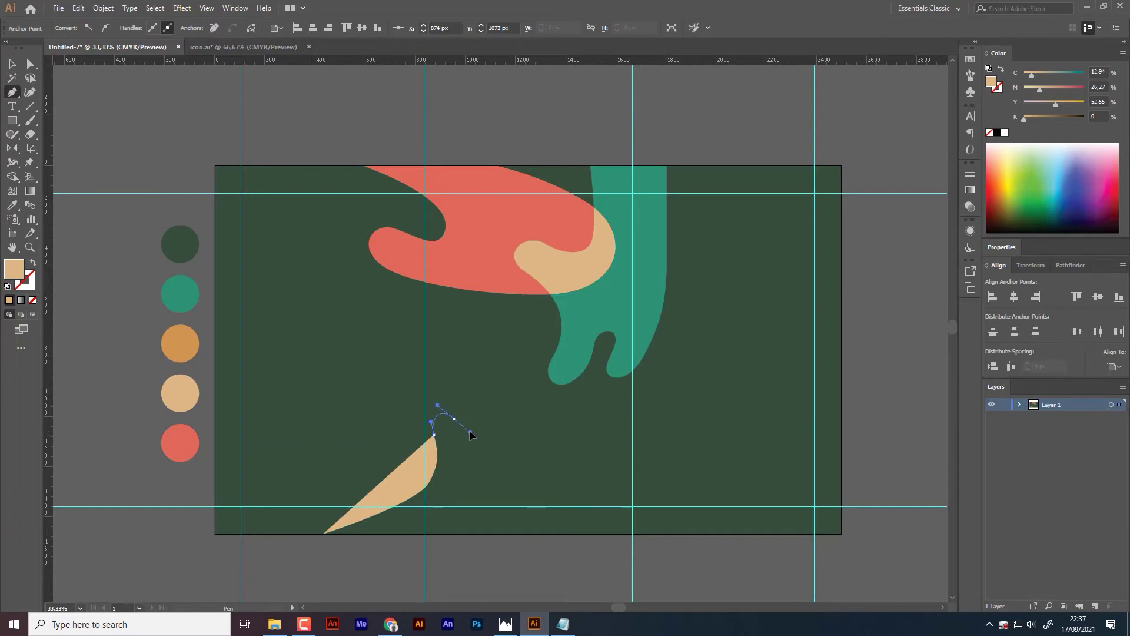
{"action": "mouse_move", "coordinate": [474, 458]}
{"action": "left_mouse_down"}
{"action": "mouse_move", "coordinate": [516, 453]}
{"action": "mouse_move", "coordinate": [567, 483]}
{"action": "left_mouse_up"}
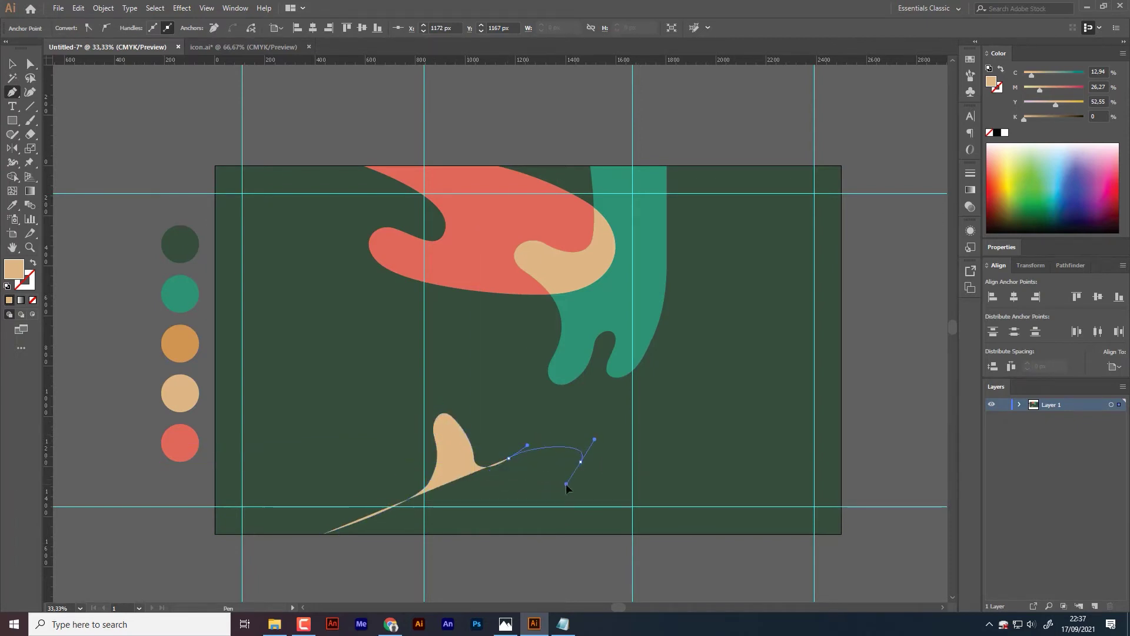
{"action": "key", "text": "ctrl+z"}
{"action": "left_click_drag", "start_coordinate": [508, 457], "coordinate": [530, 436]}
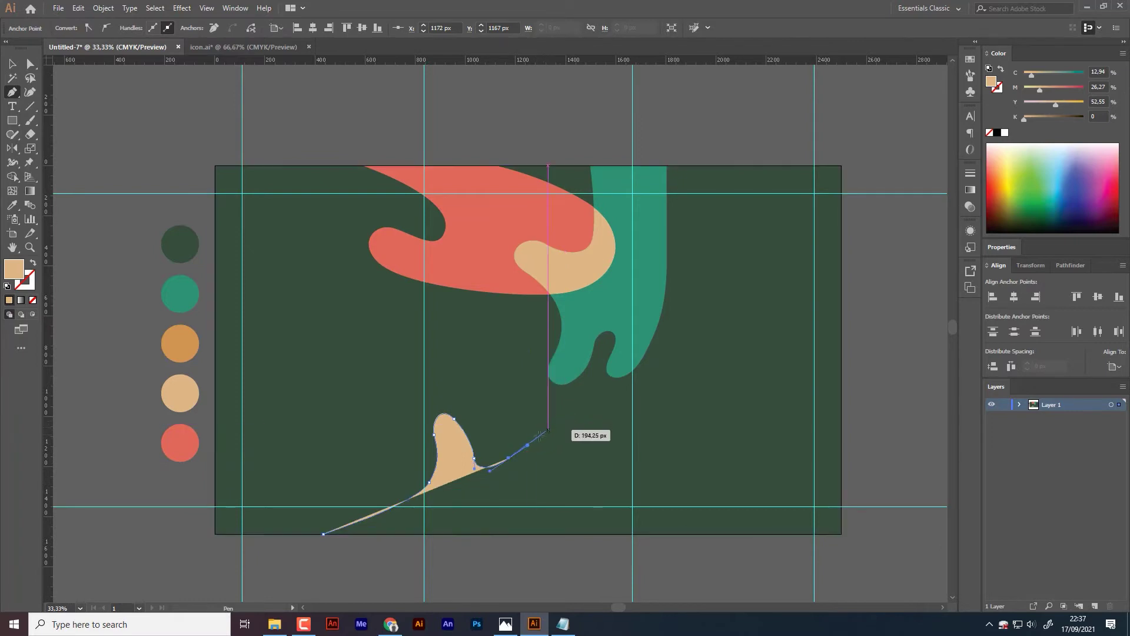
{"action": "key", "text": "ctrl+z"}
{"action": "key", "text": "ctrl+z"}
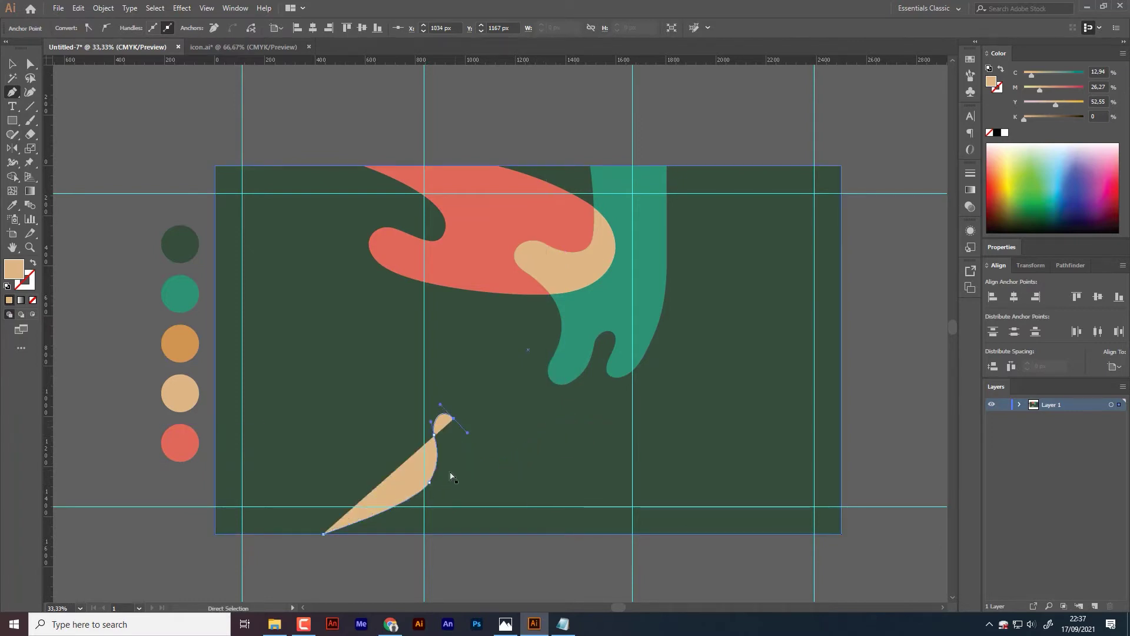
{"action": "key", "text": "ctrl+z"}
{"action": "key", "text": "ctrl+z"}
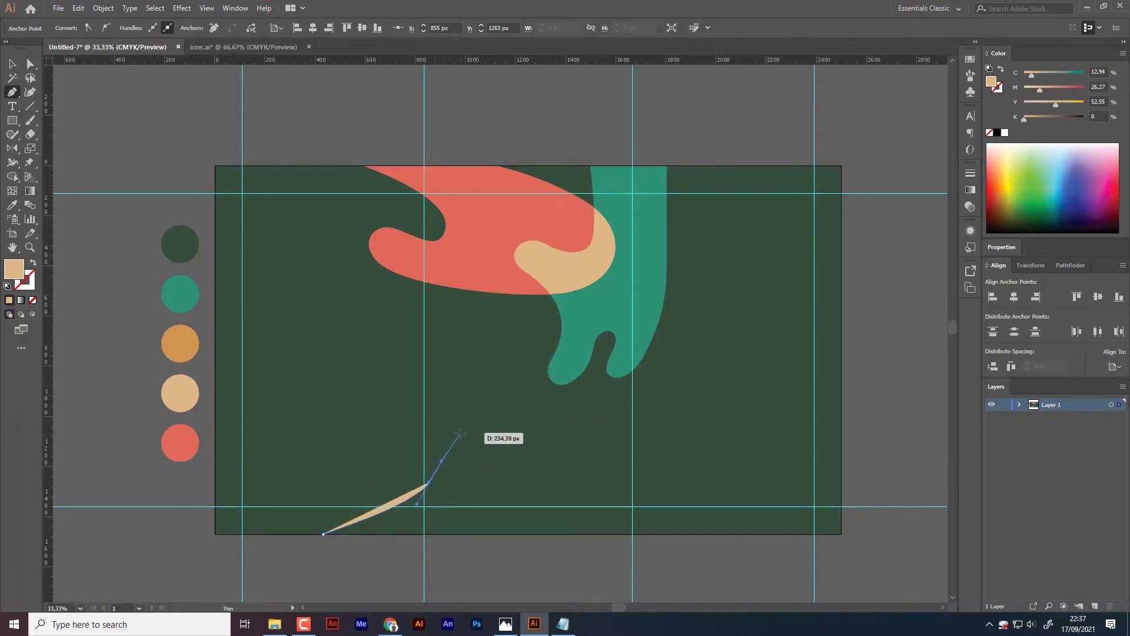
{"action": "key", "text": "ctrl+z"}
{"action": "left_click_drag", "start_coordinate": [385, 481], "coordinate": [394, 472]}
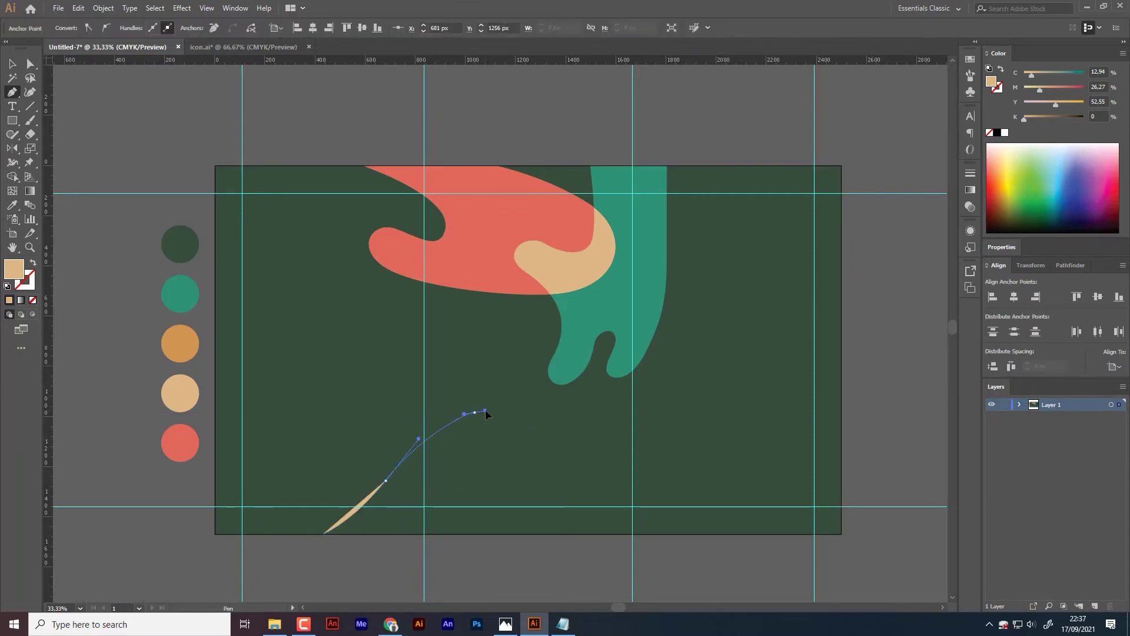
{"action": "mouse_move", "coordinate": [475, 412]}
{"action": "left_mouse_down"}
{"action": "mouse_move", "coordinate": [496, 416]}
{"action": "mouse_move", "coordinate": [468, 467]}
{"action": "mouse_move", "coordinate": [513, 481]}
{"action": "left_mouse_up"}
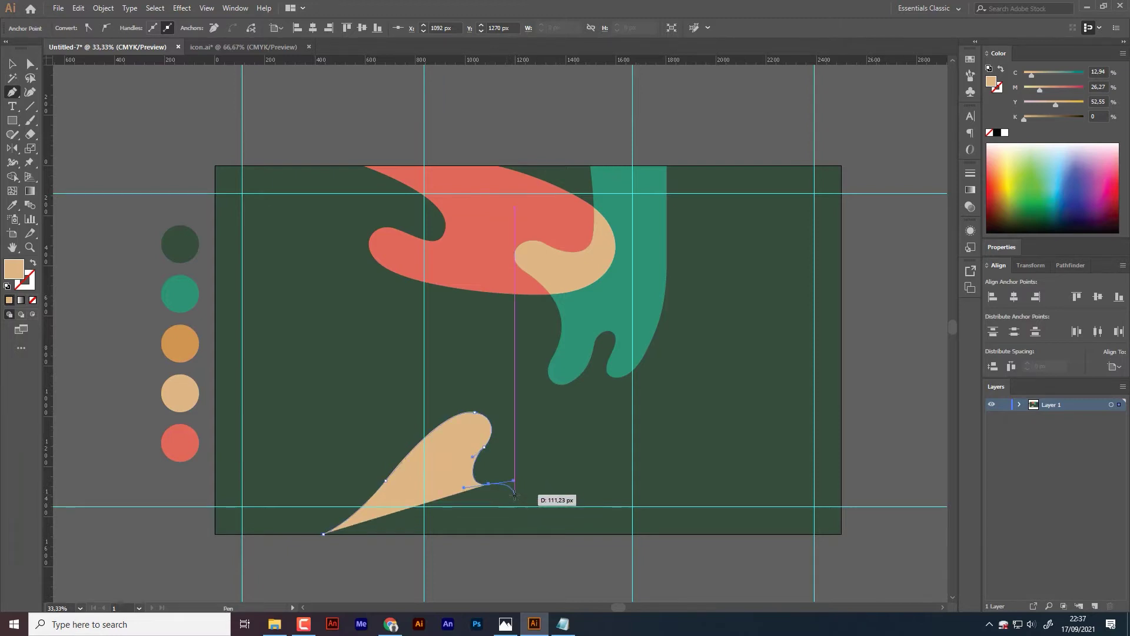
Step: Add the inner curl and a bottom-edge corner, then close and deselect the beige shape
{"action": "key", "text": "ctrl+plus"}
{"action": "scroll", "coordinate": [487, 454], "scroll_direction": "up", "scroll_amount": 3}
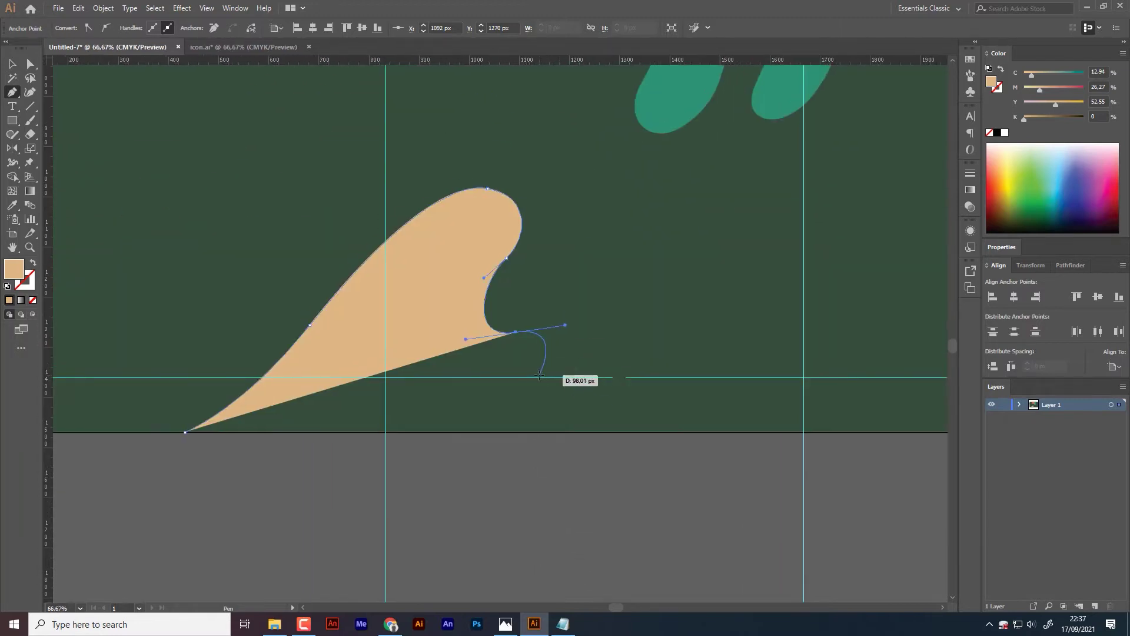
{"action": "left_click_drag", "start_coordinate": [539, 375], "coordinate": [518, 391]}
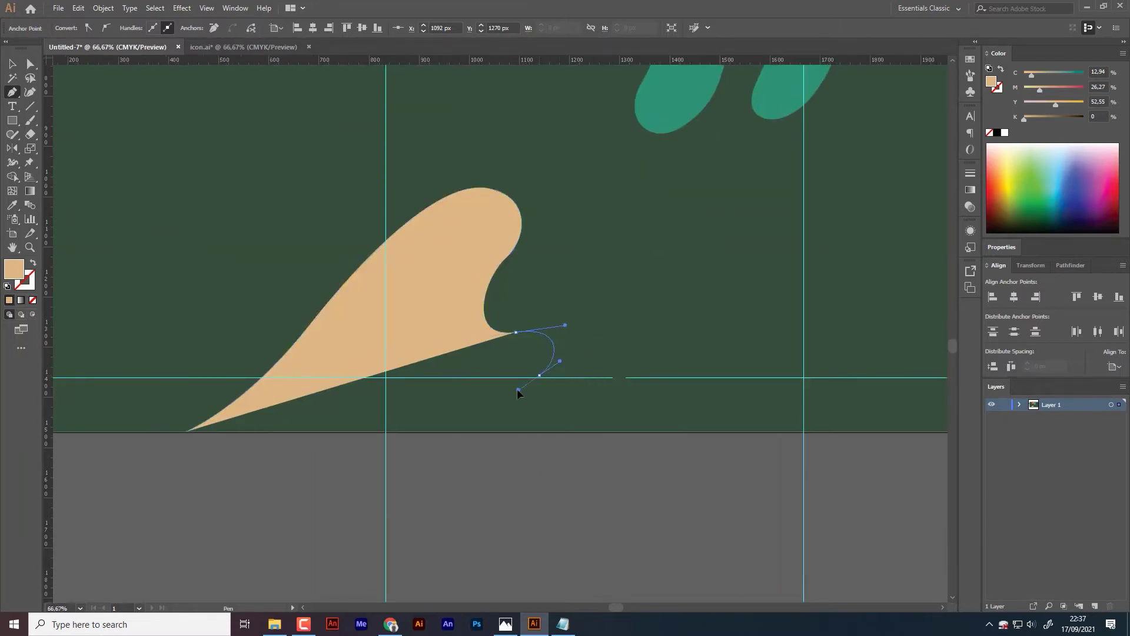
{"action": "left_click", "coordinate": [466, 431]}
{"action": "left_click", "coordinate": [184, 434]}
{"action": "key", "text": "v"}
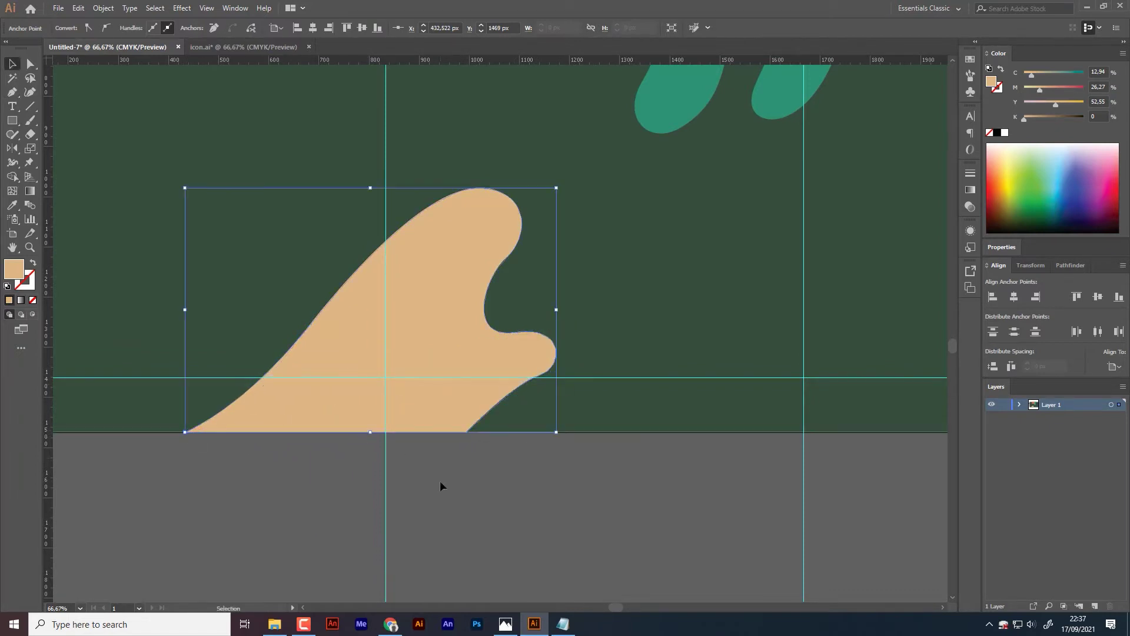
{"action": "left_click", "coordinate": [440, 480]}
{"action": "left_click_drag", "start_coordinate": [616, 457], "coordinate": [487, 540]}
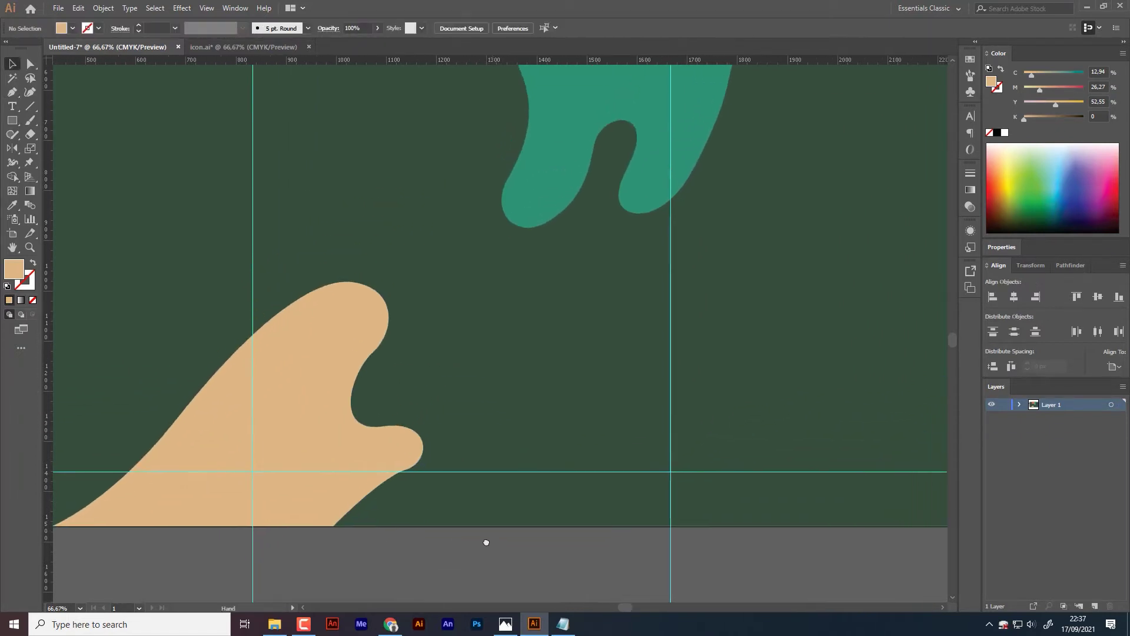
Step: Pen a second shape from the bottom edge, curving upward to a rounded peak
{"action": "left_click", "coordinate": [604, 523]}
{"action": "mouse_move", "coordinate": [484, 445]}
{"action": "left_mouse_down"}
{"action": "mouse_move", "coordinate": [483, 415]}
{"action": "mouse_move", "coordinate": [552, 417]}
{"action": "left_mouse_up"}
{"action": "left_click_drag", "start_coordinate": [481, 445], "coordinate": [486, 395]}
{"action": "left_click_drag", "start_coordinate": [519, 344], "coordinate": [511, 315]}
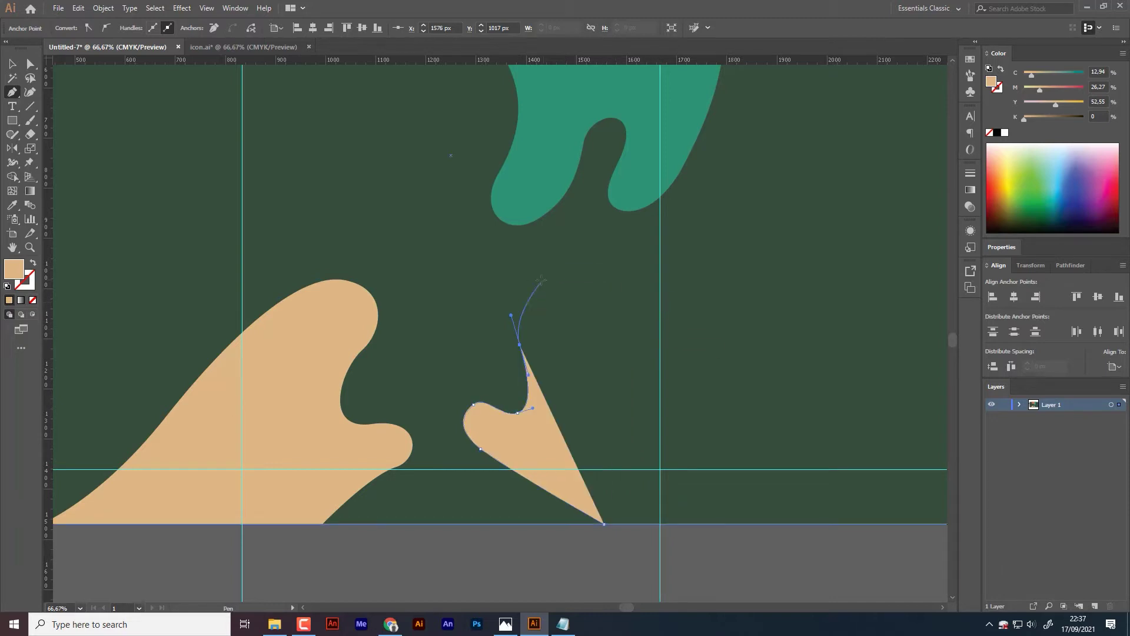
{"action": "left_click_drag", "start_coordinate": [521, 269], "coordinate": [525, 262]}
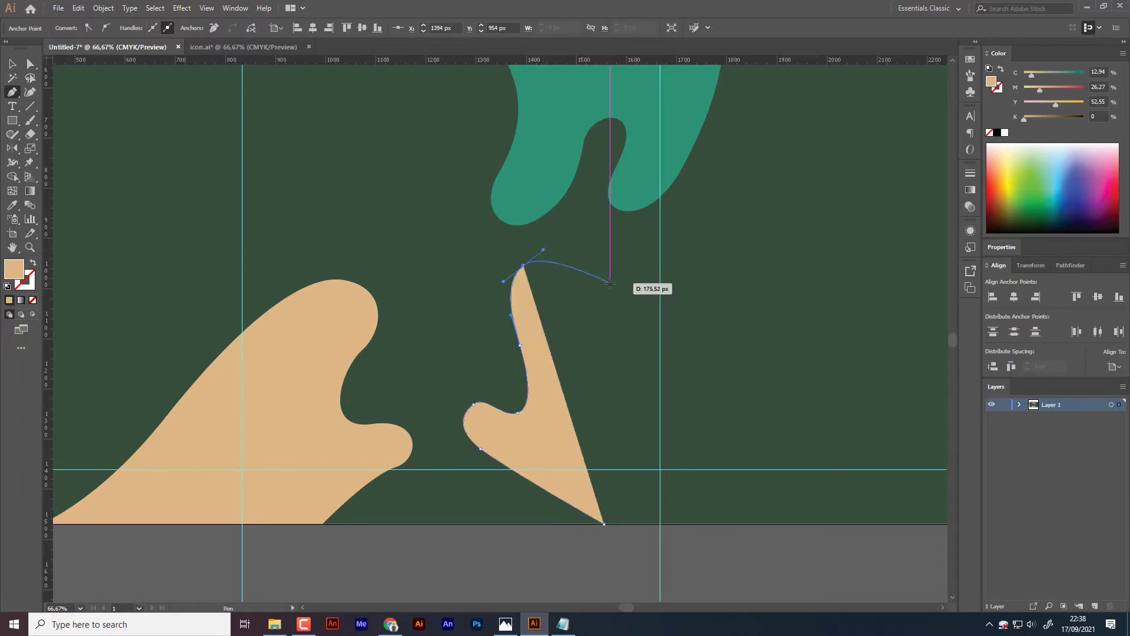
{"action": "left_click_drag", "start_coordinate": [609, 283], "coordinate": [634, 321]}
{"action": "mouse_move", "coordinate": [708, 377]}
{"action": "left_mouse_down"}
{"action": "mouse_move", "coordinate": [734, 377]}
{"action": "mouse_move", "coordinate": [603, 306]}
{"action": "left_mouse_up"}
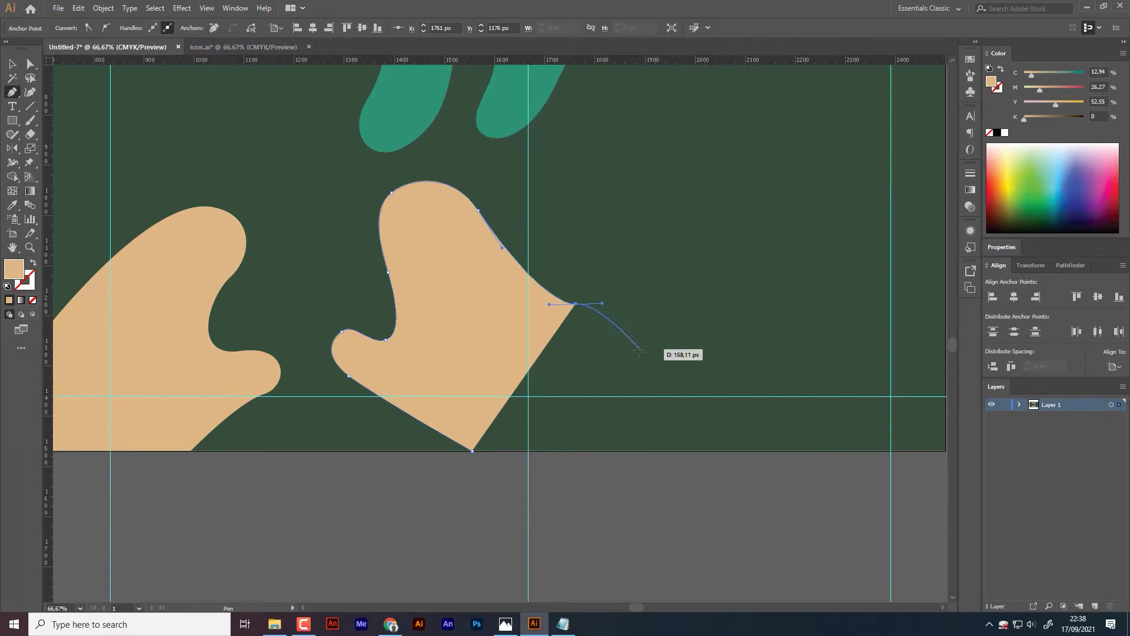
Step: Form the second peak, close the path with a final curve, and pan to check it
{"action": "left_click", "coordinate": [573, 263]}
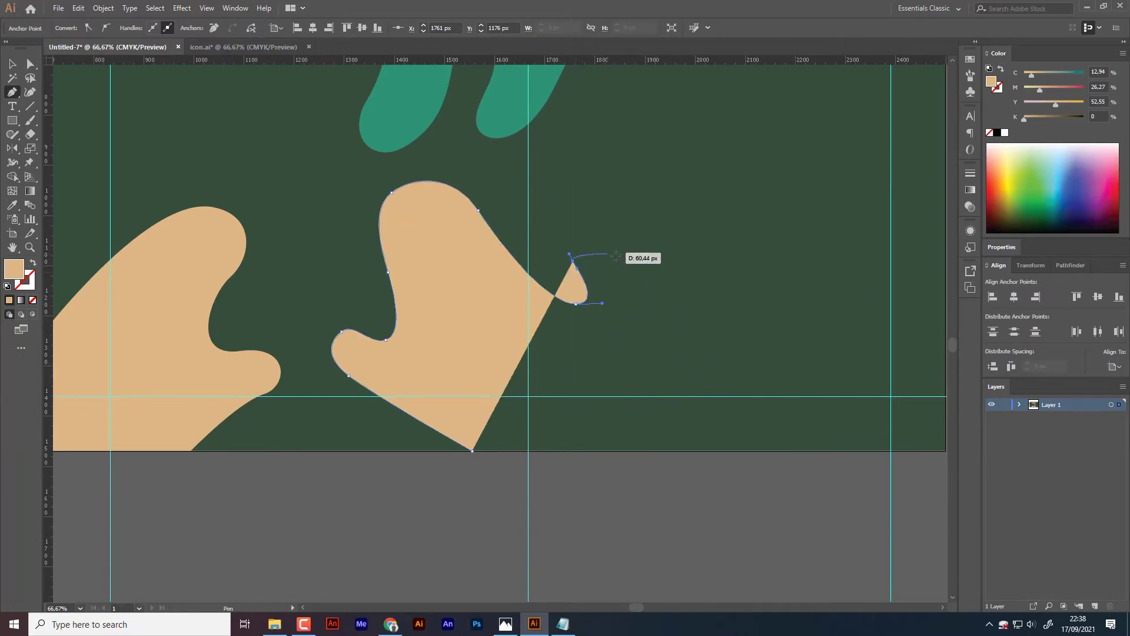
{"action": "mouse_move", "coordinate": [621, 265]}
{"action": "left_mouse_down"}
{"action": "mouse_move", "coordinate": [639, 290]}
{"action": "mouse_move", "coordinate": [593, 285]}
{"action": "mouse_move", "coordinate": [637, 270]}
{"action": "left_mouse_up"}
{"action": "key", "text": "ctrl+z"}
{"action": "key", "text": "ctrl+z"}
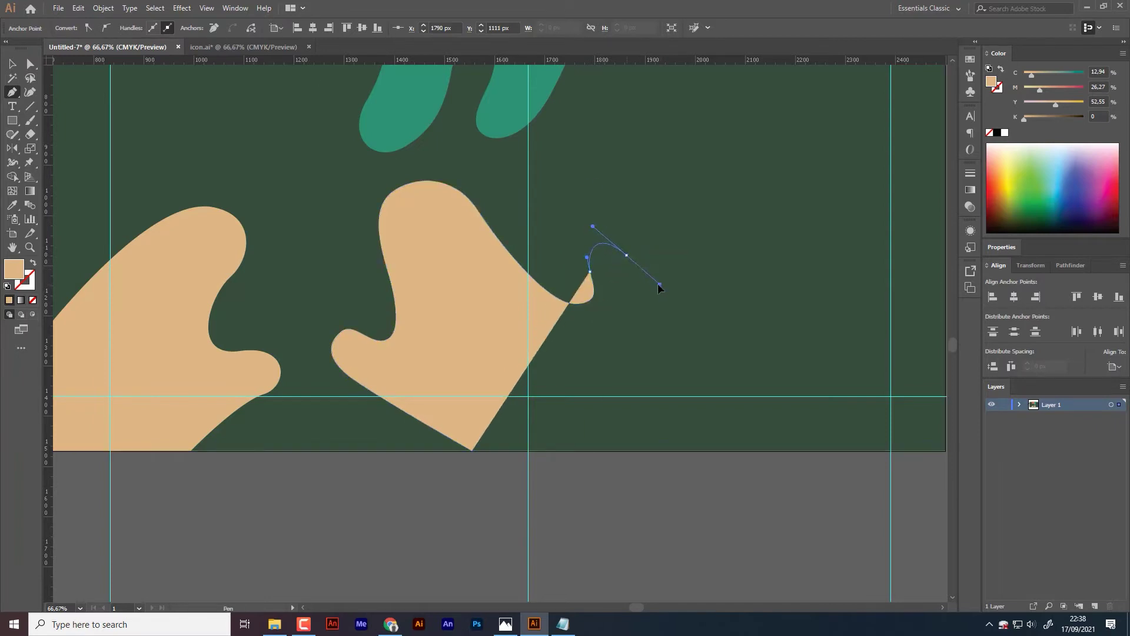
{"action": "key", "text": "ctrl+z"}
{"action": "mouse_move", "coordinate": [595, 240]}
{"action": "left_mouse_down"}
{"action": "mouse_move", "coordinate": [605, 231]}
{"action": "mouse_move", "coordinate": [650, 270]}
{"action": "left_mouse_up"}
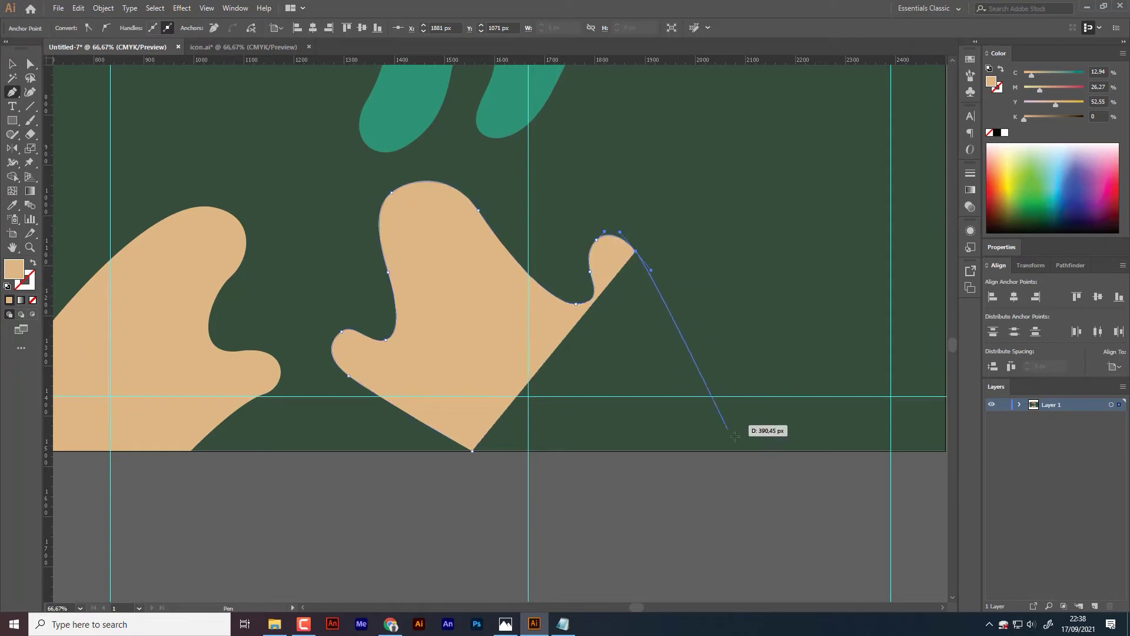
{"action": "left_click_drag", "start_coordinate": [761, 451], "coordinate": [833, 484]}
{"action": "key", "text": "v"}
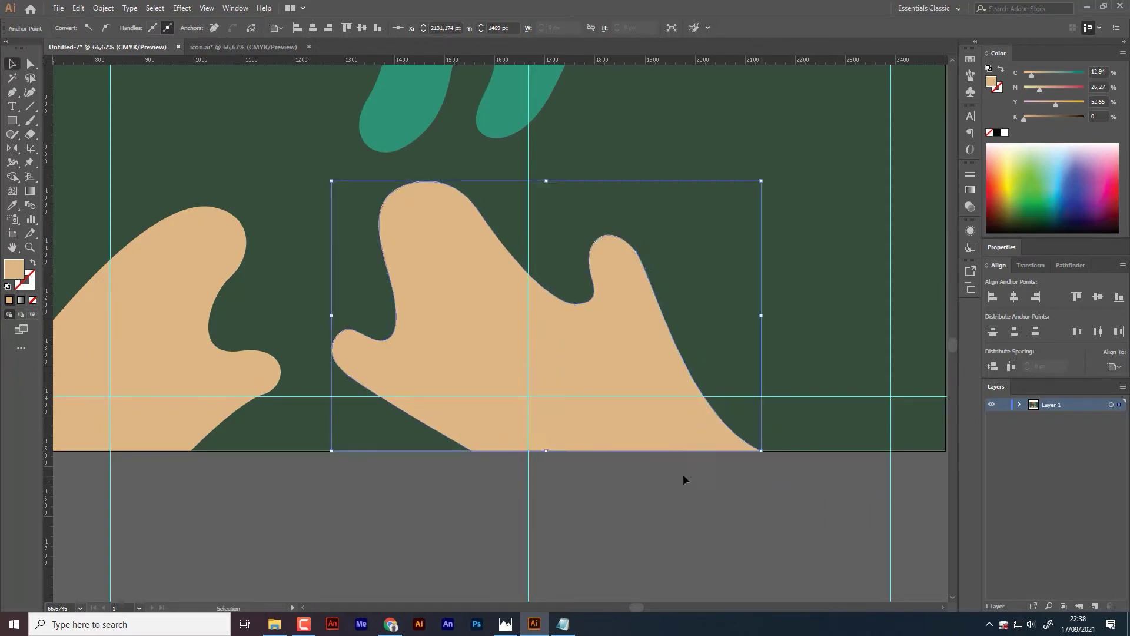
{"action": "left_click", "coordinate": [671, 492]}
{"action": "left_click", "coordinate": [620, 424]}
{"action": "left_click_drag", "start_coordinate": [368, 340], "coordinate": [438, 388]}
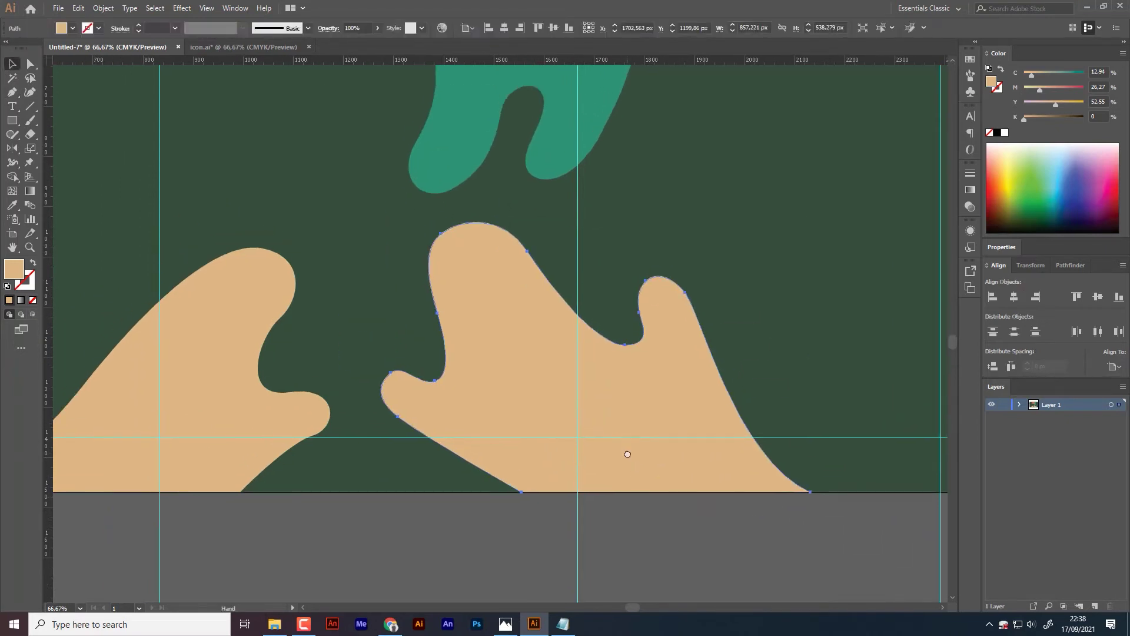
{"action": "left_click_drag", "start_coordinate": [88, 244], "coordinate": [163, 266]}
Step: Eyedropper the coral red colour onto the new two-peaked bottom shape
{"action": "left_click", "coordinate": [12, 205]}
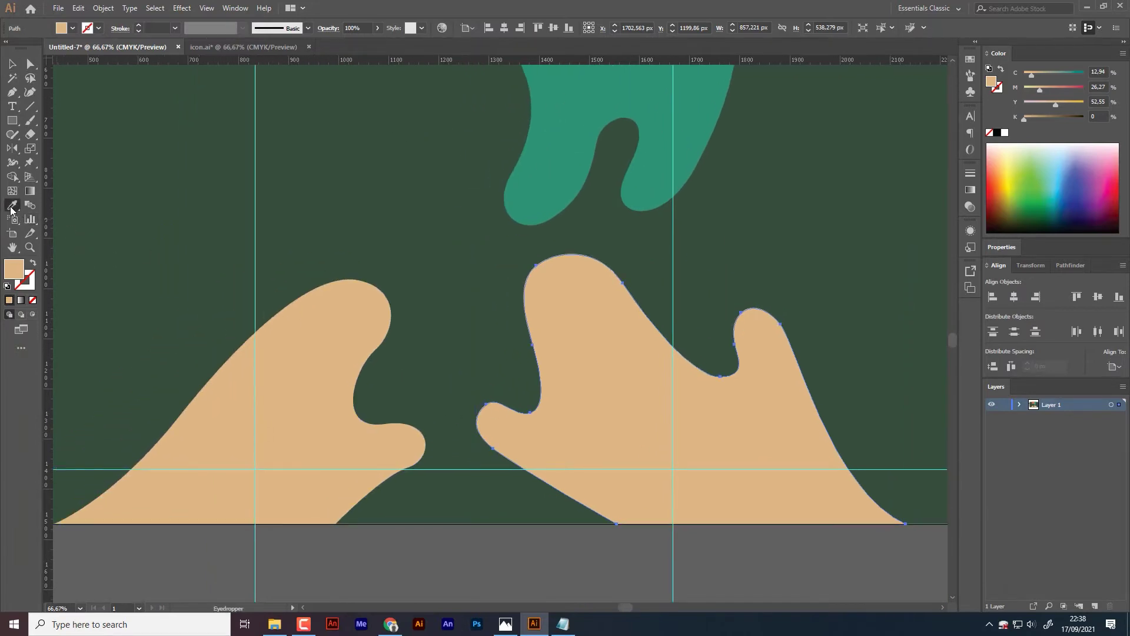
{"action": "left_click", "coordinate": [151, 237], "text": "ctrl+alt"}
{"action": "left_click", "coordinate": [152, 237], "text": "ctrl+alt"}
{"action": "left_click", "coordinate": [492, 235]}
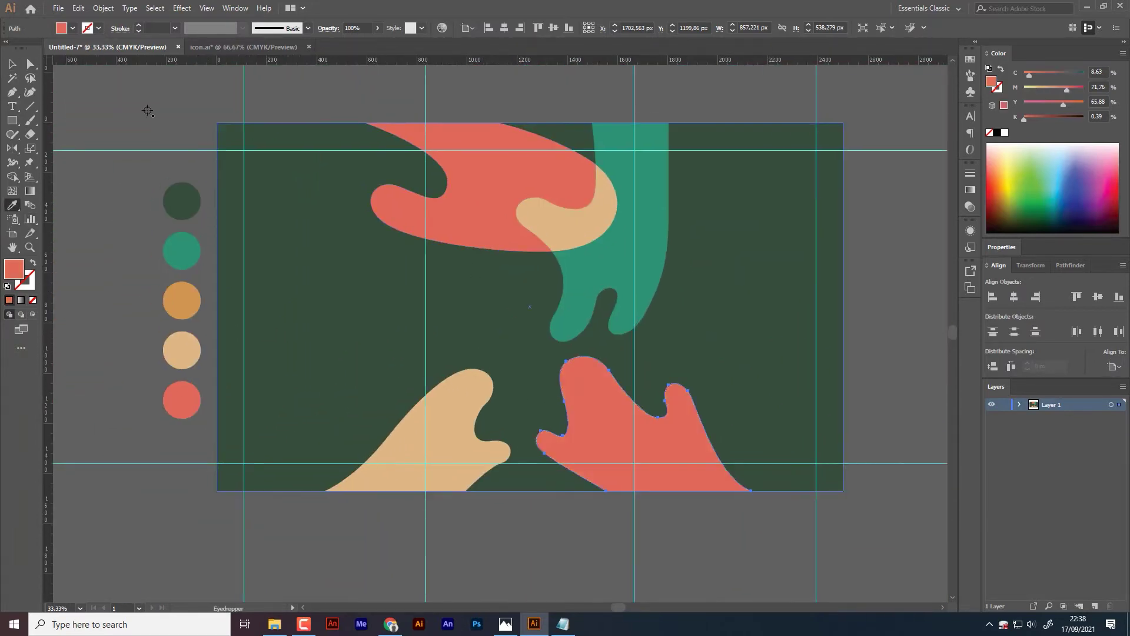
{"action": "left_click", "coordinate": [13, 64]}
{"action": "left_click", "coordinate": [609, 525]}
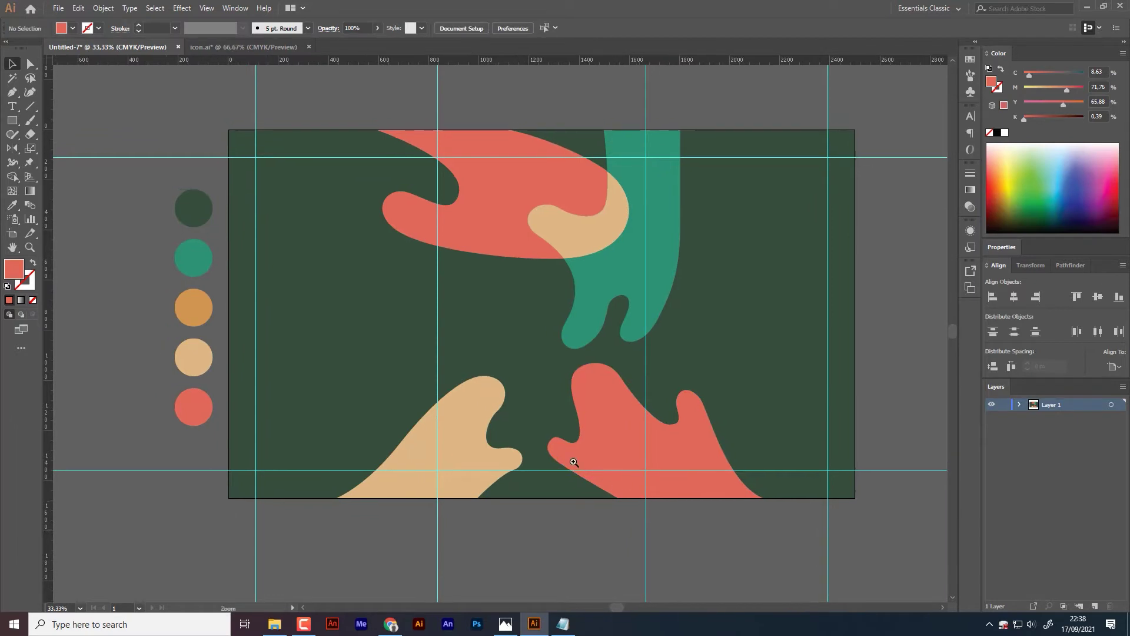
Step: Move the red shape left and slide the beige shape right toward it
{"action": "left_click", "coordinate": [506, 375]}
{"action": "left_click", "coordinate": [366, 443]}
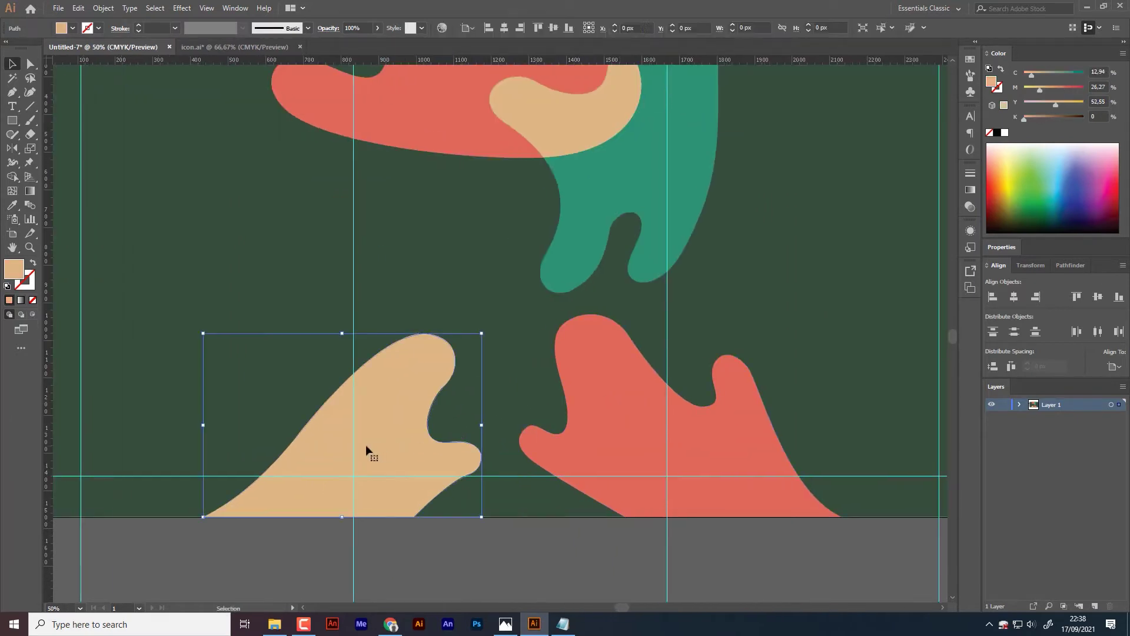
{"action": "left_click_drag", "start_coordinate": [634, 446], "coordinate": [591, 446]}
{"action": "mouse_move", "coordinate": [436, 453]}
{"action": "left_mouse_down"}
{"action": "mouse_move", "coordinate": [479, 453]}
{"action": "mouse_move", "coordinate": [470, 472]}
{"action": "left_mouse_up"}
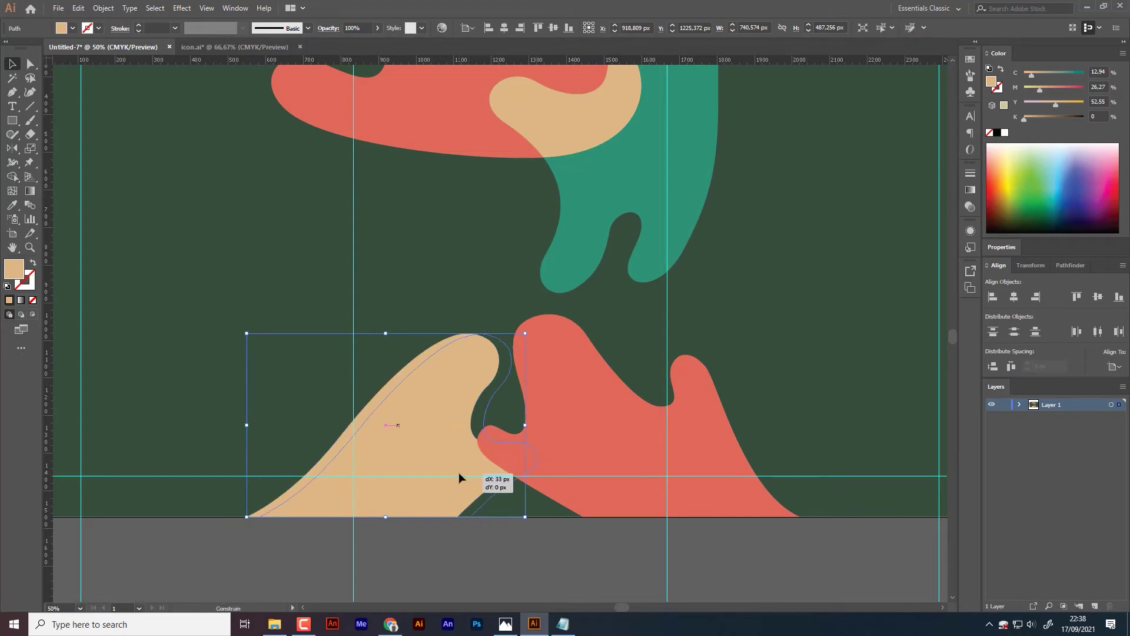
{"action": "left_click", "coordinate": [555, 543]}
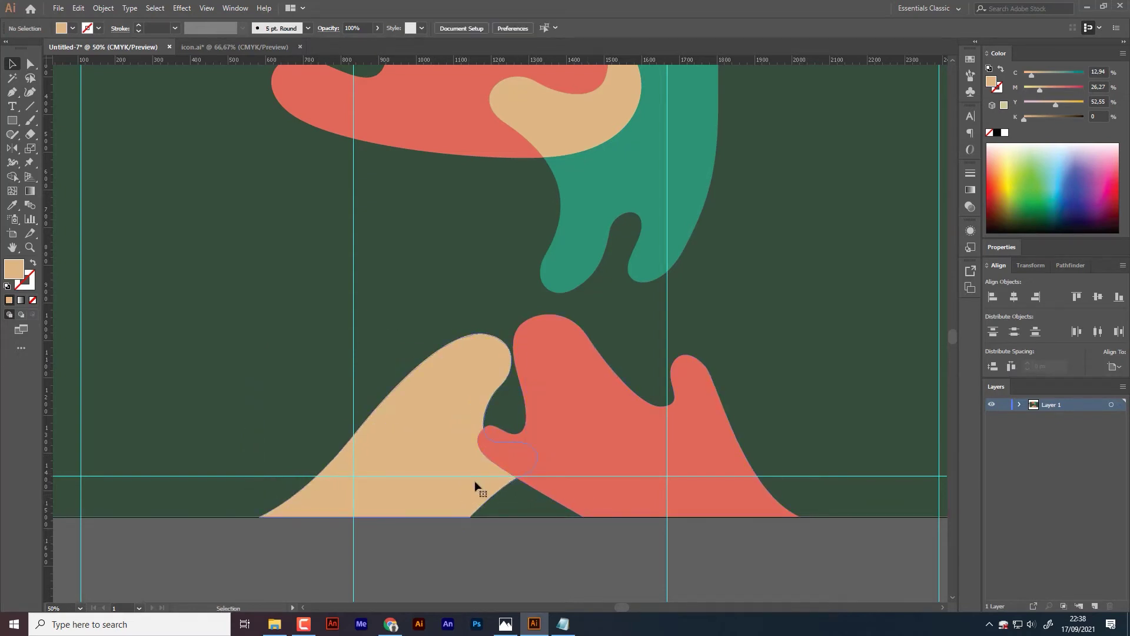
{"action": "left_click", "coordinate": [475, 481]}
{"action": "left_click", "coordinate": [565, 534]}
{"action": "mouse_move", "coordinate": [447, 482]}
{"action": "left_mouse_down"}
{"action": "mouse_move", "coordinate": [481, 485]}
{"action": "mouse_move", "coordinate": [503, 522]}
{"action": "left_mouse_up"}
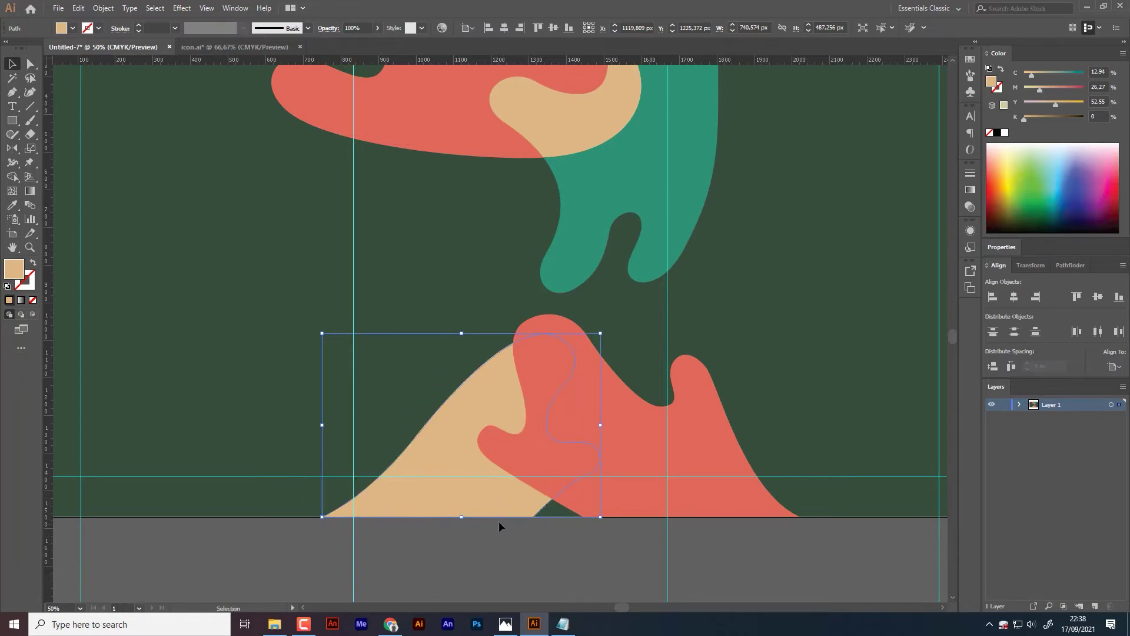
Step: Undo the last beige move, then shift red back right and beige left
{"action": "key", "text": "ctrl+z"}
{"action": "key", "text": "ctrl+z"}
{"action": "key", "text": "ctrl+z"}
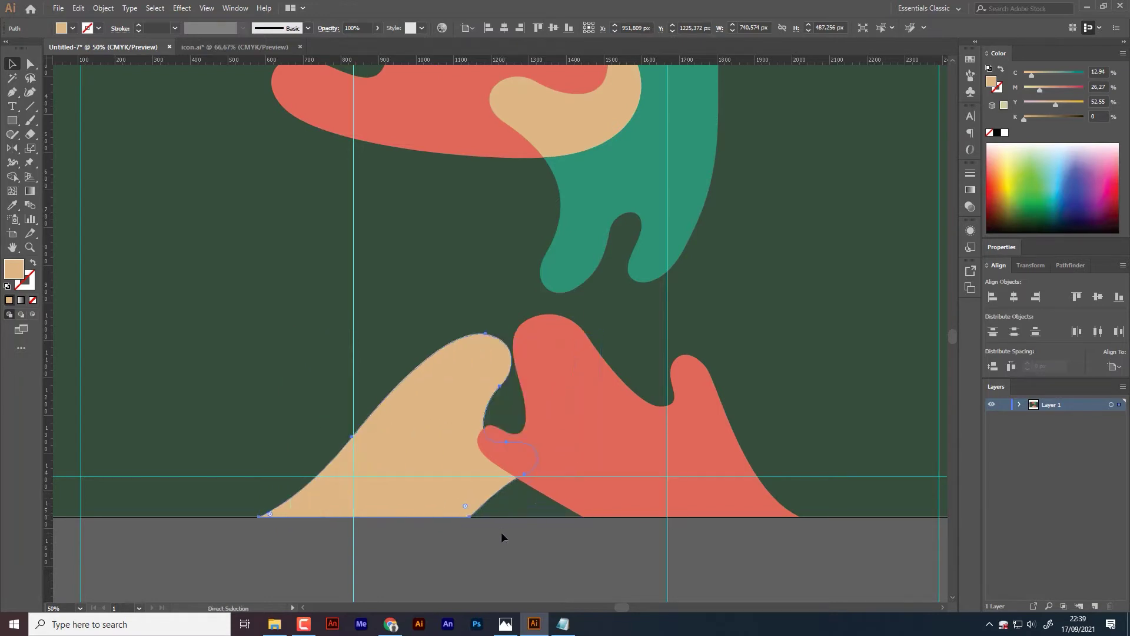
{"action": "left_click", "coordinate": [584, 436]}
{"action": "left_click_drag", "start_coordinate": [584, 442], "coordinate": [644, 441]}
{"action": "left_click_drag", "start_coordinate": [437, 429], "coordinate": [400, 429]}
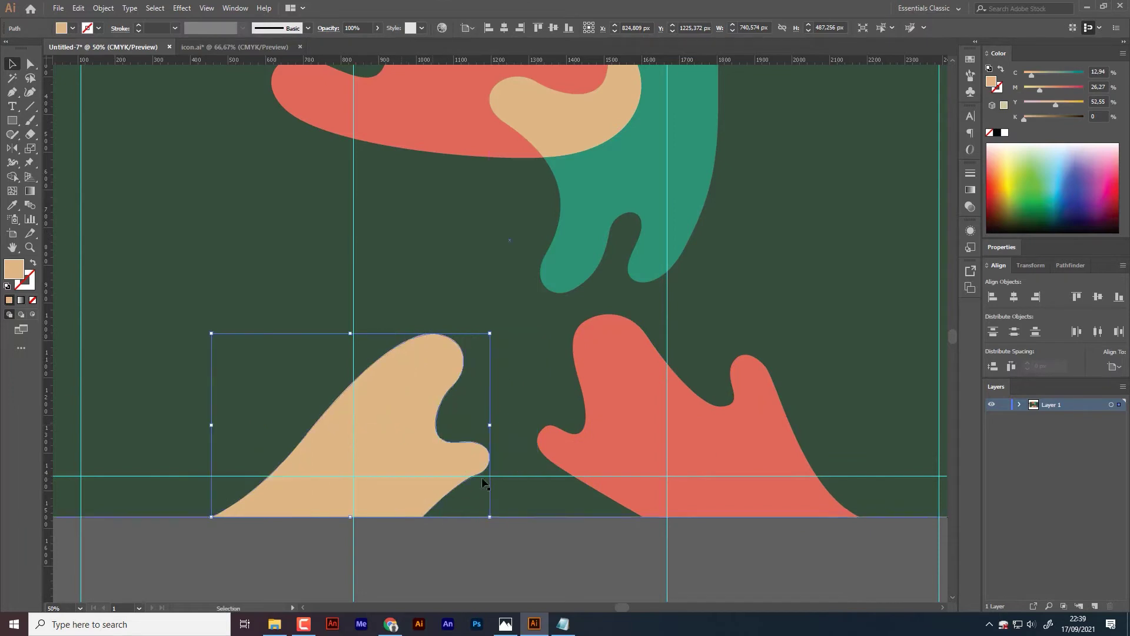
{"action": "key", "text": "z"}
{"action": "left_click", "coordinate": [482, 478], "text": "alt"}
{"action": "left_click", "coordinate": [482, 478], "text": "alt"}
{"action": "left_click", "coordinate": [482, 522]}
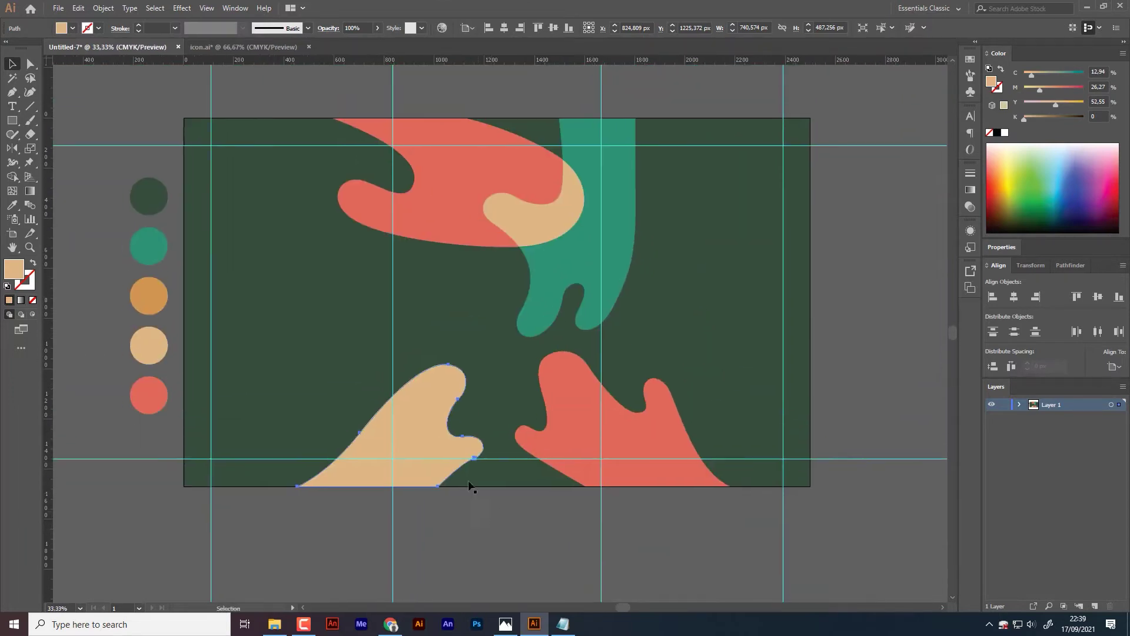
{"action": "left_click_drag", "start_coordinate": [470, 487], "coordinate": [513, 525]}
Step: Pen-draw a trapezoid trunk from the bottom edge and fill it with the blob's teal
{"action": "key", "text": "p"}
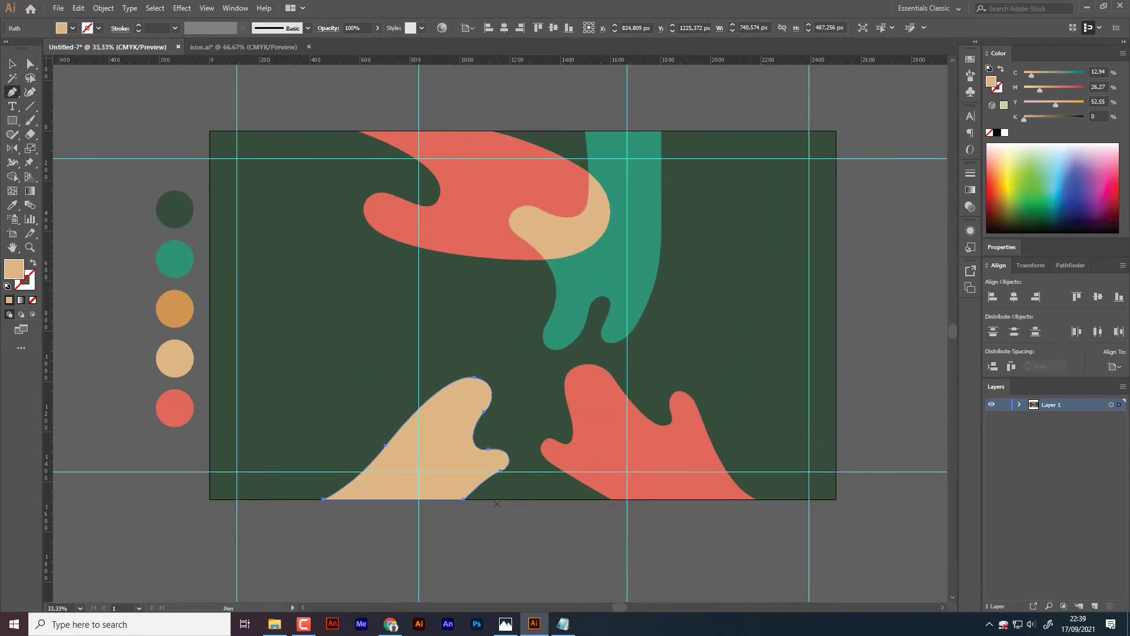
{"action": "left_click", "coordinate": [491, 499]}
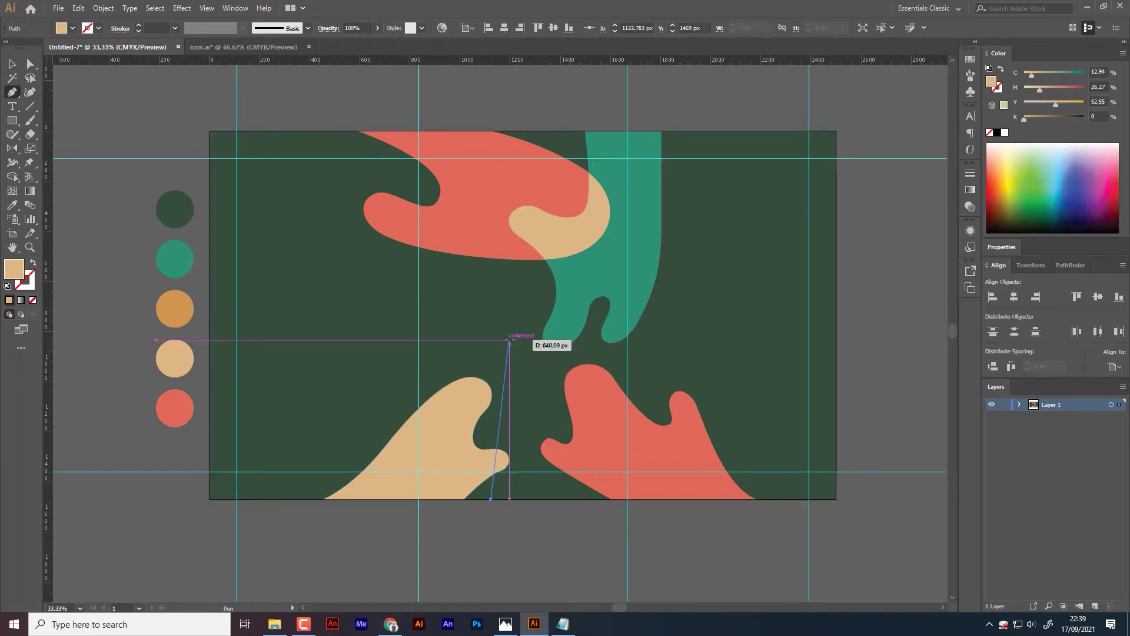
{"action": "left_click", "coordinate": [560, 339]}
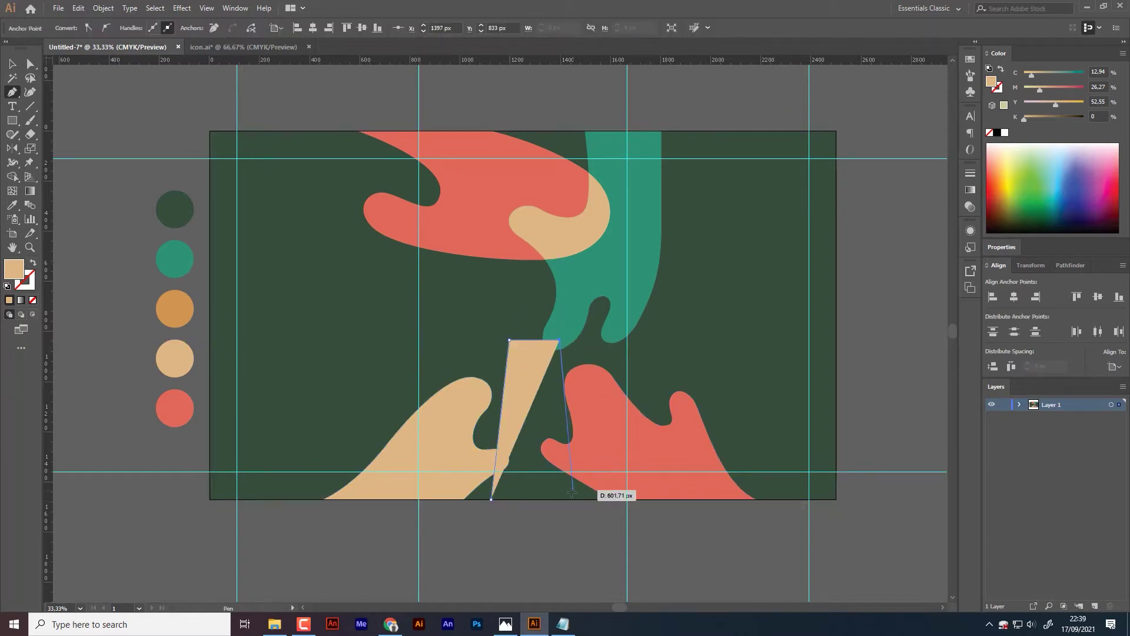
{"action": "left_click", "coordinate": [574, 500]}
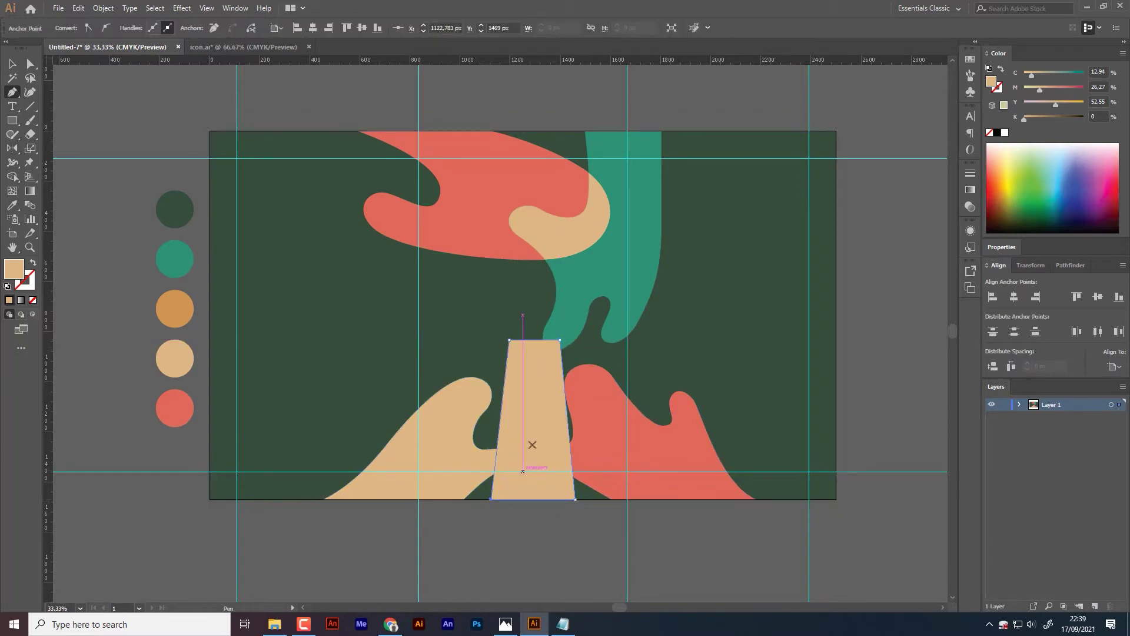
{"action": "left_click", "coordinate": [12, 205]}
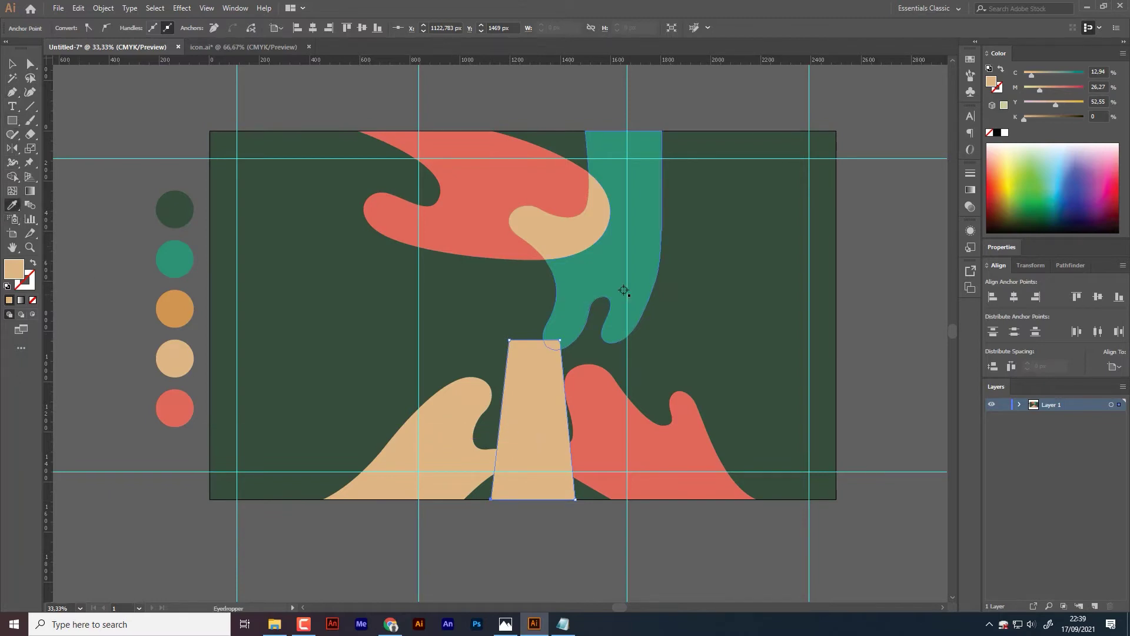
{"action": "left_click", "coordinate": [598, 272]}
Step: Lower and level the trunk's top corners and pull its bottom-right corner inward
{"action": "key", "text": "a"}
{"action": "key", "text": "ctrl+plus"}
{"action": "key", "text": "ctrl+plus"}
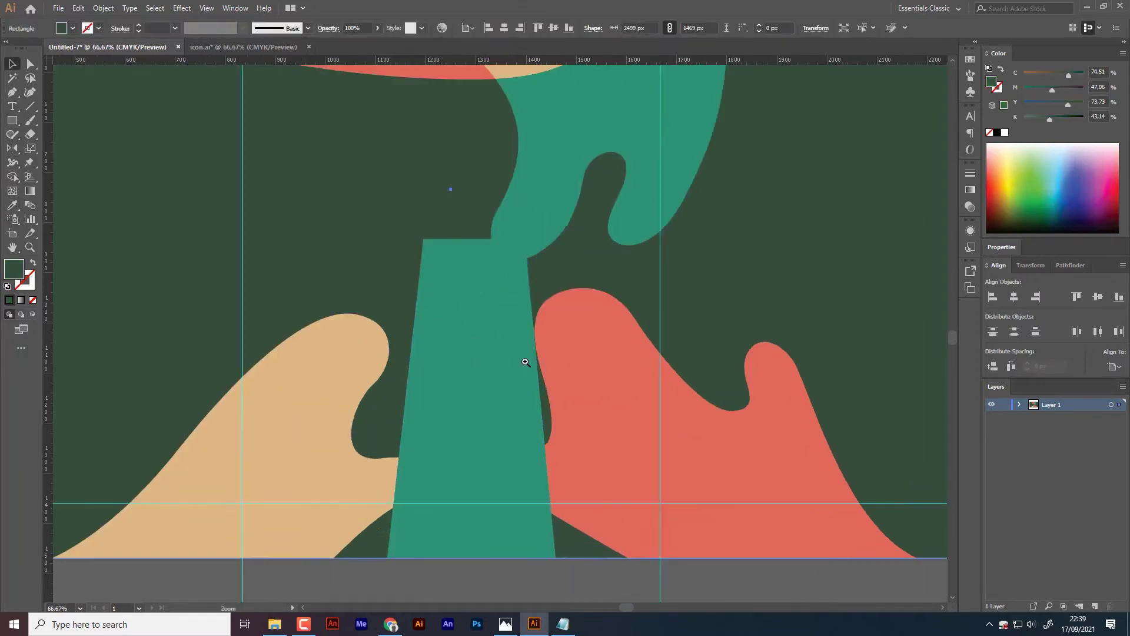
{"action": "left_click", "coordinate": [424, 239]}
{"action": "left_click_drag", "start_coordinate": [424, 238], "coordinate": [426, 259]}
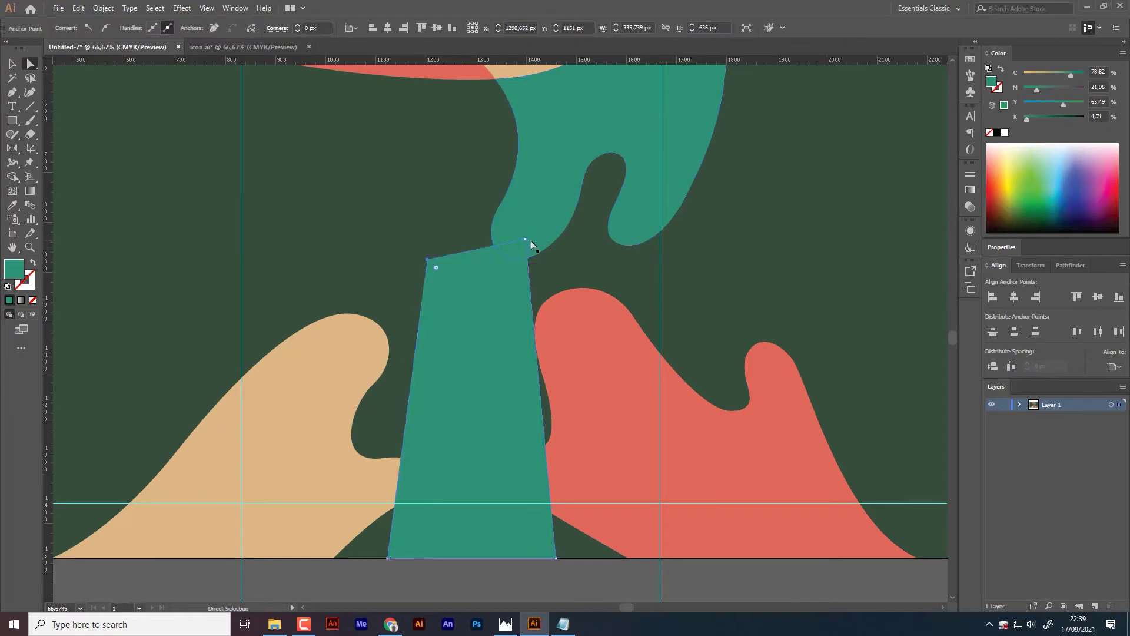
{"action": "left_click_drag", "start_coordinate": [523, 243], "coordinate": [516, 260]}
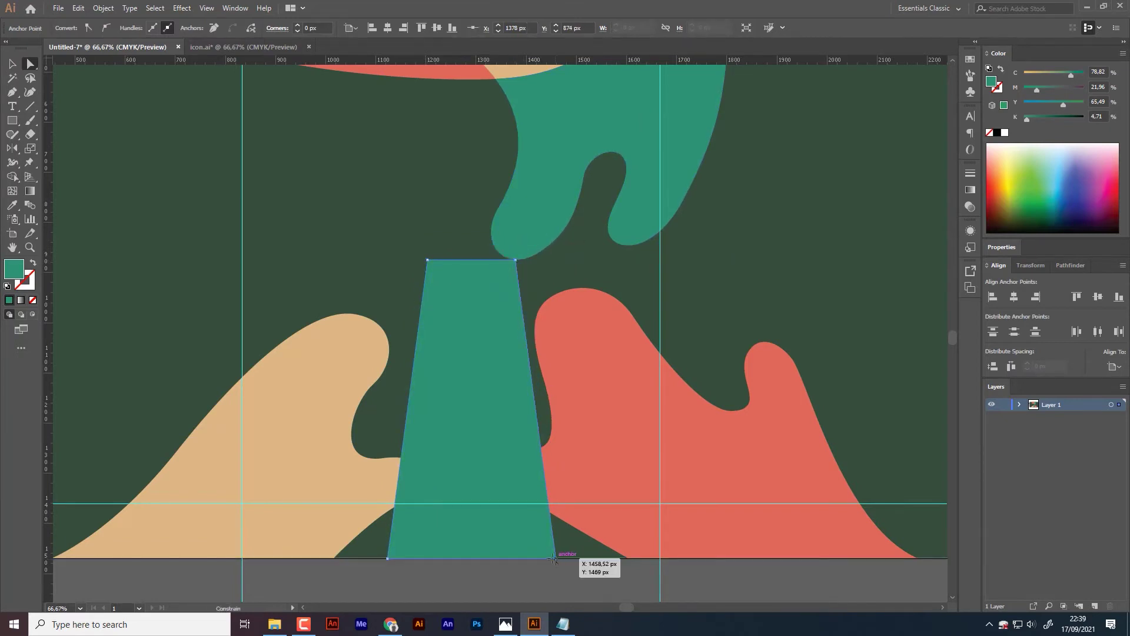
{"action": "left_click_drag", "start_coordinate": [494, 569], "coordinate": [495, 569]}
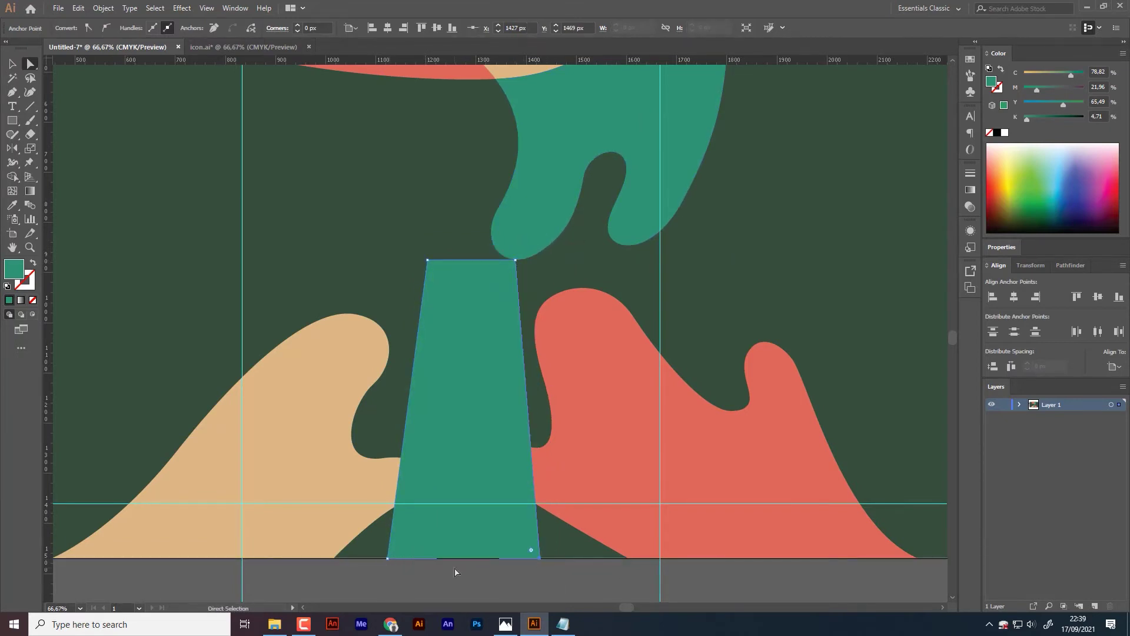
{"action": "left_click", "coordinate": [397, 266]}
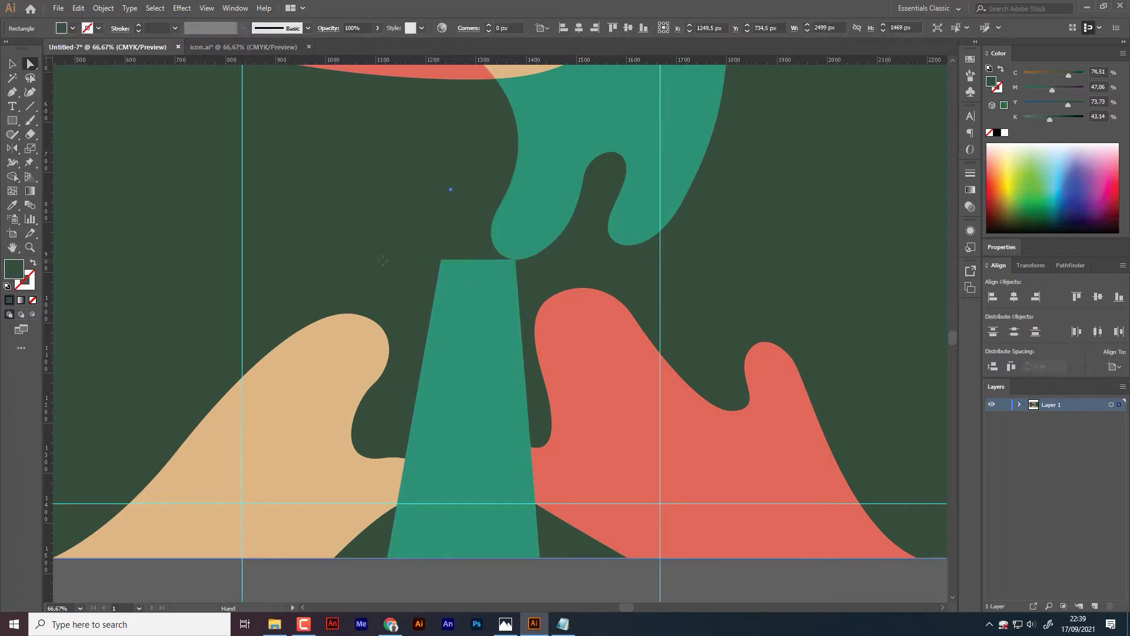
Step: Draw a small ellipse and give it the trunk's teal colour
{"action": "mouse_move", "coordinate": [383, 261]}
{"action": "left_mouse_down"}
{"action": "mouse_move", "coordinate": [495, 284]}
{"action": "mouse_move", "coordinate": [419, 269]}
{"action": "left_mouse_up"}
{"action": "left_click", "coordinate": [12, 120]}
{"action": "left_click", "coordinate": [59, 148]}
{"action": "key", "text": "v"}
{"action": "key", "text": "i"}
{"action": "left_click", "coordinate": [517, 345]}
{"action": "key", "text": "v"}
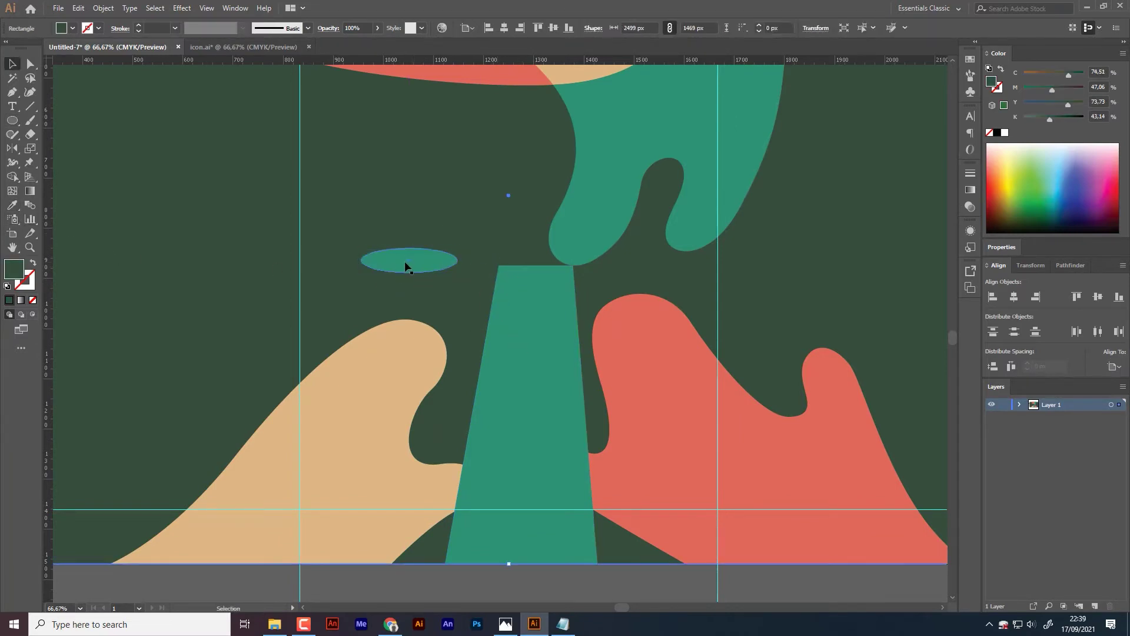
Step: Convert the ellipse's side anchors to corners and place the leaf against the trunk's left side
{"action": "key", "text": "a"}
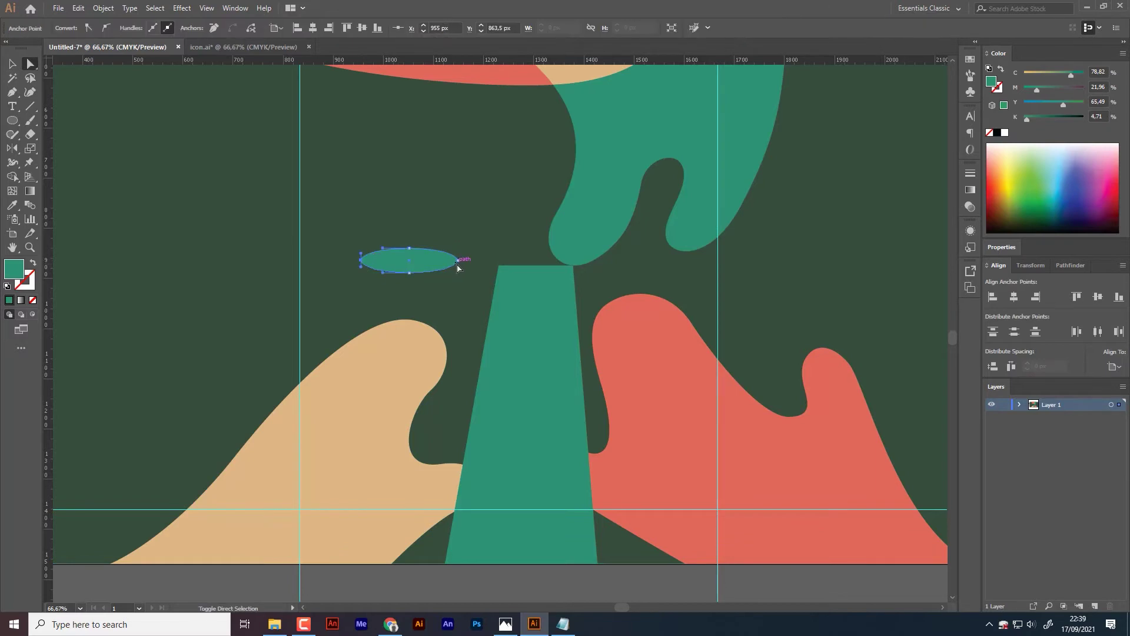
{"action": "left_click", "coordinate": [88, 29]}
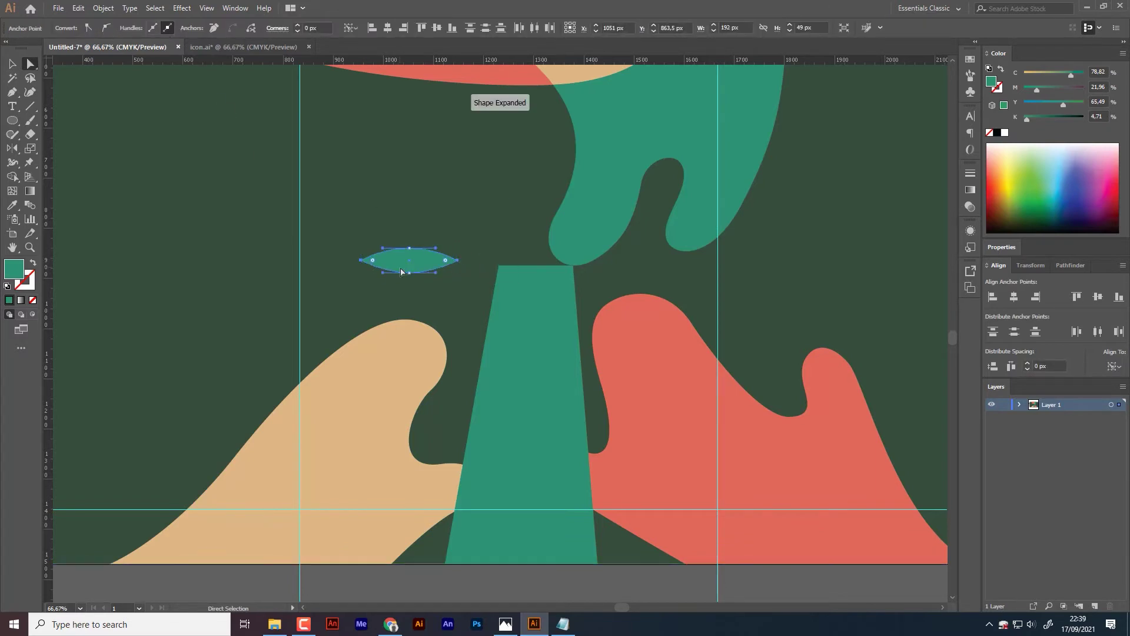
{"action": "key", "text": "v"}
{"action": "mouse_move", "coordinate": [435, 262]}
{"action": "left_mouse_down"}
{"action": "mouse_move", "coordinate": [460, 394]}
{"action": "mouse_move", "coordinate": [479, 414]}
{"action": "mouse_move", "coordinate": [469, 398]}
{"action": "left_mouse_up"}
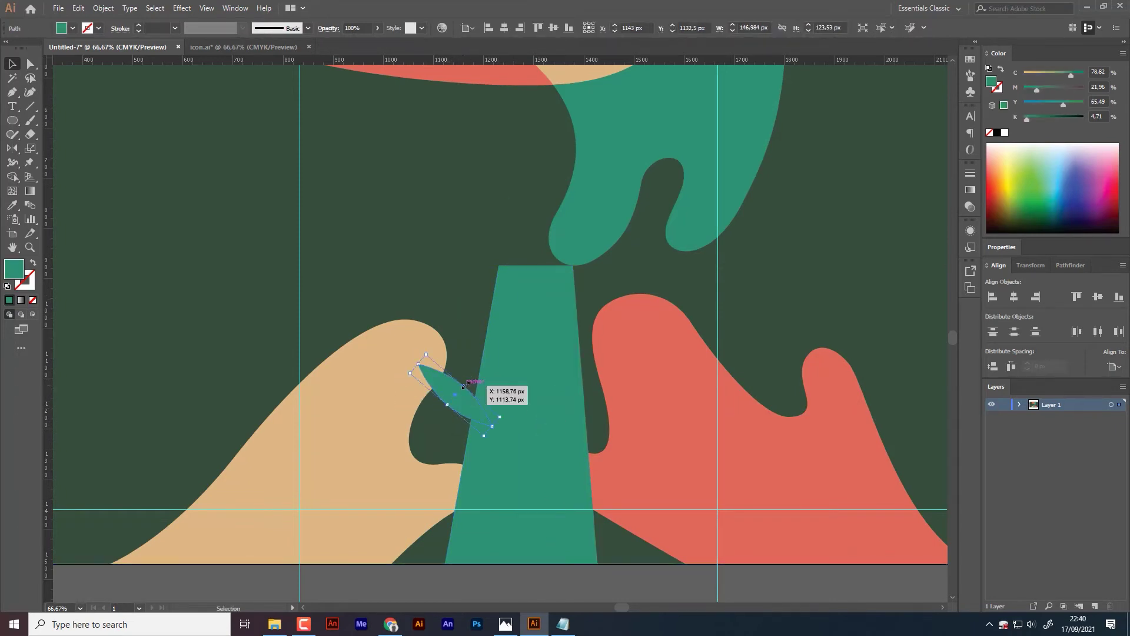
{"action": "left_click", "coordinate": [457, 318]}
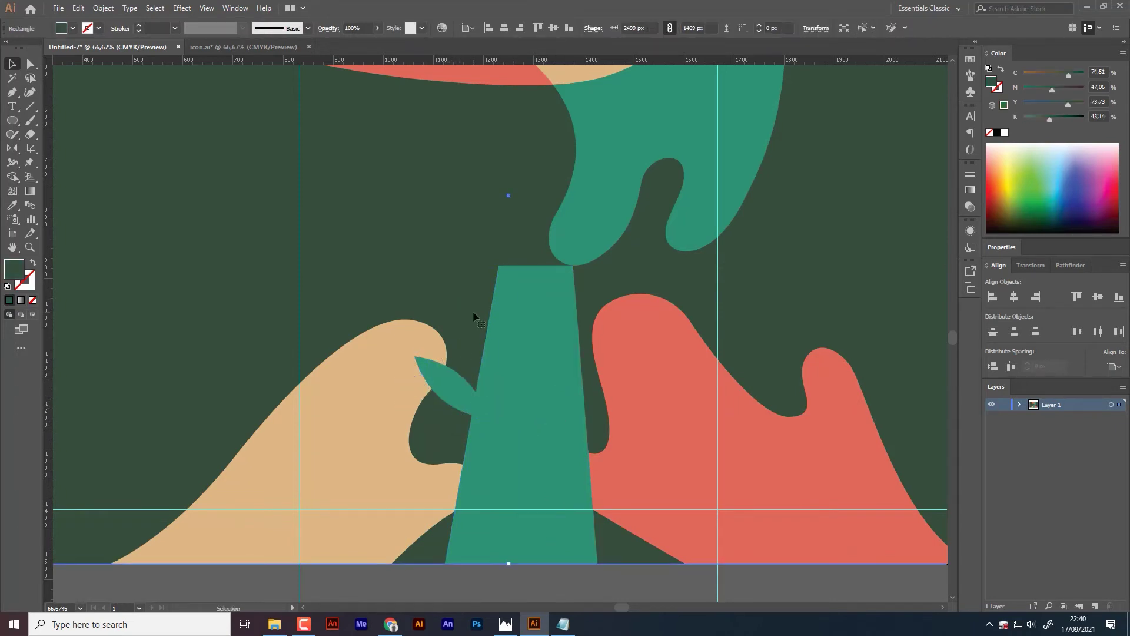
{"action": "scroll", "coordinate": [447, 341], "scroll_direction": "up", "scroll_amount": 3}
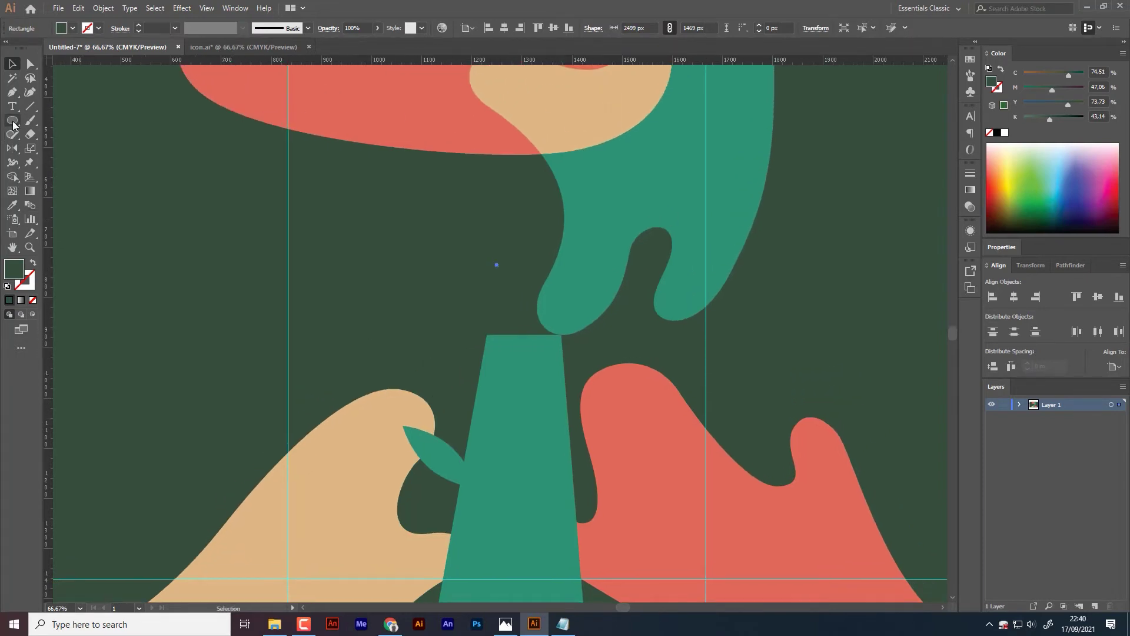
Step: Draw a large ellipse, move it onto the trunk top, and fill it beige
{"action": "left_click", "coordinate": [12, 122]}
{"action": "left_click_drag", "start_coordinate": [424, 242], "coordinate": [624, 358]}
{"action": "key", "text": "v"}
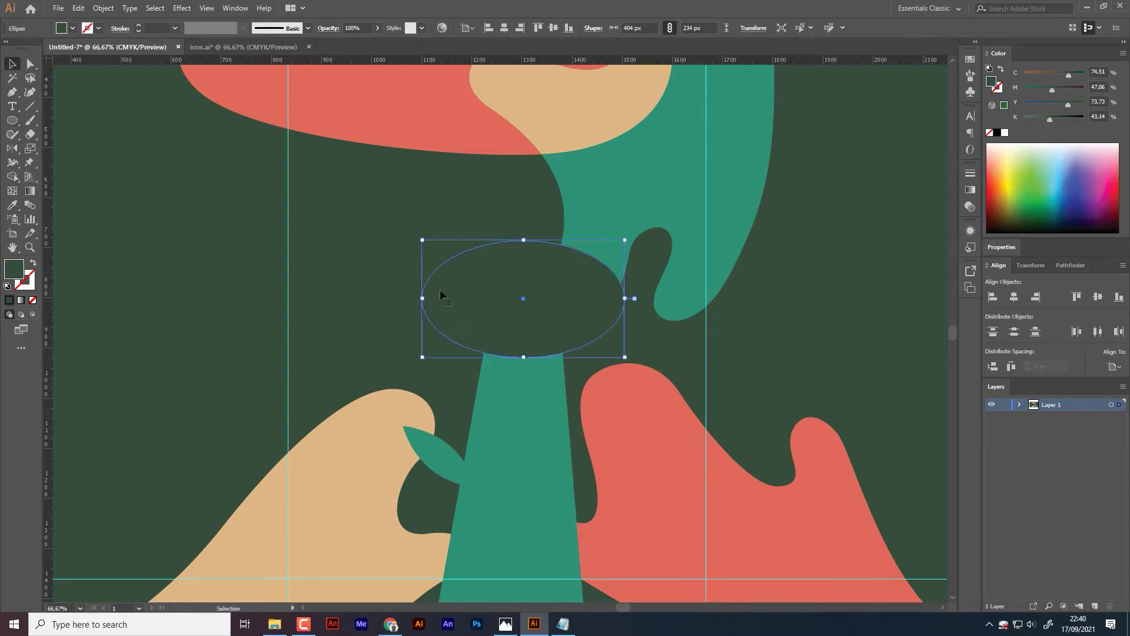
{"action": "left_click_drag", "start_coordinate": [424, 241], "coordinate": [406, 231]}
{"action": "left_click", "coordinate": [552, 400]}
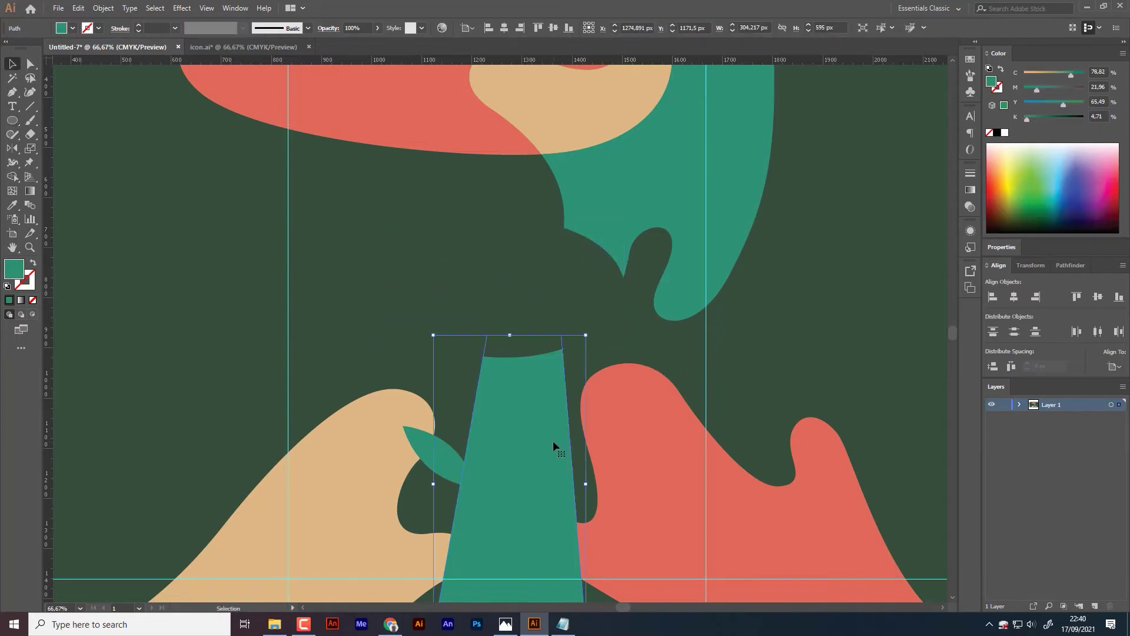
{"action": "left_click", "coordinate": [543, 301]}
{"action": "key", "text": "i"}
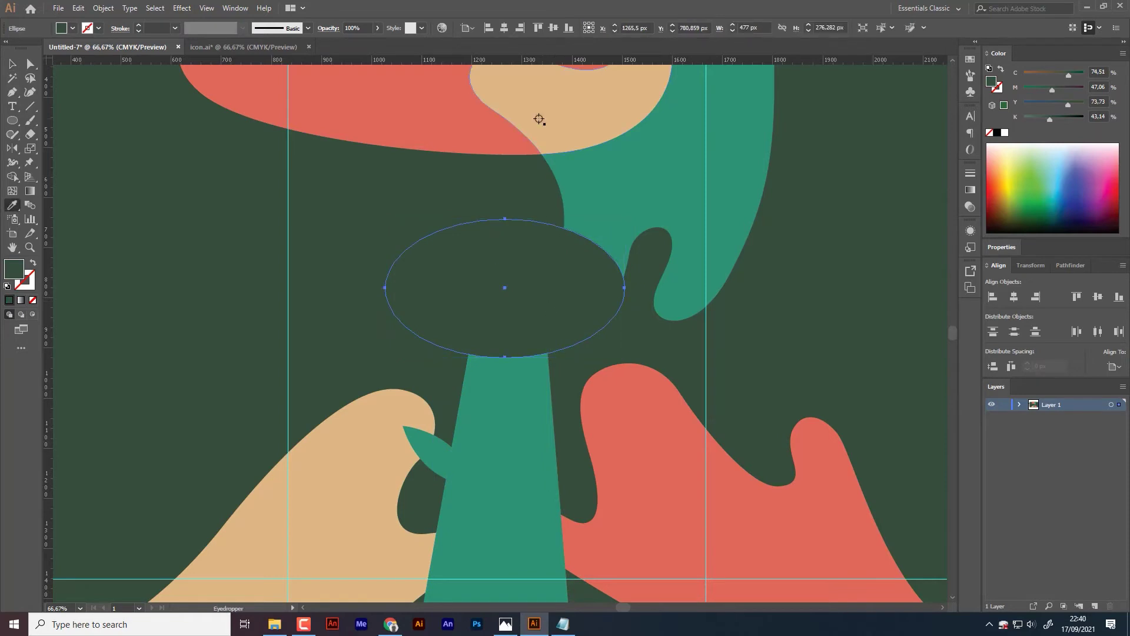
{"action": "left_click", "coordinate": [537, 116]}
{"action": "key", "text": "v"}
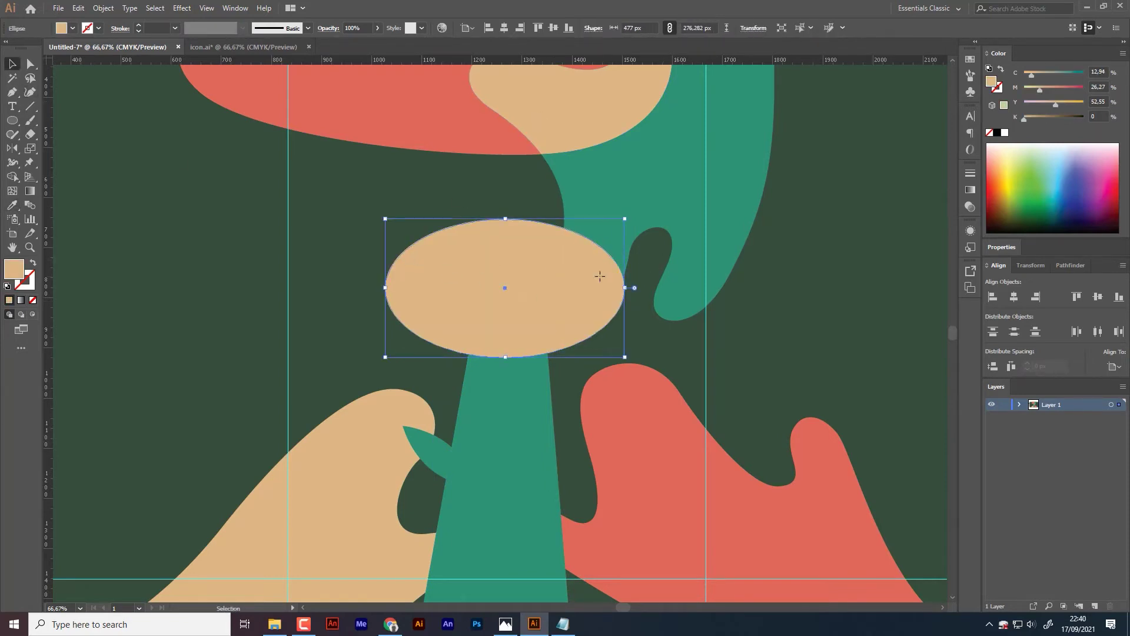
Step: Scale a smaller copy of the ellipse evenly around its centre
{"action": "key", "text": "ctrl+equal"}
{"action": "scroll", "coordinate": [536, 265], "scroll_direction": "down", "scroll_amount": 2}
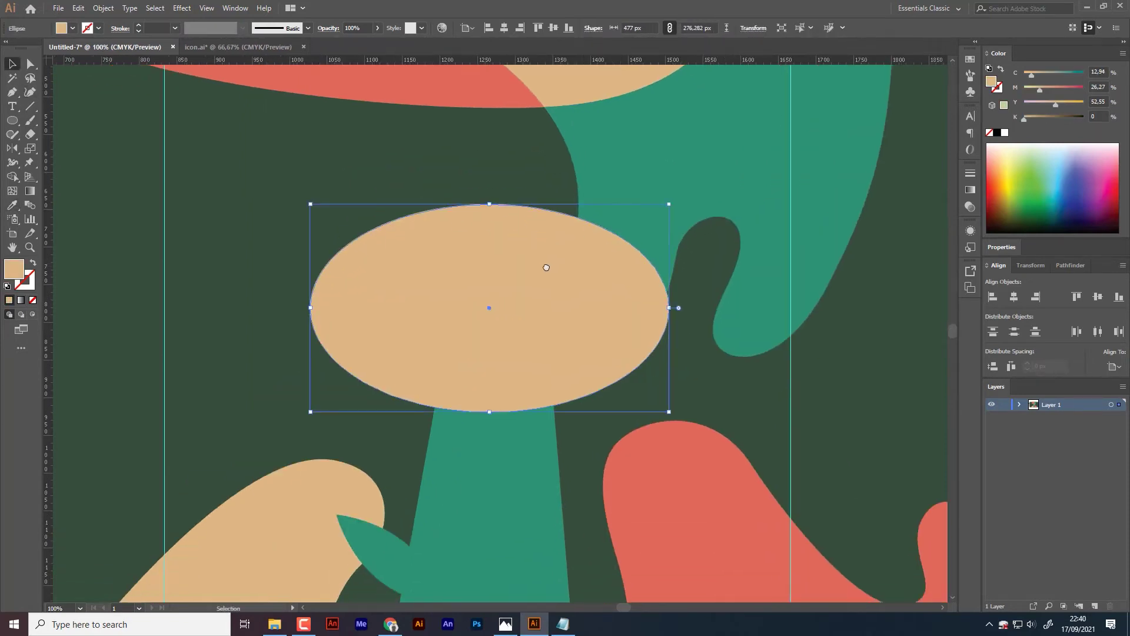
{"action": "scroll", "coordinate": [547, 269], "scroll_direction": "down", "scroll_amount": 1}
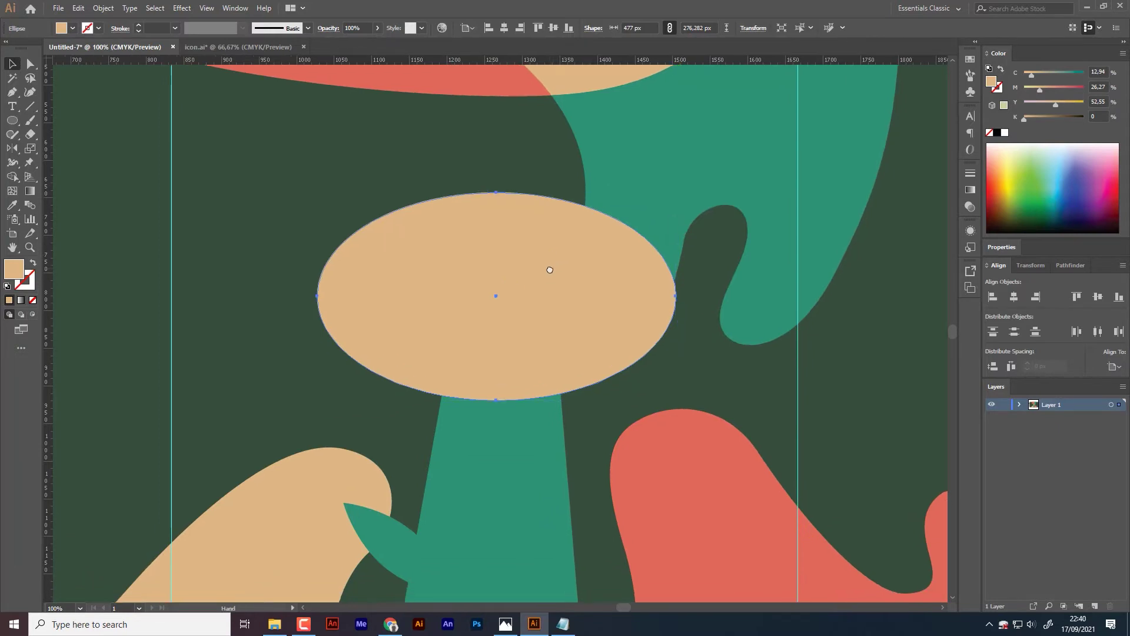
{"action": "left_click_drag", "start_coordinate": [549, 268], "coordinate": [564, 273]}
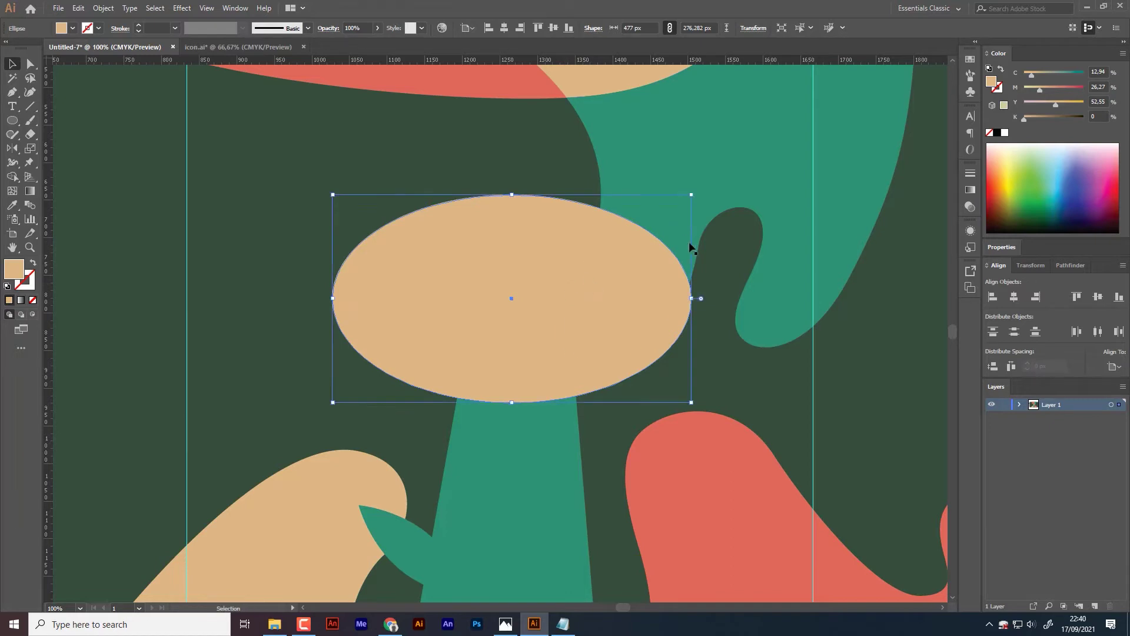
{"action": "left_click_drag", "start_coordinate": [692, 196], "coordinate": [682, 200]}
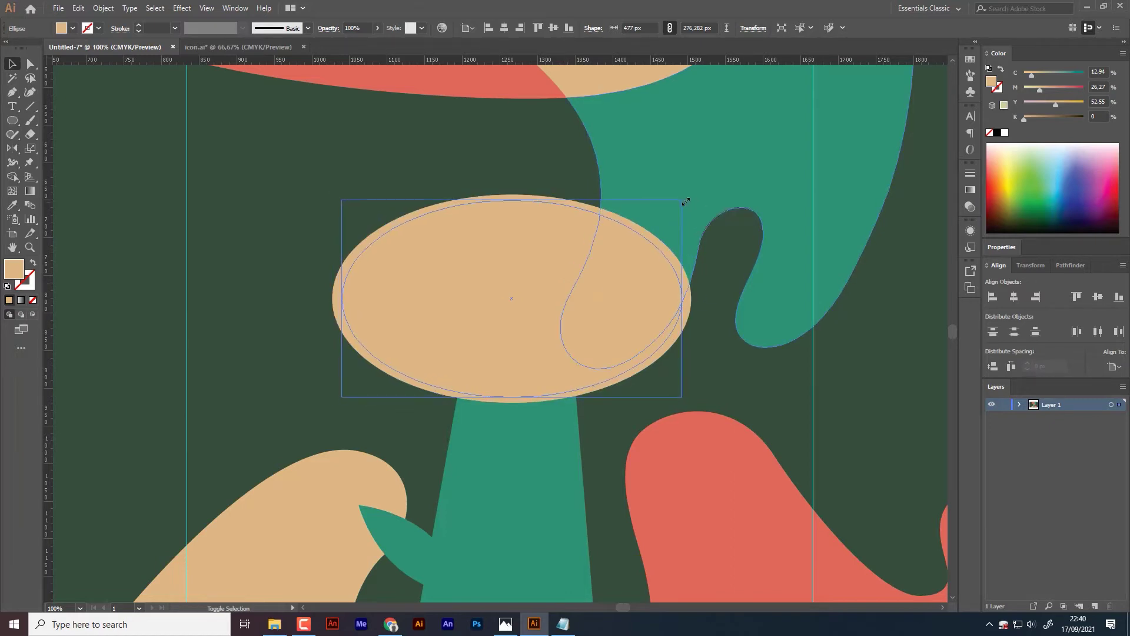
{"action": "scroll", "coordinate": [717, 330], "scroll_direction": "up", "scroll_amount": 2}
{"action": "scroll", "coordinate": [664, 366], "scroll_direction": "down", "scroll_amount": 1}
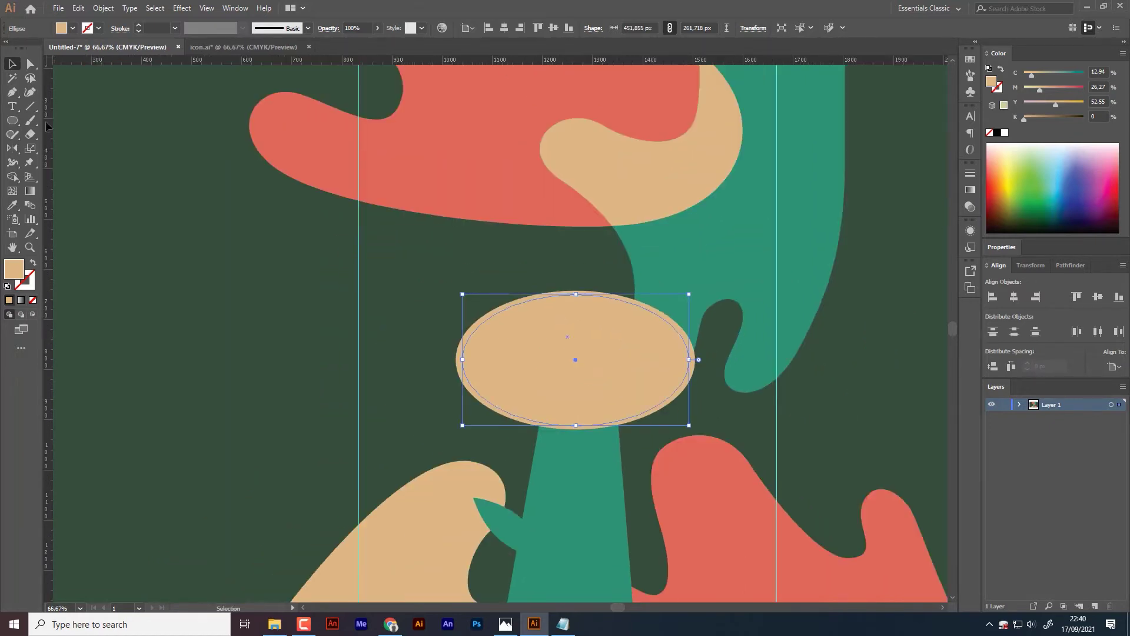
Step: Colour the smaller inner oval with the orange swatch
{"action": "left_click", "coordinate": [13, 205]}
{"action": "left_click_drag", "start_coordinate": [256, 349], "coordinate": [610, 305]}
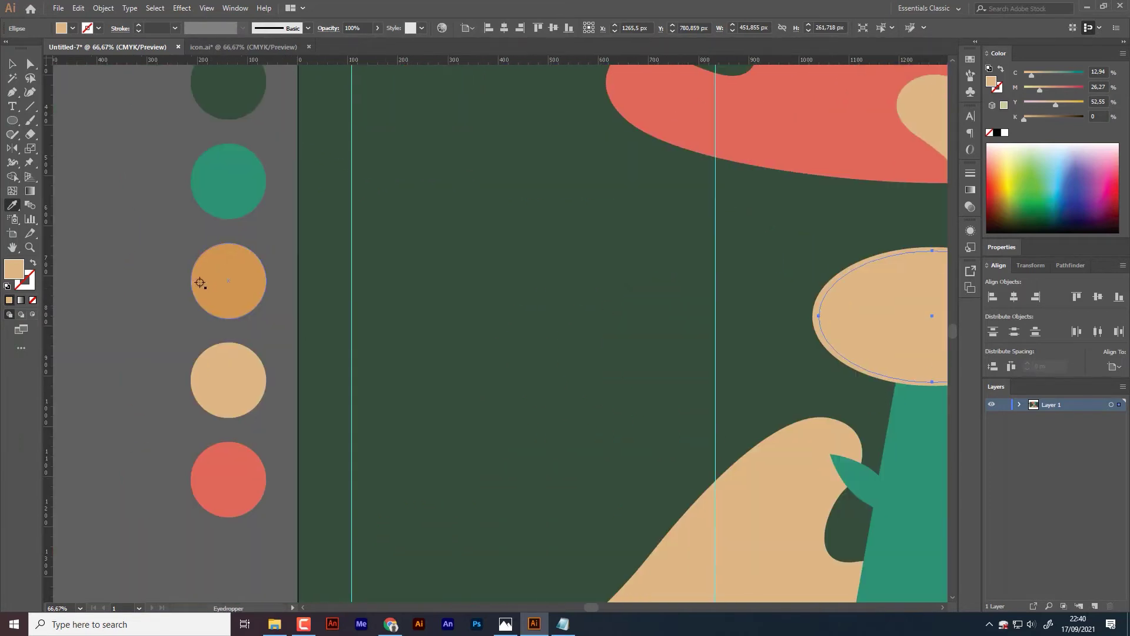
{"action": "left_click", "coordinate": [202, 285]}
{"action": "left_click_drag", "start_coordinate": [529, 295], "coordinate": [293, 270]}
{"action": "left_click", "coordinate": [12, 64]}
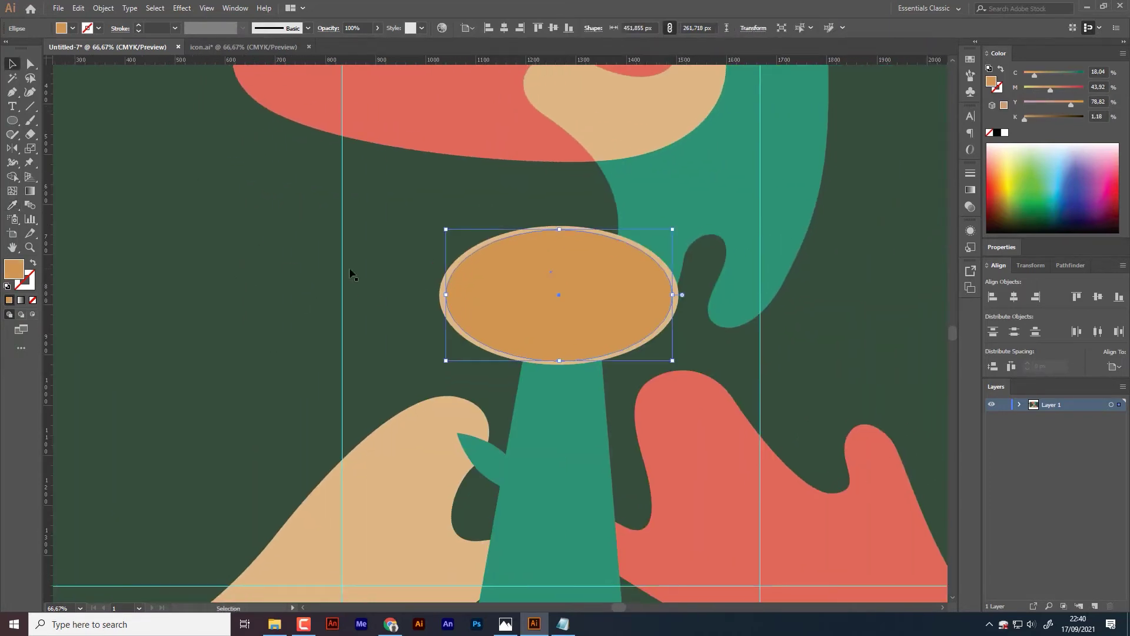
{"action": "left_click", "coordinate": [355, 258]}
Step: Pen-draw a wavy three-anchor crease across the bean and make it a stroke
{"action": "key", "text": "p"}
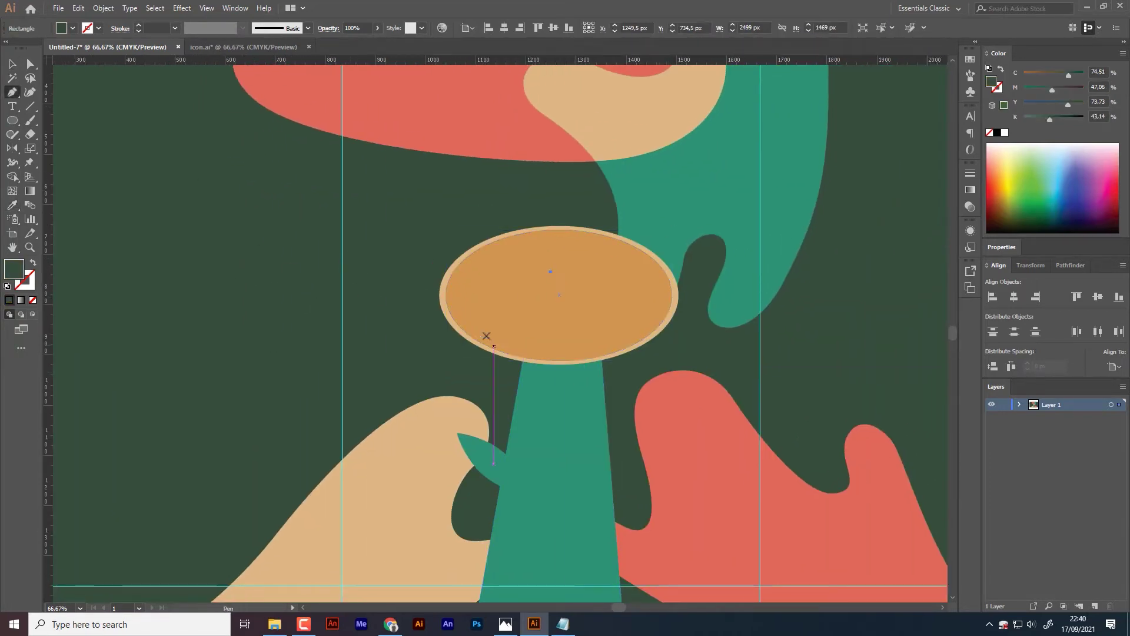
{"action": "left_click", "coordinate": [440, 302]}
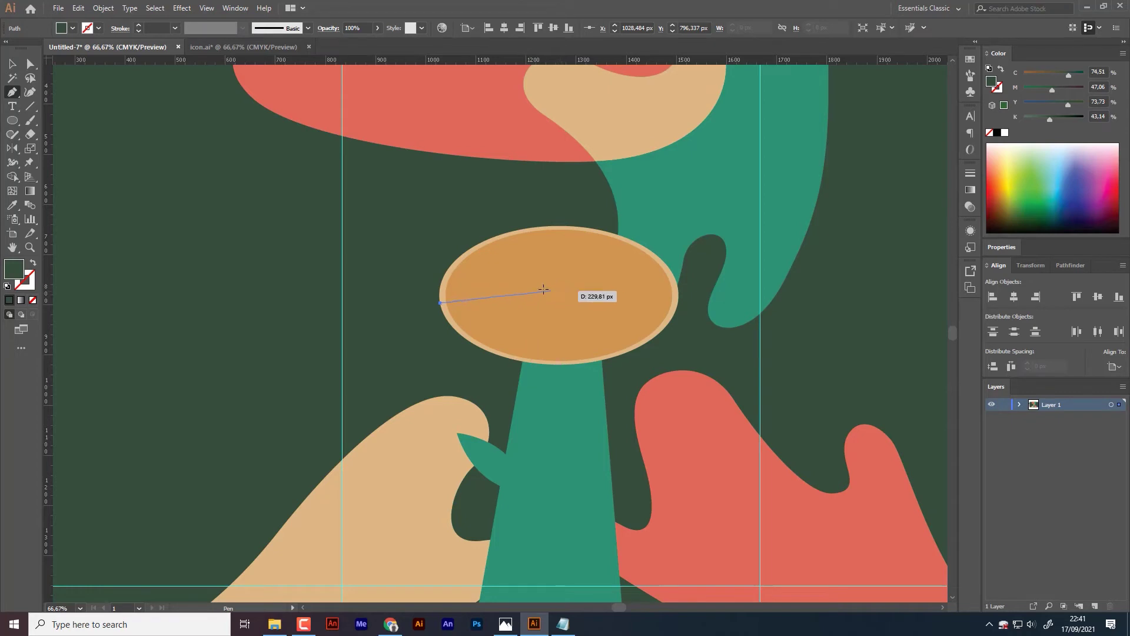
{"action": "left_click_drag", "start_coordinate": [604, 305], "coordinate": [645, 307]}
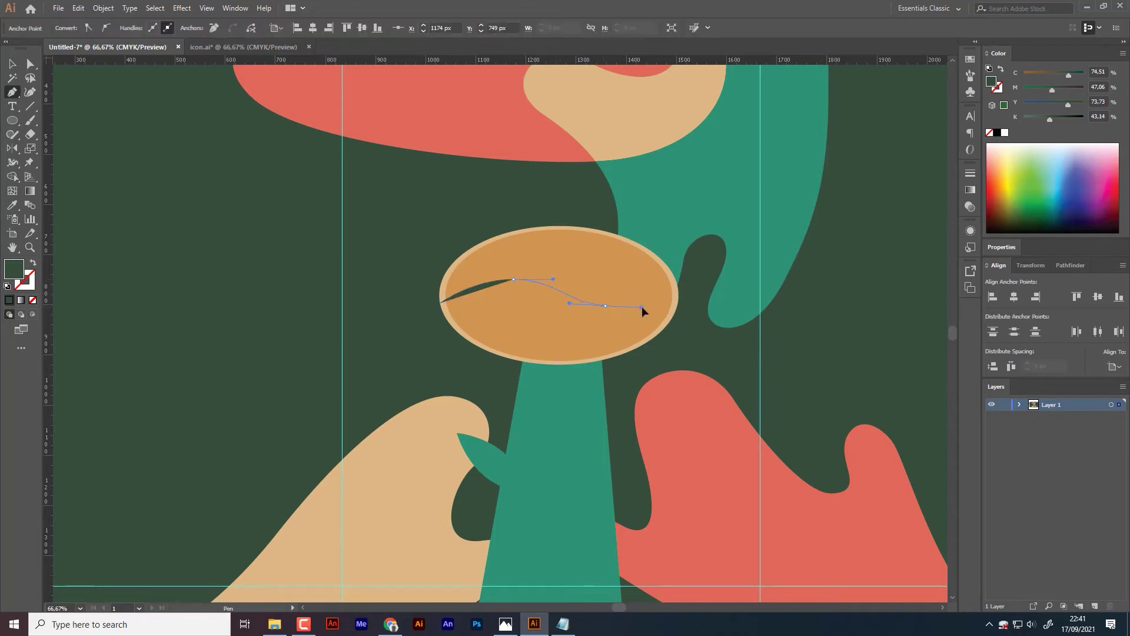
{"action": "left_click", "coordinate": [676, 287]}
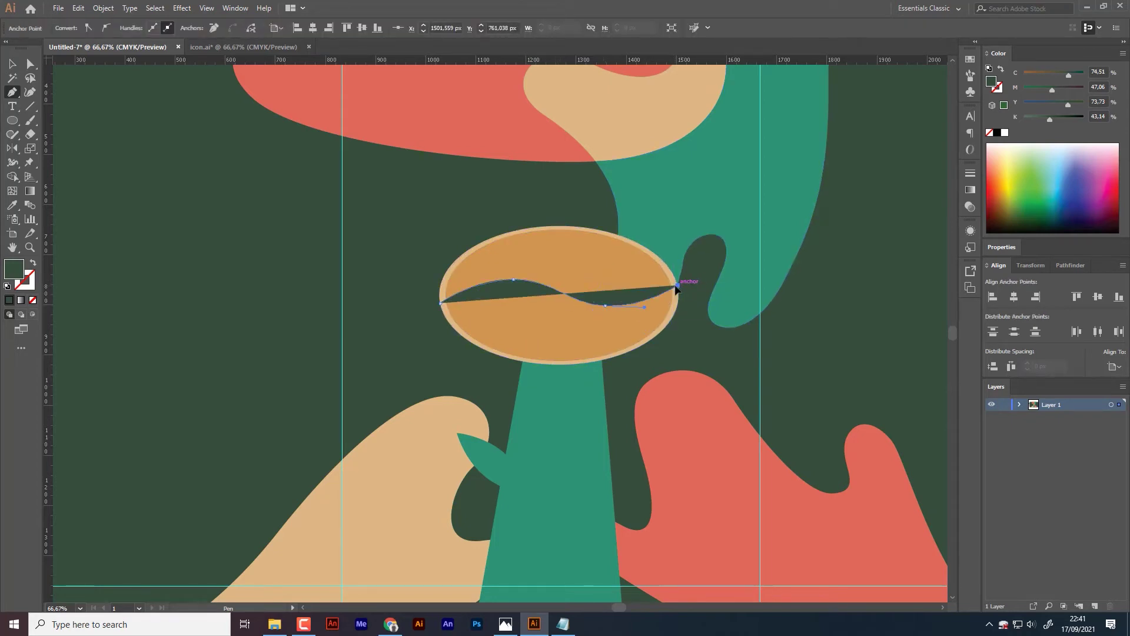
{"action": "left_click", "coordinate": [33, 263]}
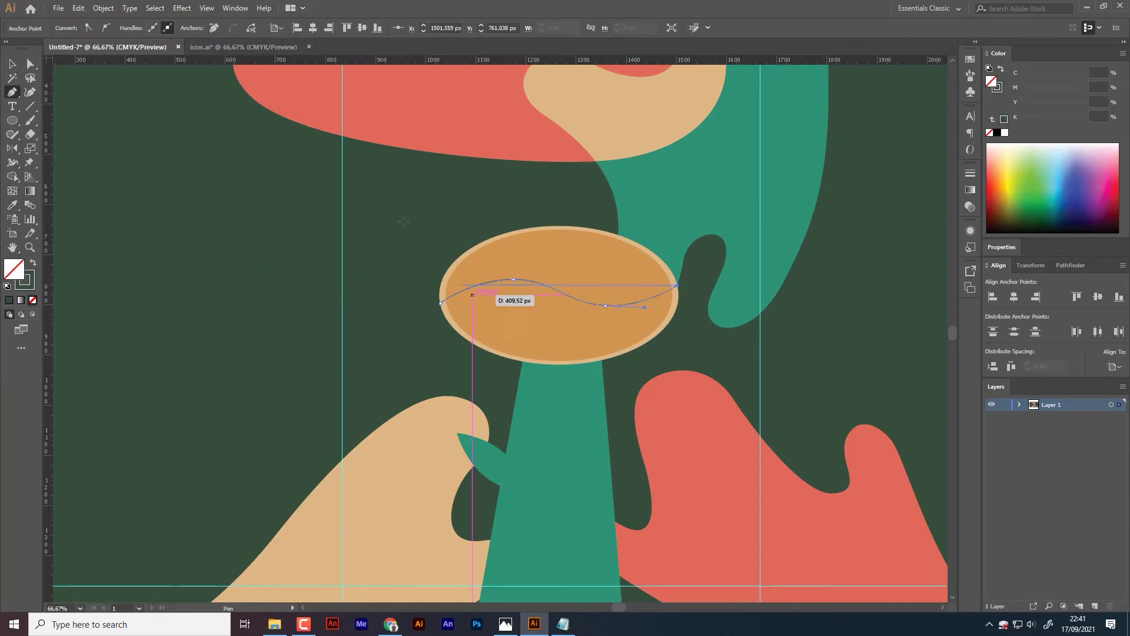
{"action": "left_click", "coordinate": [33, 283]}
Step: Give the crease a light tan 12 pt stroke
{"action": "key", "text": "v"}
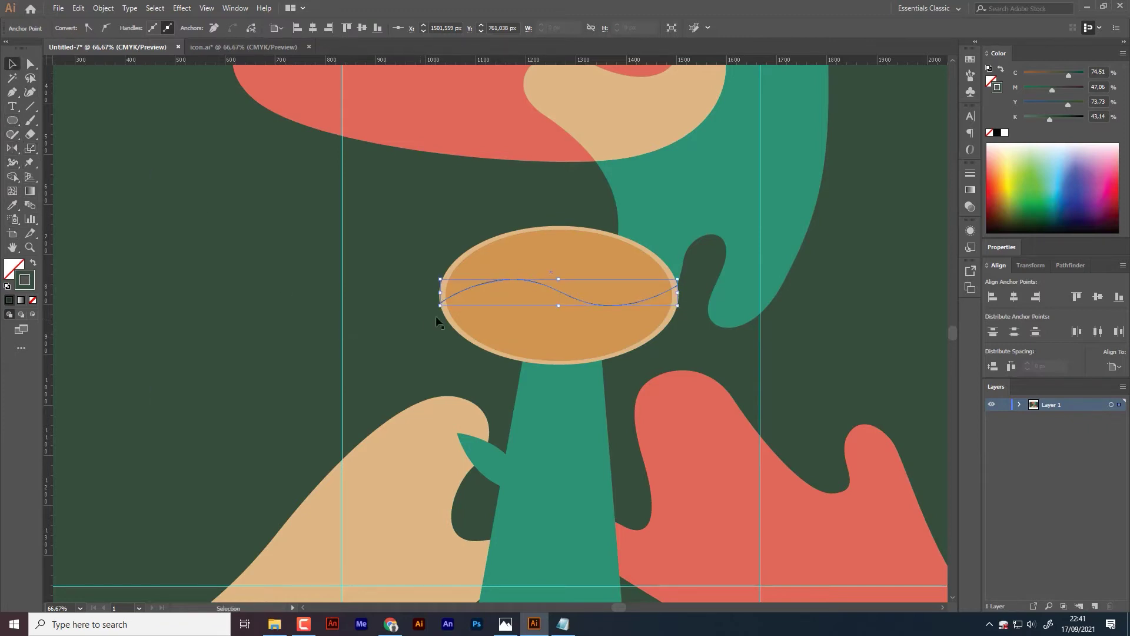
{"action": "left_click", "coordinate": [479, 285]}
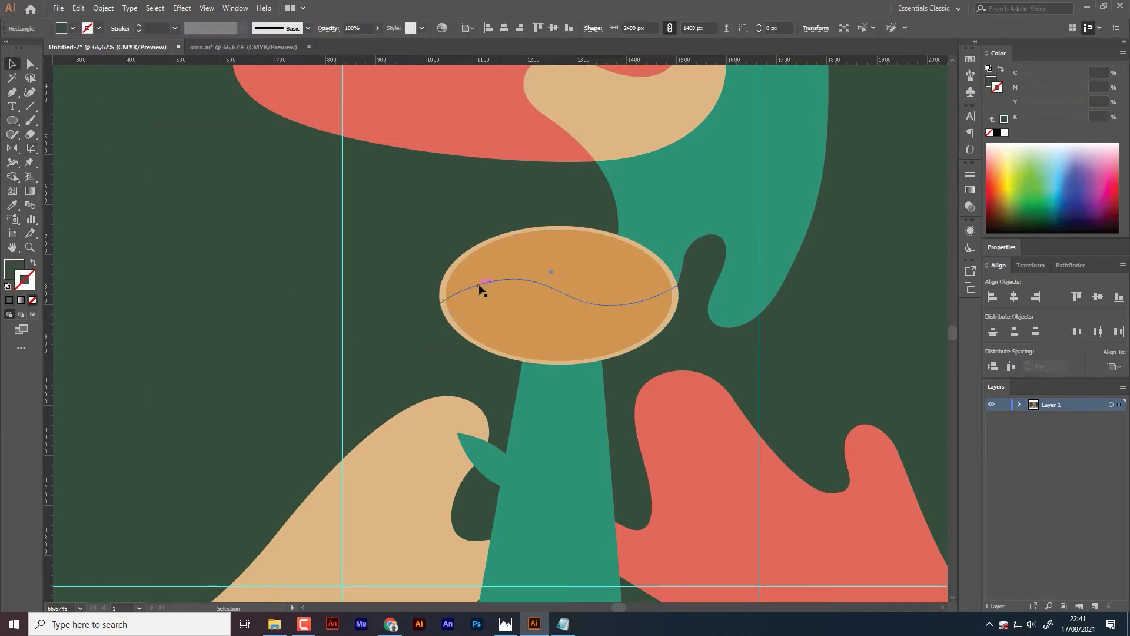
{"action": "left_click", "coordinate": [138, 26]}
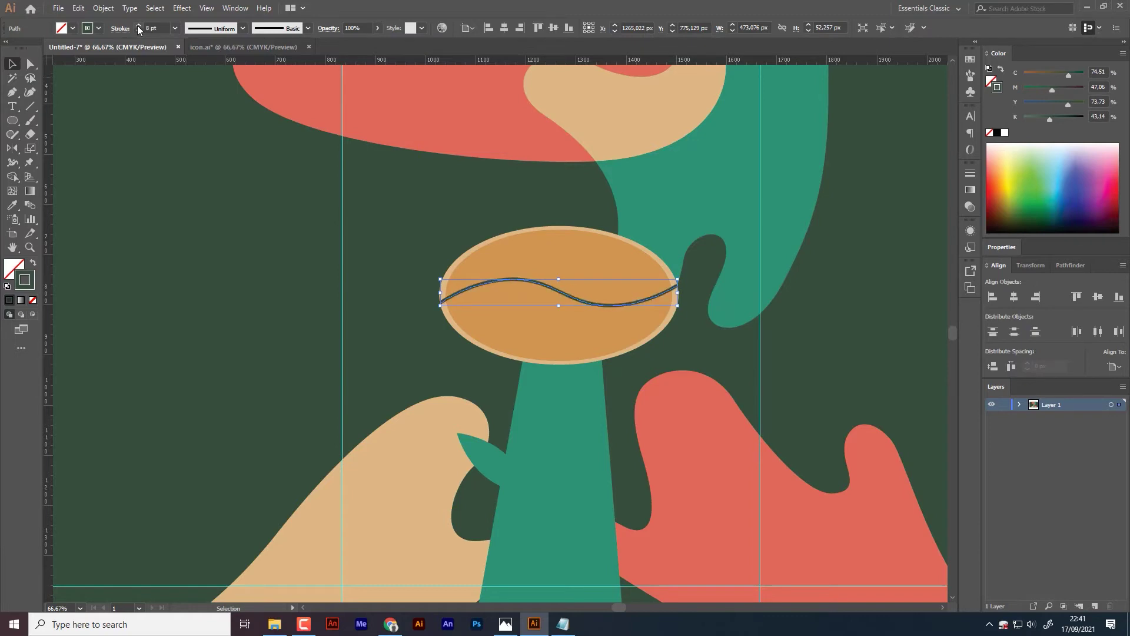
{"action": "left_click", "coordinate": [137, 25]}
{"action": "double_click", "coordinate": [24, 280]}
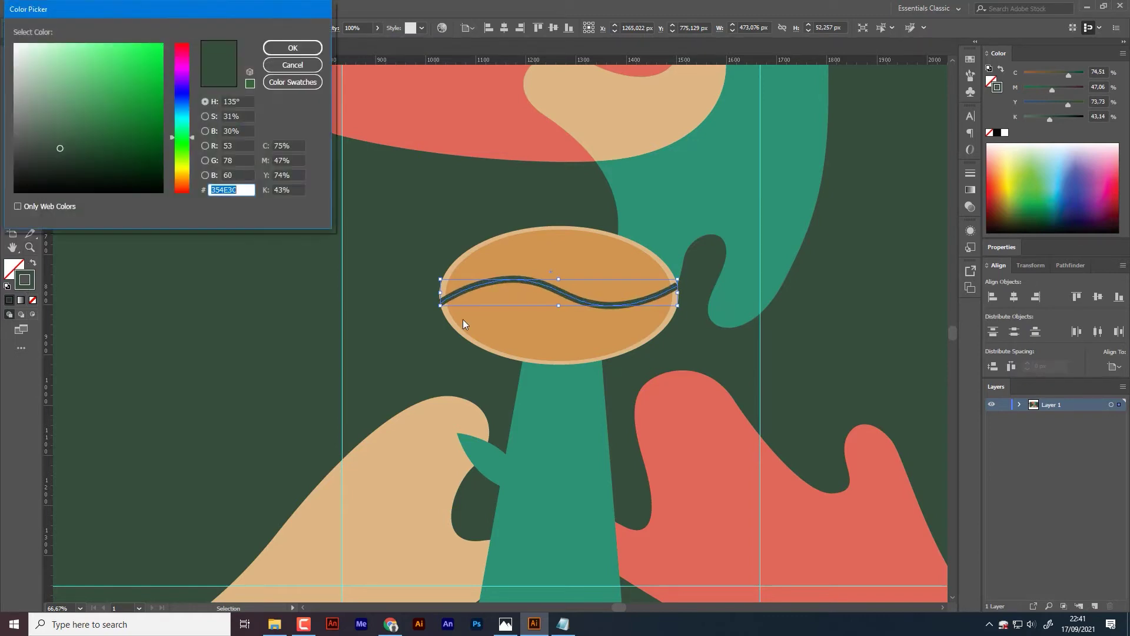
{"action": "left_click", "coordinate": [298, 68]}
{"action": "left_click", "coordinate": [33, 265]}
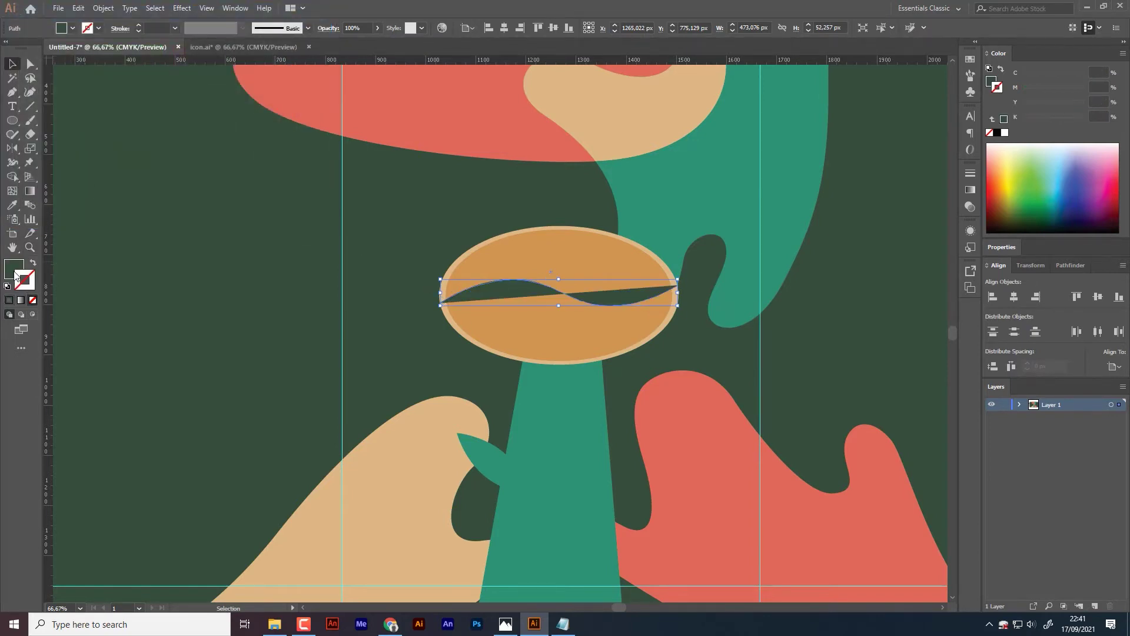
{"action": "left_click", "coordinate": [11, 205]}
{"action": "left_click", "coordinate": [452, 409]}
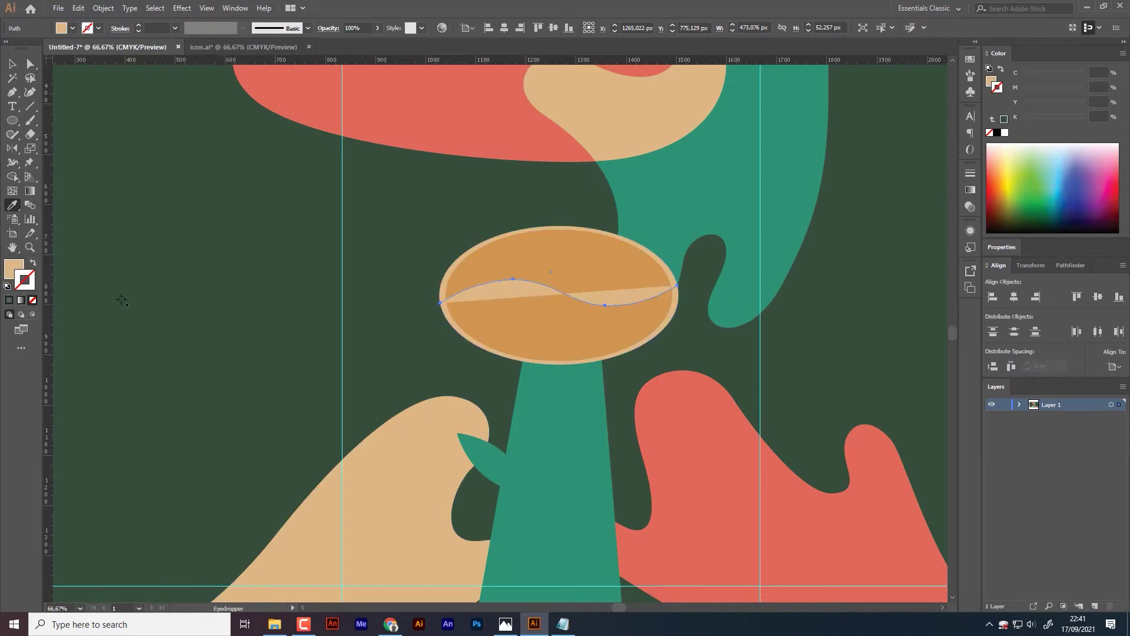
{"action": "left_click", "coordinate": [34, 266]}
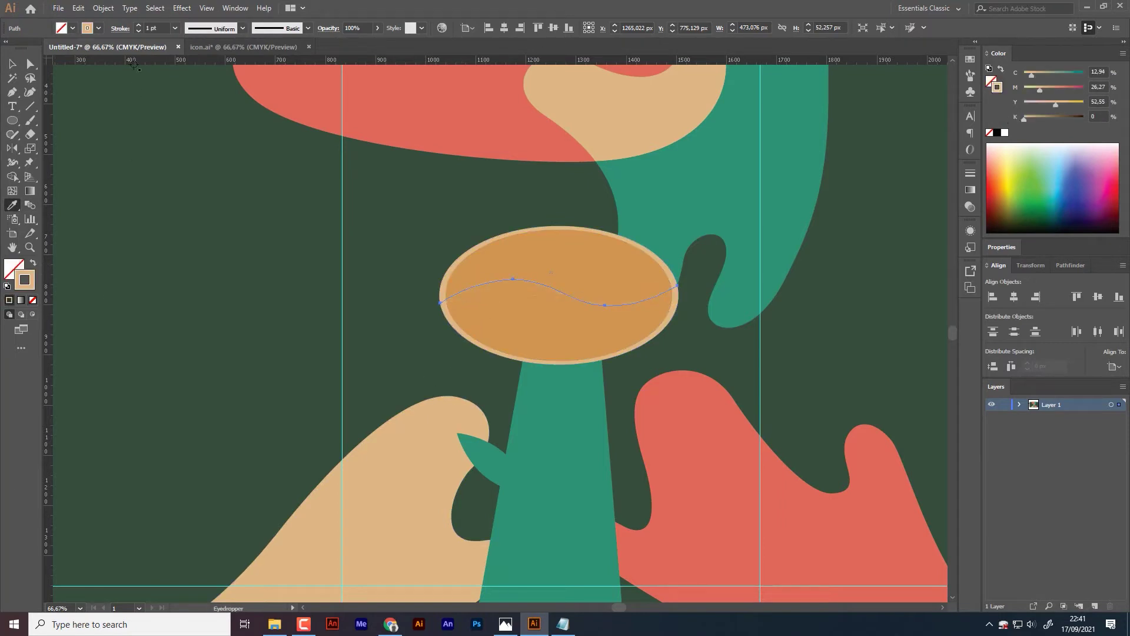
{"action": "triple_click", "coordinate": [139, 25]}
Step: Adjust the crease's end points so its right end tucks inside the rim
{"action": "scroll", "coordinate": [492, 325], "scroll_direction": "up", "scroll_amount": 1}
{"action": "scroll", "coordinate": [500, 373], "scroll_direction": "up", "scroll_amount": 2}
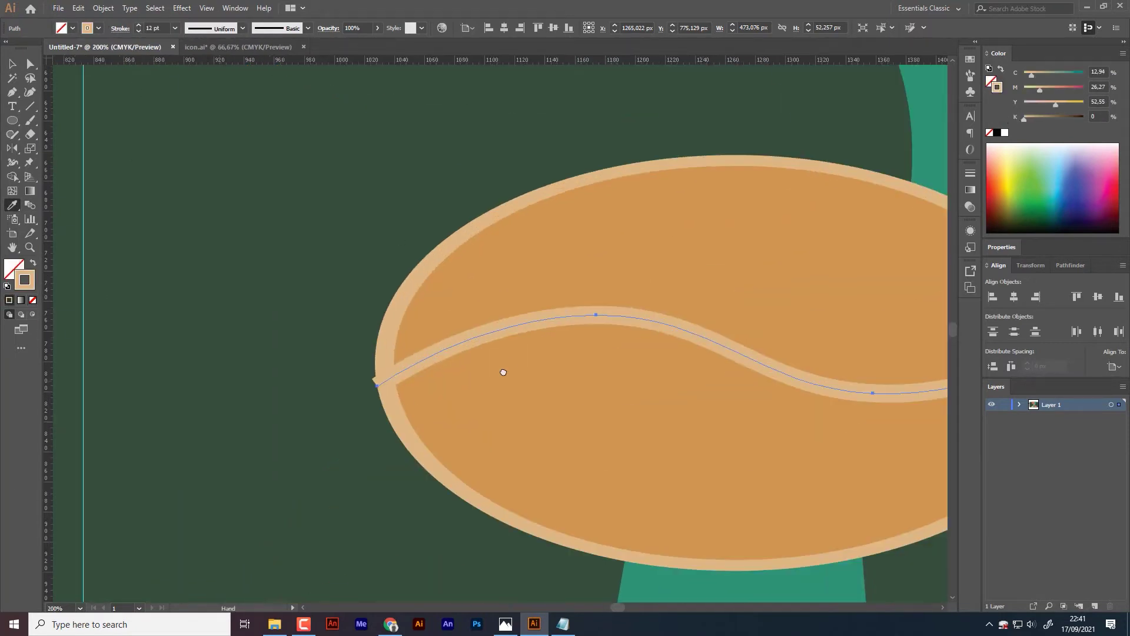
{"action": "key", "text": "a"}
{"action": "left_click", "coordinate": [344, 345]}
{"action": "scroll", "coordinate": [406, 341], "scroll_direction": "right", "scroll_amount": 5}
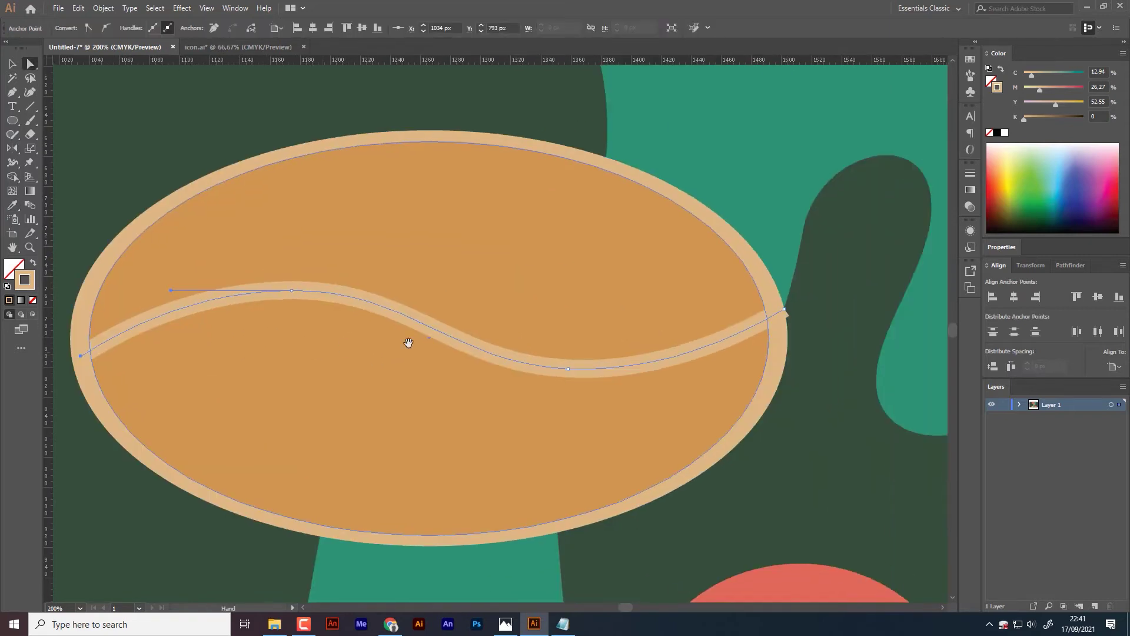
{"action": "left_click_drag", "start_coordinate": [785, 314], "coordinate": [778, 318]}
{"action": "scroll", "coordinate": [736, 353], "scroll_direction": "down", "scroll_amount": 1}
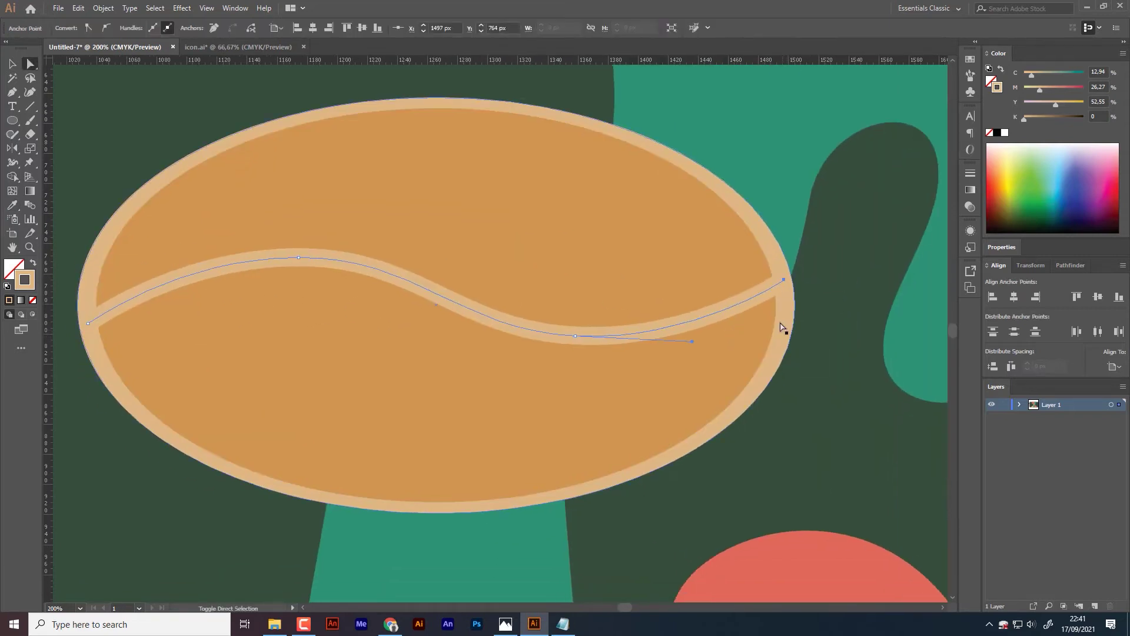
Step: Expand the crease's fill and stroke into a filled shape via Object > Expand
{"action": "left_click", "coordinate": [103, 8]}
{"action": "left_click", "coordinate": [114, 131]}
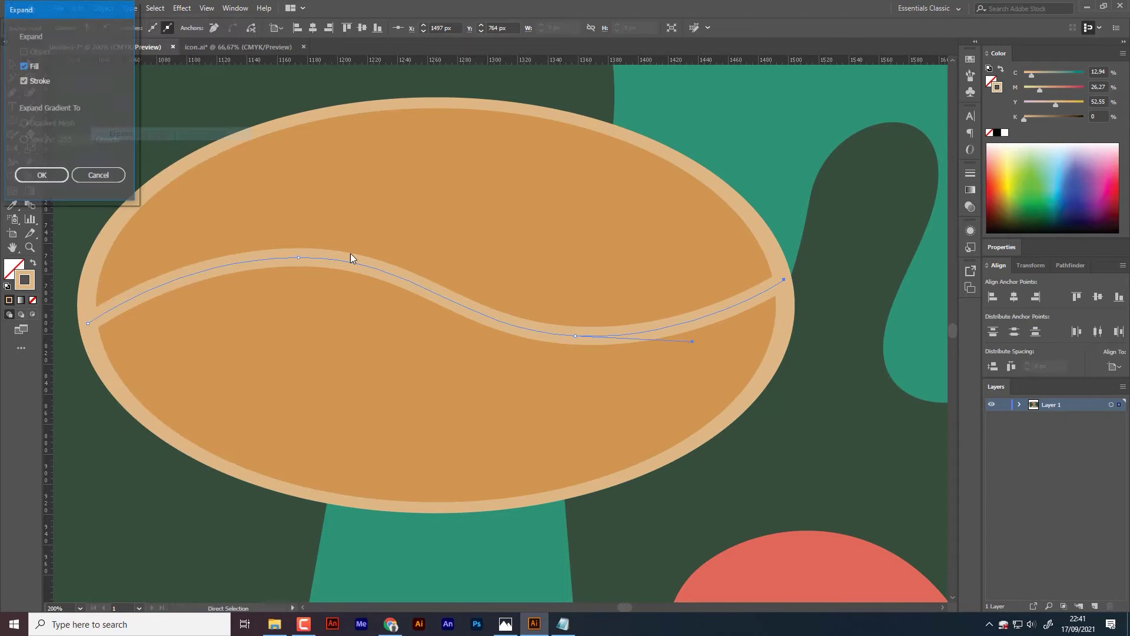
{"action": "left_click", "coordinate": [40, 175]}
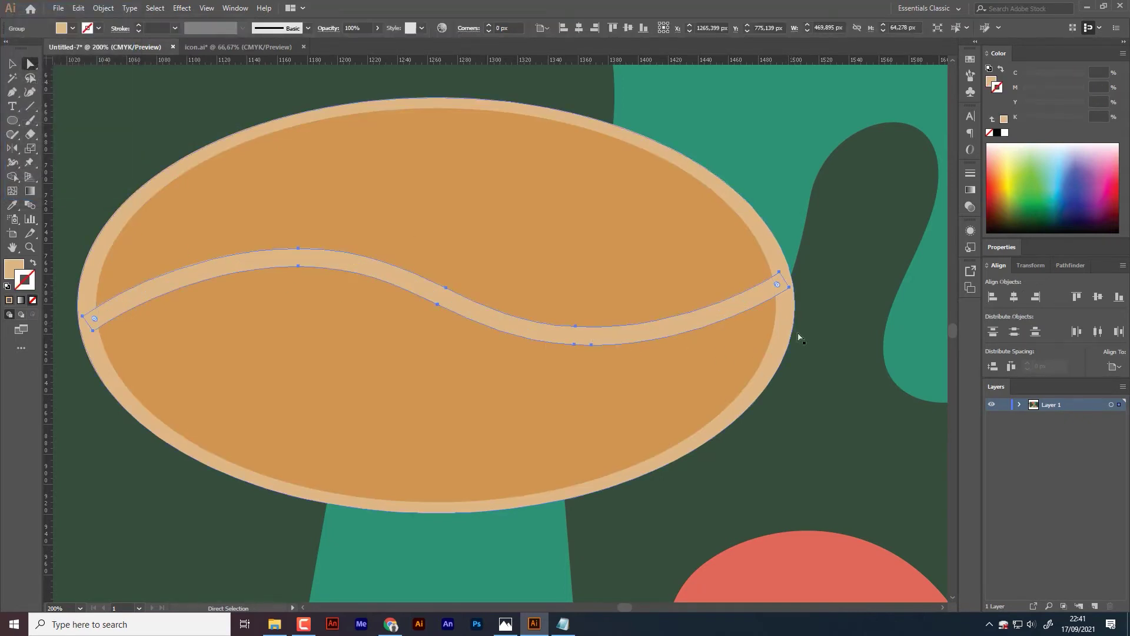
{"action": "left_click", "coordinate": [790, 347]}
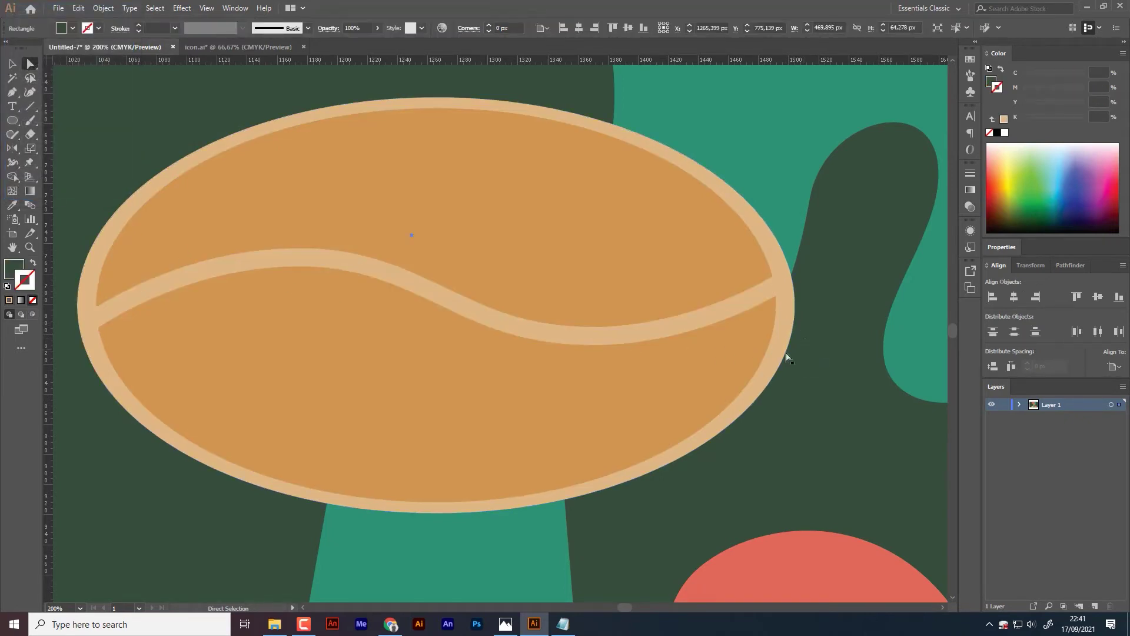
Step: Group the bean with its stripe and tilt the group counter-clockwise
{"action": "left_click", "coordinate": [8, 64]}
{"action": "left_click", "coordinate": [214, 270], "text": "shift"}
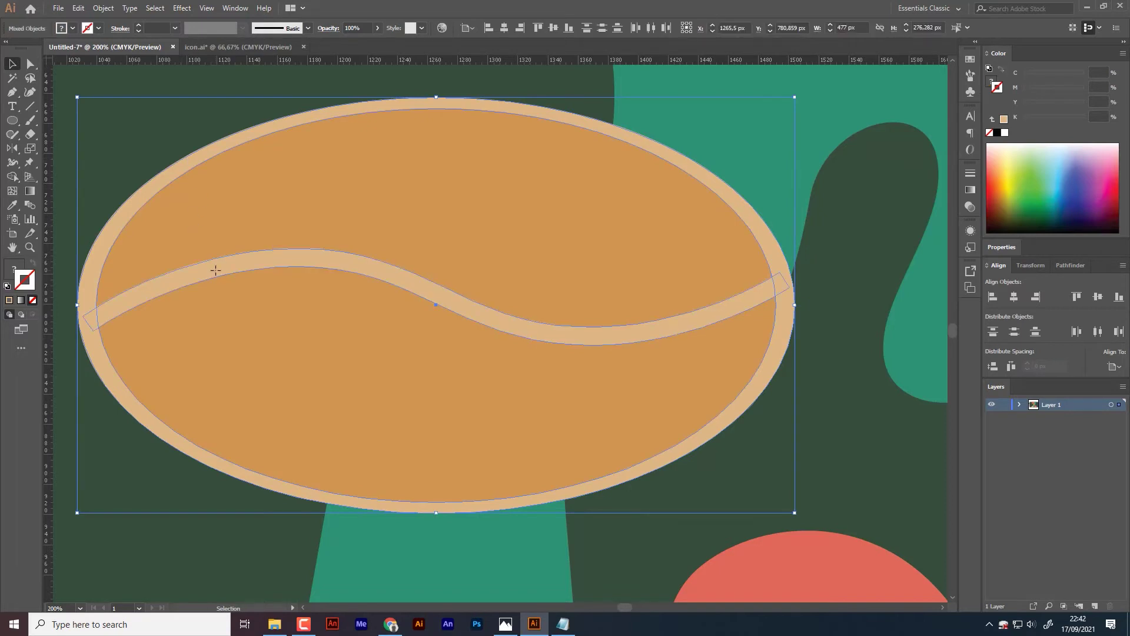
{"action": "right_click", "coordinate": [216, 271]}
{"action": "left_click", "coordinate": [256, 342]}
{"action": "scroll", "coordinate": [460, 347], "scroll_direction": "down", "scroll_amount": 2}
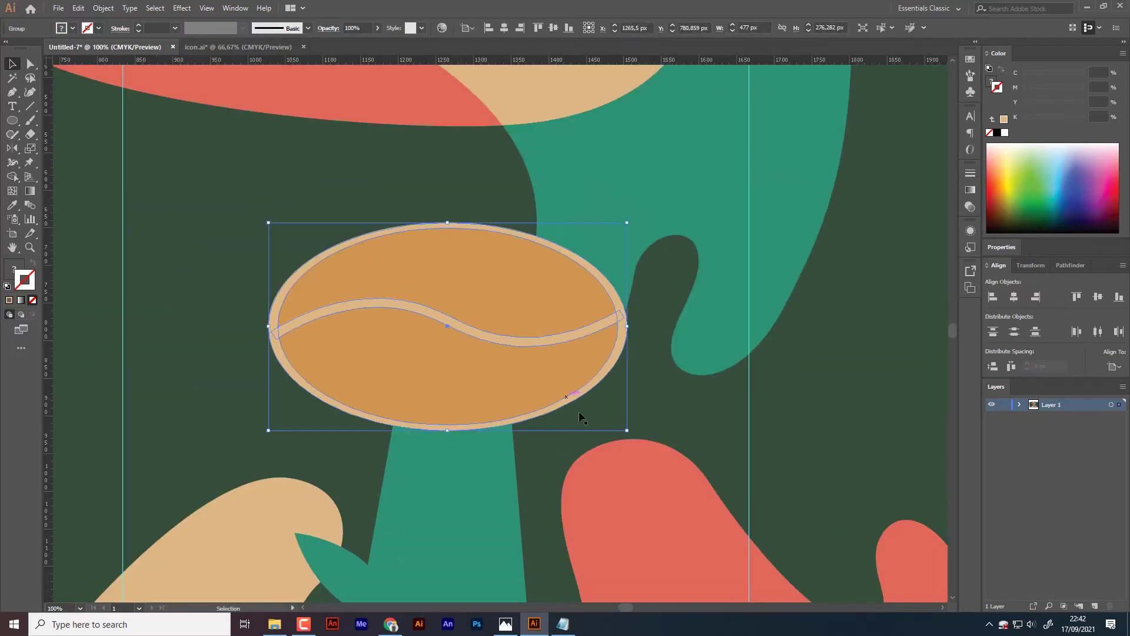
{"action": "left_click_drag", "start_coordinate": [637, 440], "coordinate": [653, 362]}
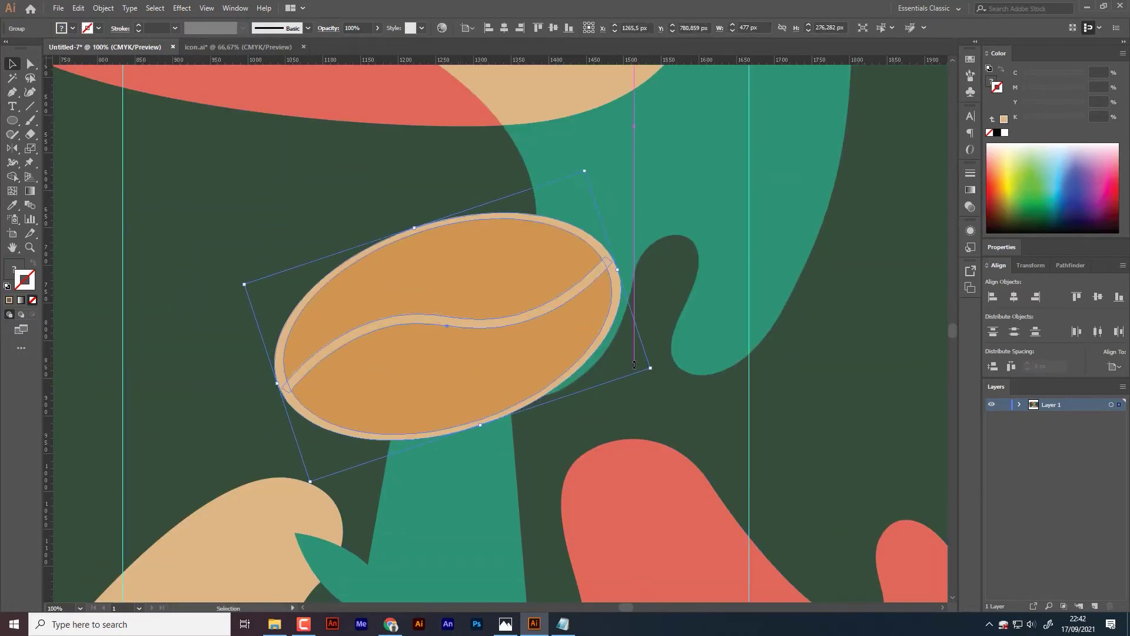
{"action": "scroll", "coordinate": [537, 337], "scroll_direction": "down", "scroll_amount": 1}
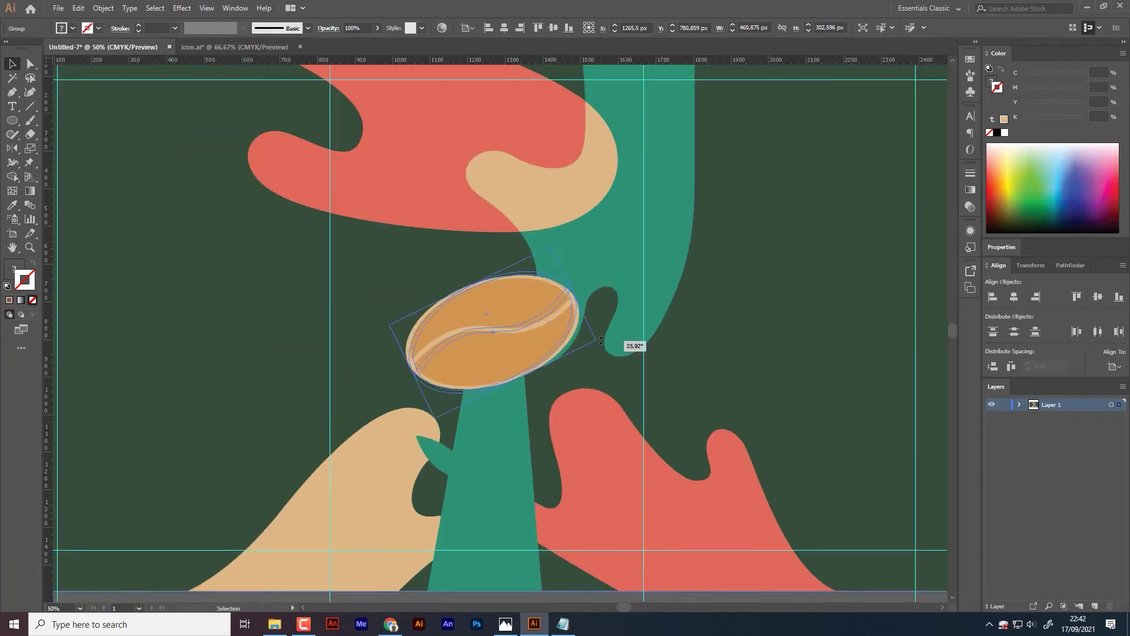
{"action": "left_click_drag", "start_coordinate": [600, 354], "coordinate": [631, 346]}
Step: Shift the bean, trunk and leaf left and reshape the trunk's bottom corners
{"action": "left_click", "coordinate": [531, 436]}
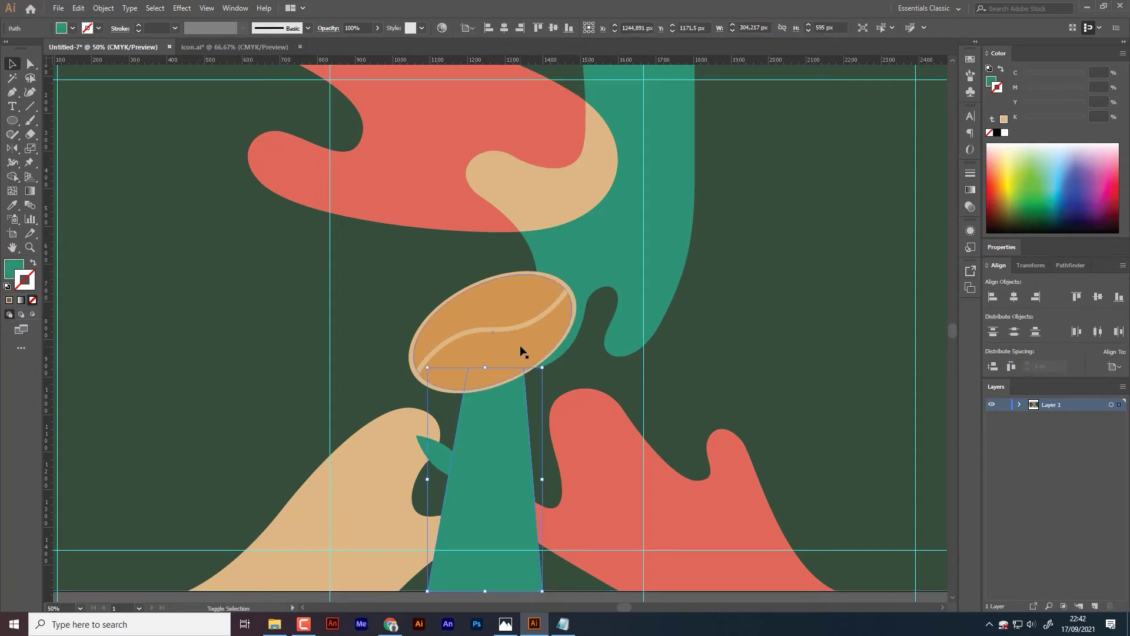
{"action": "left_click_drag", "start_coordinate": [522, 353], "coordinate": [507, 347]}
{"action": "left_click_drag", "start_coordinate": [441, 458], "coordinate": [418, 453]}
{"action": "scroll", "coordinate": [467, 399], "scroll_direction": "down", "scroll_amount": 3}
{"action": "key", "text": "a"}
{"action": "left_click_drag", "start_coordinate": [535, 524], "coordinate": [546, 525]}
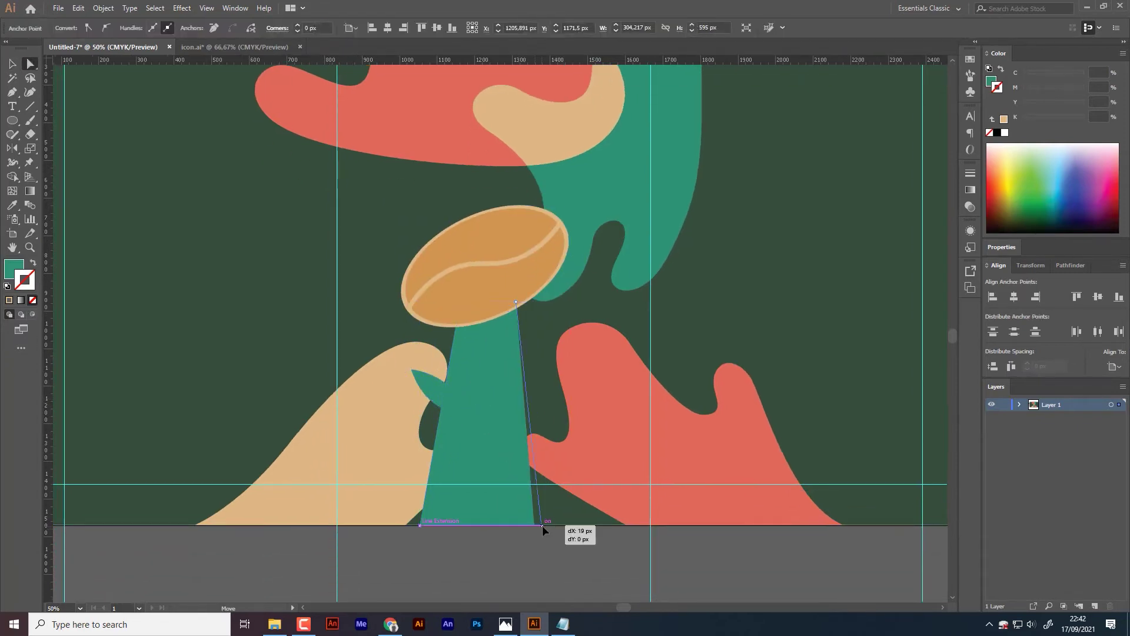
{"action": "left_click_drag", "start_coordinate": [421, 524], "coordinate": [440, 525]}
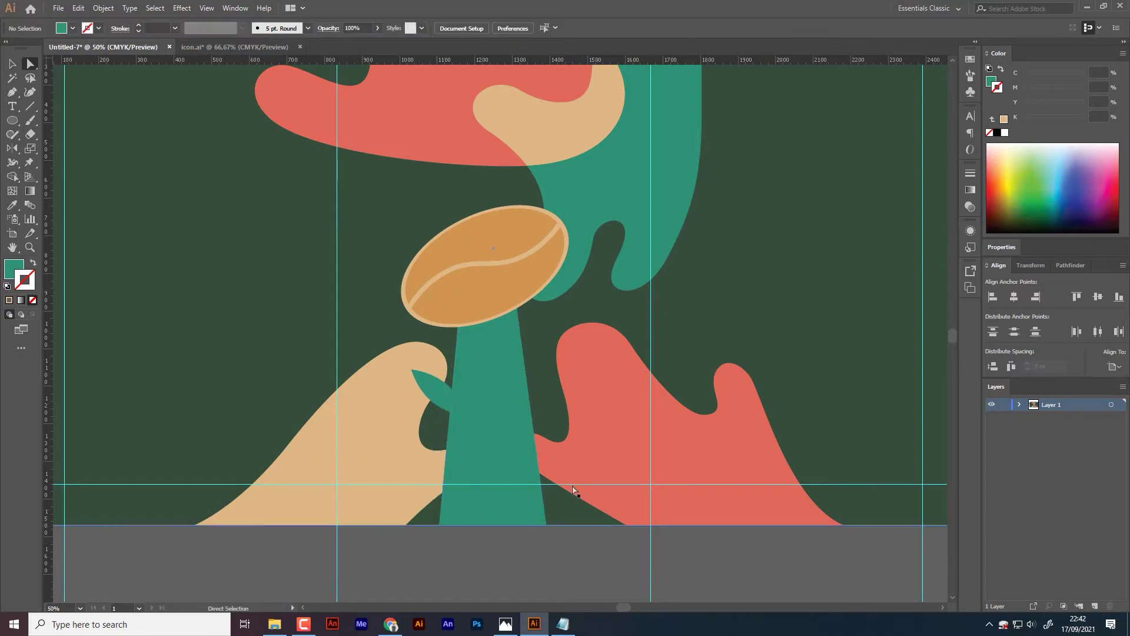
Step: Move the bean group slightly down onto the trunk
{"action": "left_click", "coordinate": [516, 292]}
{"action": "key", "text": "v"}
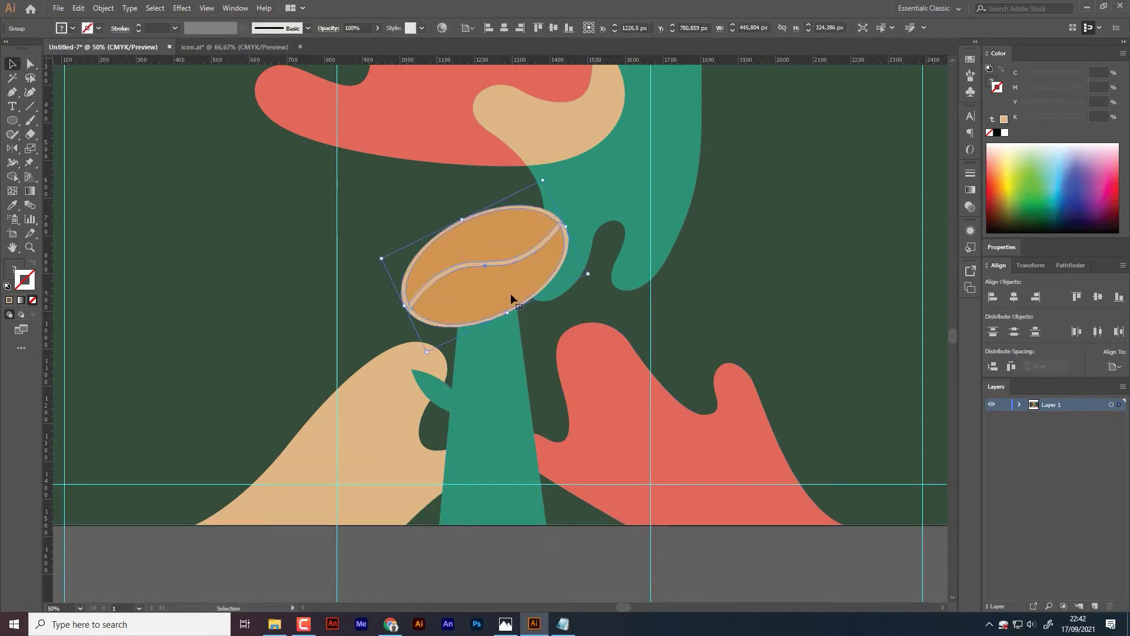
{"action": "left_click_drag", "start_coordinate": [512, 297], "coordinate": [513, 322]}
{"action": "left_click", "coordinate": [444, 399]}
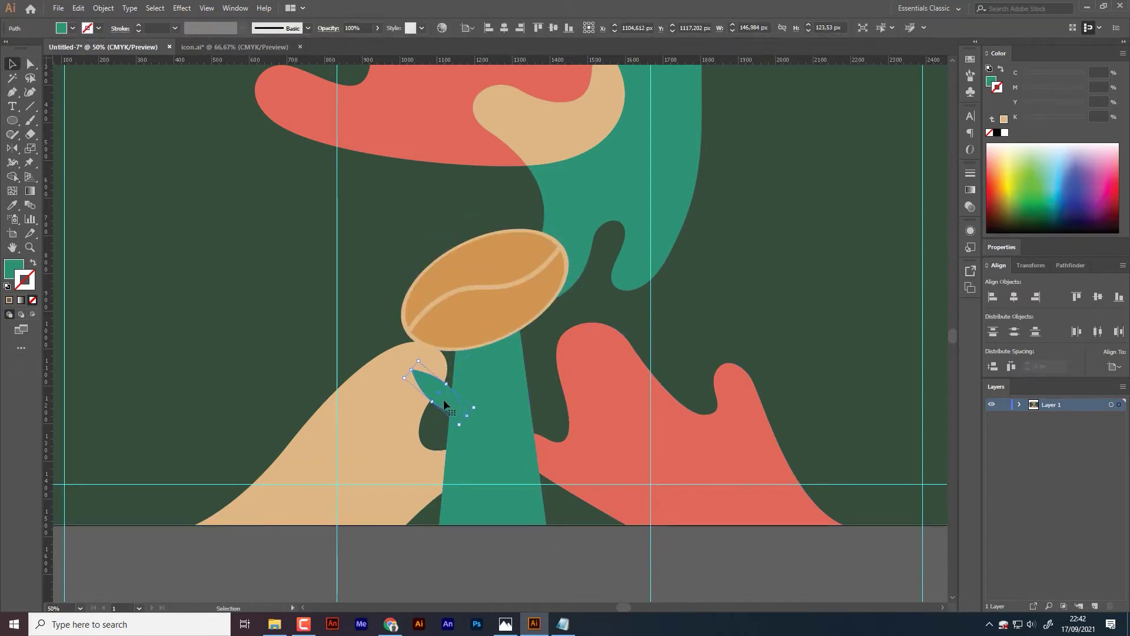
{"action": "key", "text": "ctrl+minus"}
{"action": "left_click", "coordinate": [570, 534]}
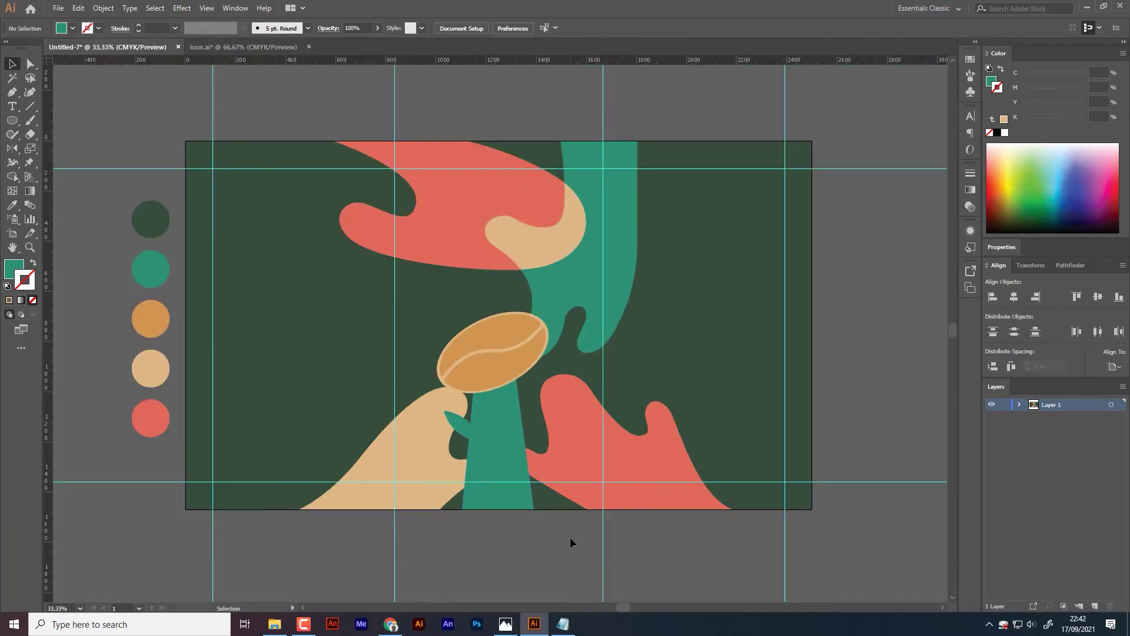
Step: Enlarge the bean group and centre it vertically on the artboard
{"action": "left_click", "coordinate": [534, 344]}
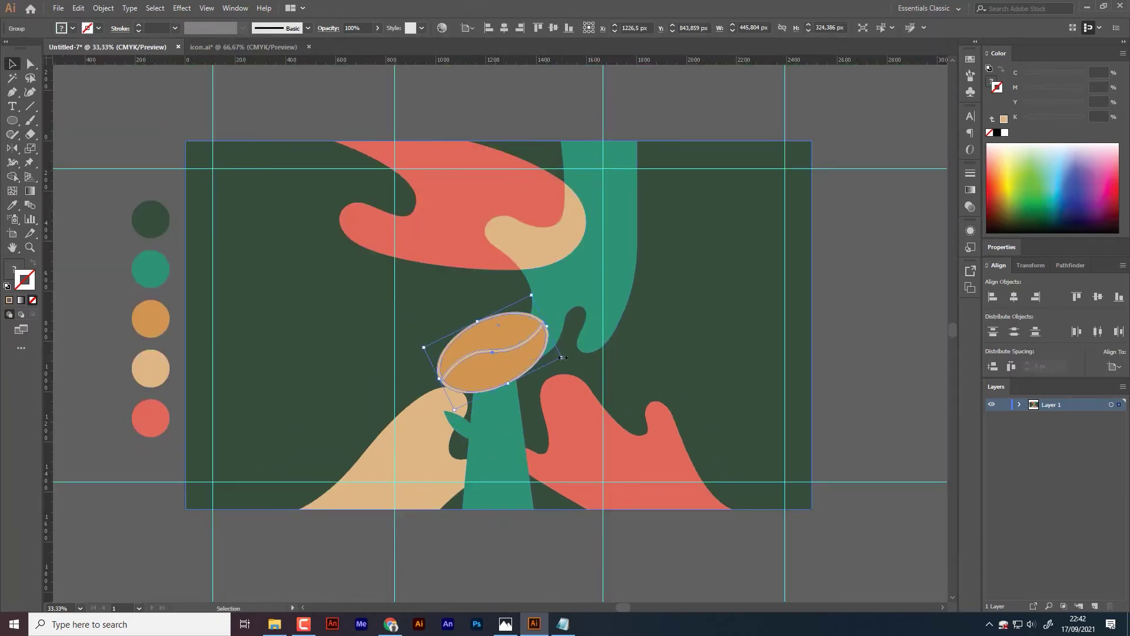
{"action": "mouse_move", "coordinate": [562, 358]}
{"action": "left_mouse_down"}
{"action": "mouse_move", "coordinate": [572, 361]}
{"action": "mouse_move", "coordinate": [531, 353]}
{"action": "left_mouse_up"}
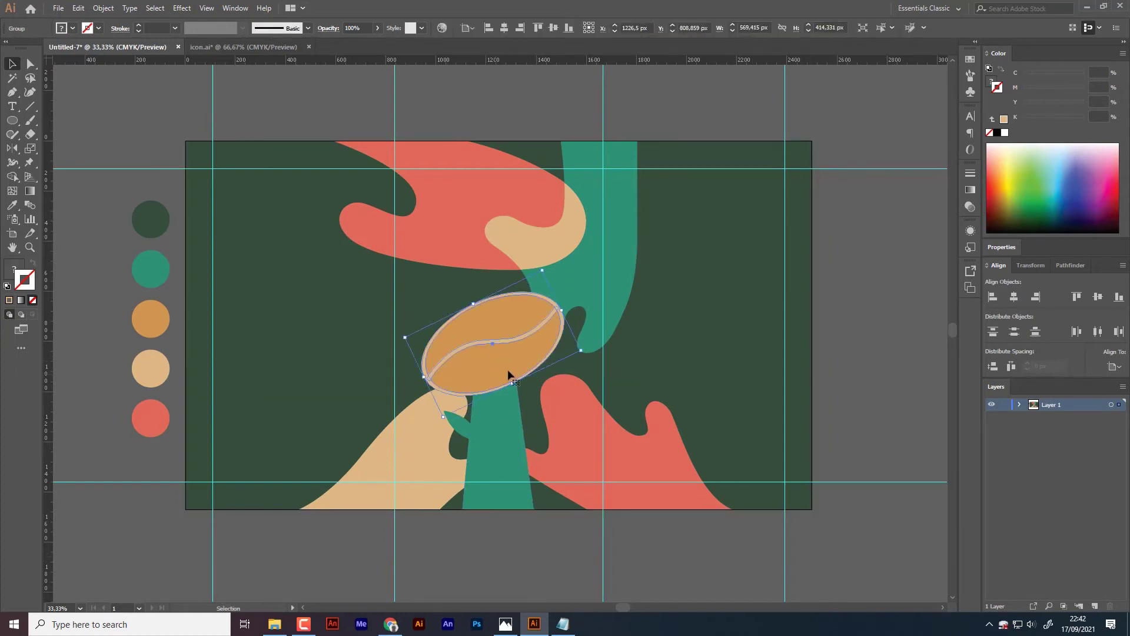
{"action": "left_click", "coordinate": [1098, 298]}
{"action": "left_click", "coordinate": [525, 567]}
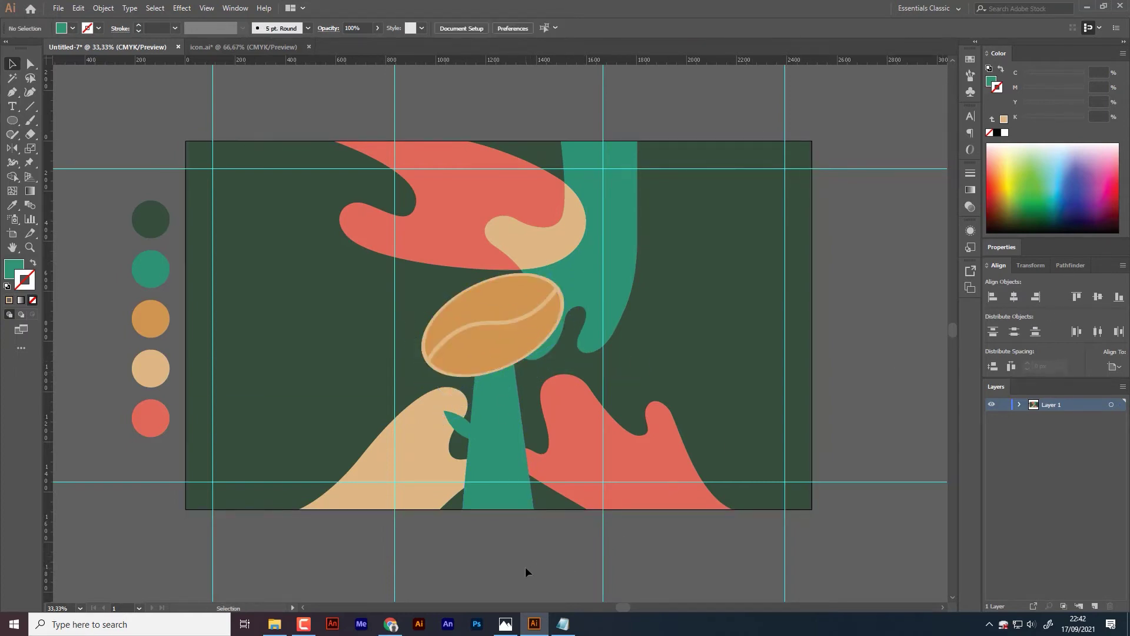
Step: Nudge the beige and coral waves slightly left
{"action": "scroll", "coordinate": [524, 566], "scroll_direction": "up", "scroll_amount": 2}
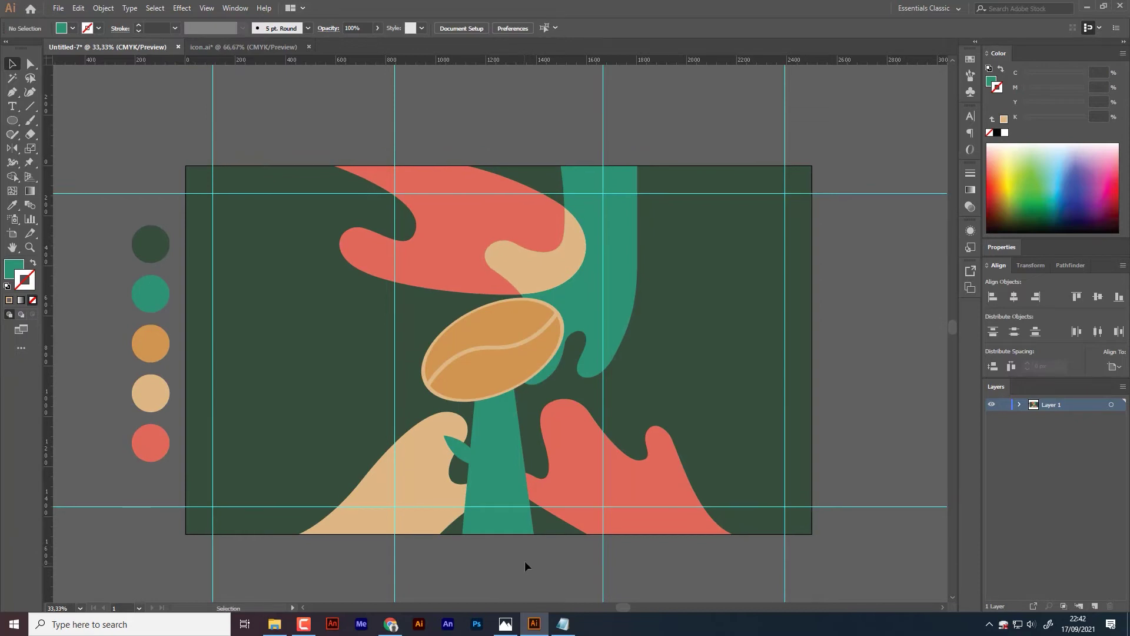
{"action": "left_click_drag", "start_coordinate": [418, 485], "coordinate": [414, 485]}
{"action": "left_click_drag", "start_coordinate": [638, 484], "coordinate": [625, 484]}
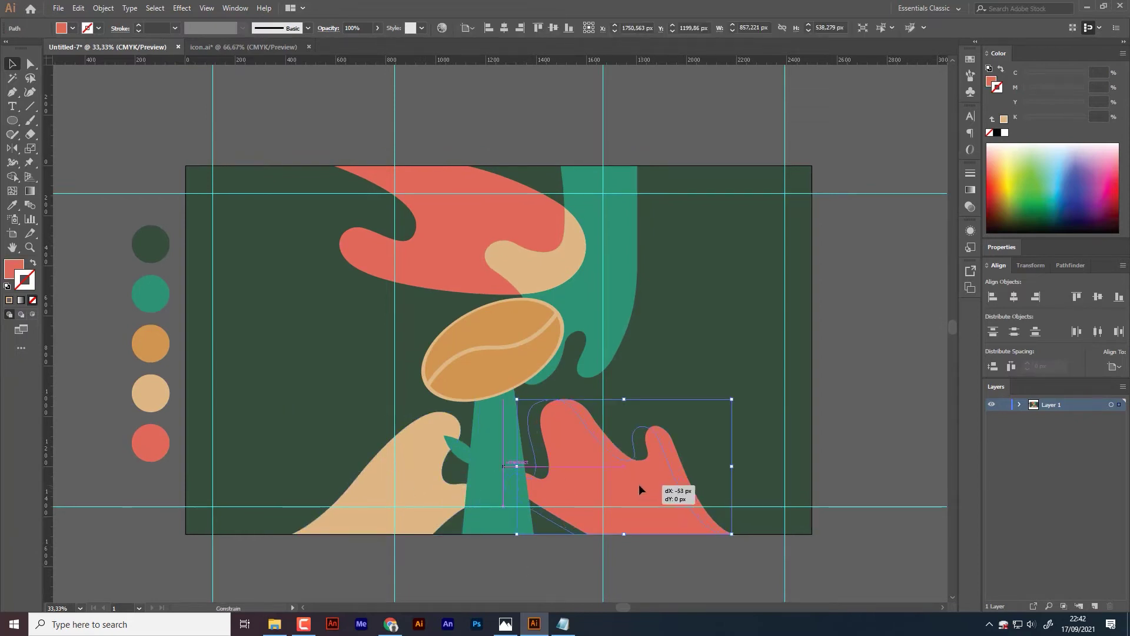
{"action": "left_click", "coordinate": [644, 556]}
{"action": "left_click_drag", "start_coordinate": [679, 551], "coordinate": [680, 574]}
{"action": "left_click_drag", "start_coordinate": [847, 378], "coordinate": [846, 391]}
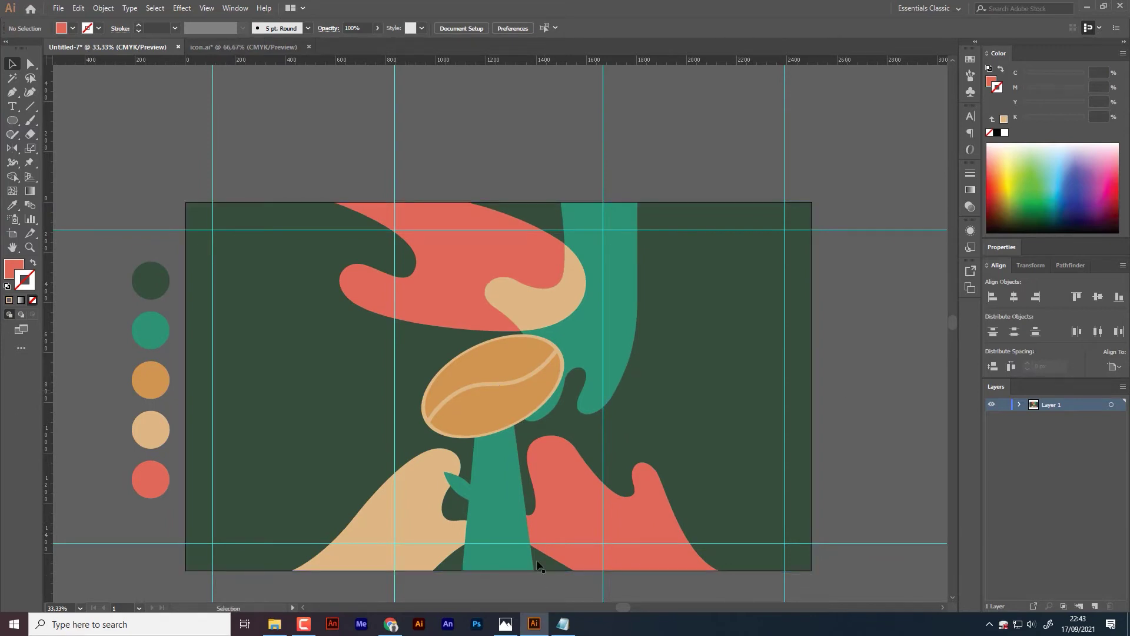
Step: Bring up the label text in Notepad and select the INGRIDIENT paragraph
{"action": "left_click", "coordinate": [563, 624]}
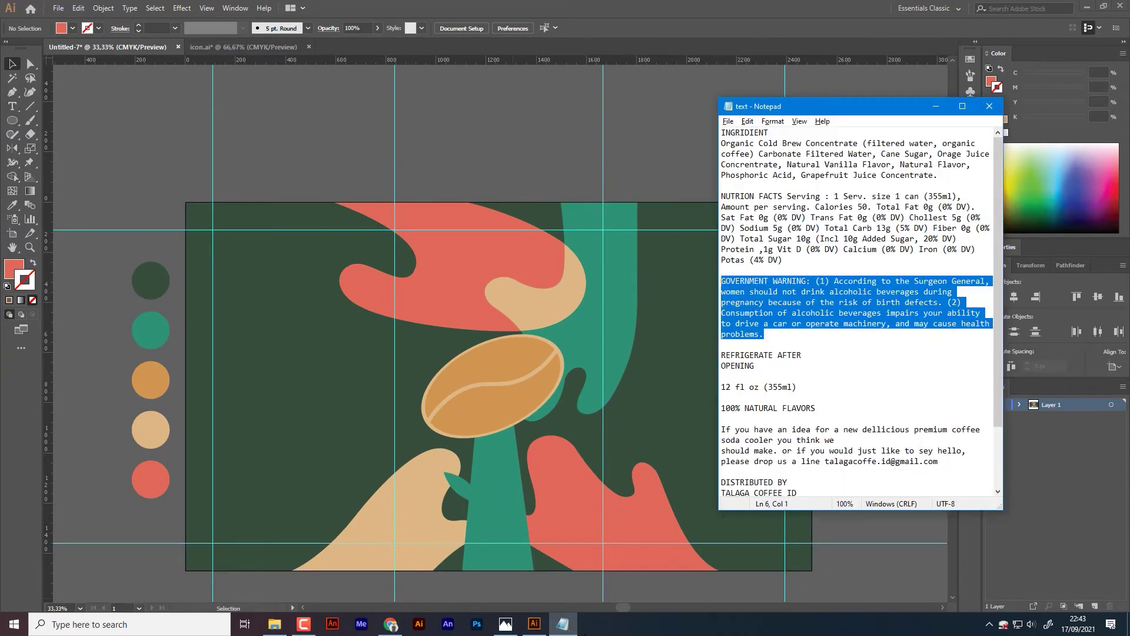
{"action": "left_click", "coordinate": [793, 217]}
{"action": "left_click_drag", "start_coordinate": [947, 178], "coordinate": [722, 129]}
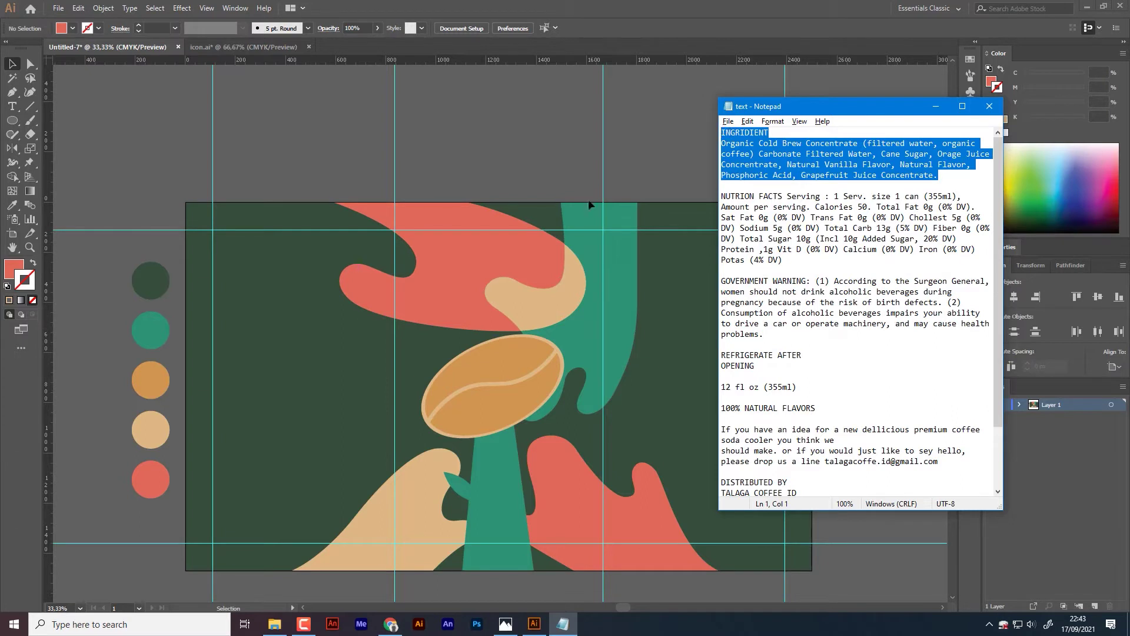
Step: Paste the INGRIDIENT paragraph into an area text box at the artboard's top-left
{"action": "left_click", "coordinate": [11, 106]}
{"action": "left_click_drag", "start_coordinate": [223, 244], "coordinate": [369, 348]}
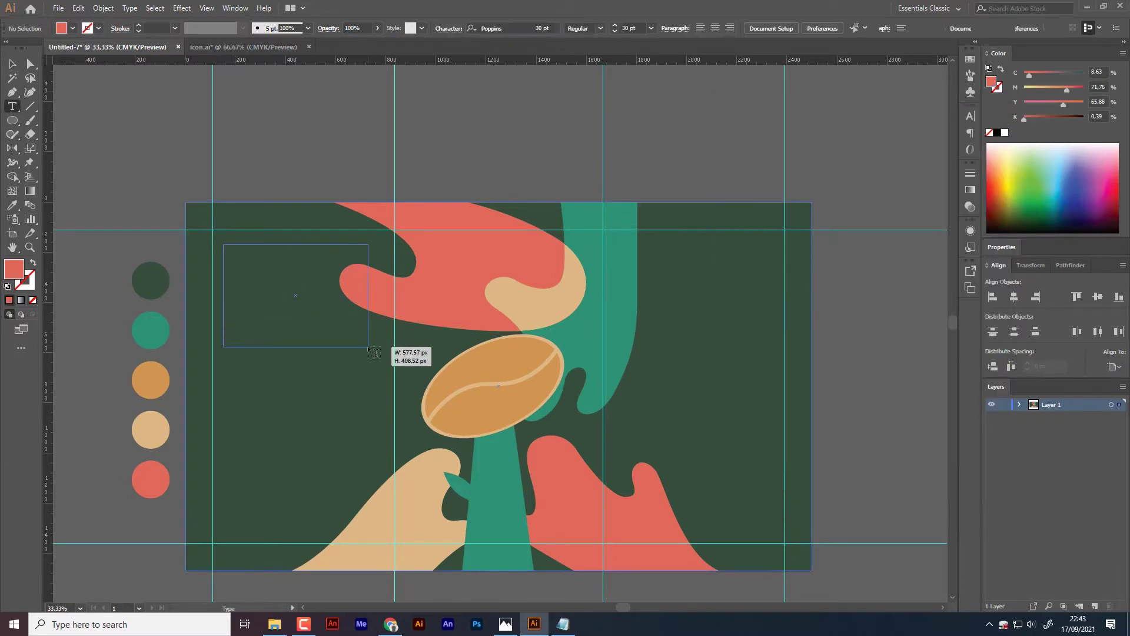
{"action": "key", "text": "ctrl+v"}
{"action": "key", "text": "Escape"}
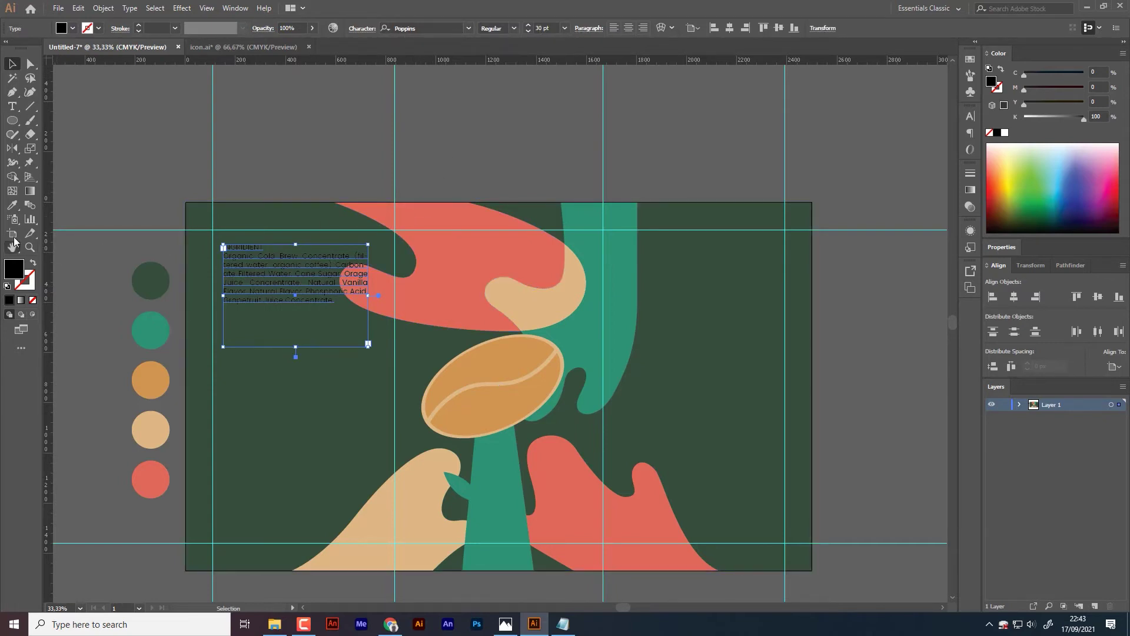
Step: Set the ingredient text fill to white FFFFFF
{"action": "double_click", "coordinate": [18, 271]}
{"action": "left_click_drag", "start_coordinate": [71, 71], "coordinate": [15, 45]}
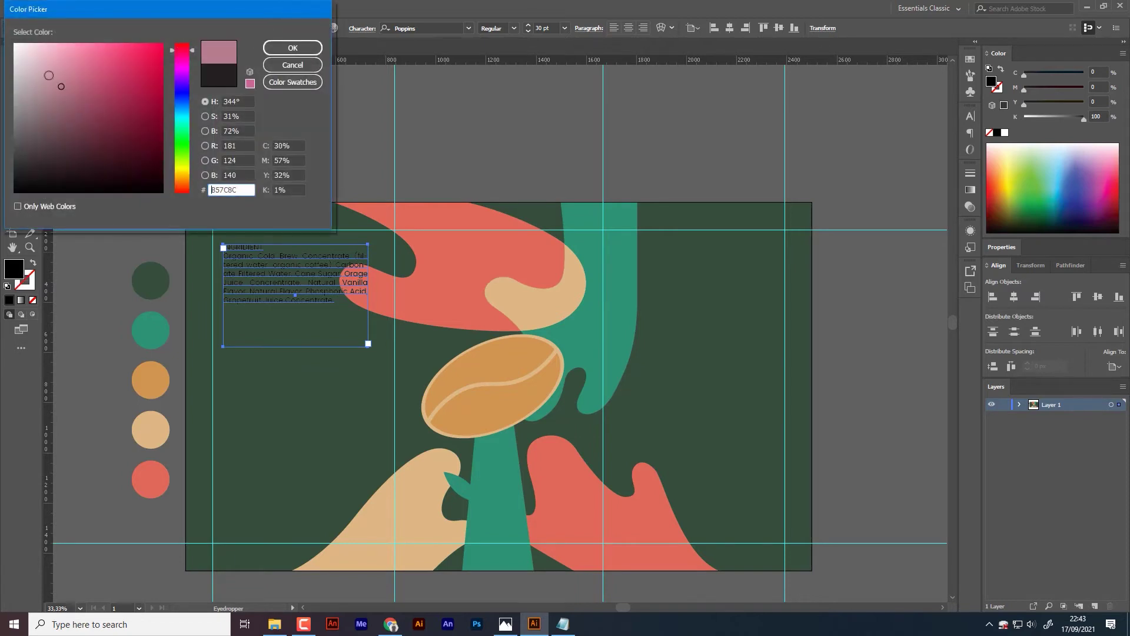
{"action": "left_click", "coordinate": [292, 49]}
{"action": "scroll", "coordinate": [342, 223], "scroll_direction": "up", "scroll_amount": 2}
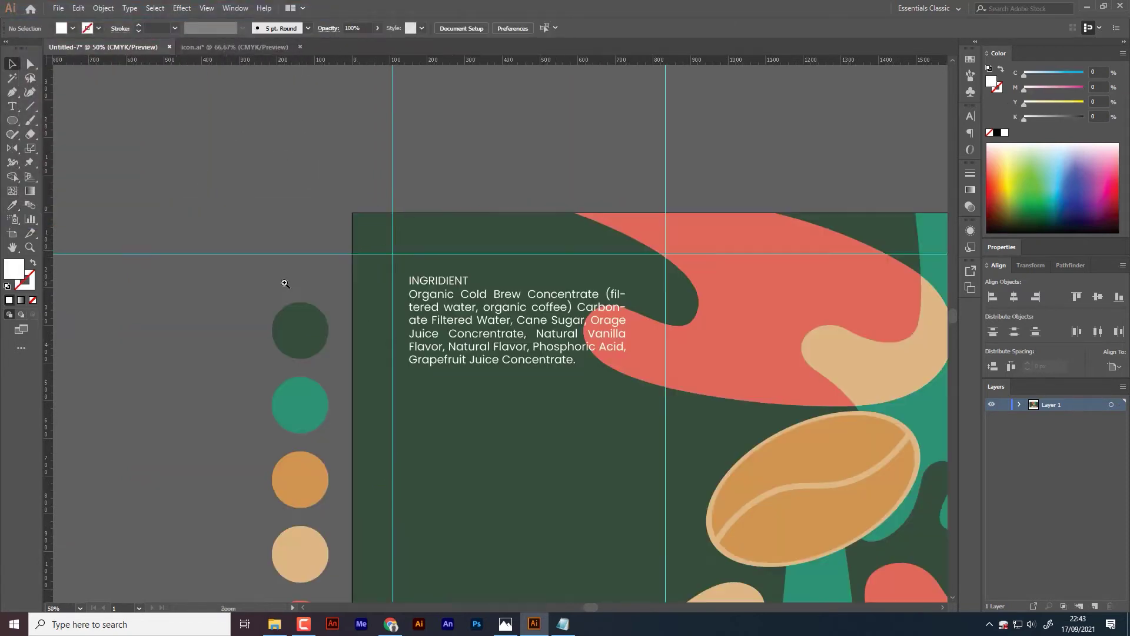
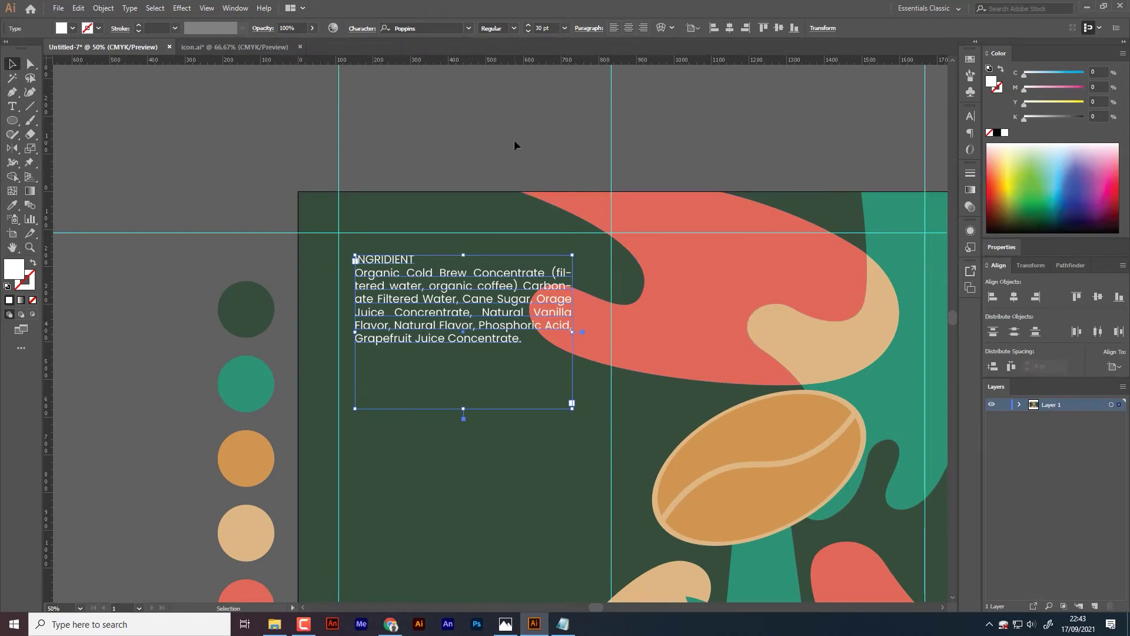
Step: Narrow the ingredients text box so it reflows, and shift it slightly right
{"action": "mouse_move", "coordinate": [572, 332]}
{"action": "left_mouse_down"}
{"action": "mouse_move", "coordinate": [544, 334]}
{"action": "mouse_move", "coordinate": [480, 290]}
{"action": "mouse_move", "coordinate": [497, 290]}
{"action": "left_mouse_up"}
{"action": "left_click", "coordinate": [548, 147]}
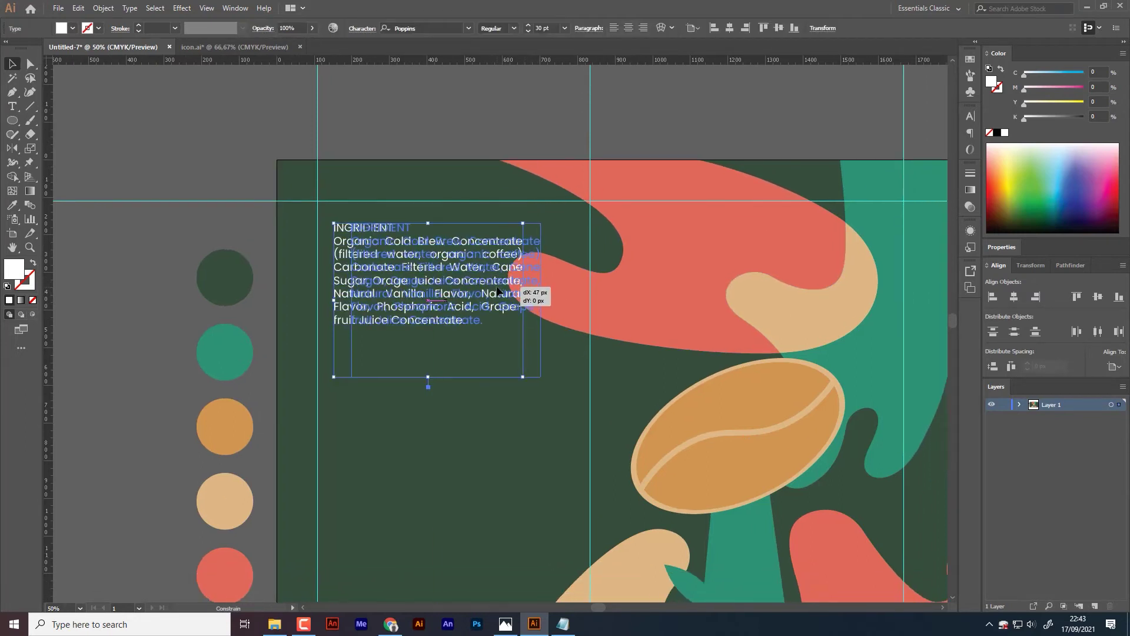
{"action": "scroll", "coordinate": [497, 290], "scroll_direction": "down", "scroll_amount": 3}
{"action": "left_click", "coordinate": [71, 244]}
{"action": "left_click", "coordinate": [13, 108]}
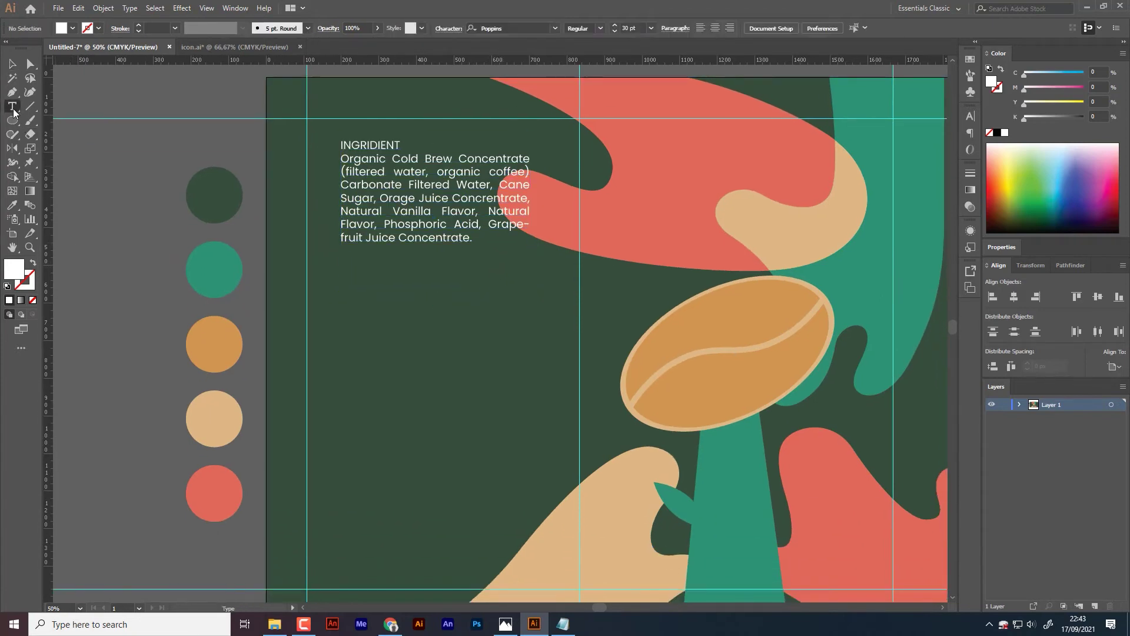
{"action": "key", "text": "Escape"}
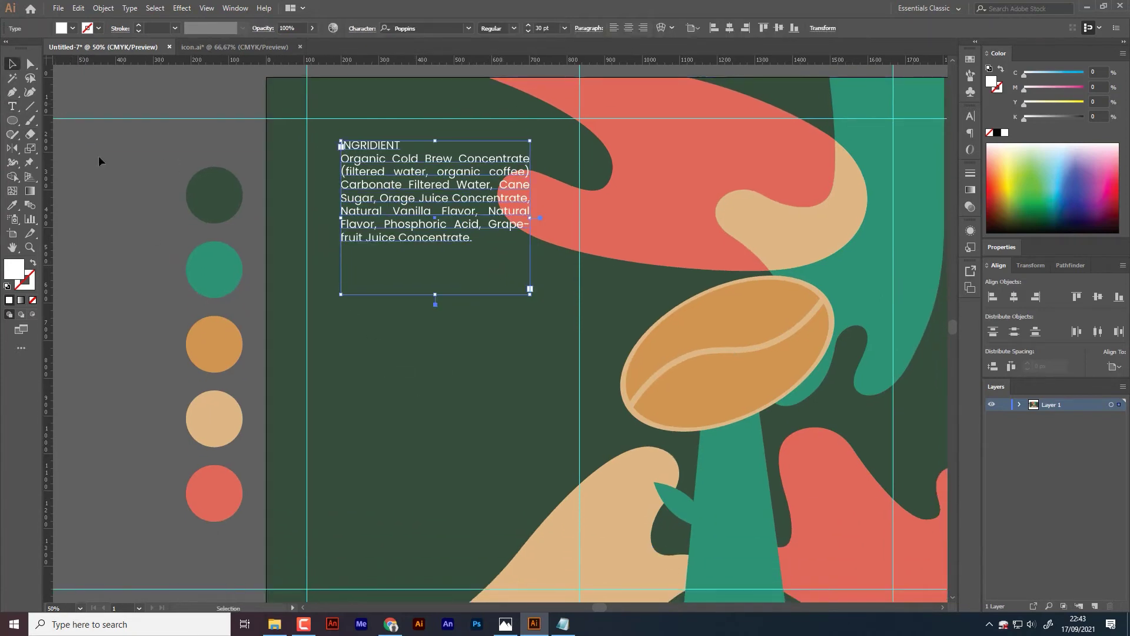
{"action": "left_click", "coordinate": [98, 156]}
{"action": "left_click", "coordinate": [12, 106]}
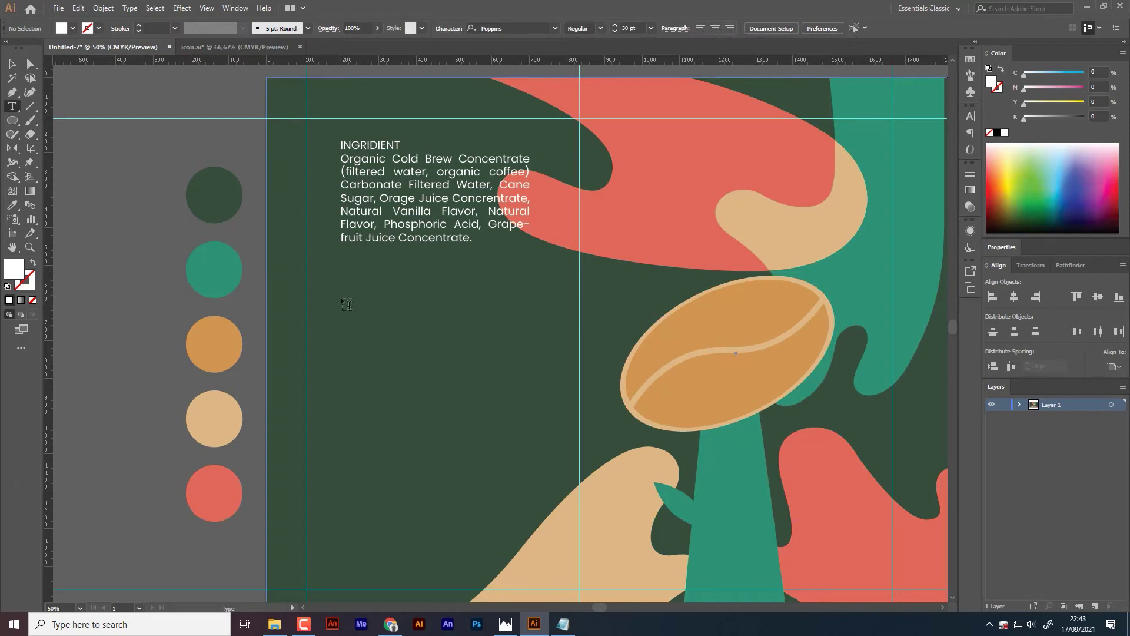
Step: Draw an area text box below the ingredients and paste the NUTRITION FACTS paragraph from Notepad
{"action": "left_click_drag", "start_coordinate": [342, 299], "coordinate": [534, 422]}
{"action": "left_click", "coordinate": [563, 623]}
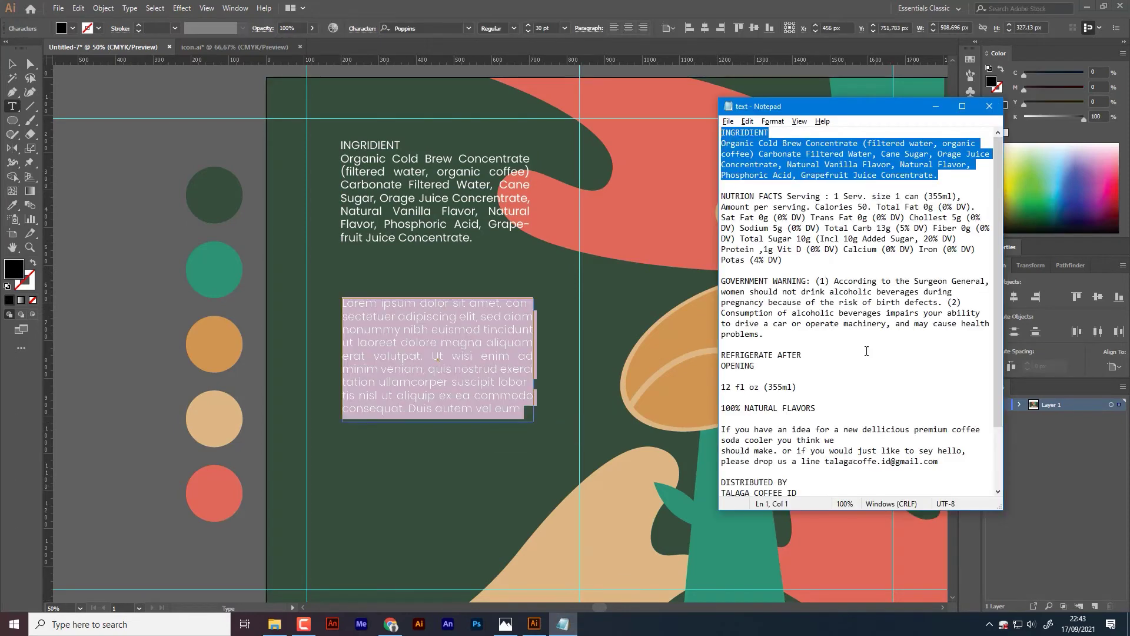
{"action": "left_click_drag", "start_coordinate": [916, 265], "coordinate": [721, 196]}
{"action": "left_click", "coordinate": [412, 350]}
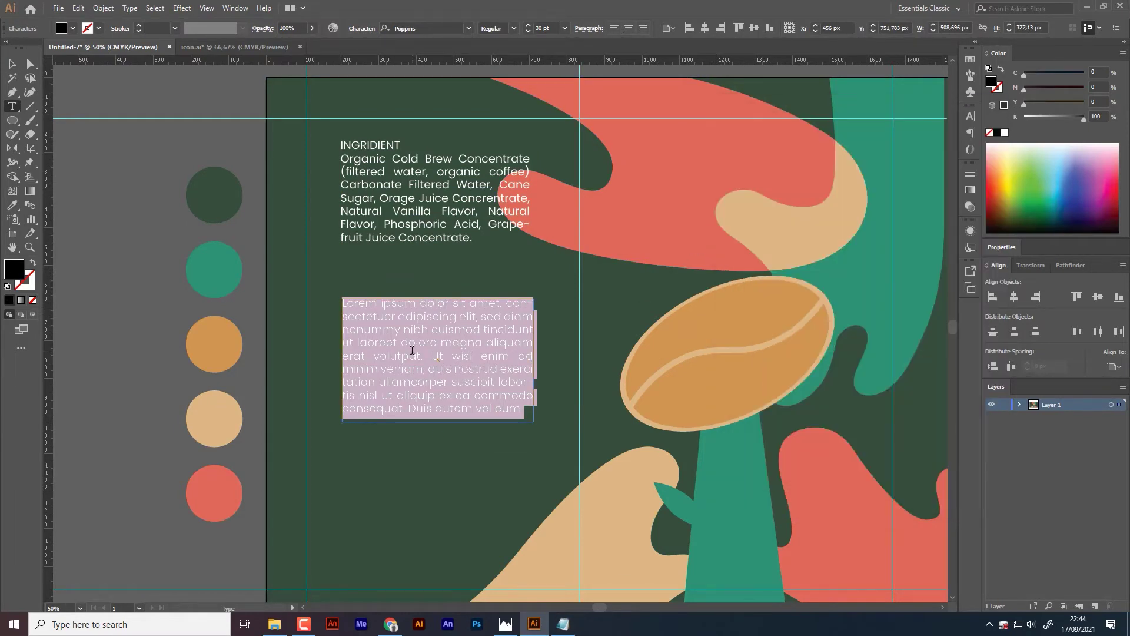
{"action": "key", "text": "ctrl+v"}
Step: Make the nutrition text white and fit its box to show every line
{"action": "left_click", "coordinate": [13, 64]}
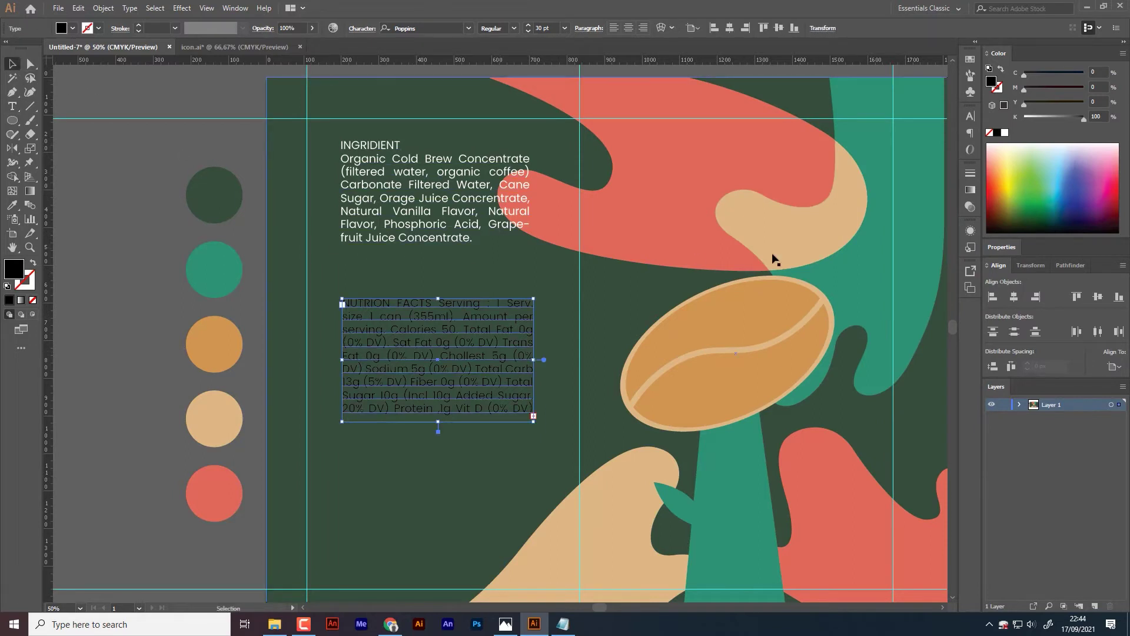
{"action": "left_click", "coordinate": [1005, 132]}
{"action": "key", "text": "ctrl+shift+a"}
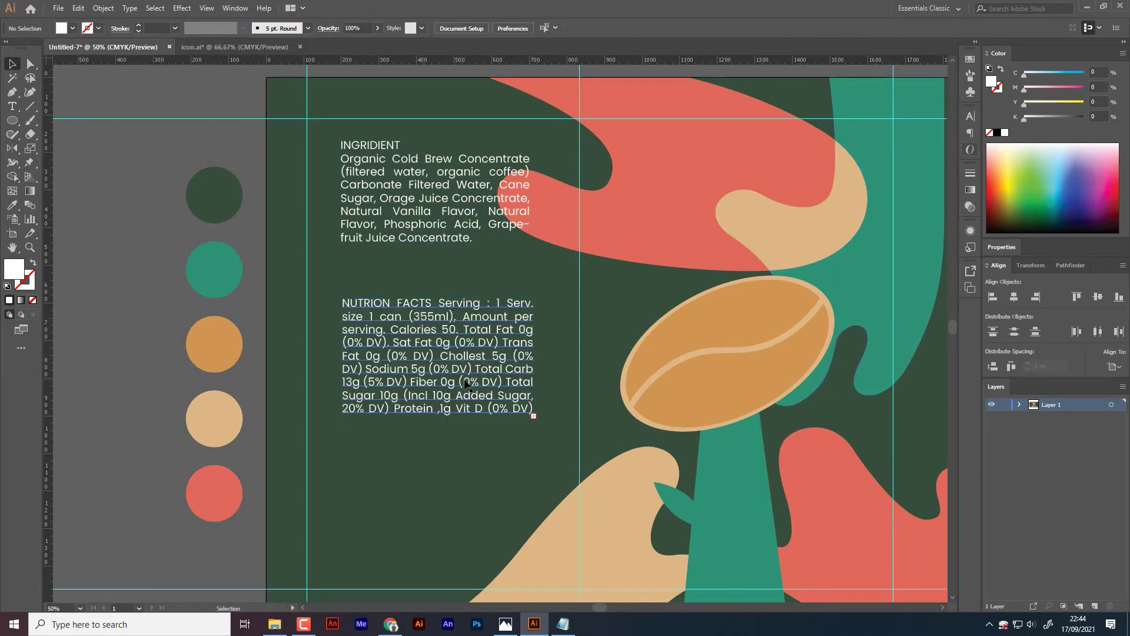
{"action": "left_click", "coordinate": [465, 380]}
{"action": "double_click", "coordinate": [438, 426]}
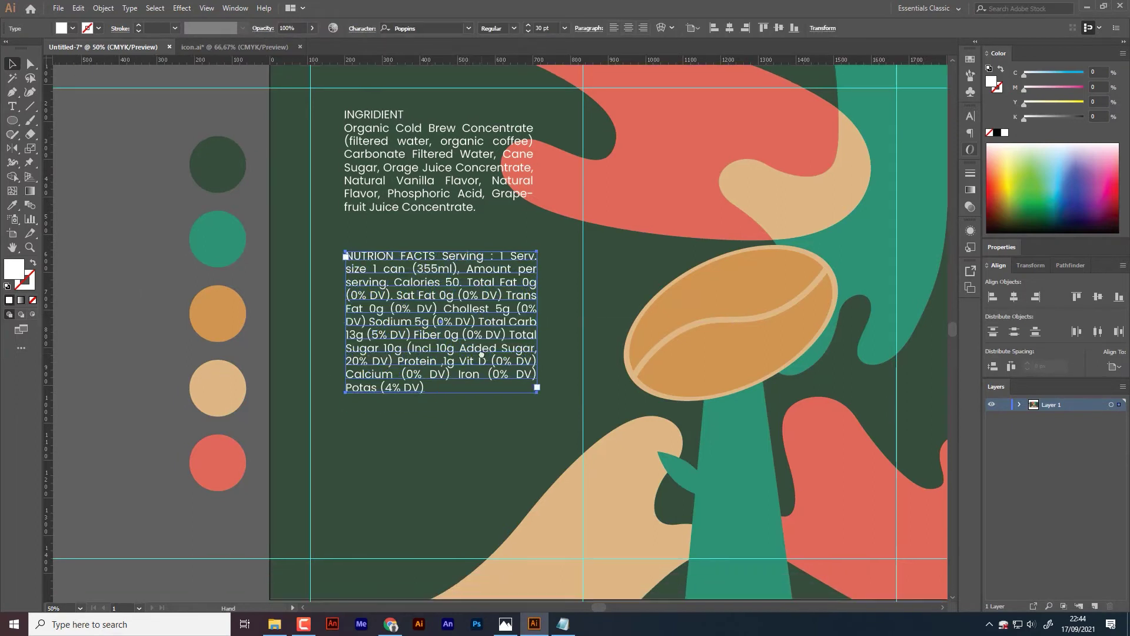
Step: Turn off hyphenation in the ingredients text so Grapefruit isn't split
{"action": "left_click_drag", "start_coordinate": [472, 221], "coordinate": [475, 192]}
{"action": "left_click", "coordinate": [474, 191]}
{"action": "triple_click", "coordinate": [474, 191]}
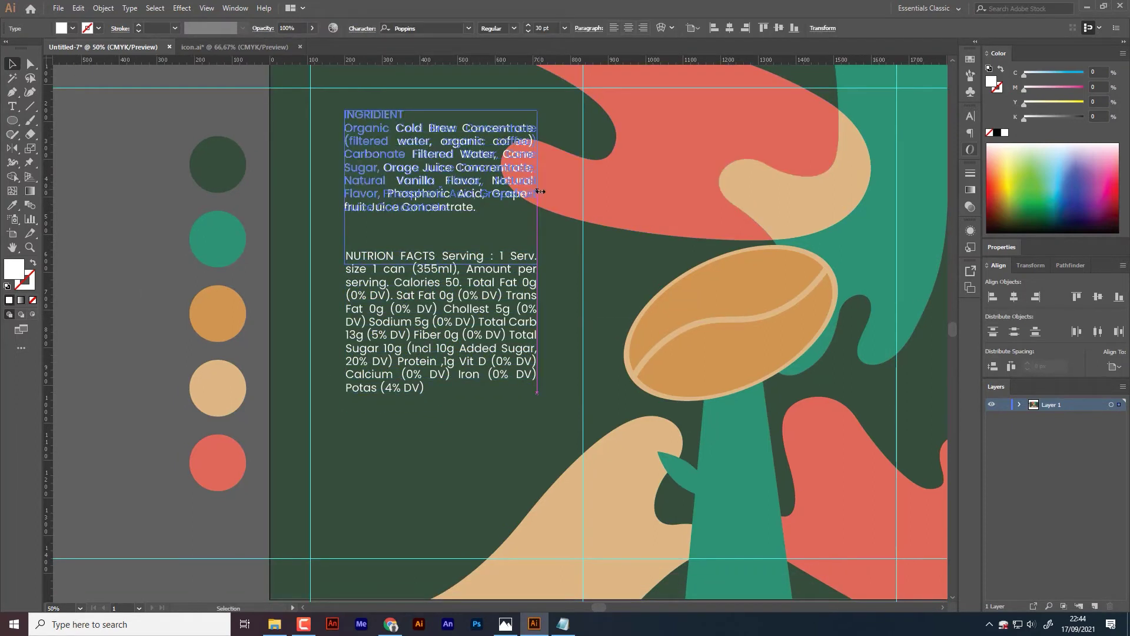
{"action": "left_click", "coordinate": [177, 303]}
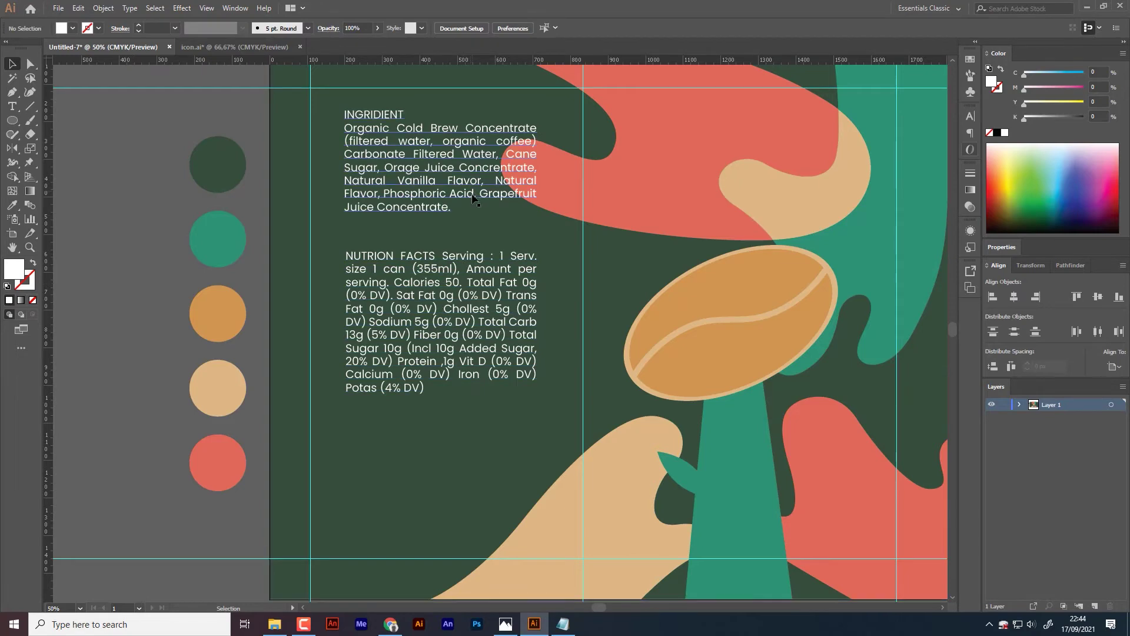
Step: Duplicate the nutrition facts block just below the original
{"action": "left_click", "coordinate": [474, 294]}
{"action": "scroll", "coordinate": [474, 294], "scroll_direction": "down", "scroll_amount": 1}
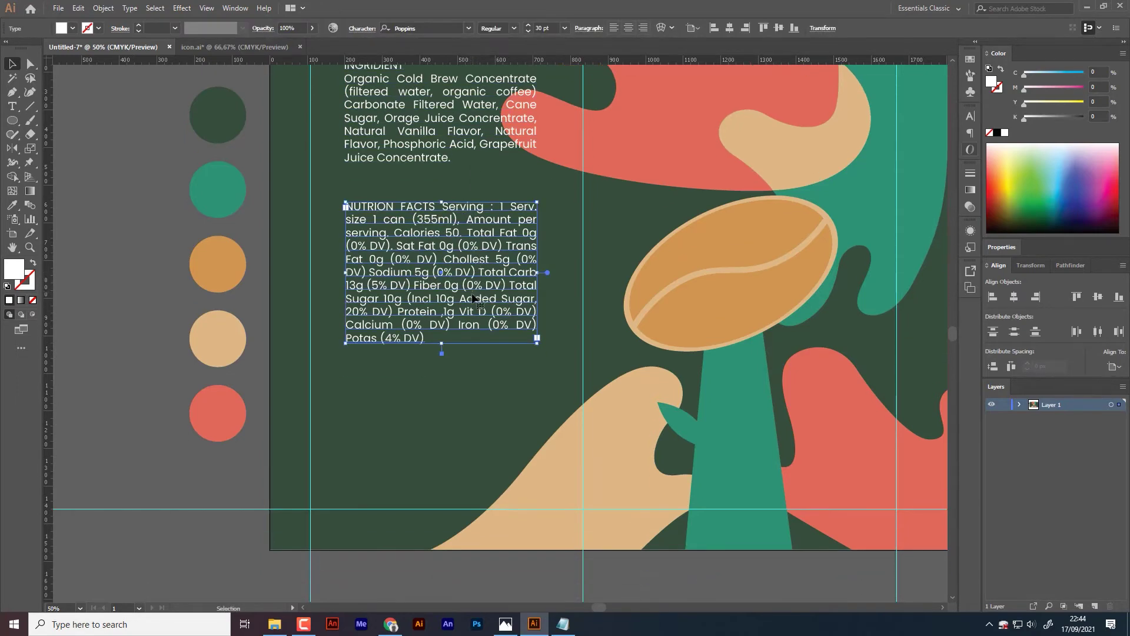
{"action": "mouse_move", "coordinate": [474, 294]}
{"action": "left_mouse_down"}
{"action": "mouse_move", "coordinate": [474, 284]}
{"action": "mouse_move", "coordinate": [446, 409]}
{"action": "mouse_move", "coordinate": [444, 386]}
{"action": "left_mouse_up"}
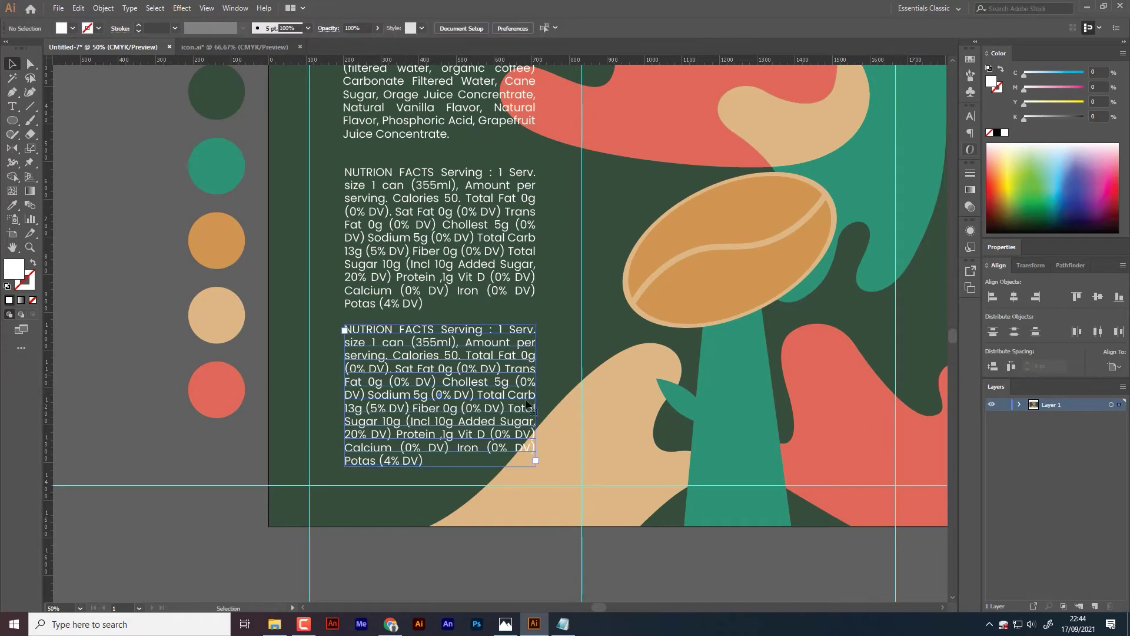
Step: Replace the duplicate's text with the GOVERNMENT WARNING paragraph copied from Notepad
{"action": "left_click", "coordinate": [570, 627]}
{"action": "left_click_drag", "start_coordinate": [763, 333], "coordinate": [721, 281]}
{"action": "key", "text": "ctrl+c"}
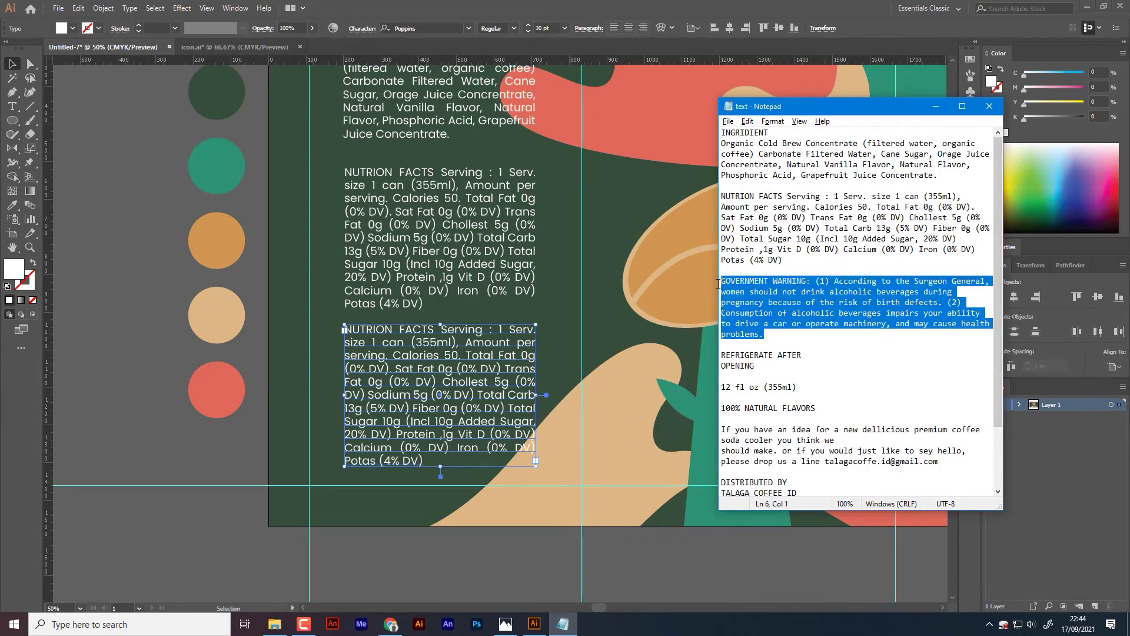
{"action": "left_click", "coordinate": [457, 372]}
{"action": "key", "text": "ctrl+a"}
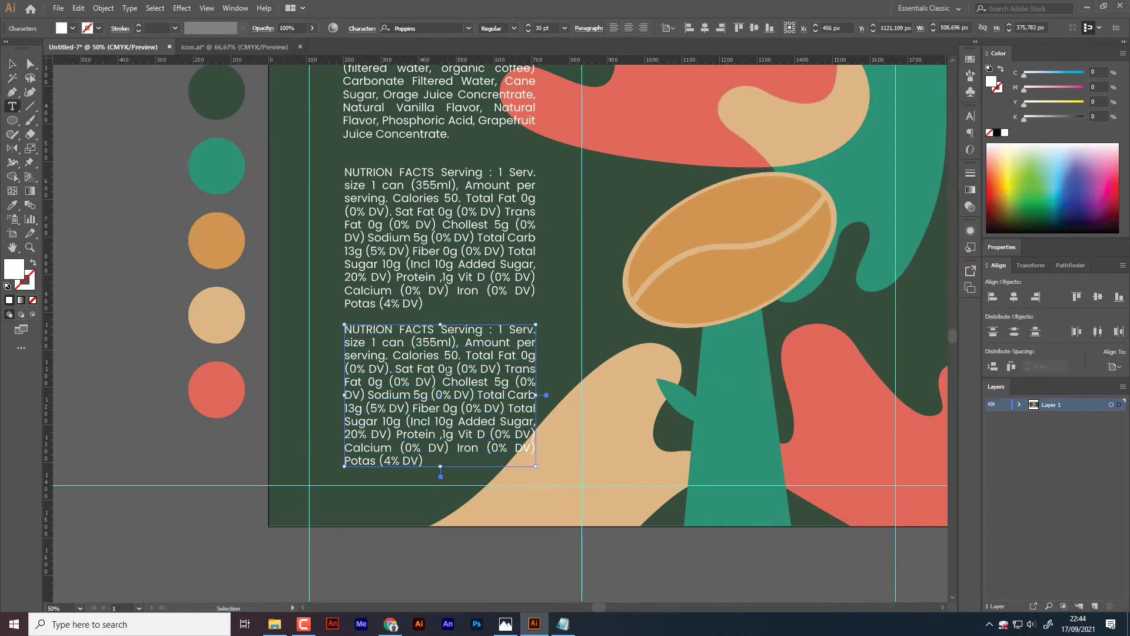
{"action": "key", "text": "ctrl+v"}
{"action": "key", "text": "Escape"}
{"action": "left_click", "coordinate": [176, 331]}
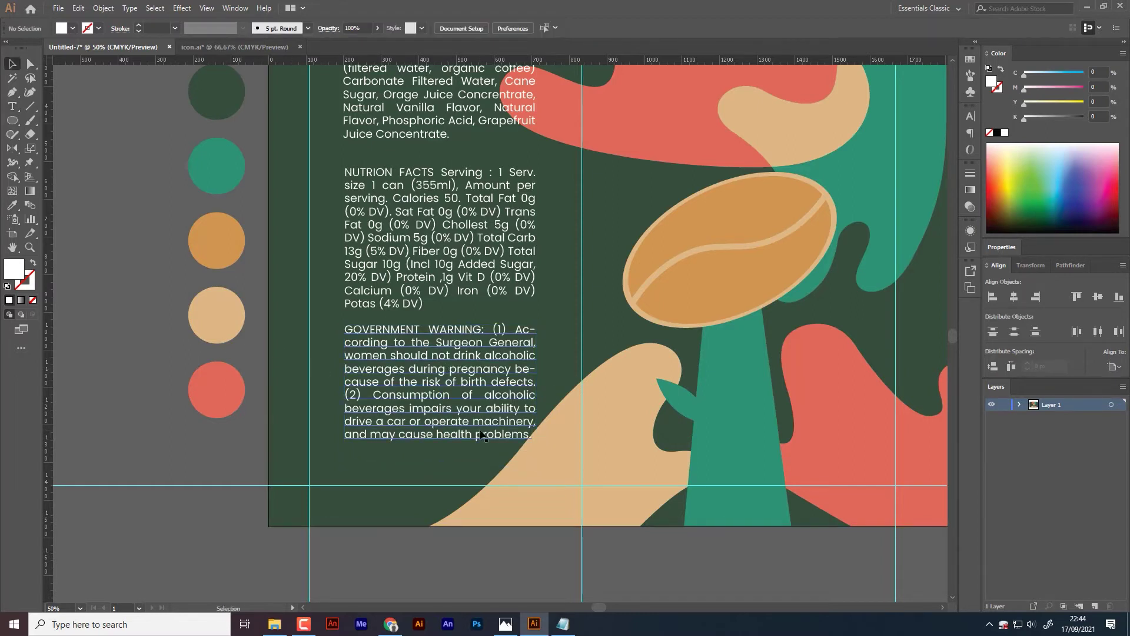
{"action": "left_click", "coordinate": [482, 432]}
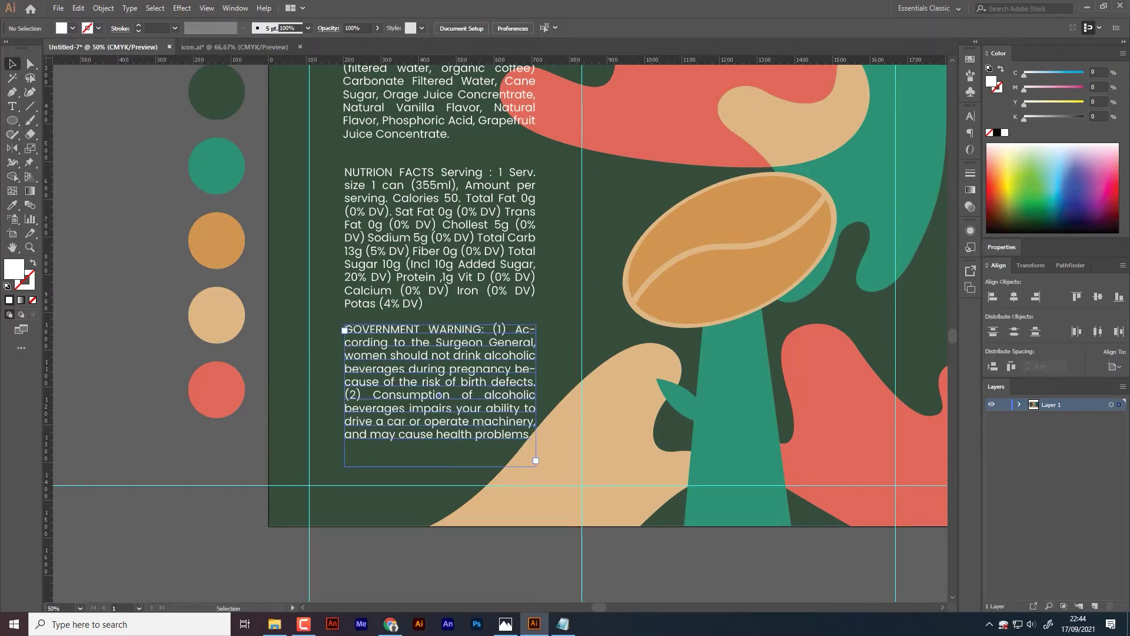
{"action": "left_click", "coordinate": [157, 381]}
Step: Draw a rectangle covering the warning text
{"action": "left_click", "coordinate": [16, 123]}
{"action": "left_click", "coordinate": [83, 121]}
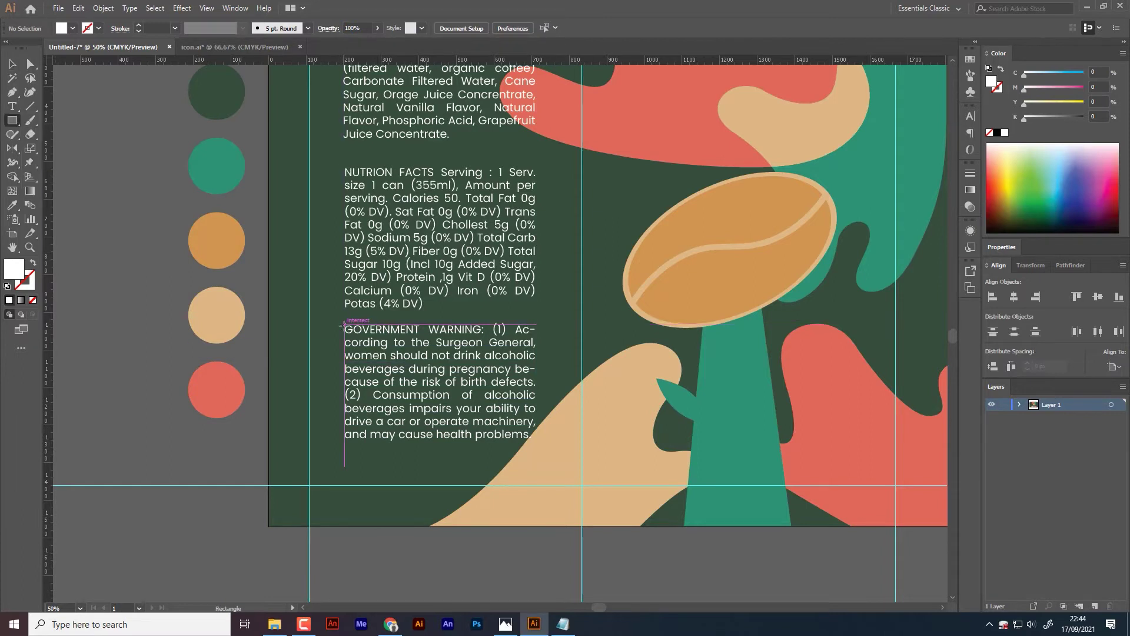
{"action": "left_click_drag", "start_coordinate": [339, 324], "coordinate": [544, 457]}
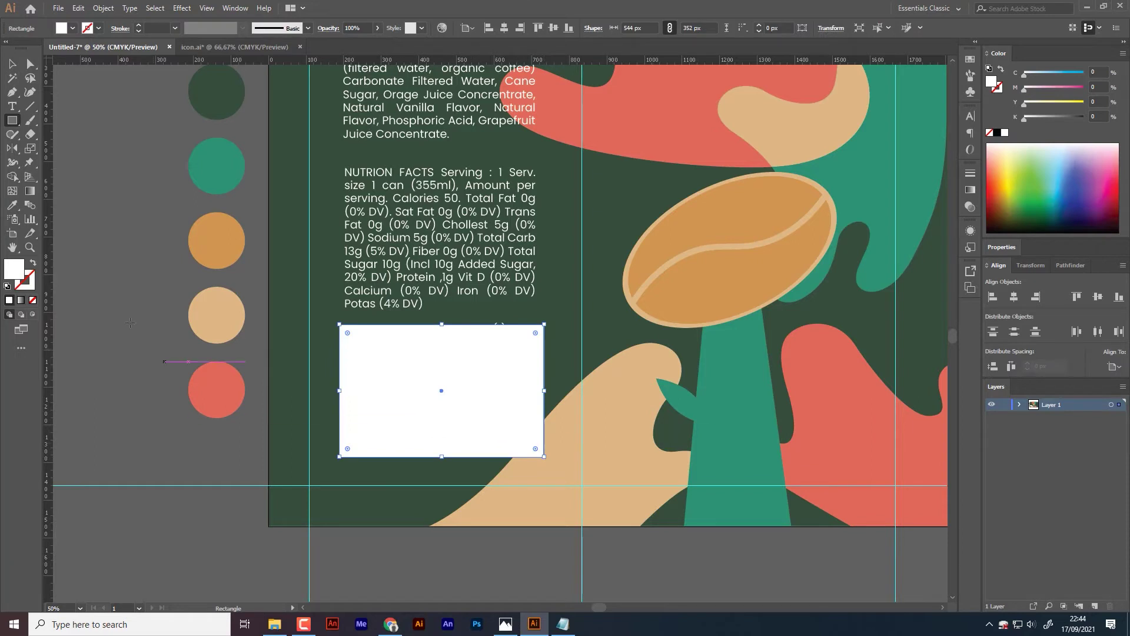
Step: Fill the rectangle with the red circle's colour and send it behind the warning text
{"action": "key", "text": "i"}
{"action": "left_click", "coordinate": [197, 384]}
{"action": "left_click", "coordinate": [12, 64]}
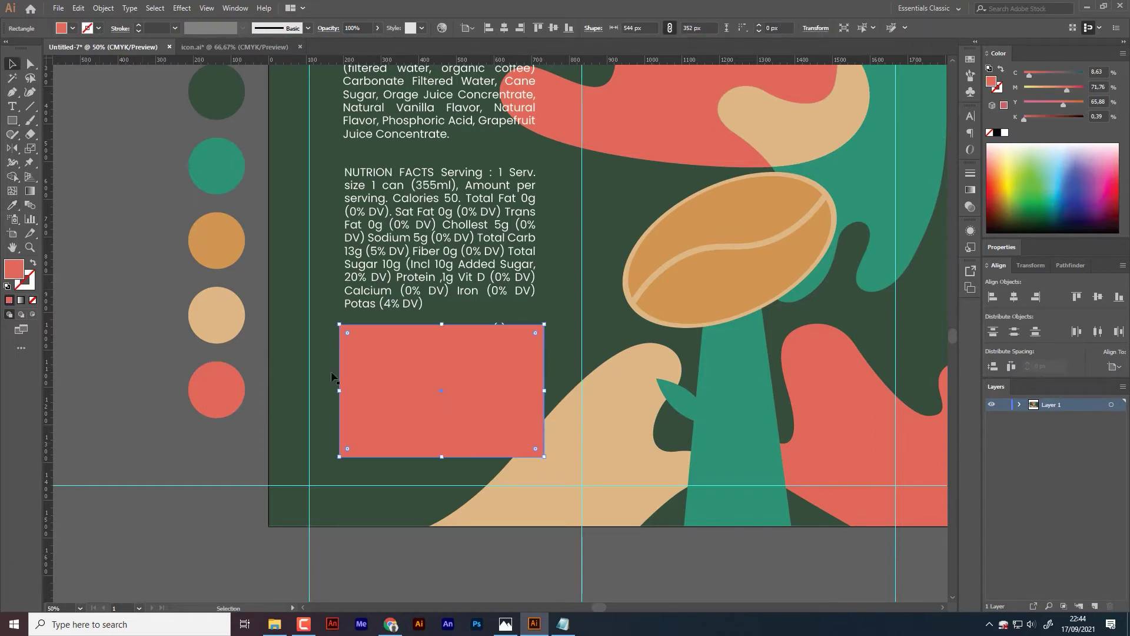
{"action": "right_click", "coordinate": [397, 395]}
{"action": "left_click", "coordinate": [568, 362]}
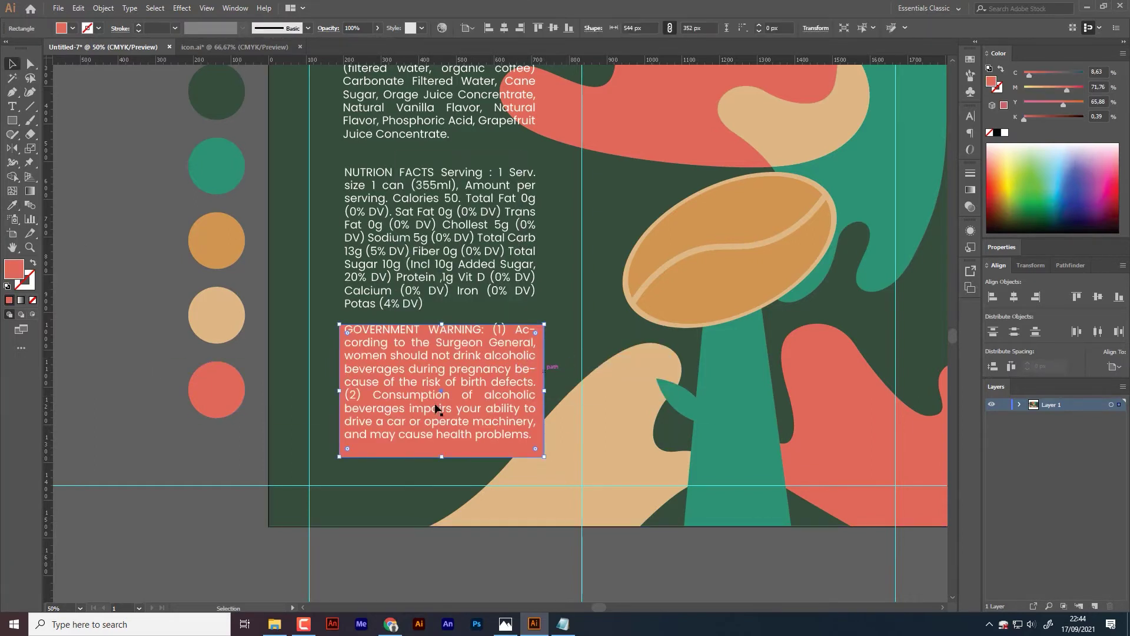
Step: Centre the warning text vertically on the red box
{"action": "left_click_drag", "start_coordinate": [492, 415], "coordinate": [492, 420]}
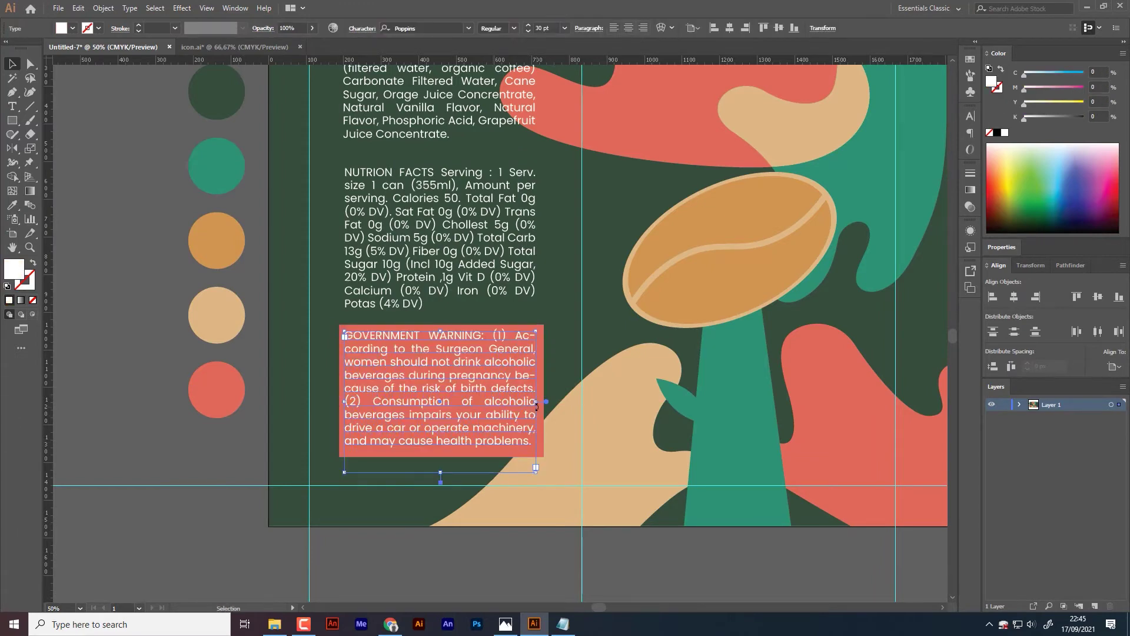
{"action": "left_click", "coordinate": [545, 445], "text": "shift"}
{"action": "left_click", "coordinate": [1014, 297]}
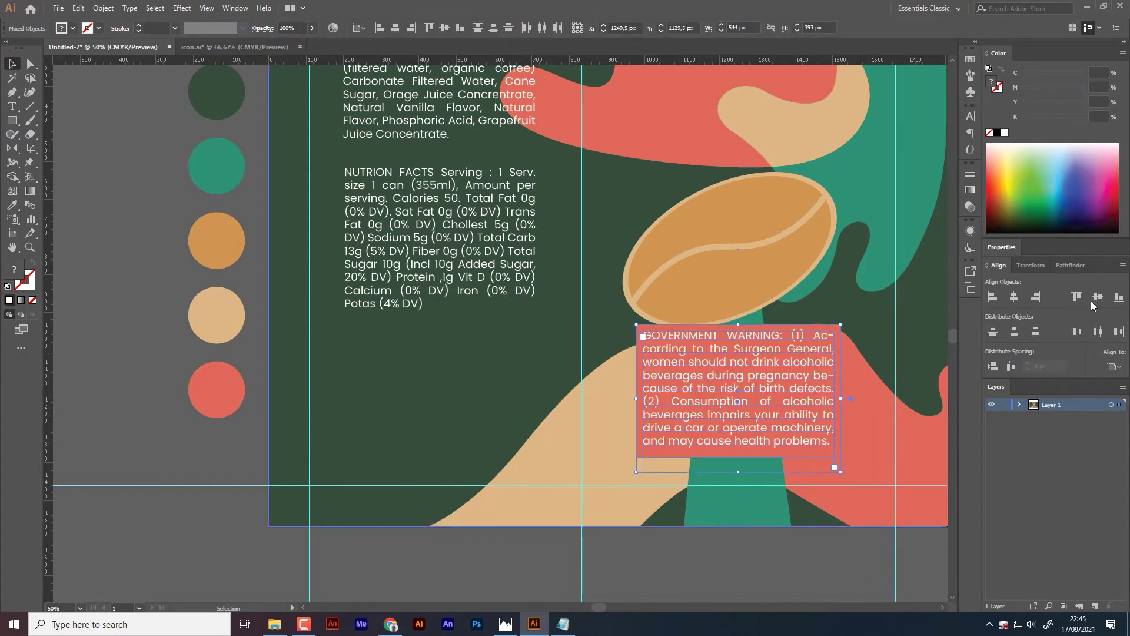
{"action": "key", "text": "ctrl+z"}
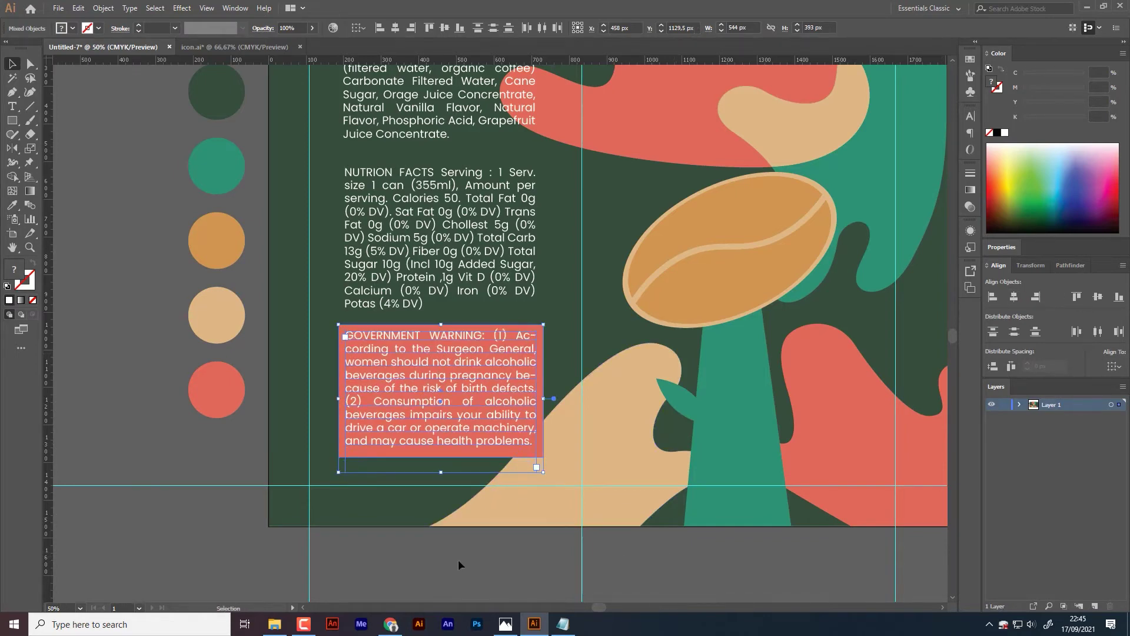
{"action": "left_click_drag", "start_coordinate": [441, 457], "coordinate": [445, 449]}
{"action": "left_click", "coordinate": [539, 450], "text": "shift"}
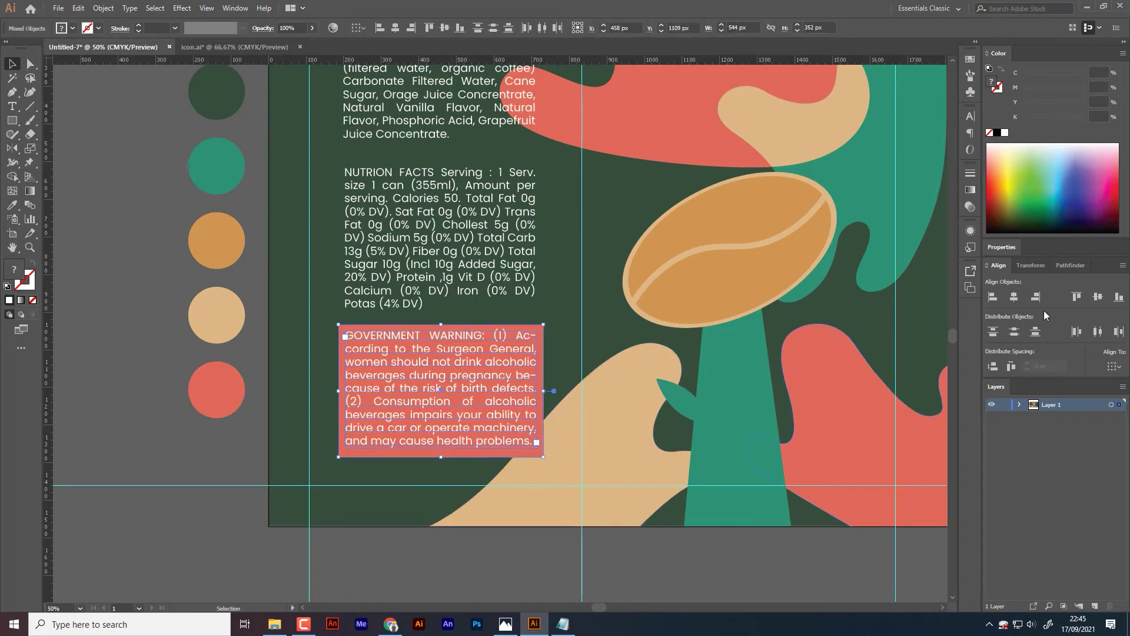
{"action": "left_click", "coordinate": [1098, 297]}
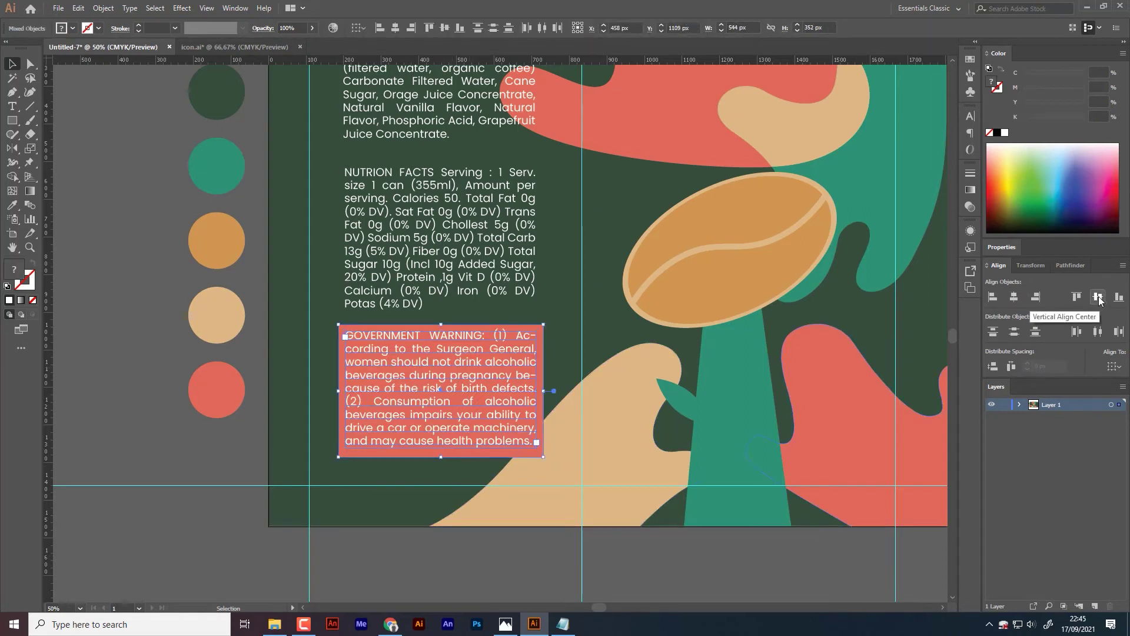
Step: Copy the red box up behind the nutrition facts text
{"action": "left_click", "coordinate": [538, 577]}
{"action": "left_click_drag", "start_coordinate": [509, 433], "coordinate": [510, 506]}
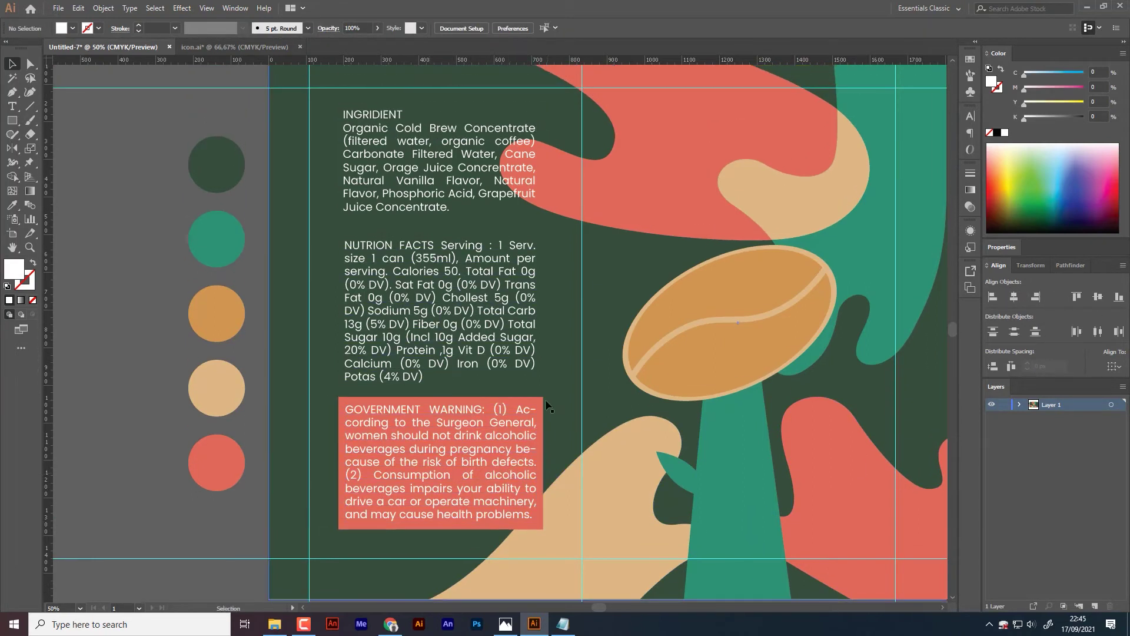
{"action": "left_click_drag", "start_coordinate": [540, 402], "coordinate": [551, 241]}
Step: Reorder the red copy so it sits behind the Nutrition Facts text
{"action": "right_click", "coordinate": [488, 316]}
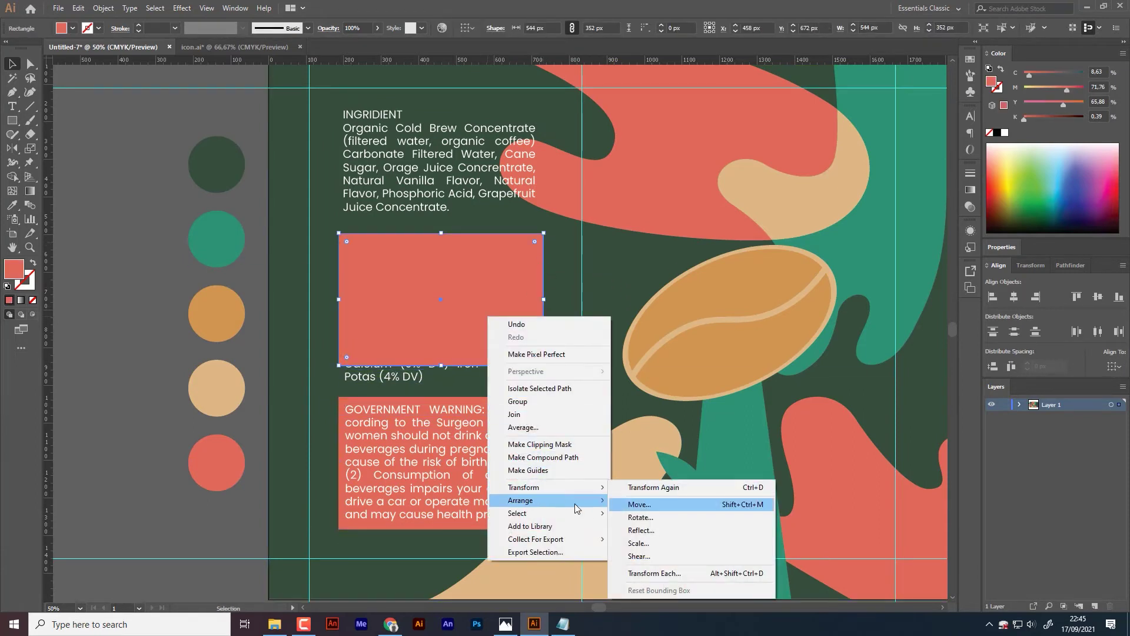
{"action": "mouse_move", "coordinate": [548, 500]}
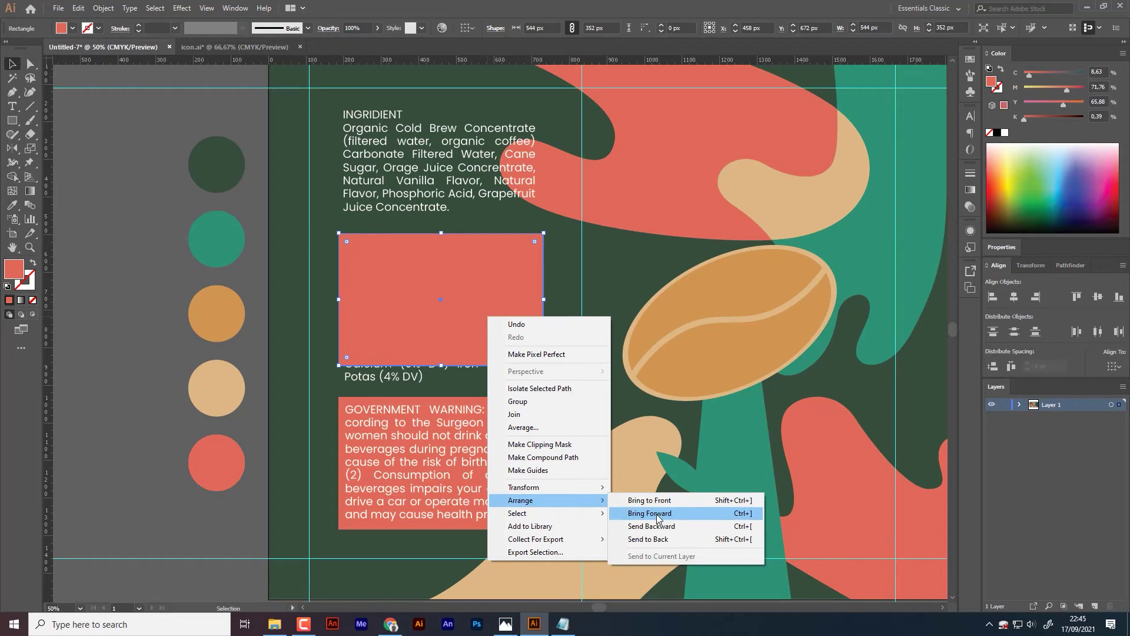
{"action": "left_click", "coordinate": [657, 517]}
{"action": "right_click", "coordinate": [480, 337]}
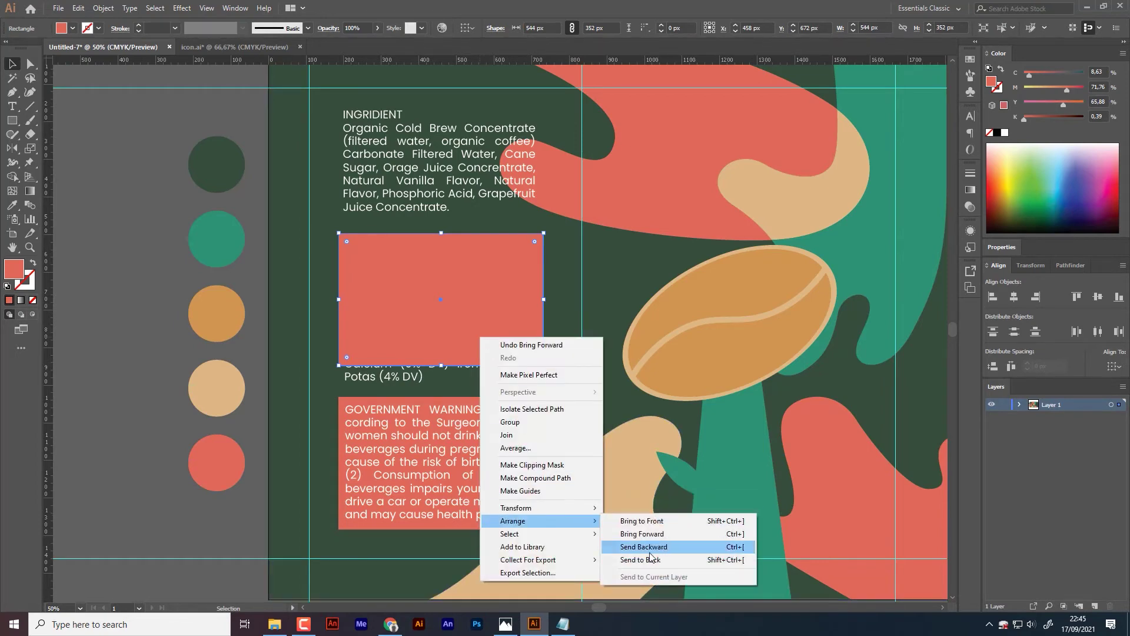
{"action": "left_click", "coordinate": [649, 553]}
{"action": "right_click", "coordinate": [378, 346]}
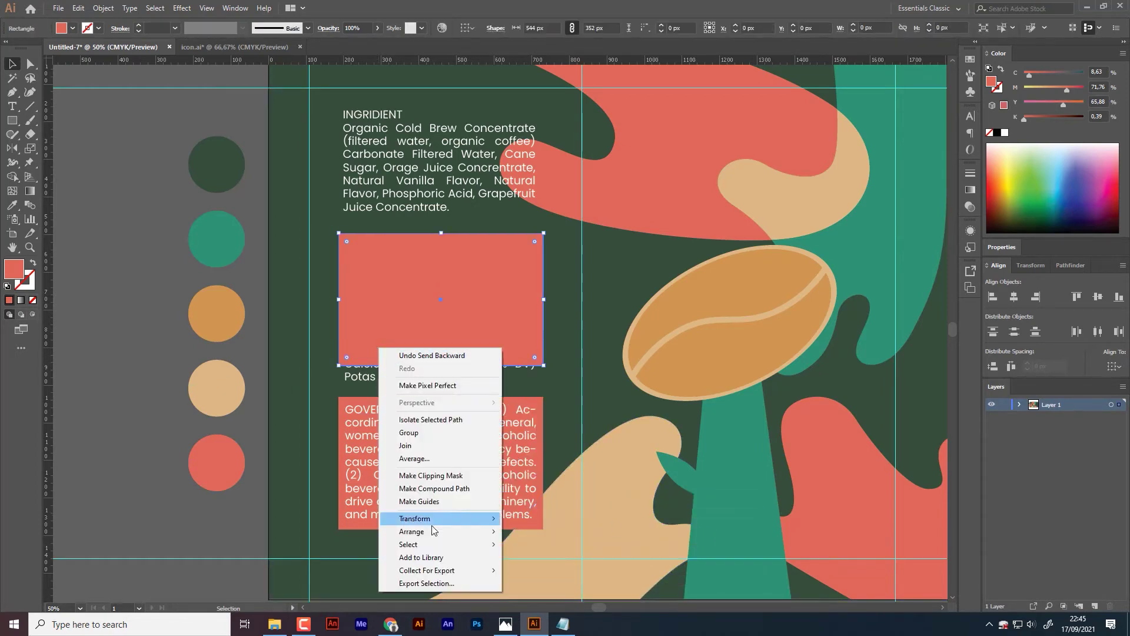
{"action": "left_click", "coordinate": [583, 557]}
{"action": "right_click", "coordinate": [450, 333]}
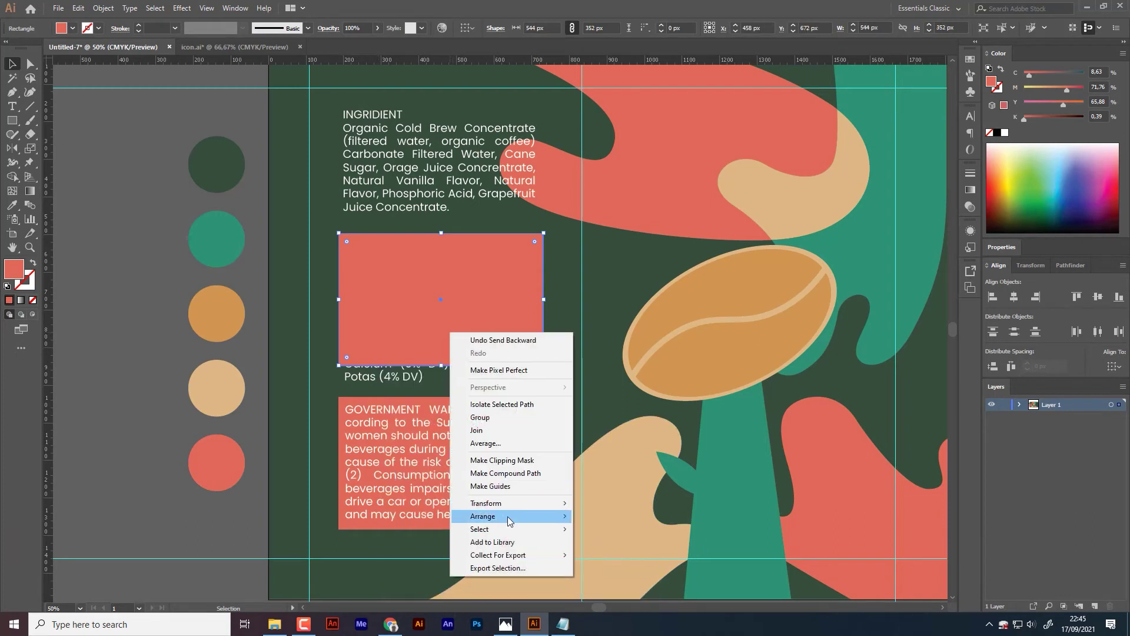
{"action": "mouse_move", "coordinate": [483, 515]}
{"action": "left_click", "coordinate": [616, 546]}
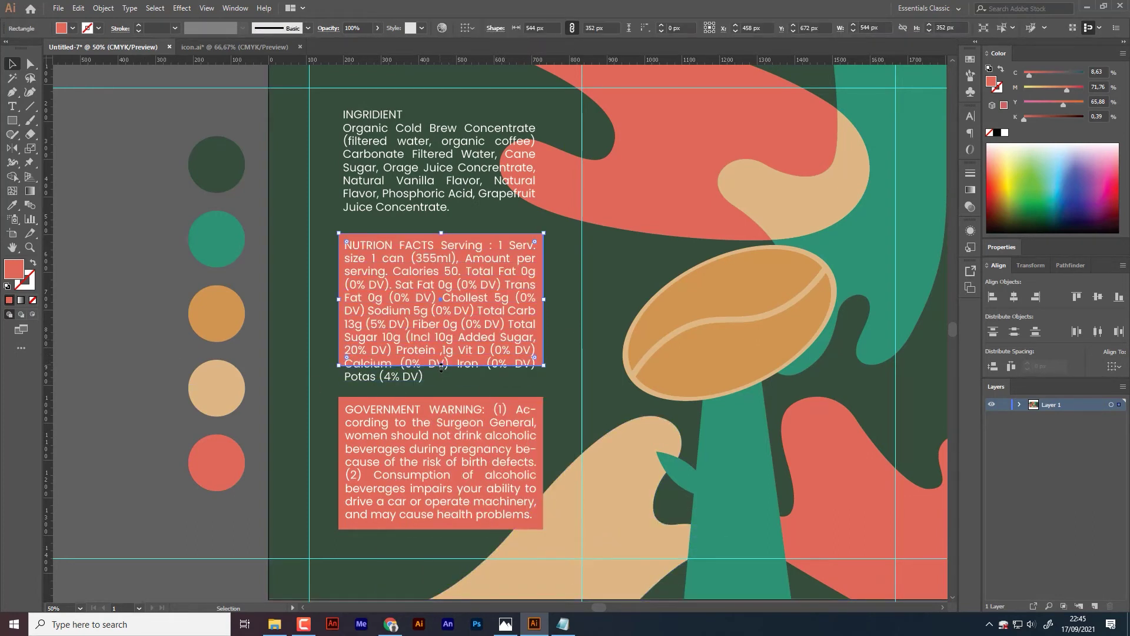
Step: Stretch the box to cover the text and make it a 5 pt white outline with no fill
{"action": "left_click_drag", "start_coordinate": [441, 366], "coordinate": [441, 387]}
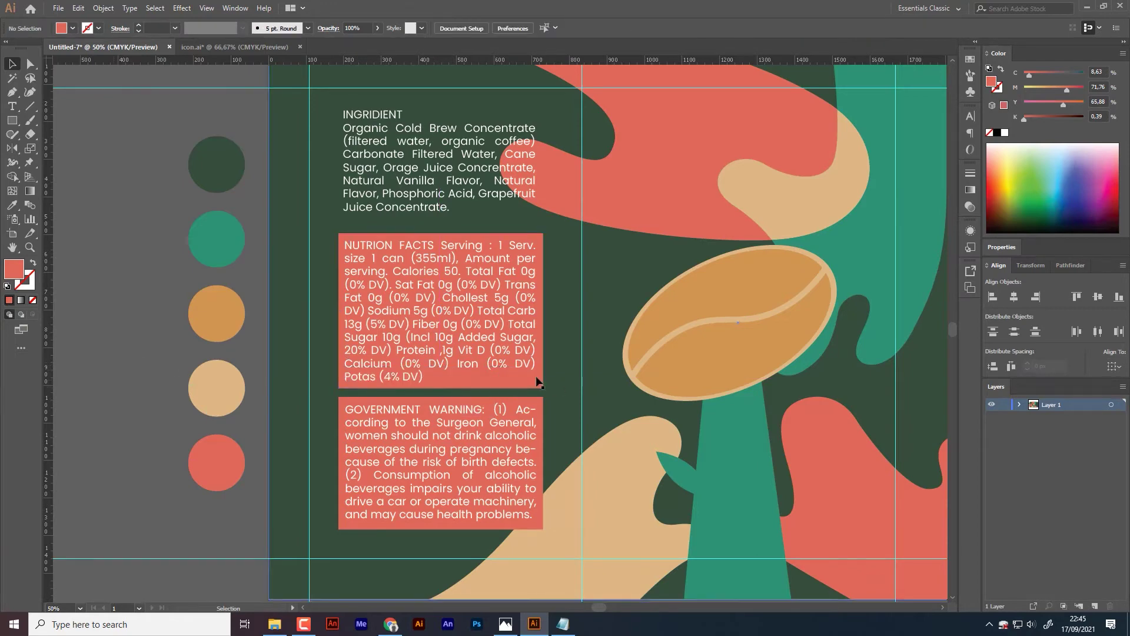
{"action": "double_click", "coordinate": [14, 269]}
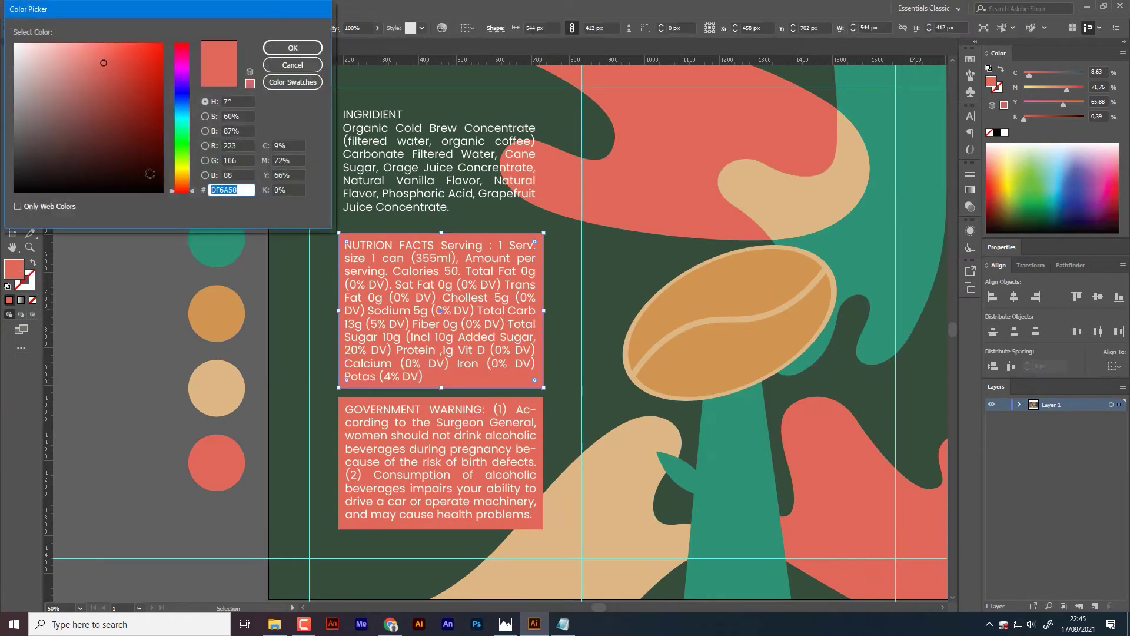
{"action": "left_click", "coordinate": [293, 50]}
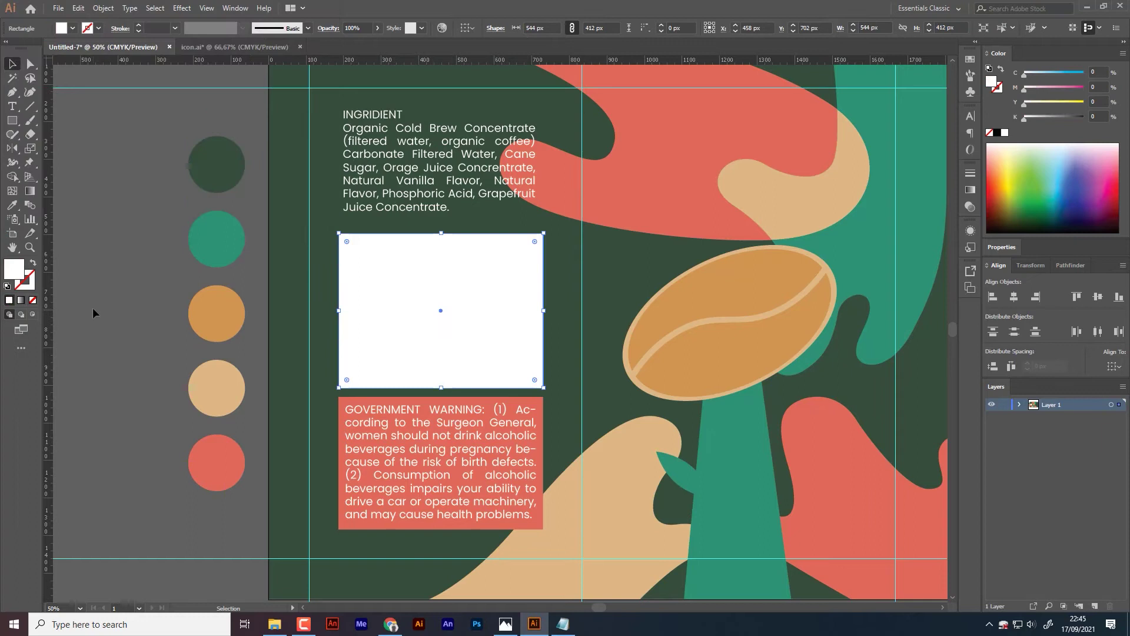
{"action": "left_click", "coordinate": [33, 264]}
{"action": "left_click", "coordinate": [137, 26]}
{"action": "left_click", "coordinate": [138, 26]}
{"action": "left_click", "coordinate": [138, 26]}
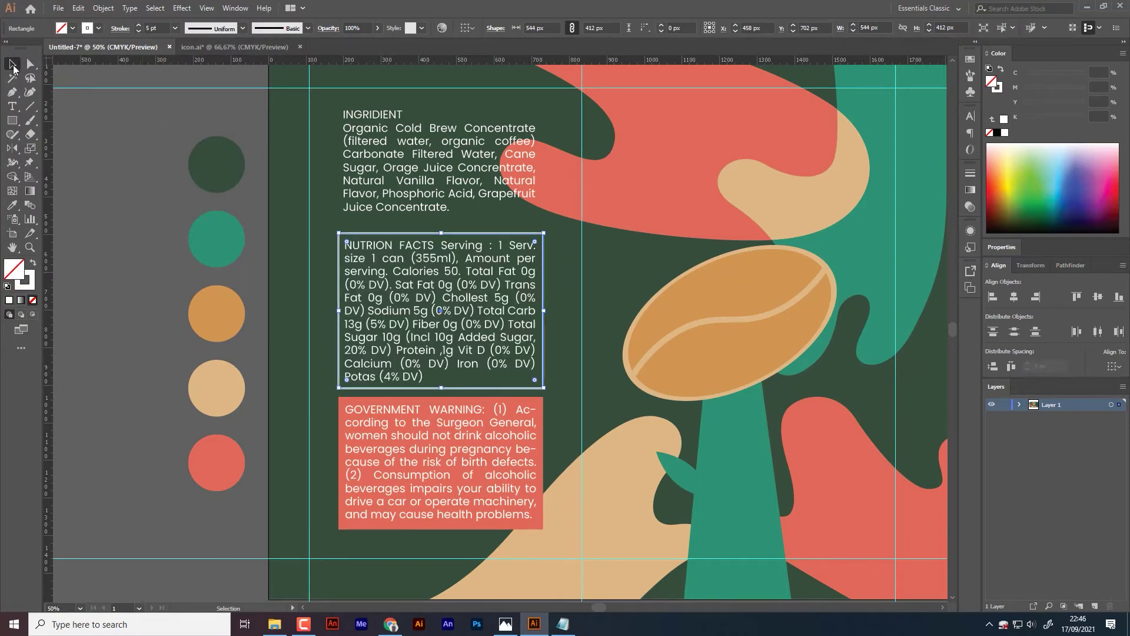
{"action": "left_click", "coordinate": [95, 156]}
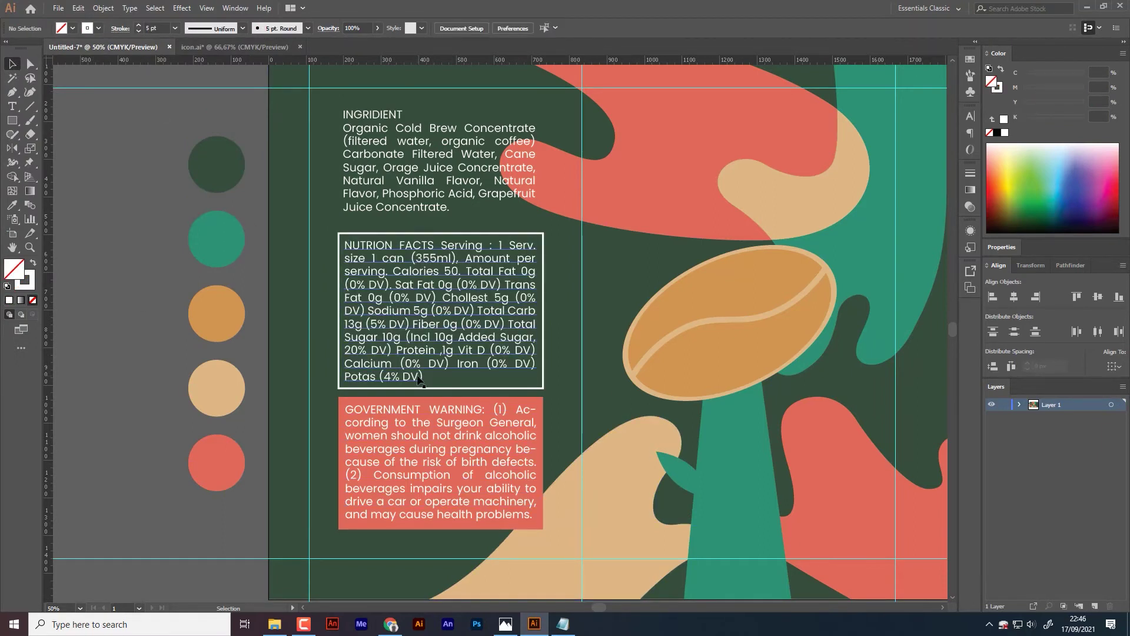
Step: Nudge the Nutrition Facts text and its frame upward
{"action": "left_click", "coordinate": [541, 383]}
{"action": "left_click", "coordinate": [543, 383], "text": "shift"}
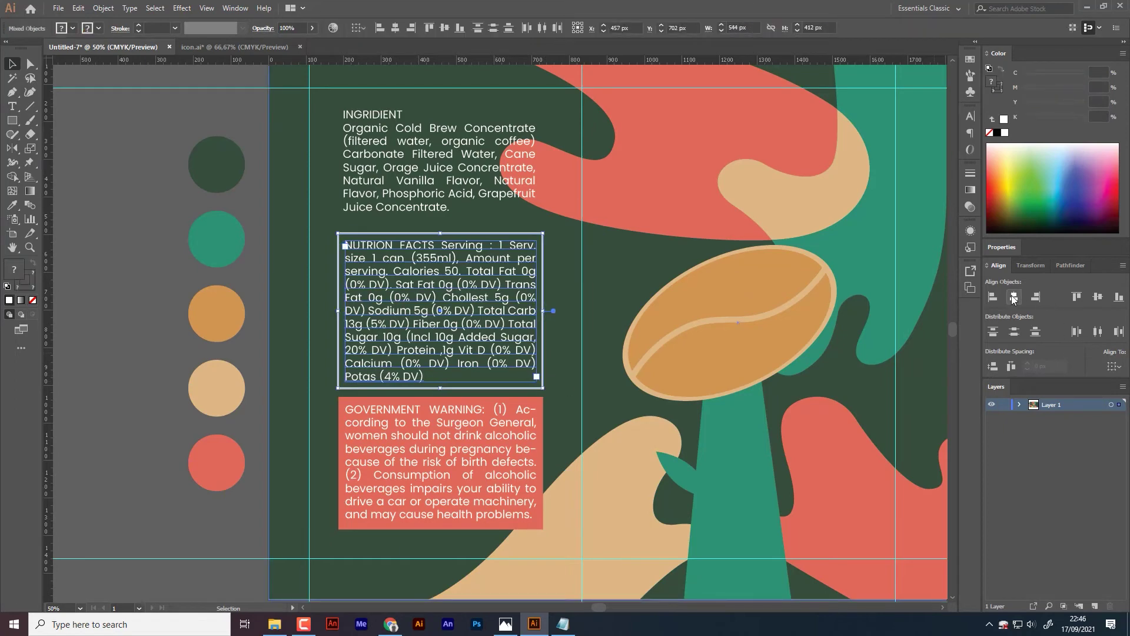
{"action": "key", "text": "Up"}
{"action": "key", "text": "Up"}
{"action": "key", "text": "Up"}
{"action": "key", "text": "Up"}
{"action": "key", "text": "Up"}
{"action": "key", "text": "Up"}
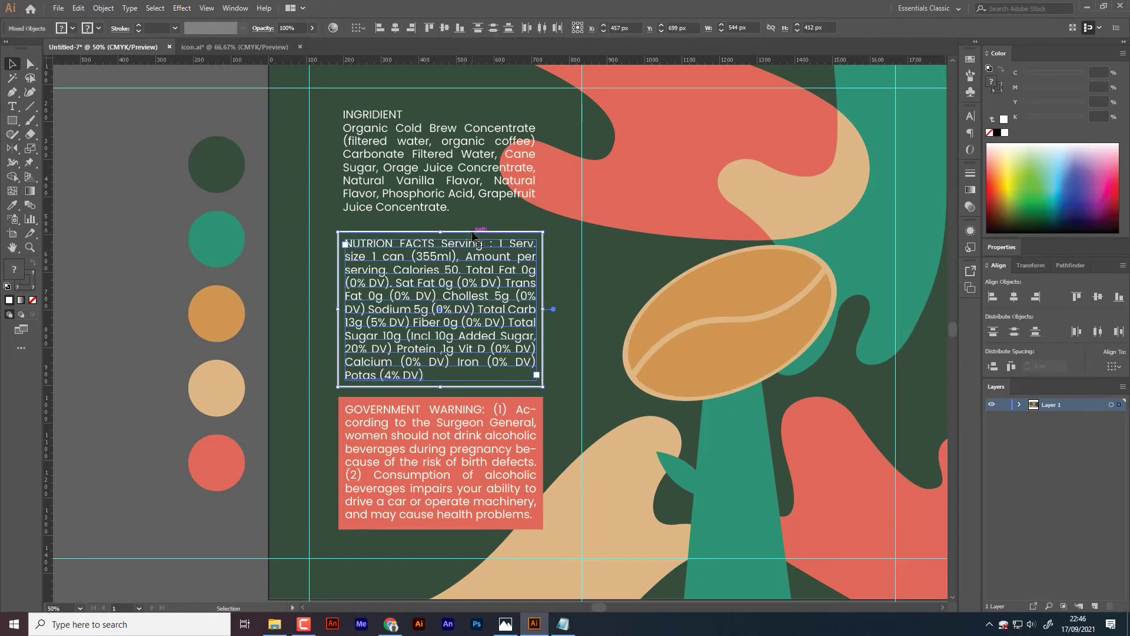
{"action": "key", "text": "Up"}
{"action": "key", "text": "Up"}
{"action": "key", "text": "Up"}
{"action": "key", "text": "Up"}
{"action": "key", "text": "Up"}
{"action": "key", "text": "Up"}
{"action": "key", "text": "Up"}
{"action": "key", "text": "Up"}
{"action": "key", "text": "Up"}
{"action": "key", "text": "Up"}
{"action": "key", "text": "Up"}
{"action": "key", "text": "Up"}
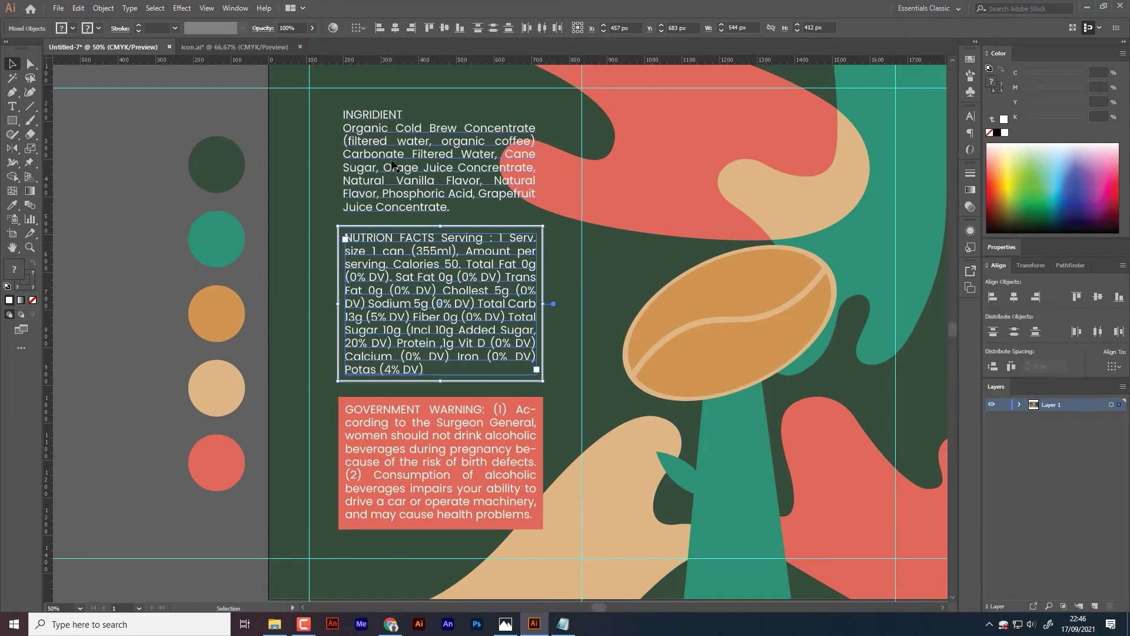
{"action": "left_click", "coordinate": [382, 164]}
{"action": "key", "text": "Up"}
{"action": "key", "text": "Up"}
{"action": "key", "text": "Up"}
Step: Group the warning text with its red box and the nutrition text with its frame
{"action": "left_click", "coordinate": [518, 479]}
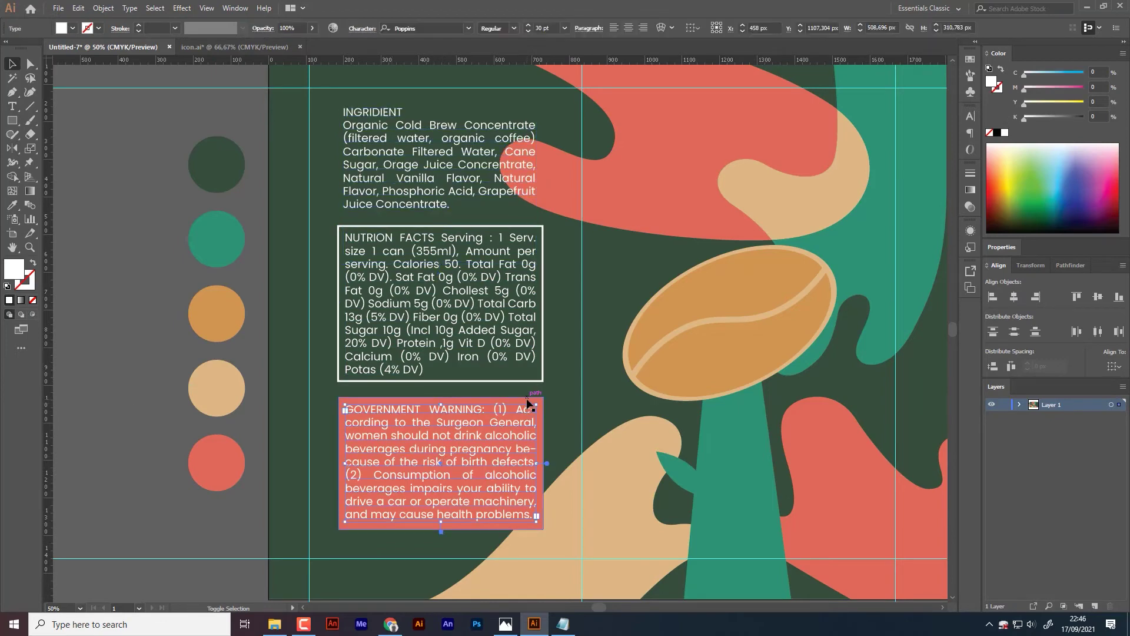
{"action": "right_click", "coordinate": [580, 468]}
{"action": "left_click", "coordinate": [577, 473]}
{"action": "left_click", "coordinate": [506, 367]}
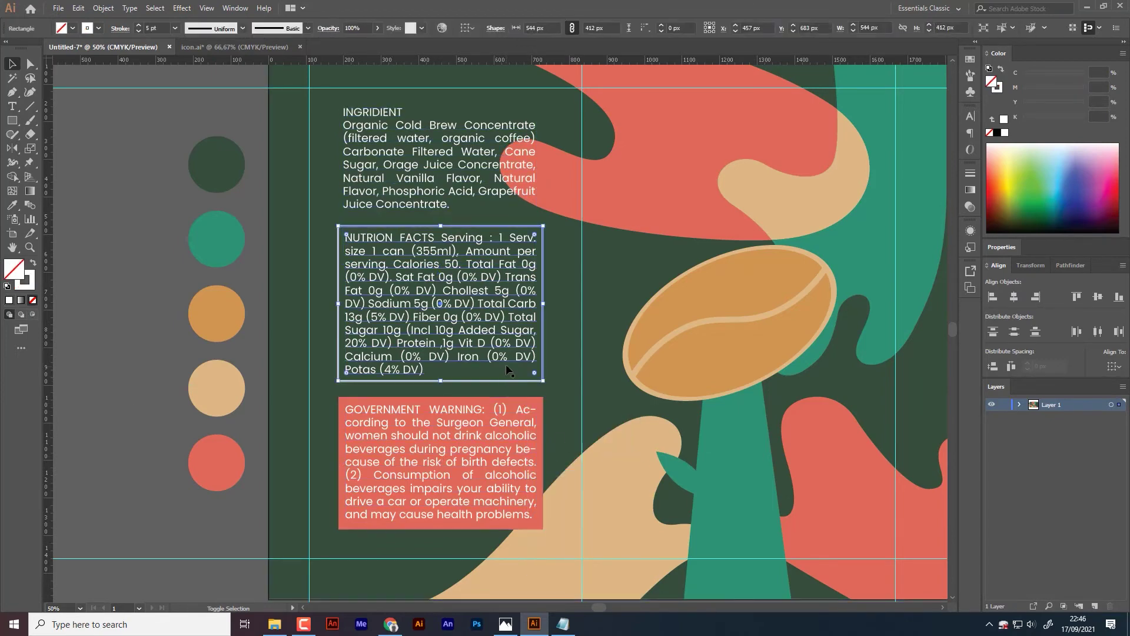
{"action": "right_click", "coordinate": [505, 364]}
{"action": "left_click", "coordinate": [518, 437]}
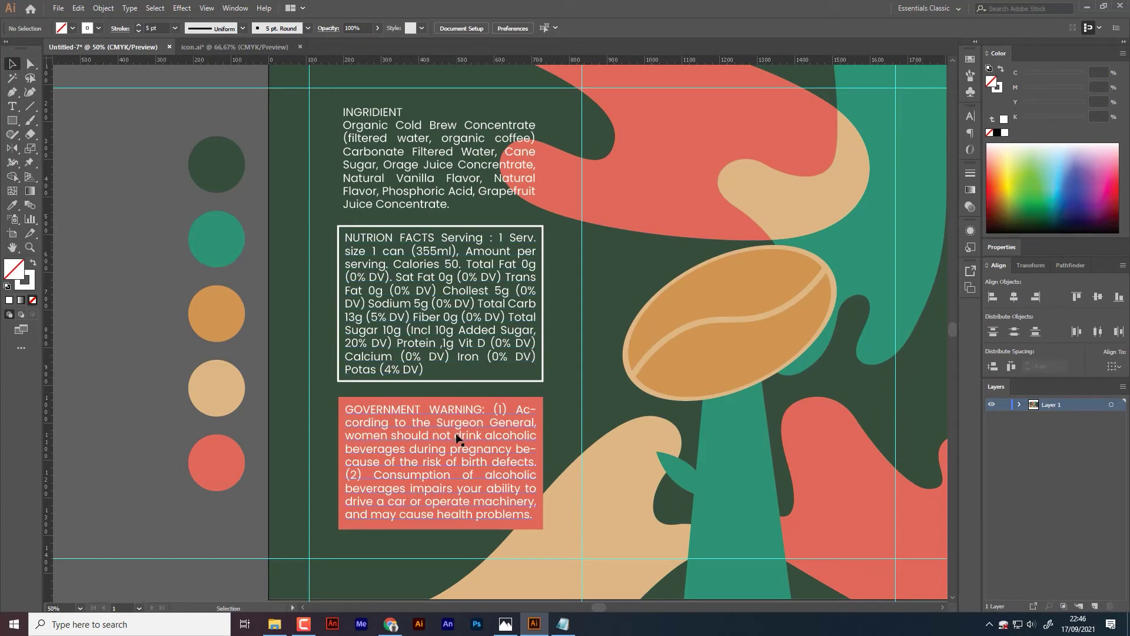
{"action": "left_click", "coordinate": [440, 459], "text": "shift"}
Step: Nudge all three text blocks down, then raise the INGRIDIENT text back slightly
{"action": "left_click", "coordinate": [438, 159], "text": "shift"}
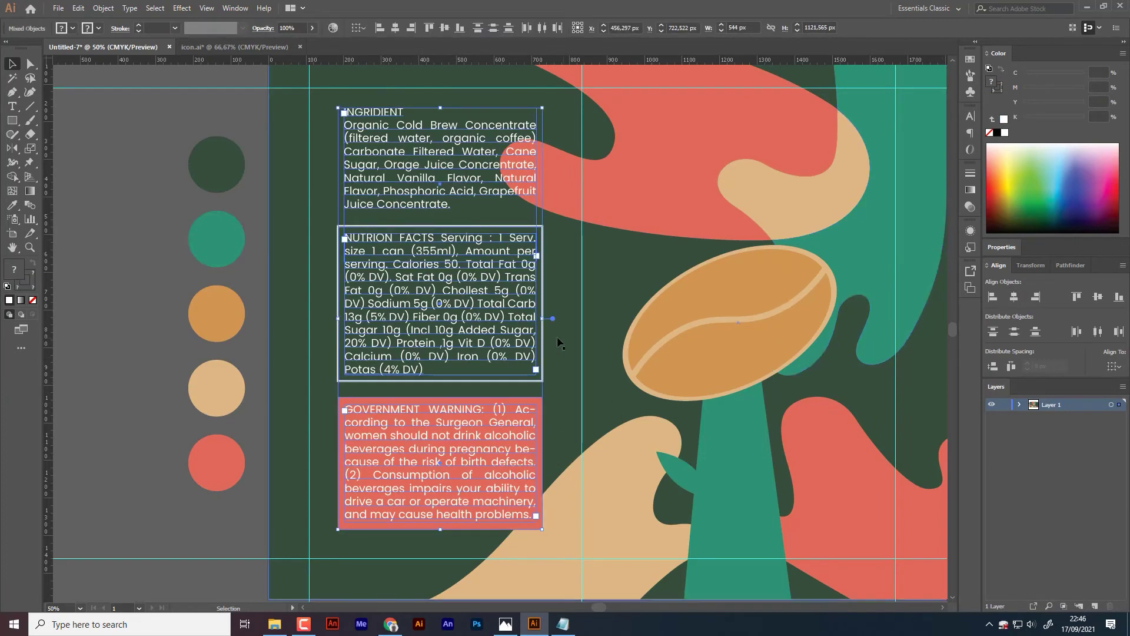
{"action": "key", "text": "shift+Down"}
{"action": "key", "text": "shift+Down"}
{"action": "key", "text": "shift+Down"}
{"action": "left_click_drag", "start_coordinate": [412, 170], "coordinate": [412, 162]}
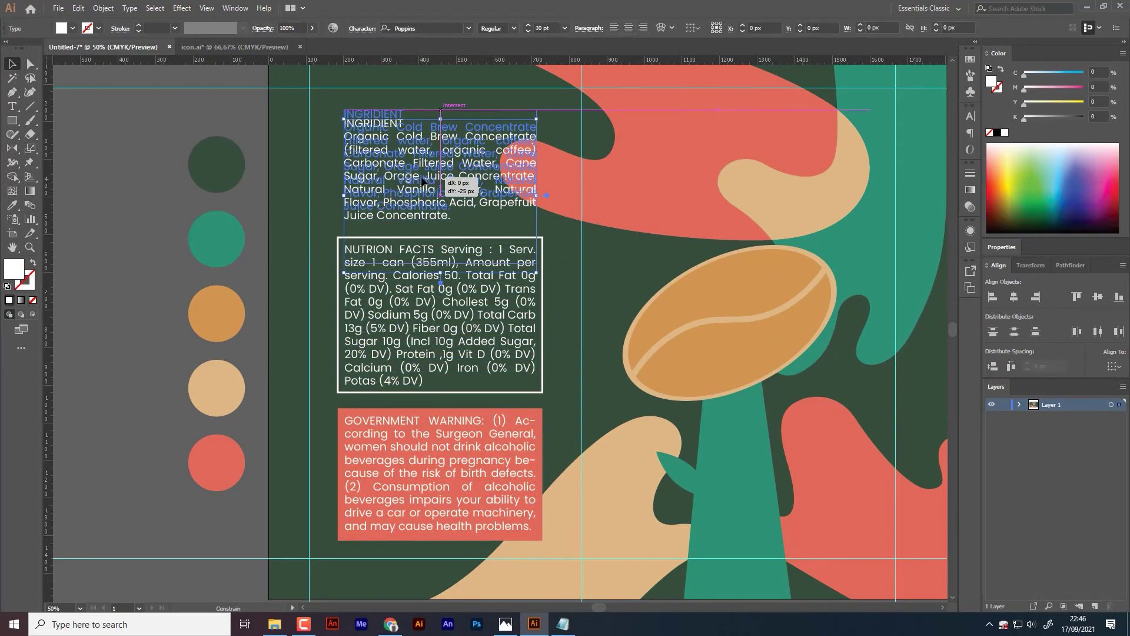
{"action": "left_click", "coordinate": [338, 386]}
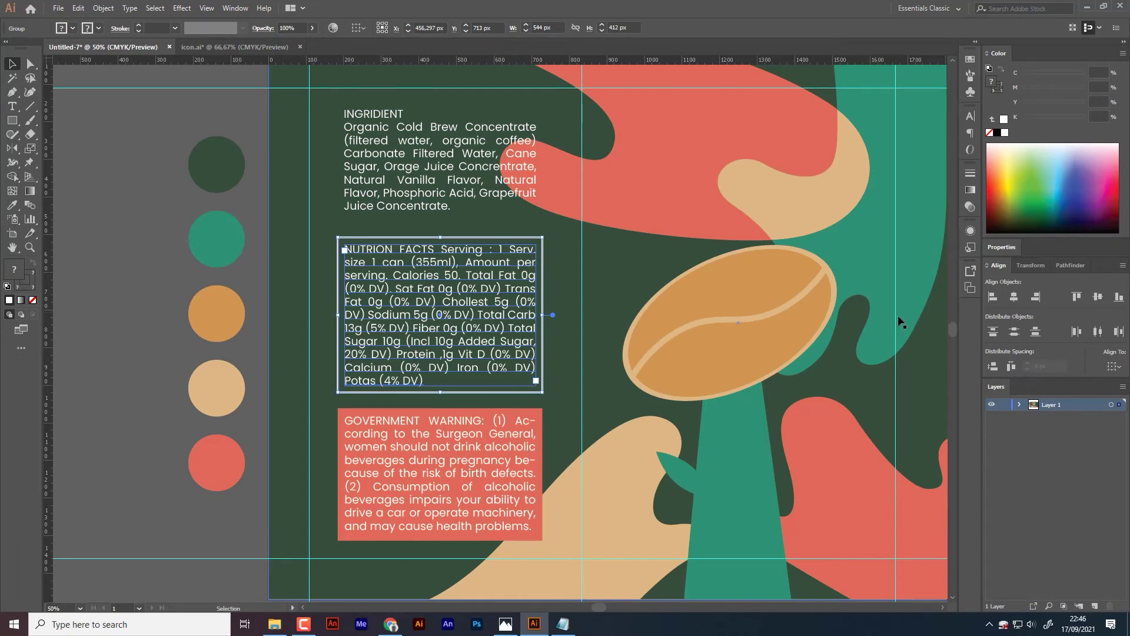
{"action": "left_click", "coordinate": [651, 311]}
{"action": "left_click_drag", "start_coordinate": [676, 310], "coordinate": [456, 312]}
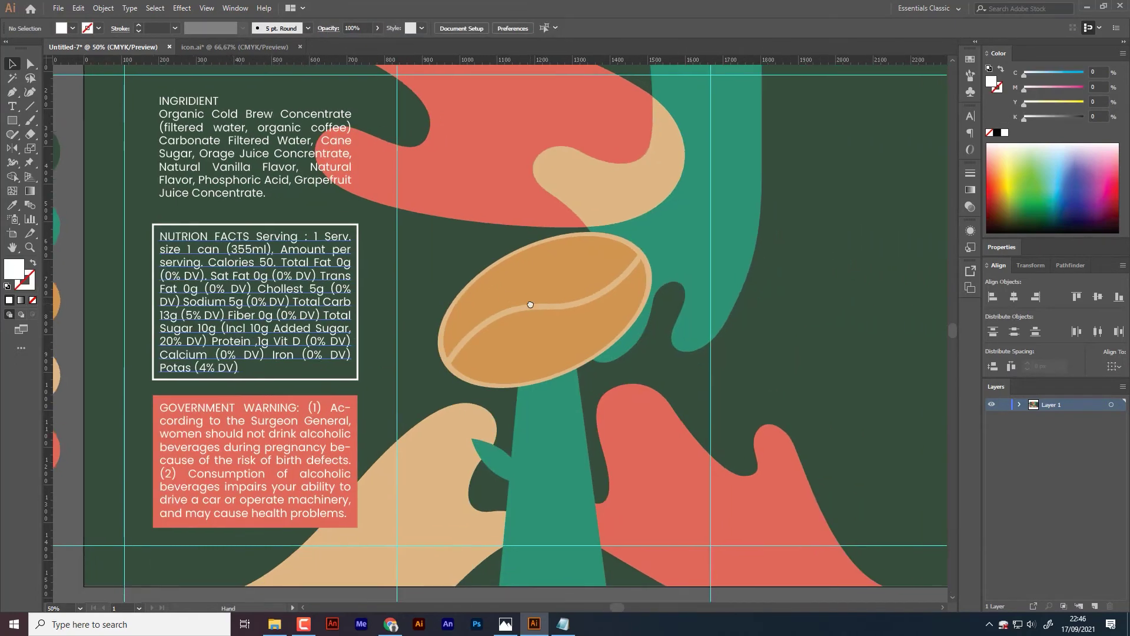
Step: Delete a stray placeholder text object and bring the label's empty right side into view
{"action": "key", "text": "t"}
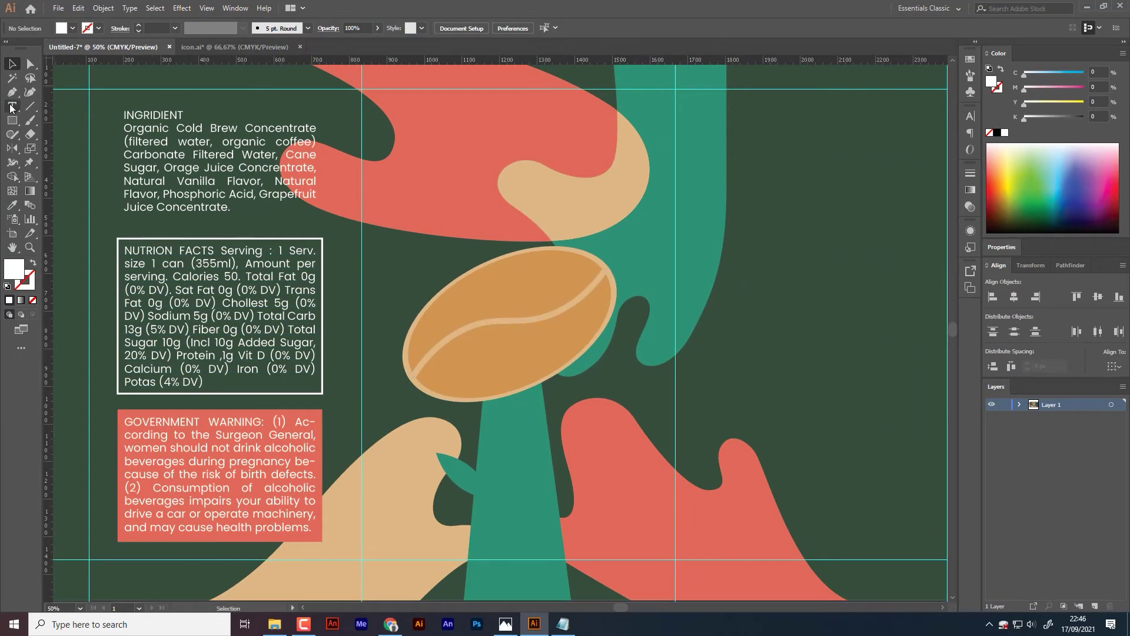
{"action": "left_click", "coordinate": [460, 163]}
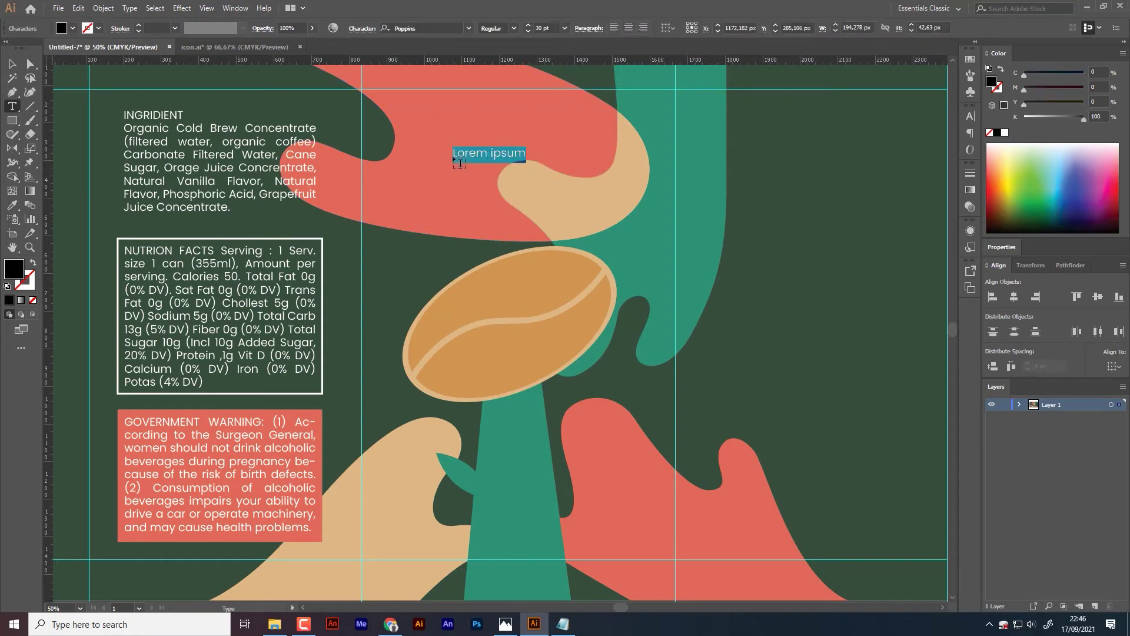
{"action": "key", "text": "Escape"}
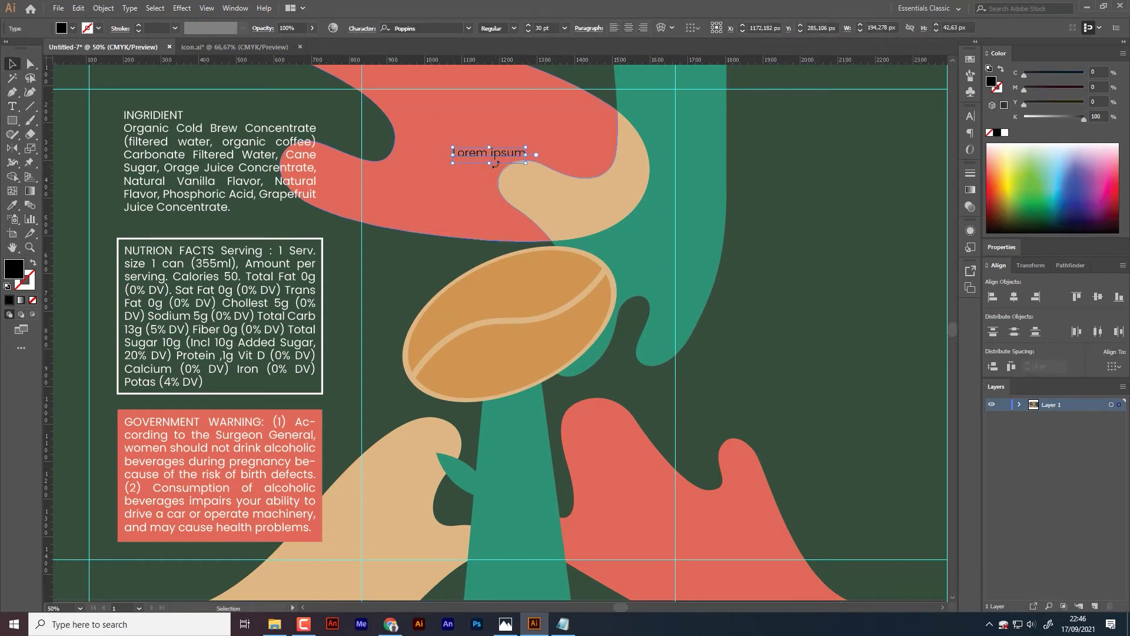
{"action": "key", "text": "Delete"}
{"action": "left_click_drag", "start_coordinate": [728, 387], "coordinate": [497, 374]}
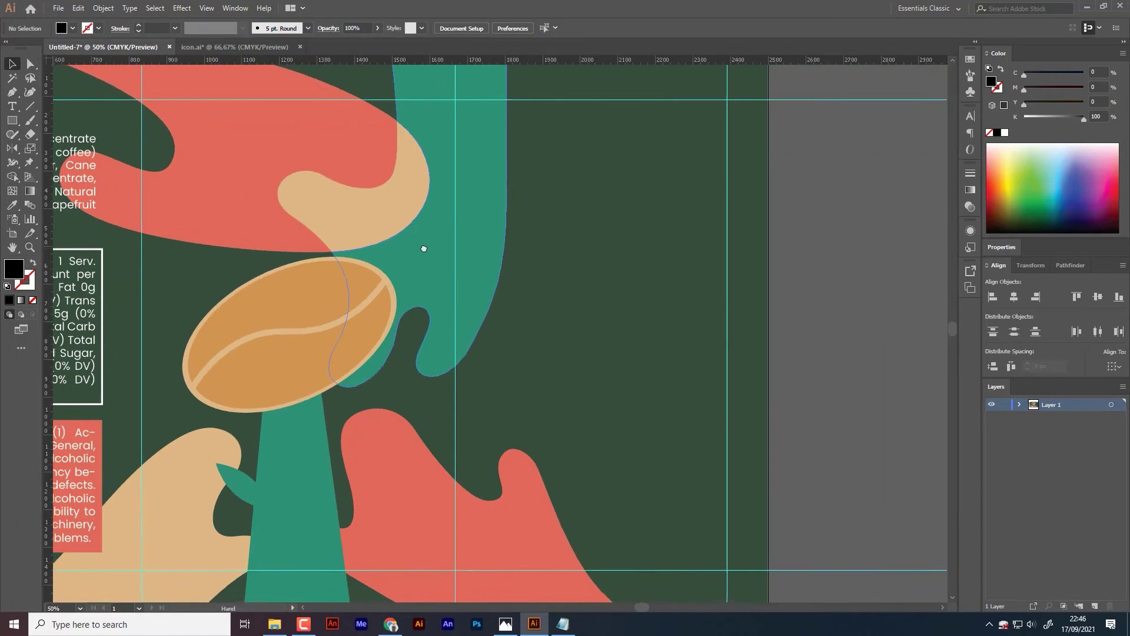
Step: Paste the contact paragraph from Notepad as a new text object on the label
{"action": "left_click", "coordinate": [564, 624]}
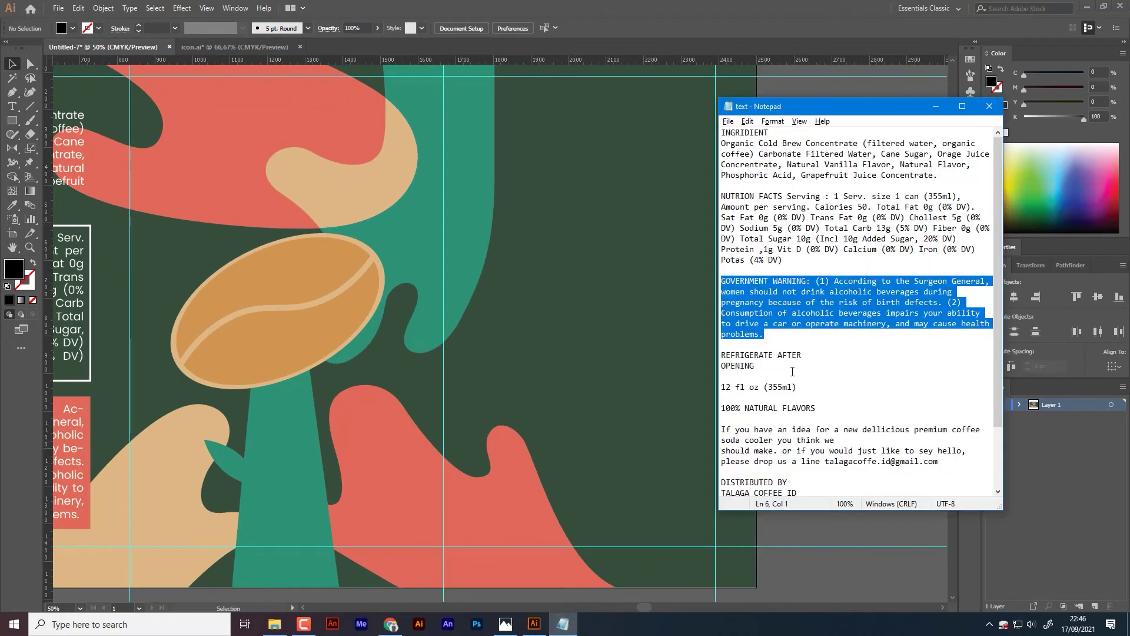
{"action": "left_click", "coordinate": [825, 430]}
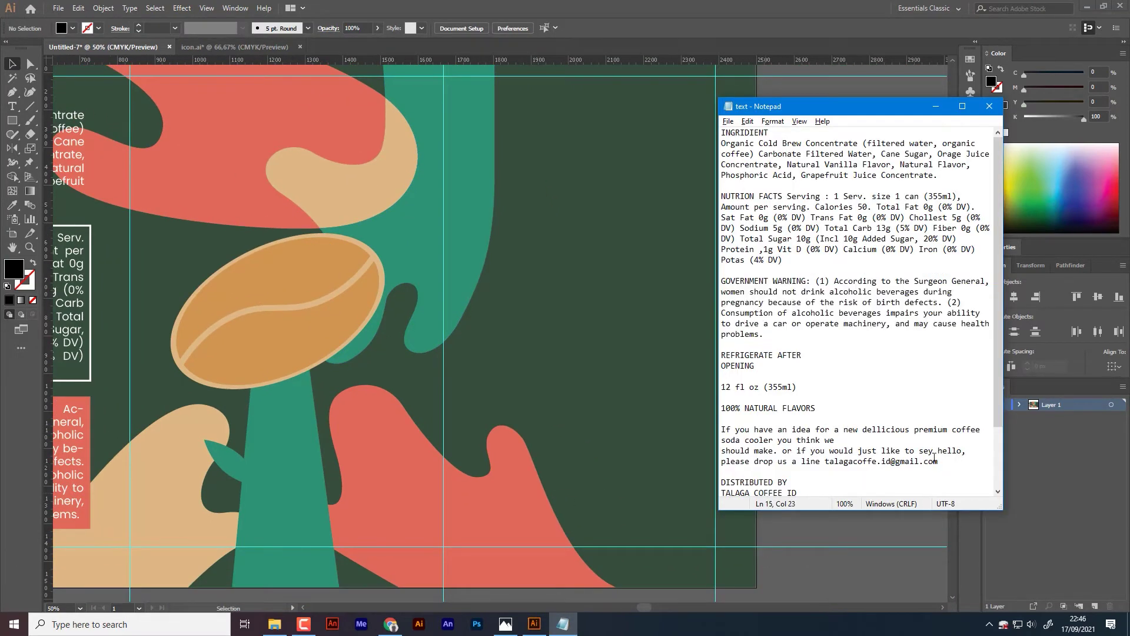
{"action": "left_click_drag", "start_coordinate": [939, 461], "coordinate": [722, 431]}
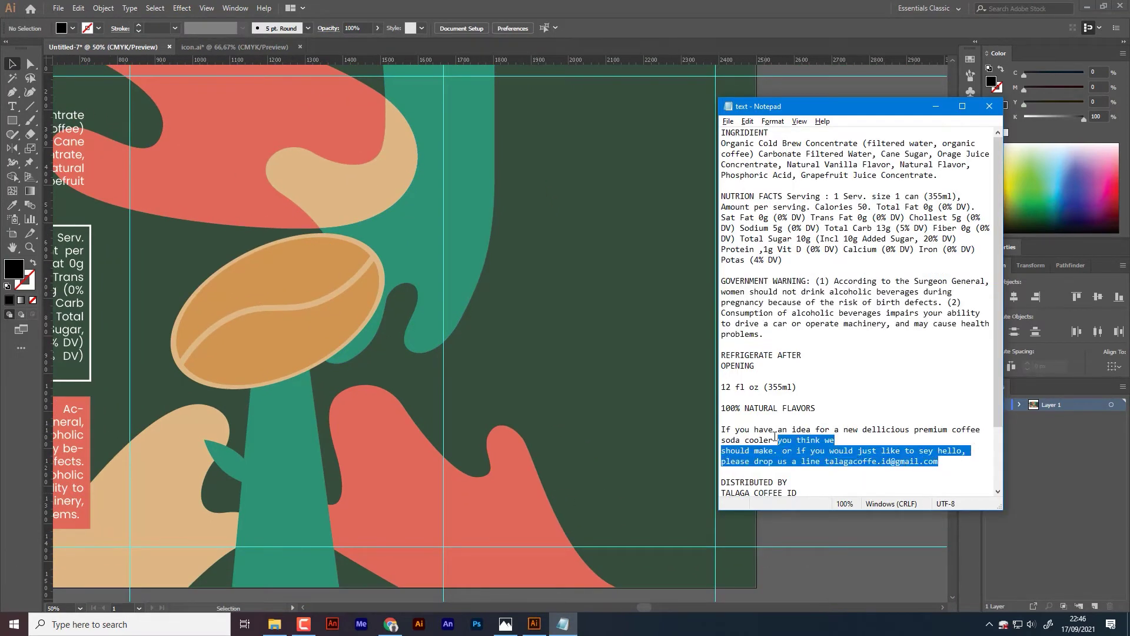
{"action": "left_click", "coordinate": [716, 422]}
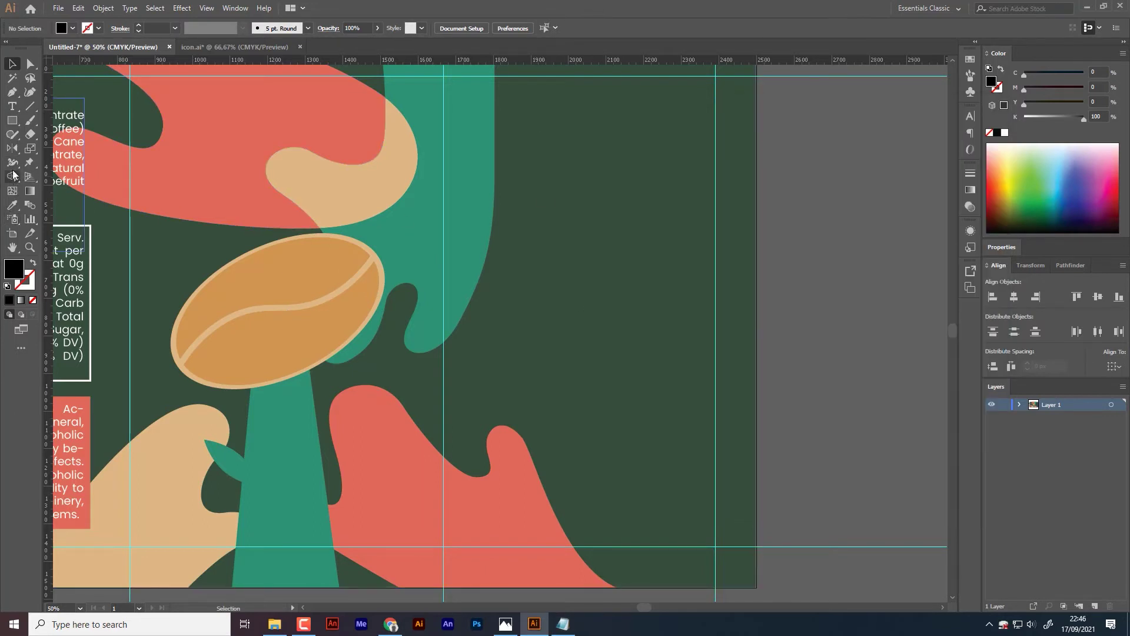
{"action": "left_click", "coordinate": [12, 106]}
{"action": "left_click", "coordinate": [479, 326]}
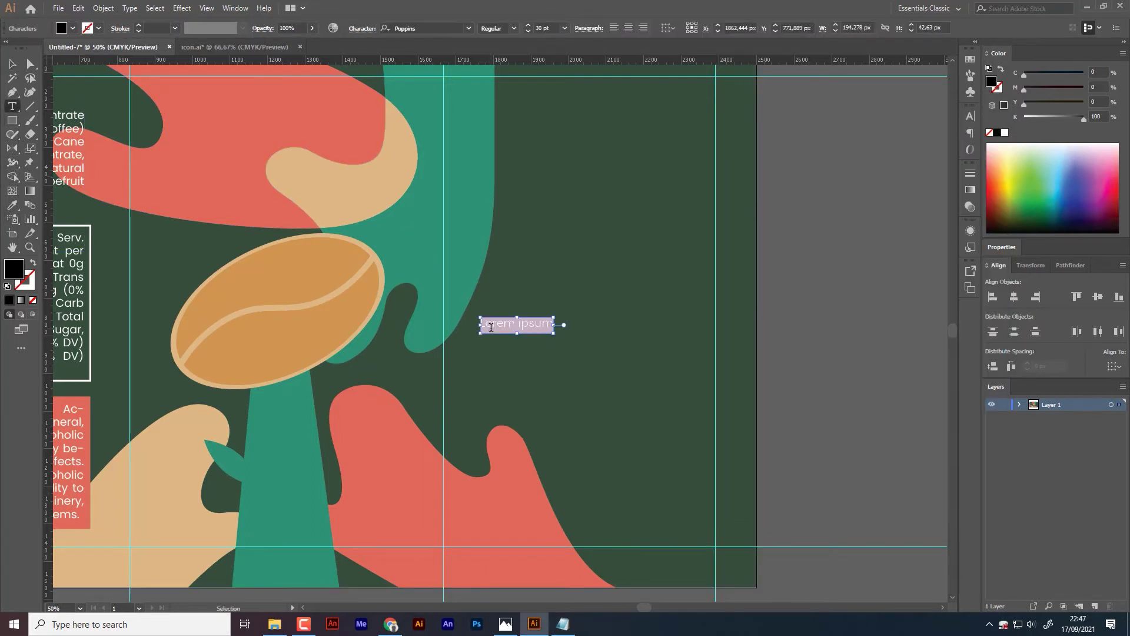
{"action": "key", "text": "ctrl+v"}
{"action": "key", "text": "Escape"}
Step: Make the contact text white, rotate it vertical at size 25, and place it on the back panel
{"action": "left_click_drag", "start_coordinate": [683, 345], "coordinate": [499, 340]}
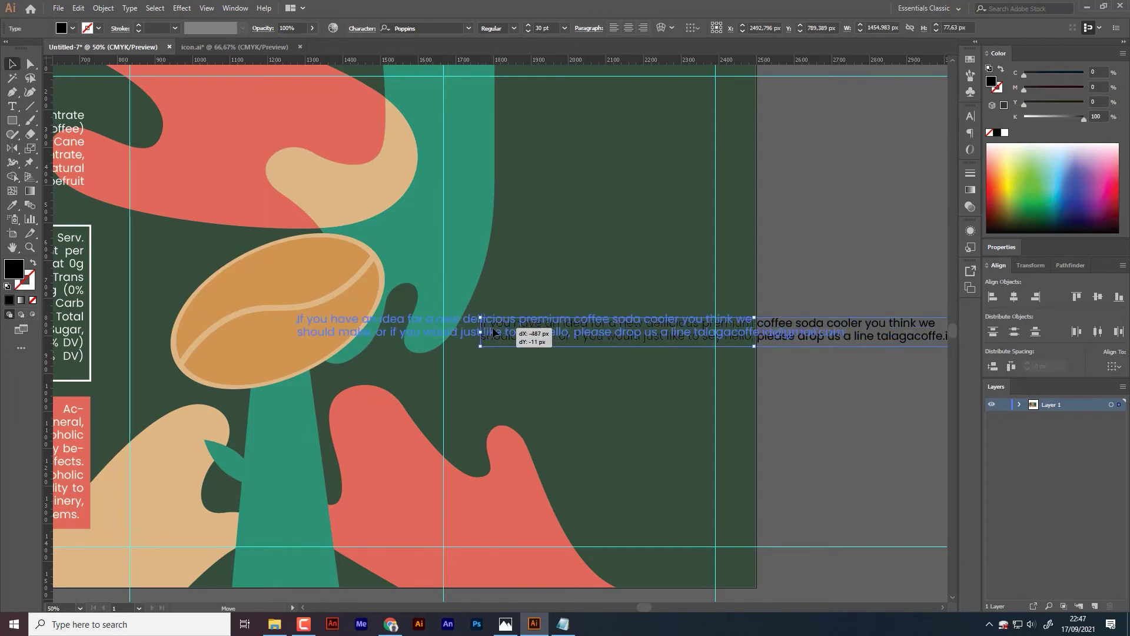
{"action": "left_click", "coordinate": [1005, 133]}
{"action": "left_click_drag", "start_coordinate": [846, 351], "coordinate": [584, 216]}
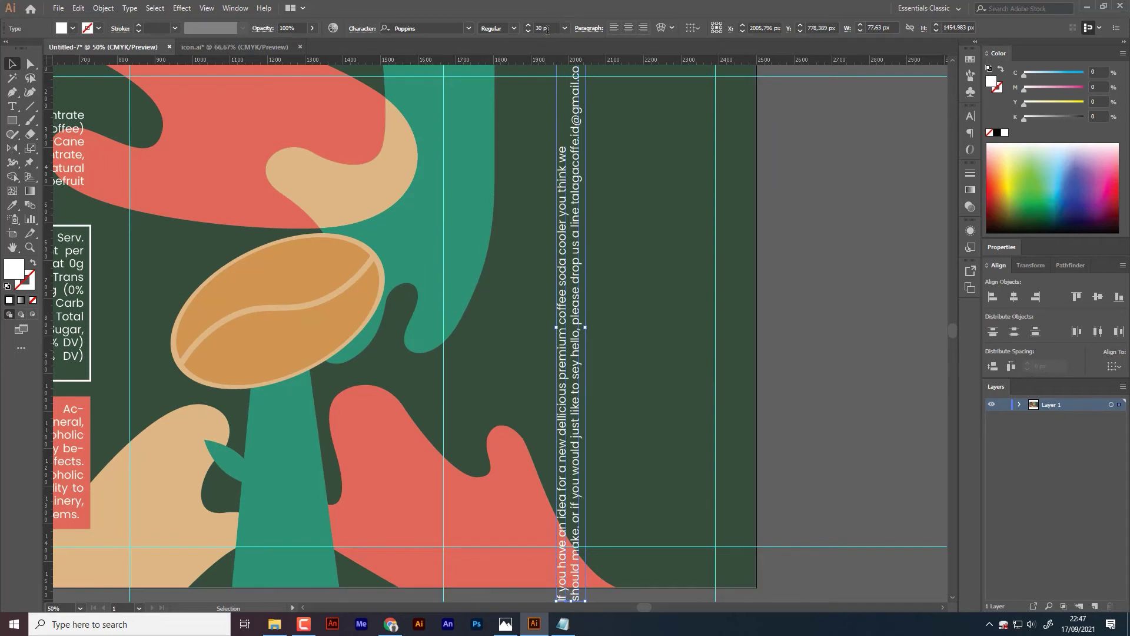
{"action": "type", "text": "25"}
{"action": "key", "text": "Return"}
{"action": "left_click_drag", "start_coordinate": [574, 320], "coordinate": [469, 257]}
{"action": "left_click", "coordinate": [803, 292]}
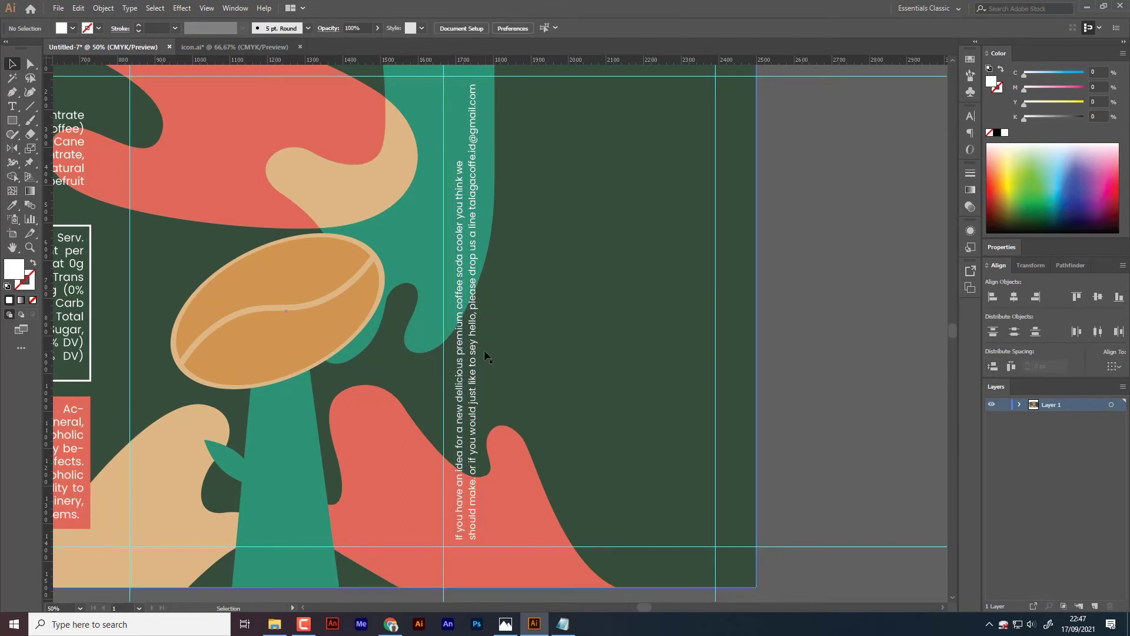
Step: Select the barcode artwork in the icon.ai document
{"action": "left_click", "coordinate": [474, 315]}
{"action": "left_click", "coordinate": [889, 313]}
{"action": "mouse_move", "coordinate": [505, 624]}
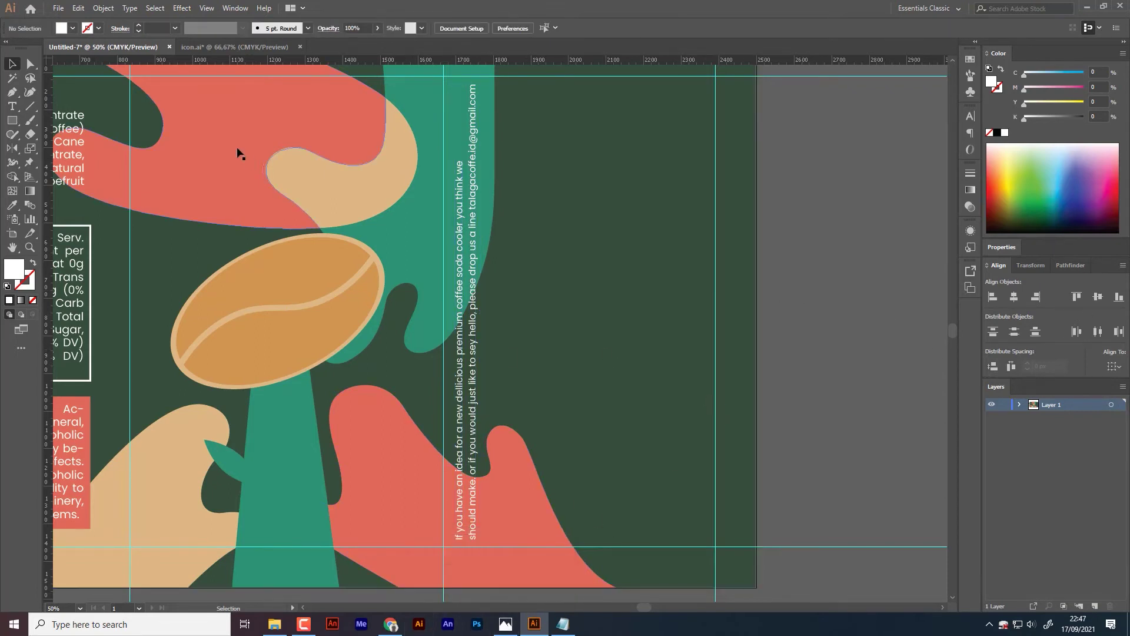
{"action": "left_click", "coordinate": [238, 48]}
{"action": "left_click", "coordinate": [213, 162]}
Step: Bring the barcode into the label, rotate it sideways, and place it lower right
{"action": "mouse_move", "coordinate": [213, 162]}
{"action": "left_mouse_down"}
{"action": "mouse_move", "coordinate": [556, 349]}
{"action": "mouse_move", "coordinate": [594, 349]}
{"action": "mouse_move", "coordinate": [580, 281]}
{"action": "left_mouse_up"}
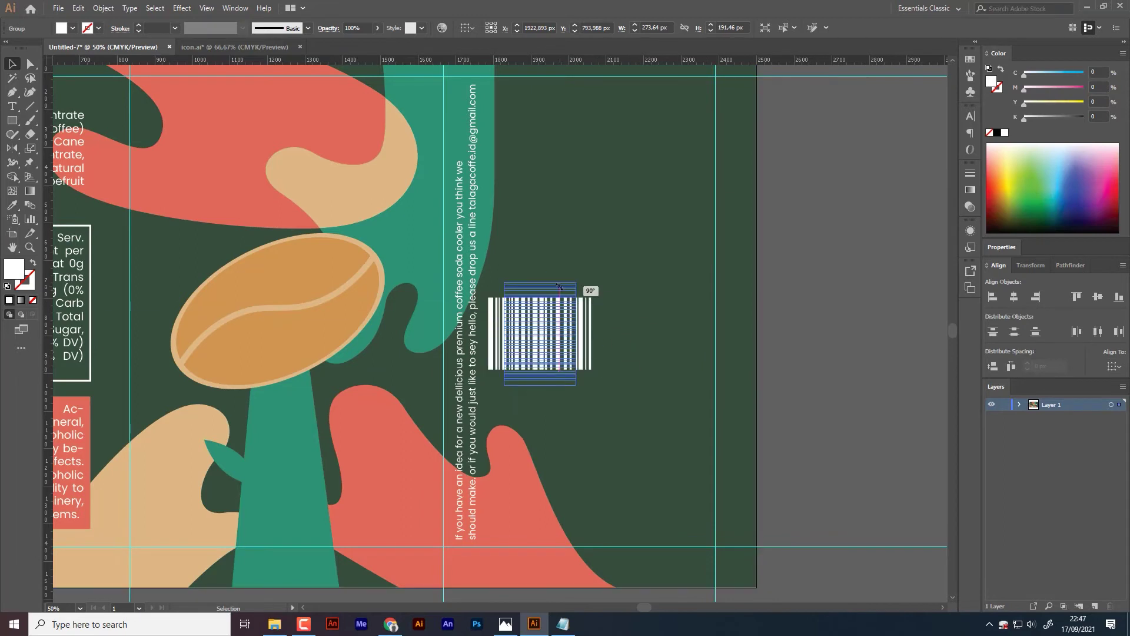
{"action": "left_click_drag", "start_coordinate": [546, 343], "coordinate": [593, 472]}
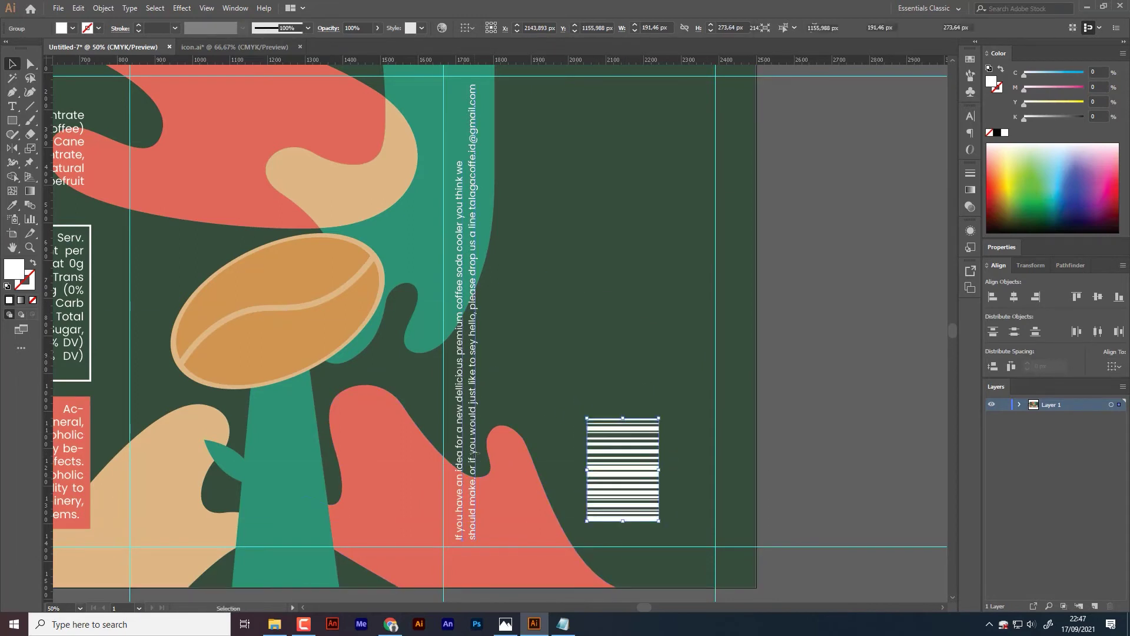
{"action": "left_click_drag", "start_coordinate": [469, 448], "coordinate": [513, 448]}
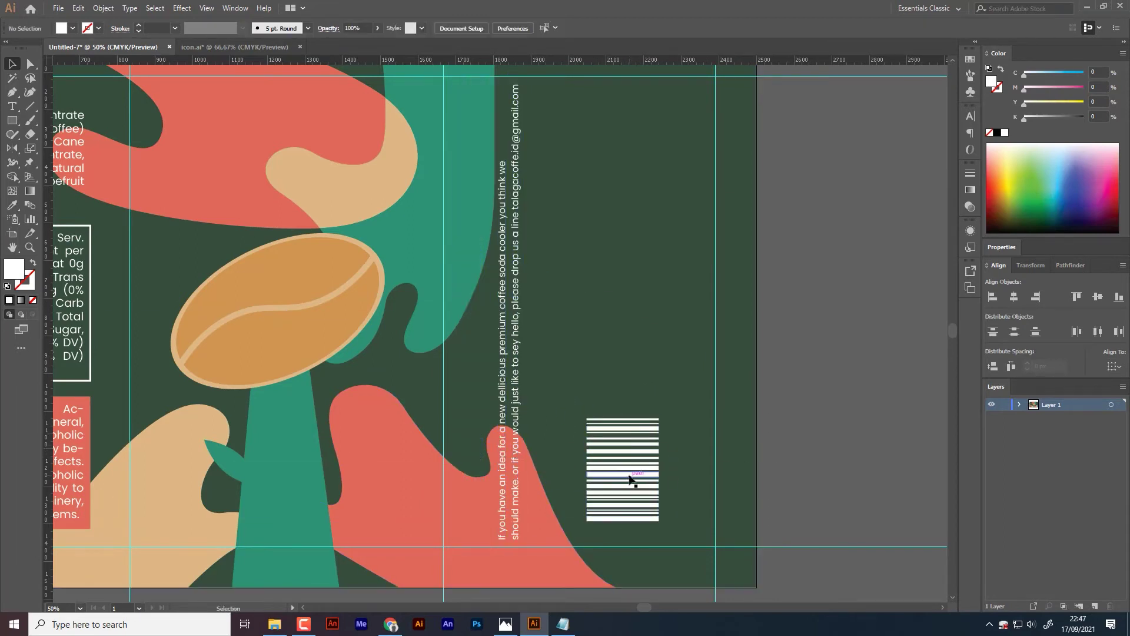
{"action": "left_click_drag", "start_coordinate": [632, 475], "coordinate": [615, 474]}
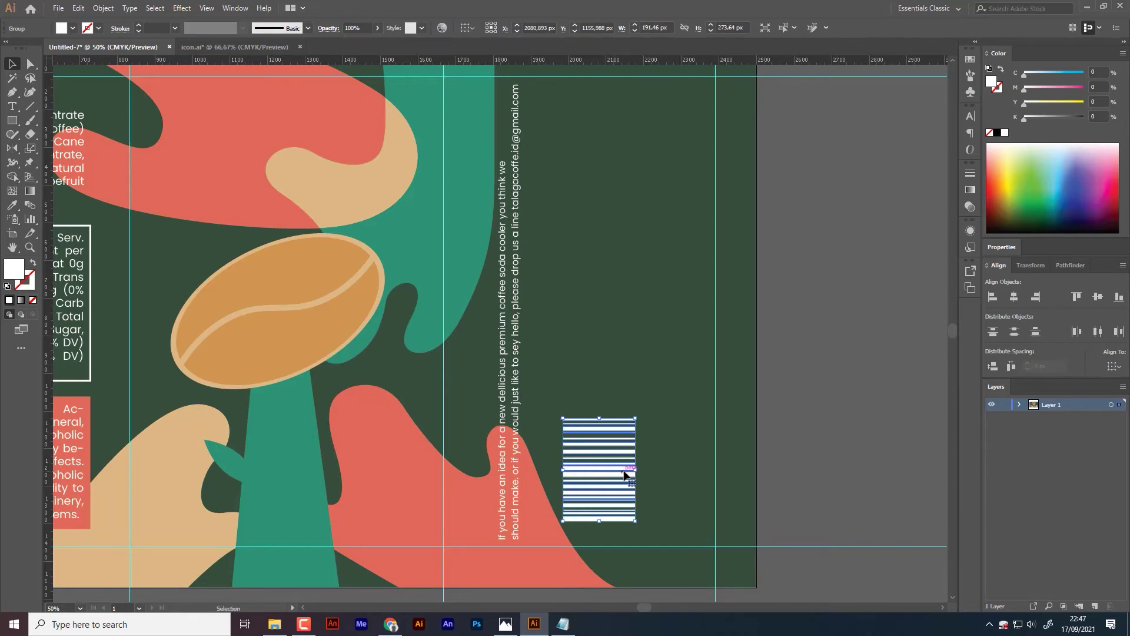
Step: Copy PLEASE RECYCLE from Notepad and paste it as new text on the back panel
{"action": "left_click", "coordinate": [563, 623]}
{"action": "left_click", "coordinate": [807, 478]}
{"action": "scroll", "coordinate": [807, 479], "scroll_direction": "down", "scroll_amount": 4}
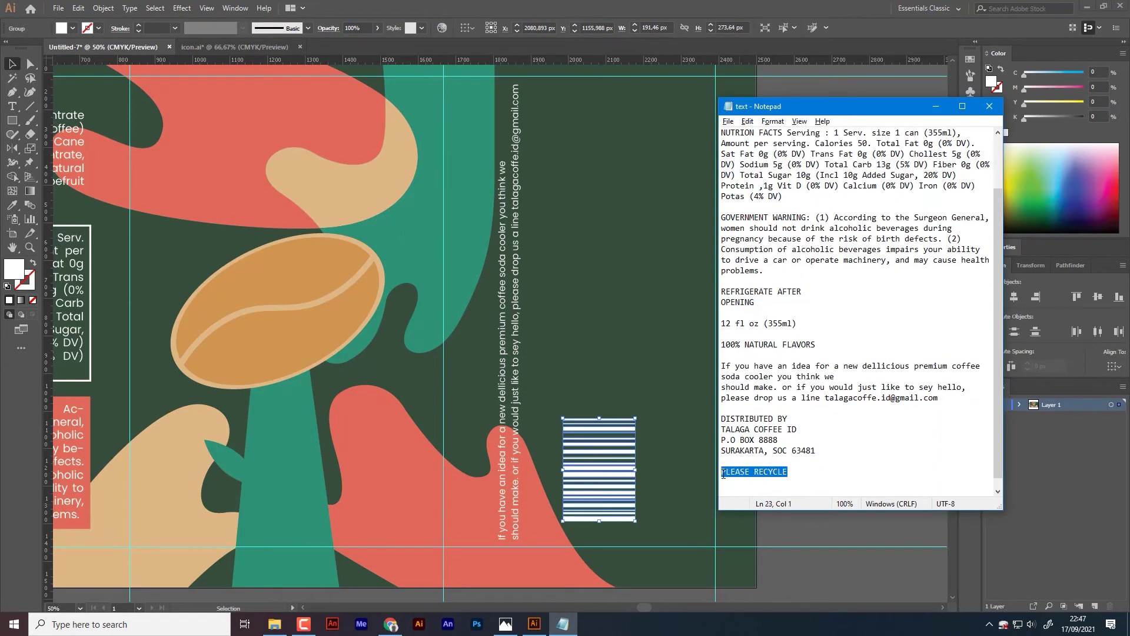
{"action": "key", "text": "ctrl+c"}
{"action": "key", "text": "alt+Tab"}
{"action": "key", "text": "t"}
{"action": "left_click", "coordinate": [585, 353]}
{"action": "key", "text": "ctrl+v"}
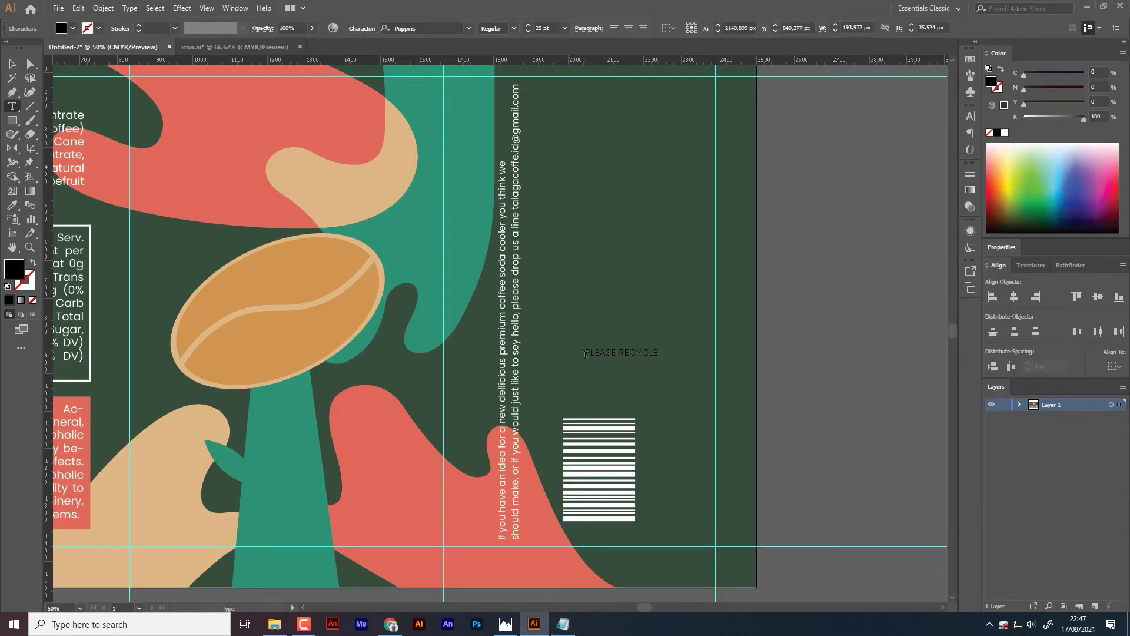
{"action": "key", "text": "Escape"}
Step: Make PLEASE RECYCLE white, rotate it vertical, and place it beside the barcode
{"action": "left_click", "coordinate": [1004, 133]}
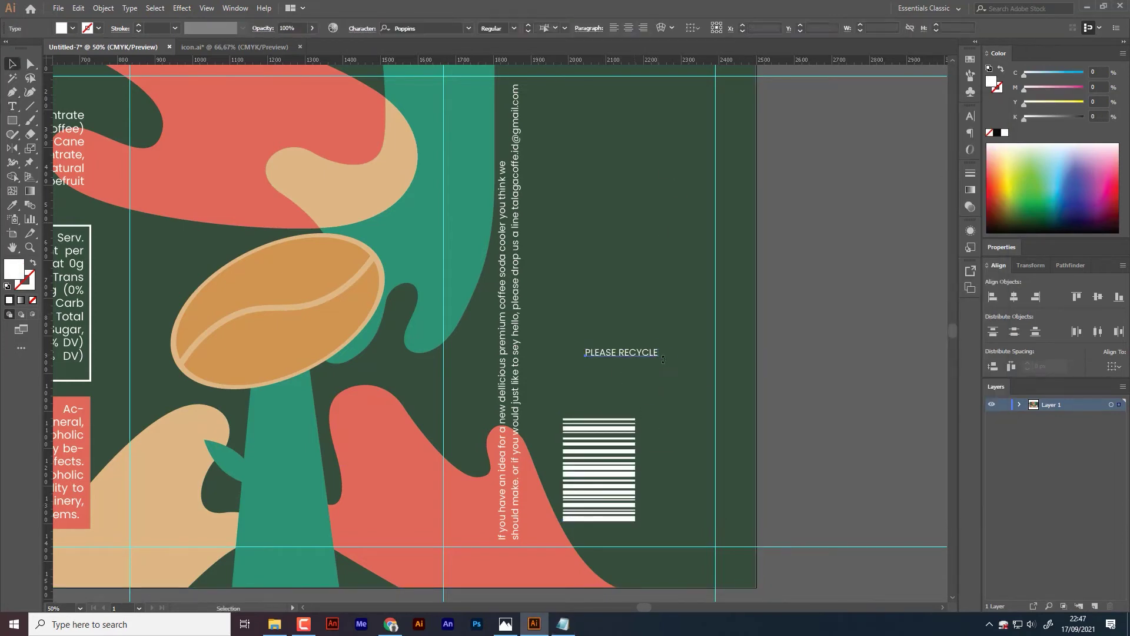
{"action": "mouse_move", "coordinate": [663, 359]}
{"action": "left_mouse_down"}
{"action": "mouse_move", "coordinate": [695, 333]}
{"action": "mouse_move", "coordinate": [620, 369]}
{"action": "left_mouse_up"}
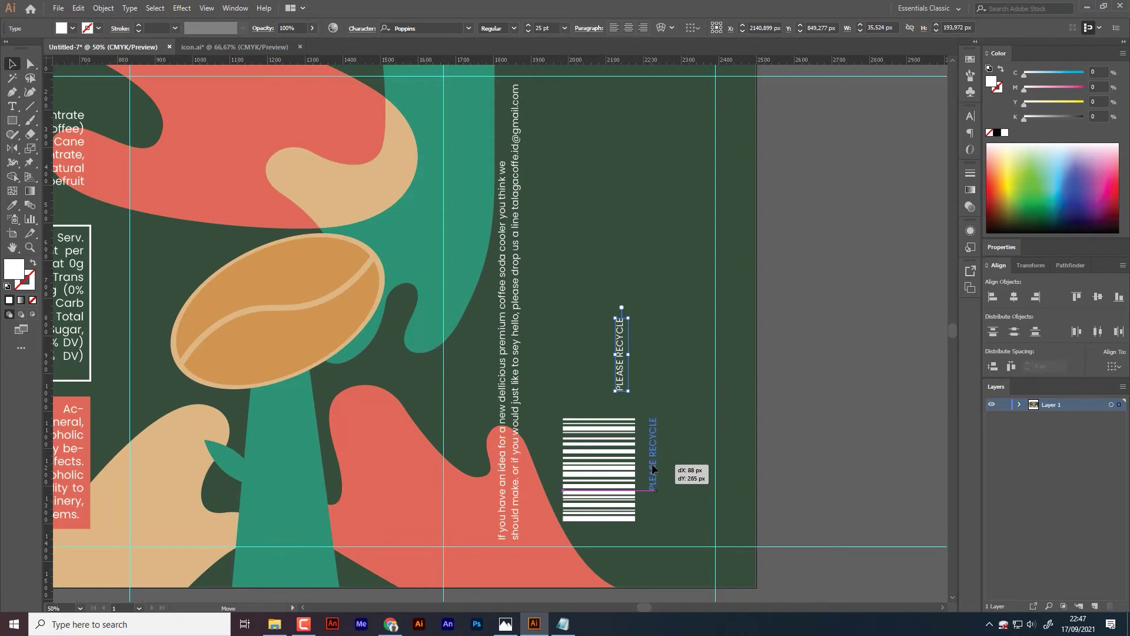
{"action": "left_click_drag", "start_coordinate": [651, 477], "coordinate": [675, 464]}
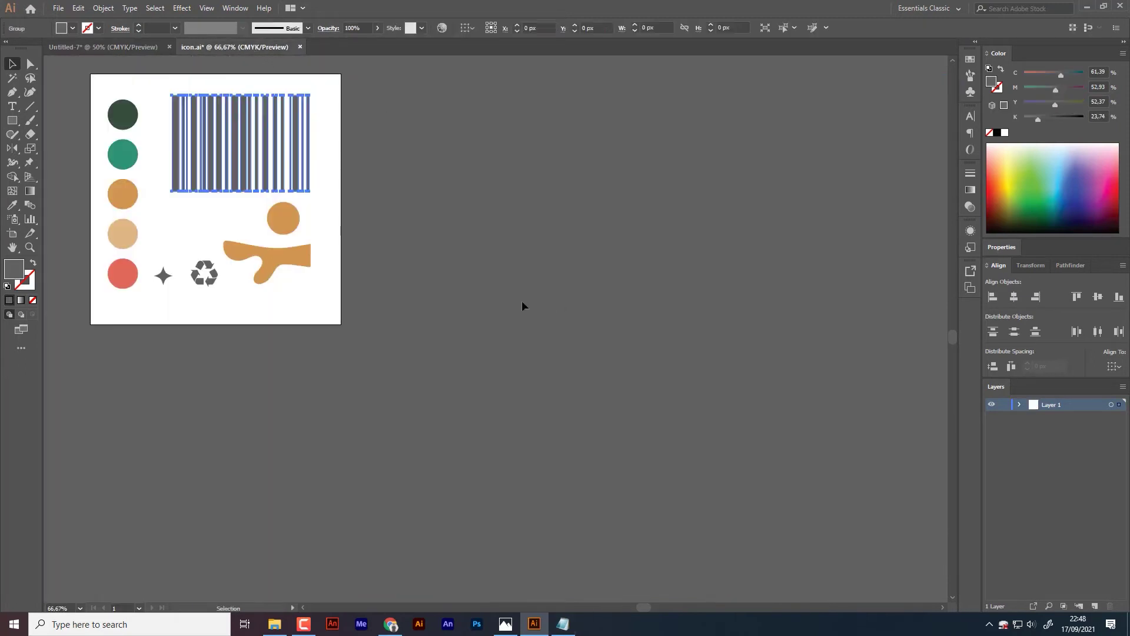
Step: Copy the recycle symbol from icon.ai, make it white, and place it below PLEASE RECYCLE
{"action": "left_click", "coordinate": [235, 46]}
{"action": "left_click", "coordinate": [210, 276]}
{"action": "key", "text": "ctrl+c"}
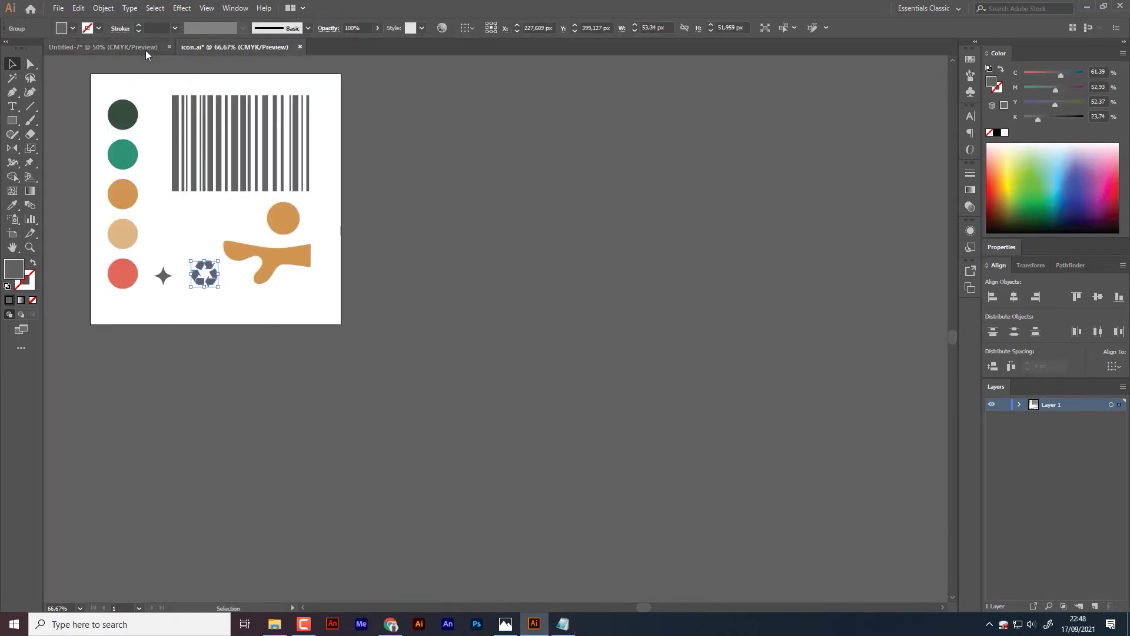
{"action": "left_click", "coordinate": [146, 47]}
{"action": "key", "text": "ctrl+v"}
{"action": "left_click", "coordinate": [1005, 133]}
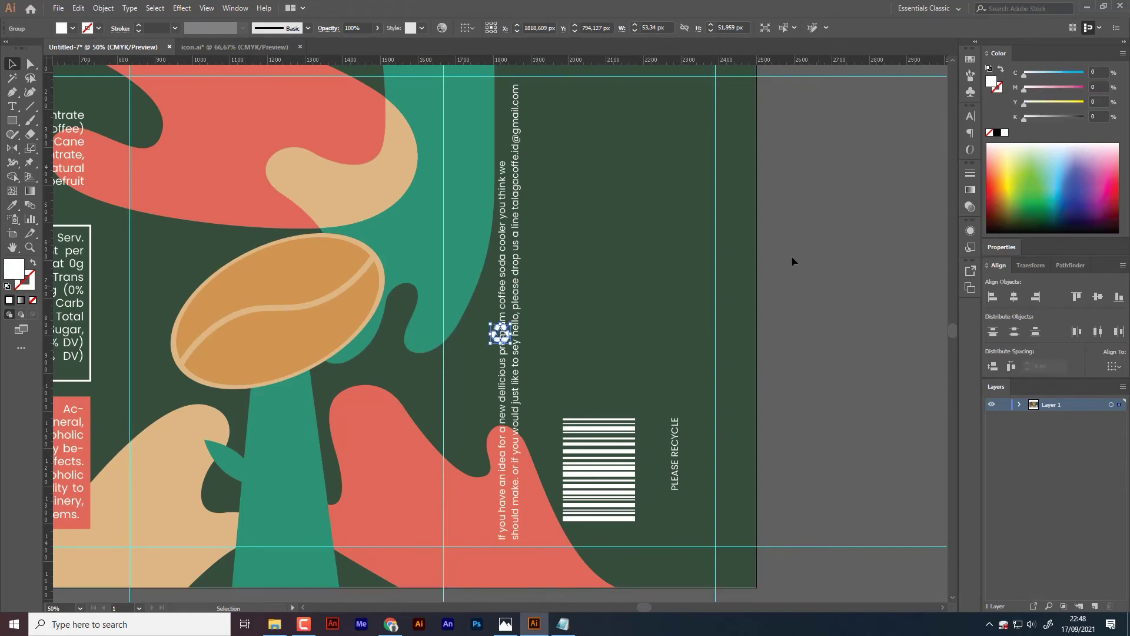
{"action": "left_click_drag", "start_coordinate": [499, 332], "coordinate": [677, 521]}
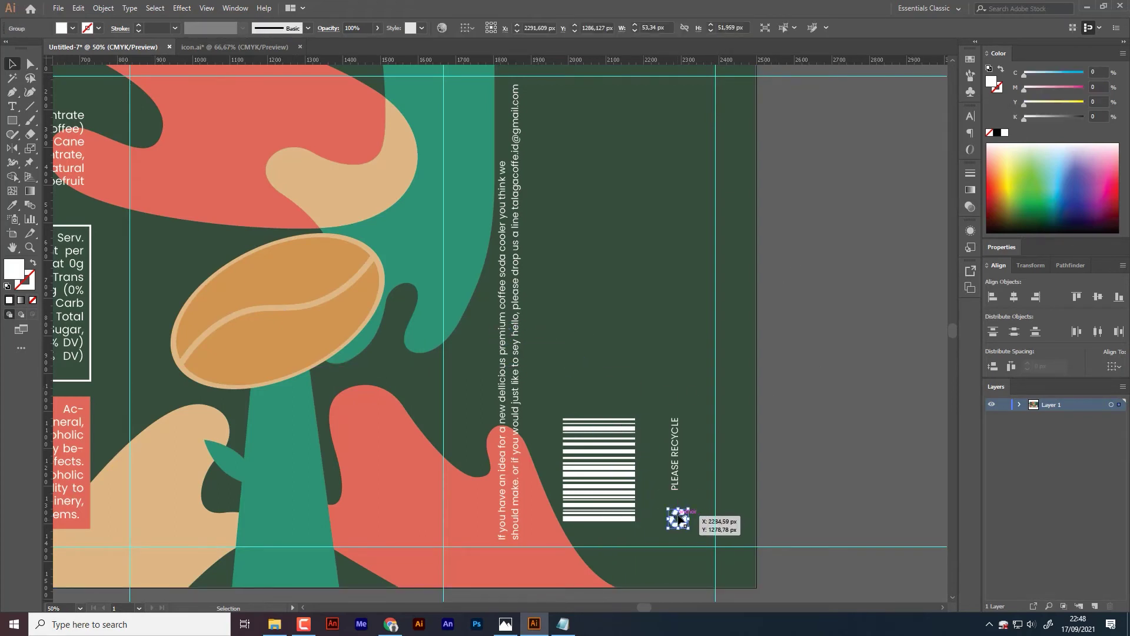
Step: Zoom in to check the recycle symbol's position against the PLEASE RECYCLE text
{"action": "key", "text": "ctrl+shift+a"}
{"action": "left_click", "coordinate": [670, 527]}
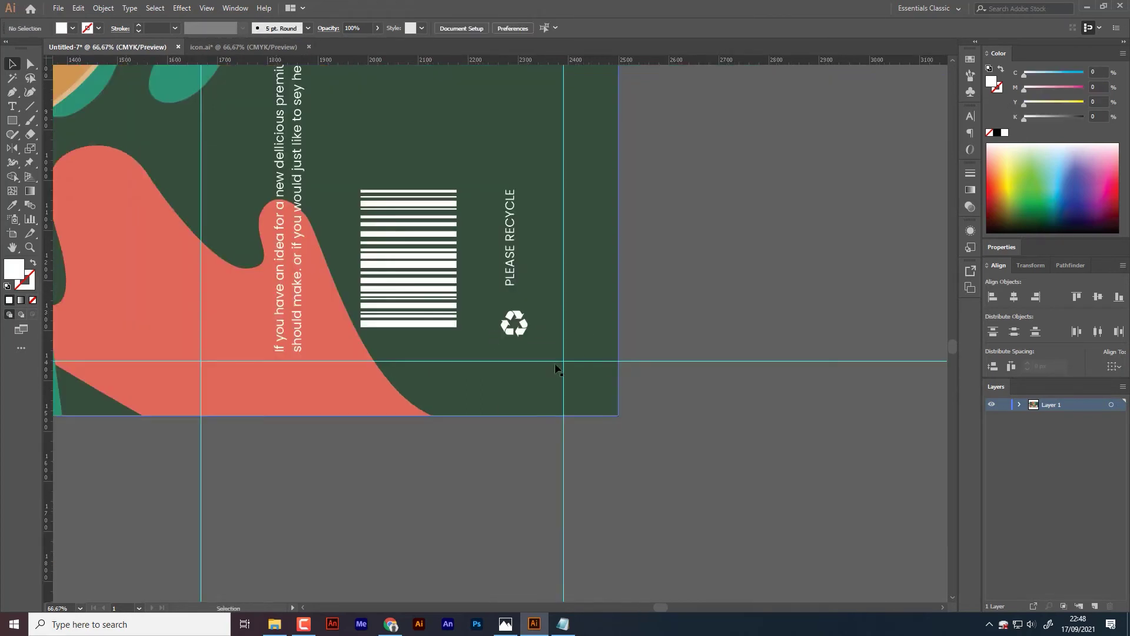
{"action": "left_click", "coordinate": [516, 313]}
{"action": "left_click", "coordinate": [598, 300]}
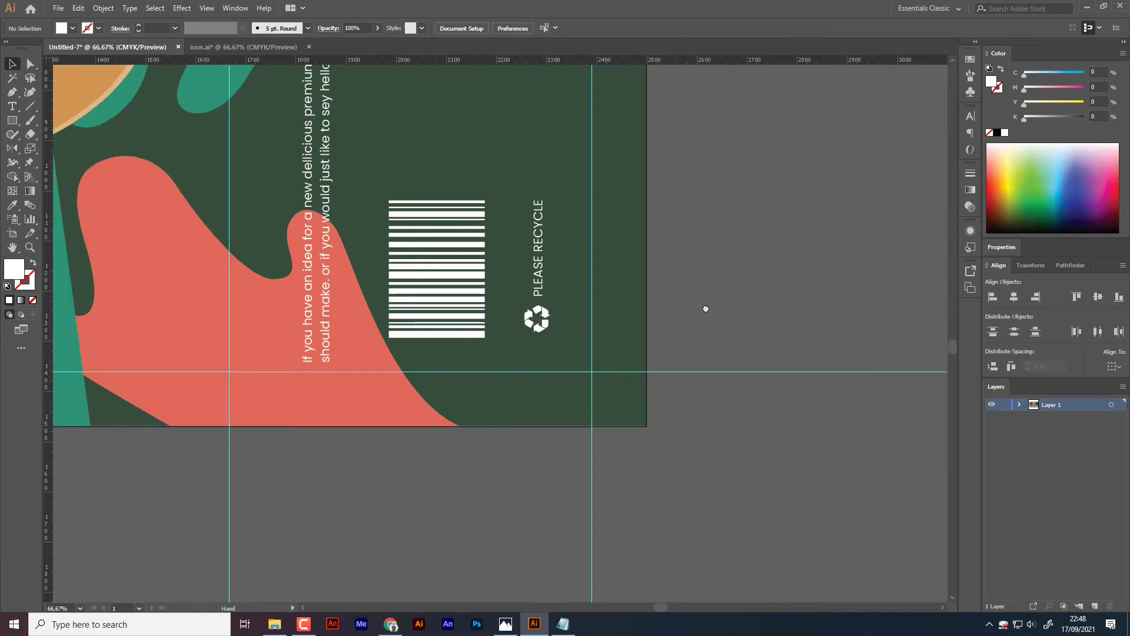
{"action": "scroll", "coordinate": [703, 310], "scroll_direction": "up", "scroll_amount": 3}
{"action": "scroll", "coordinate": [621, 395], "scroll_direction": "left", "scroll_amount": 3}
{"action": "left_click", "coordinate": [601, 393]}
{"action": "left_click", "coordinate": [595, 318]}
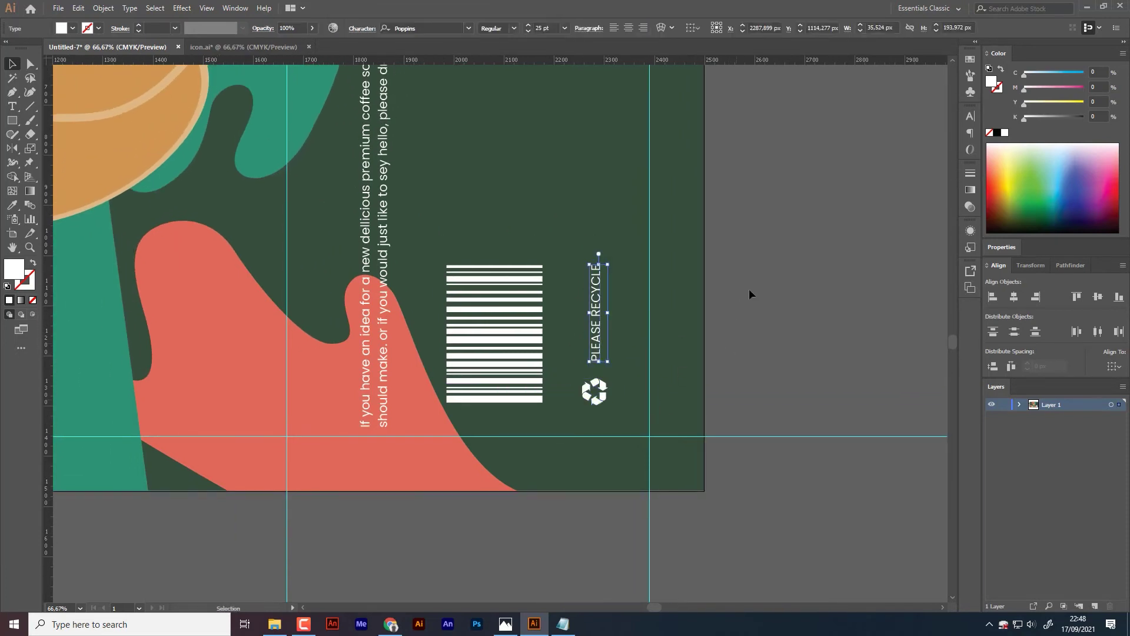
{"action": "left_click", "coordinate": [750, 292]}
{"action": "left_click_drag", "start_coordinate": [728, 247], "coordinate": [749, 266]}
{"action": "scroll", "coordinate": [749, 266], "scroll_direction": "down", "scroll_amount": 2}
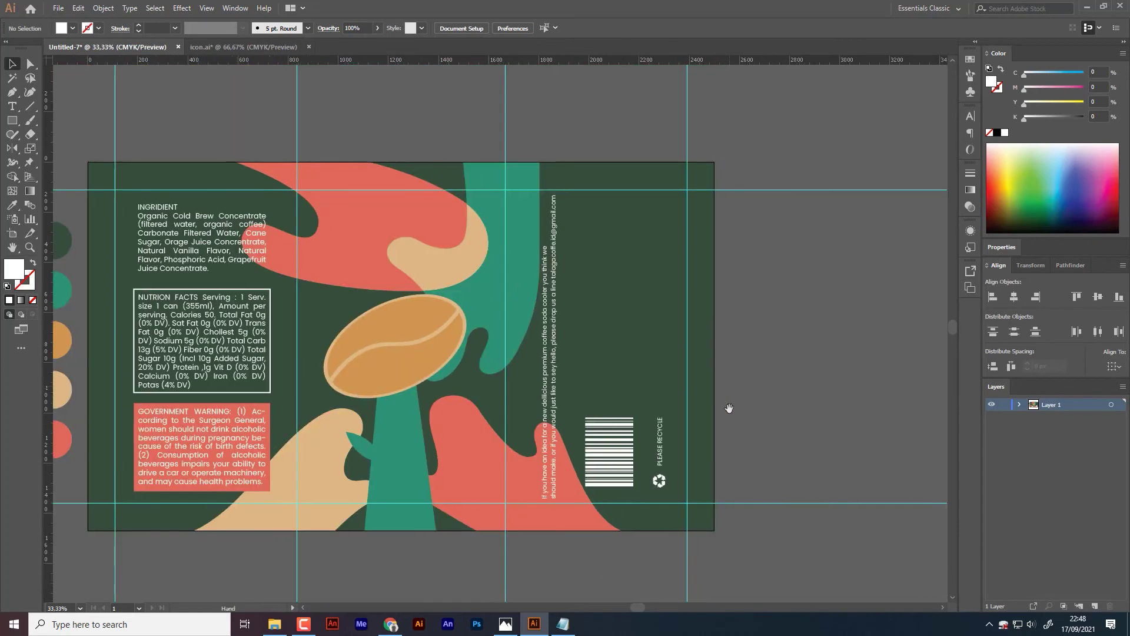
Step: Paste the DISTRIBUTED BY address lines from Notepad as white text on the back panel
{"action": "left_click", "coordinate": [561, 626]}
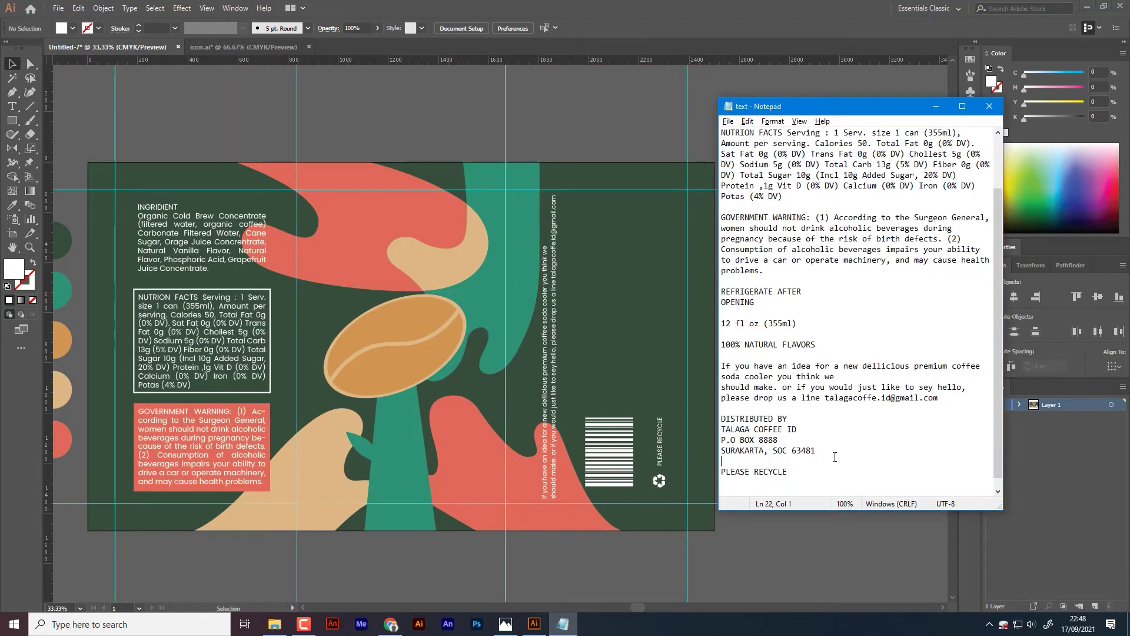
{"action": "left_click_drag", "start_coordinate": [835, 457], "coordinate": [721, 419]}
{"action": "left_click", "coordinate": [34, 175]}
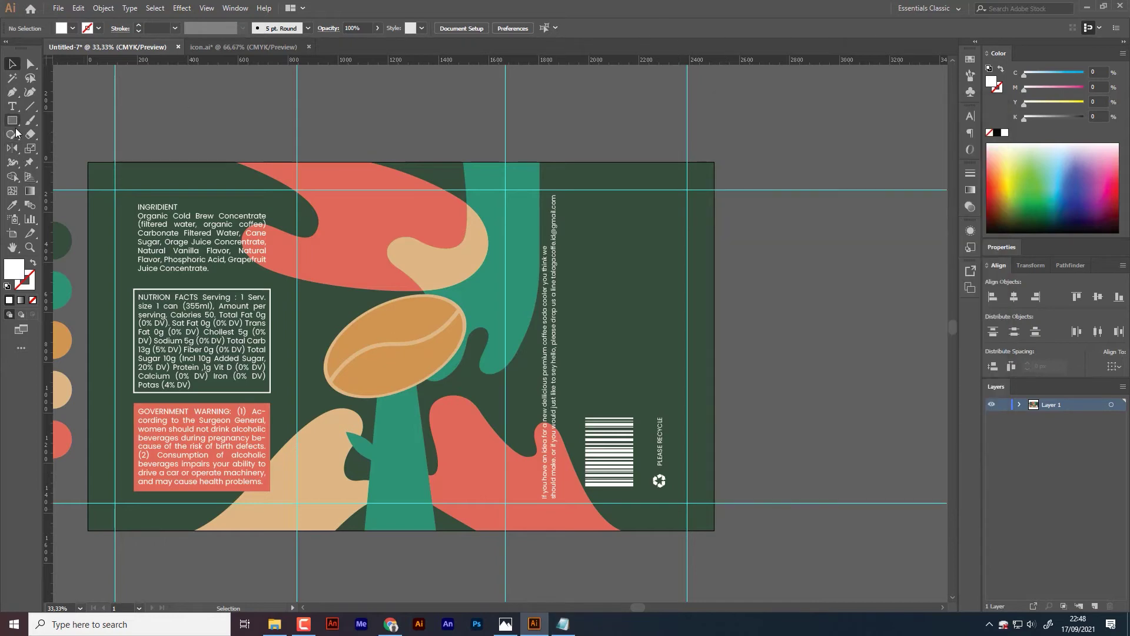
{"action": "left_click", "coordinate": [11, 106]}
{"action": "left_click", "coordinate": [611, 345]}
{"action": "key", "text": "ctrl+v"}
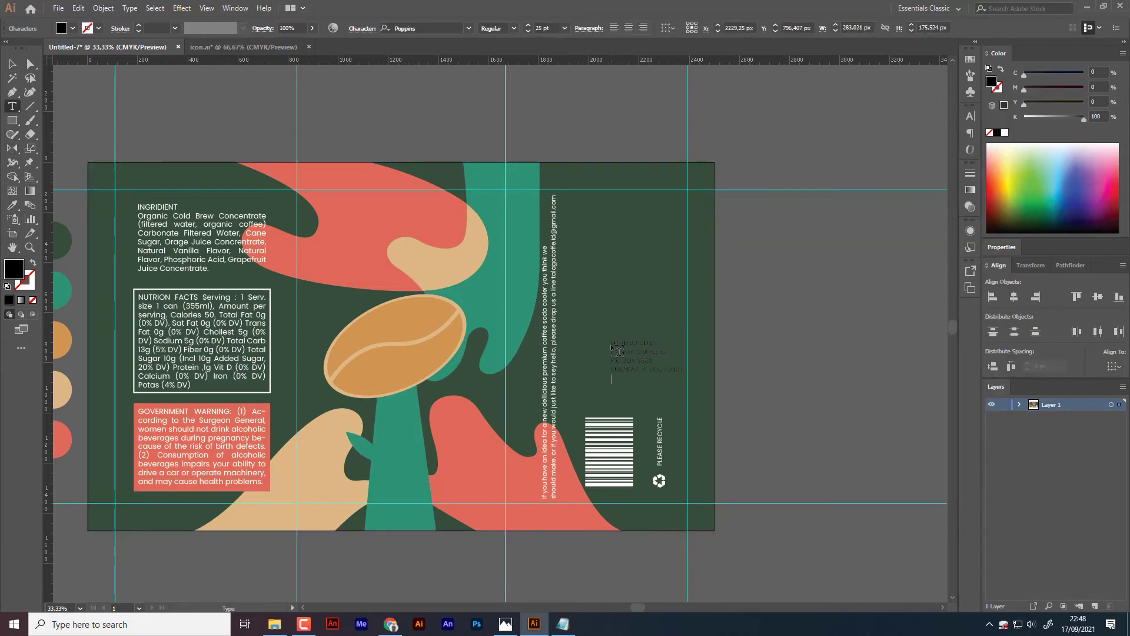
{"action": "key", "text": "Escape"}
{"action": "left_click", "coordinate": [1004, 134]}
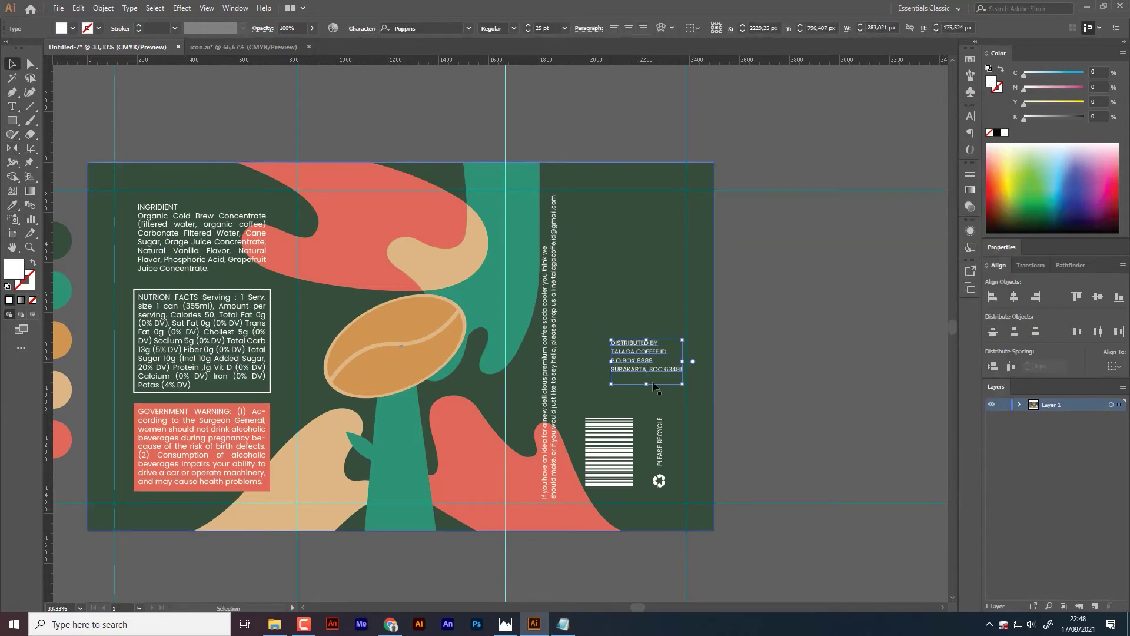
{"action": "left_click_drag", "start_coordinate": [646, 383], "coordinate": [648, 377]}
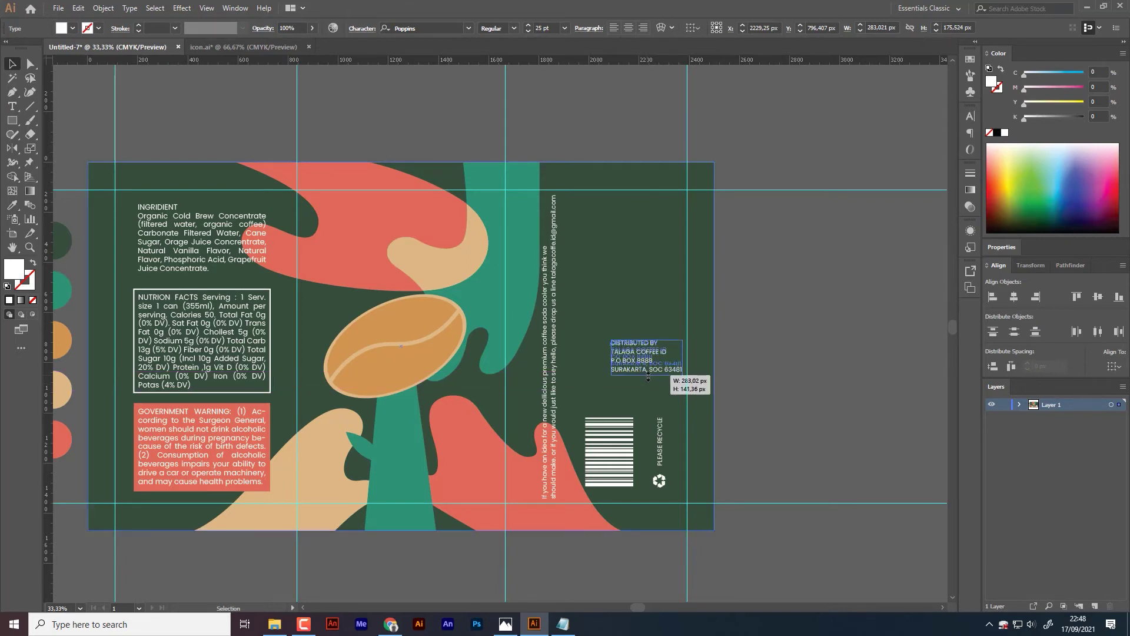
Step: Rotate the address block 90° to vertical and place it above the barcode
{"action": "double_click", "coordinate": [649, 374]}
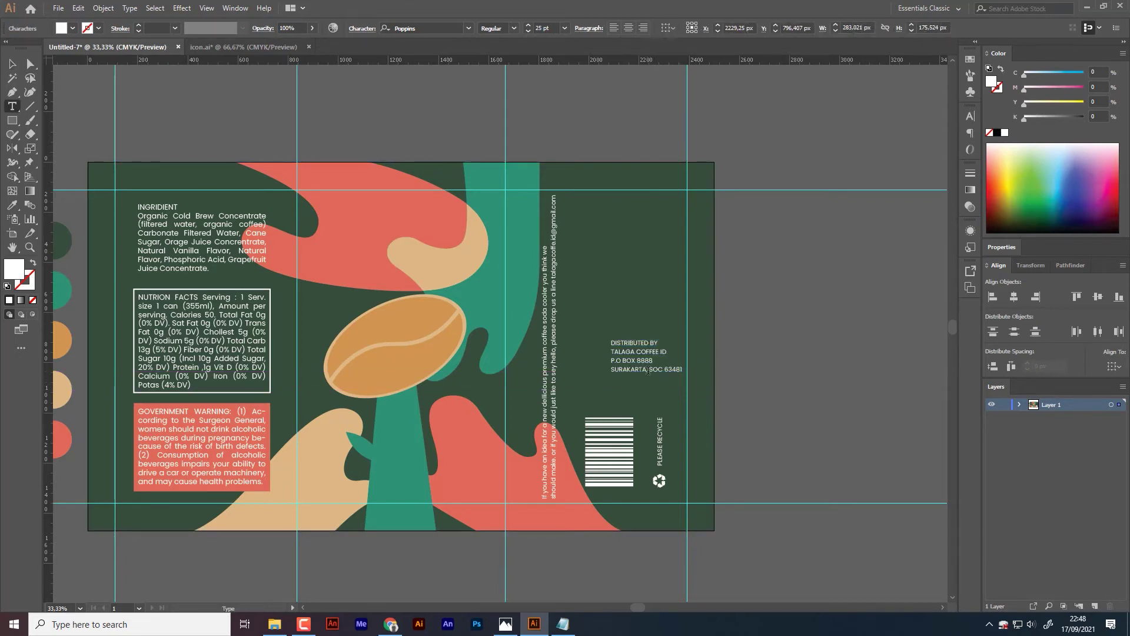
{"action": "left_click", "coordinate": [695, 376], "text": "ctrl"}
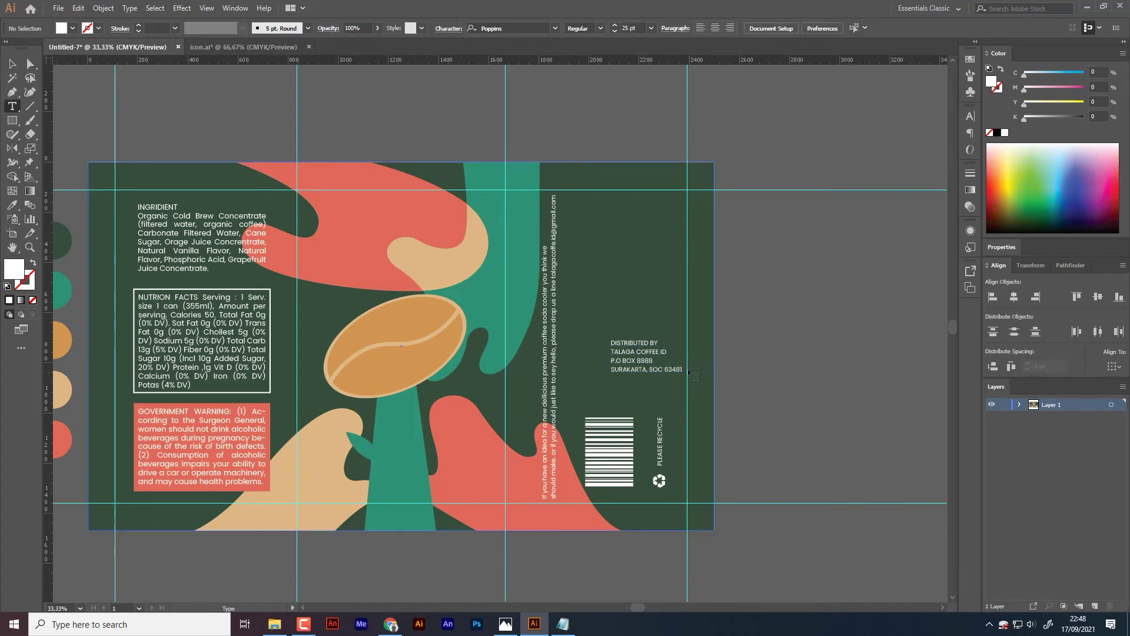
{"action": "key", "text": "v"}
{"action": "left_click", "coordinate": [677, 370]}
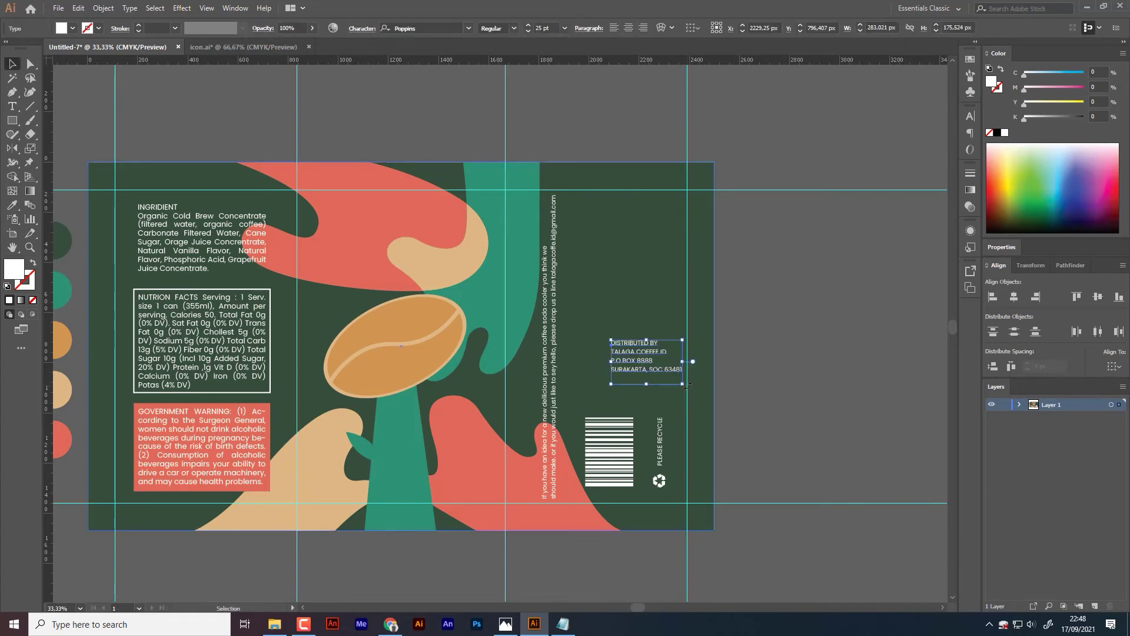
{"action": "left_click_drag", "start_coordinate": [687, 385], "coordinate": [652, 382]}
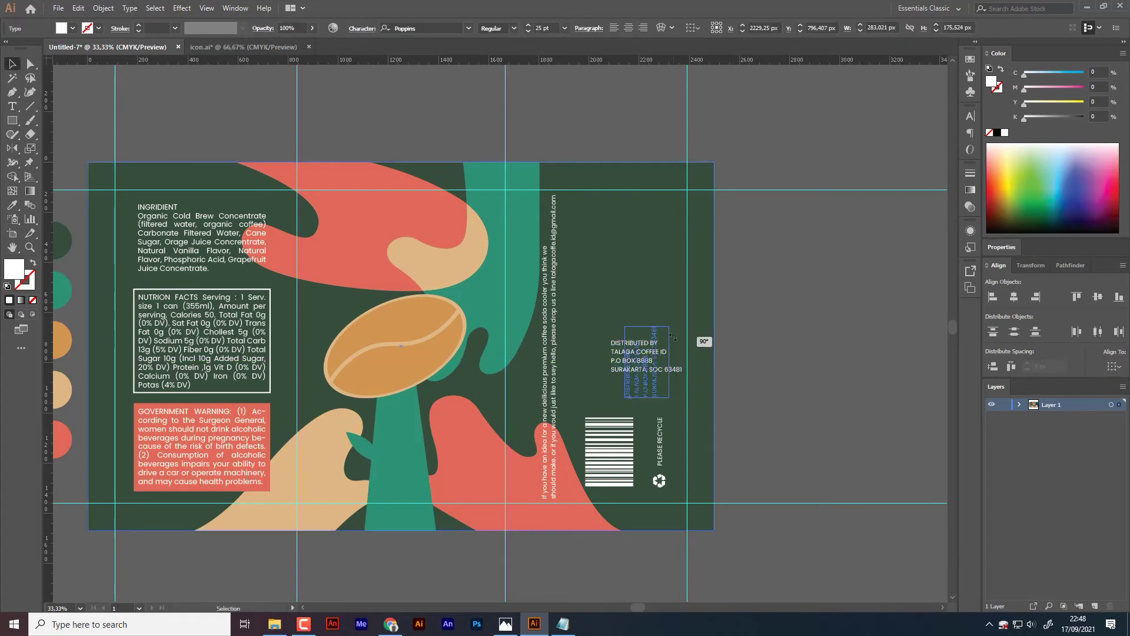
{"action": "left_click", "coordinate": [807, 276]}
{"action": "key", "text": "ctrl+="}
{"action": "mouse_move", "coordinate": [508, 355]}
{"action": "left_mouse_down"}
{"action": "mouse_move", "coordinate": [484, 331]}
{"action": "mouse_move", "coordinate": [510, 370]}
{"action": "left_mouse_up"}
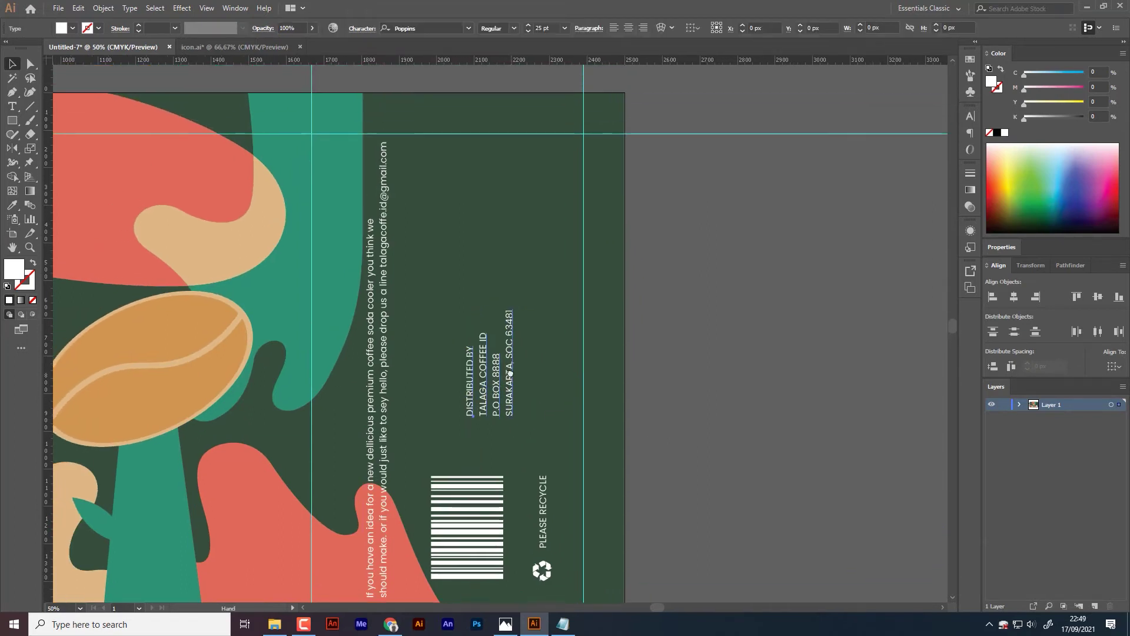
{"action": "left_click", "coordinate": [510, 370]}
Step: Paste the REFRIGERATE AFTER OPENING lines from Notepad as new text on the back panel
{"action": "left_click", "coordinate": [562, 624]}
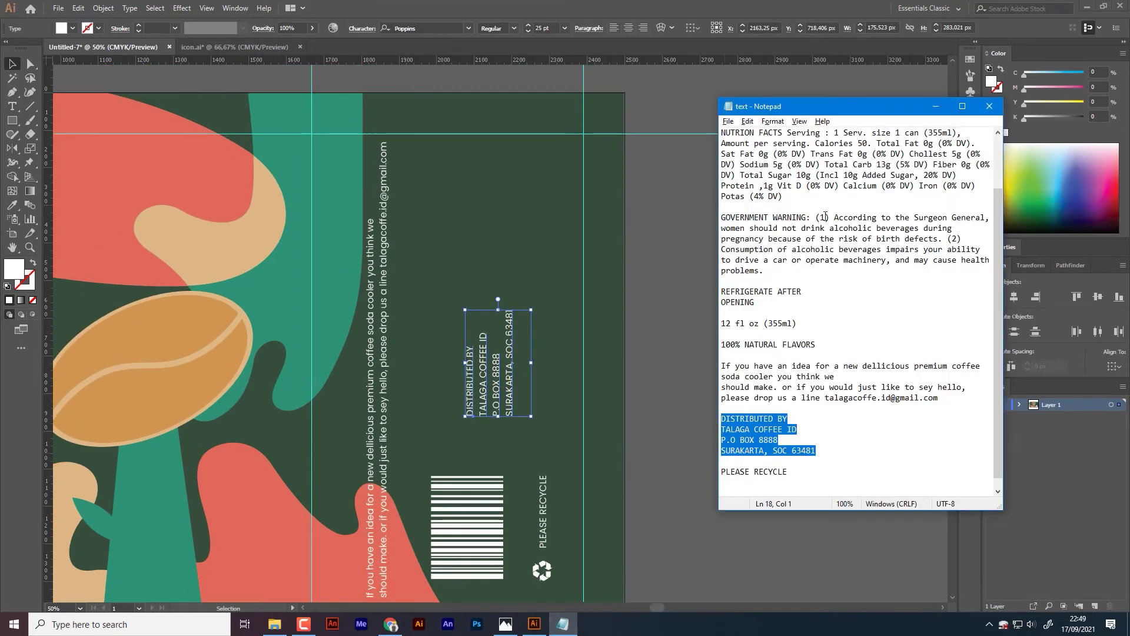
{"action": "left_click", "coordinate": [837, 293]}
{"action": "left_click_drag", "start_coordinate": [759, 302], "coordinate": [721, 292]}
{"action": "key", "text": "ctrl+c"}
{"action": "left_click", "coordinate": [146, 89]}
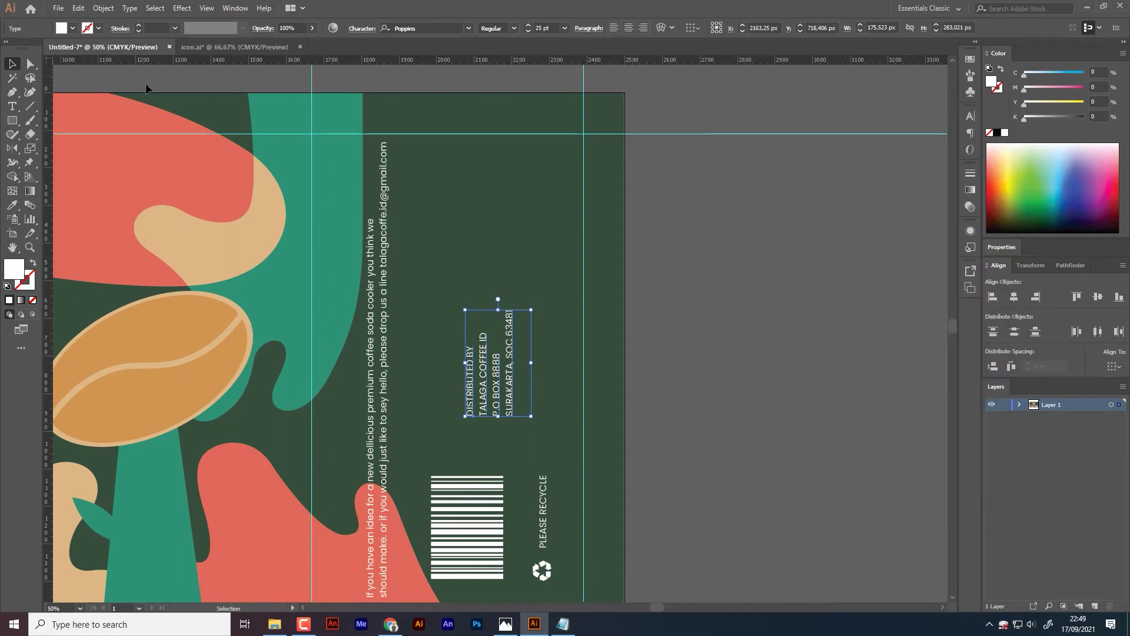
{"action": "left_click", "coordinate": [13, 107]}
{"action": "left_click", "coordinate": [457, 203]}
{"action": "key", "text": "ctrl+v"}
{"action": "key", "text": "Escape"}
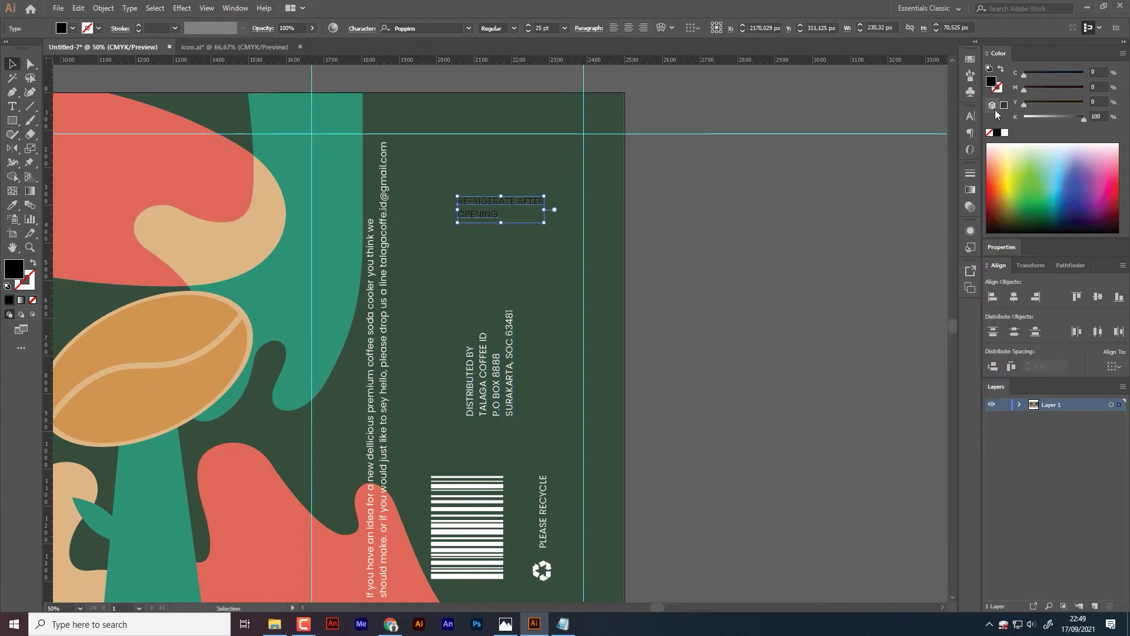
Step: Make the refrigerate text white, centred and SemiBold, vertical above the distributor block
{"action": "left_click", "coordinate": [1004, 133]}
{"action": "left_click", "coordinate": [628, 29]}
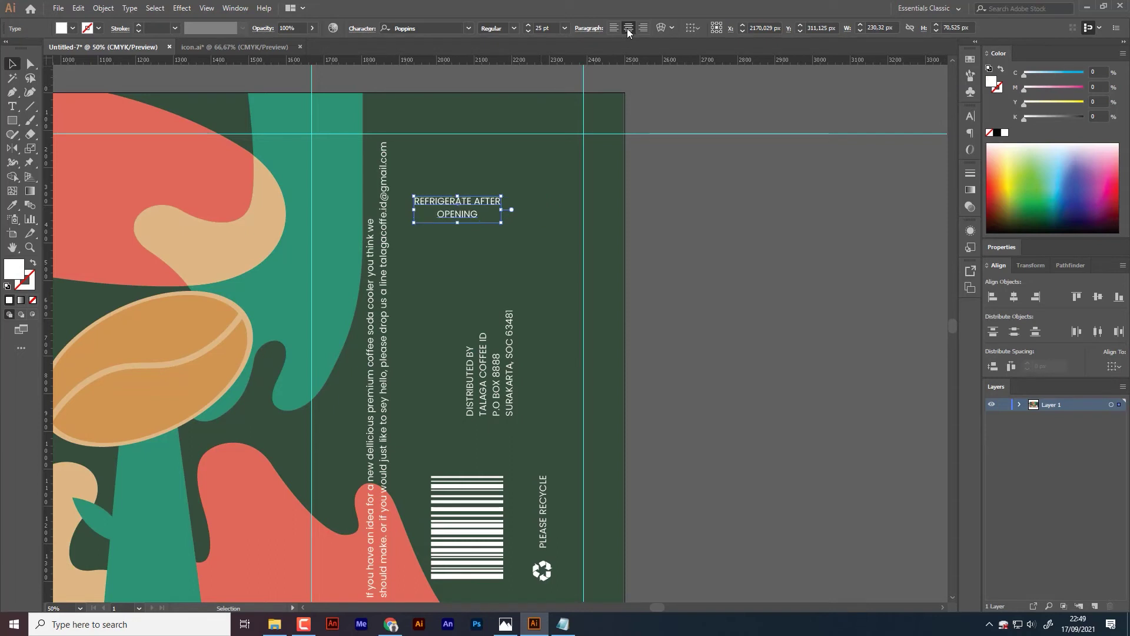
{"action": "left_click", "coordinate": [501, 28]}
{"action": "key", "text": "Down"}
{"action": "key", "text": "Down"}
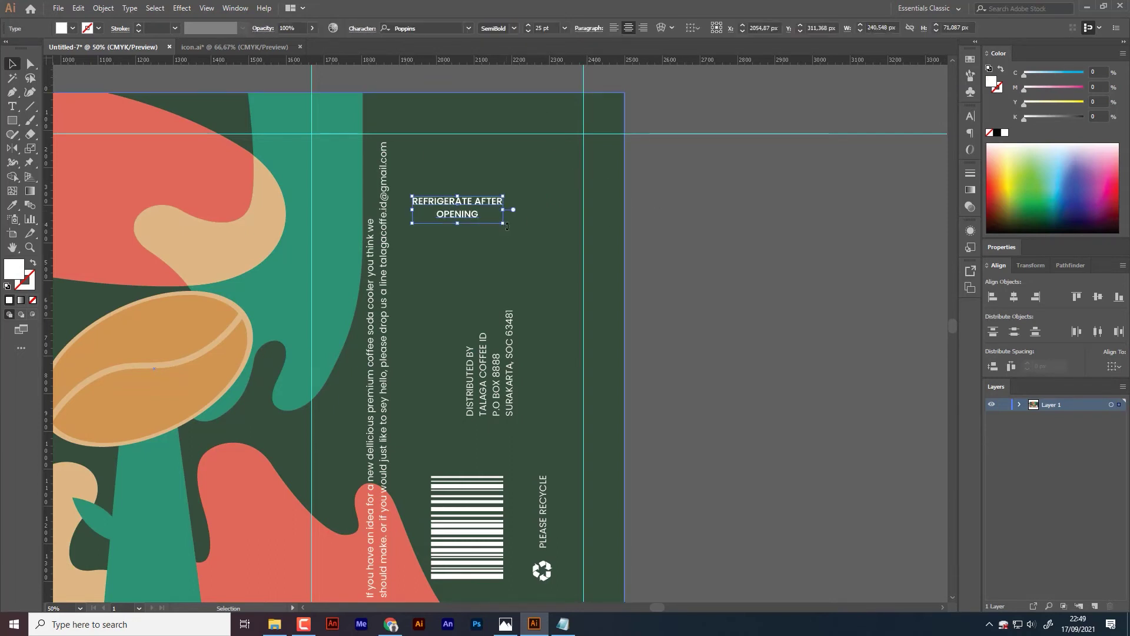
{"action": "mouse_move", "coordinate": [411, 224]}
{"action": "left_mouse_down"}
{"action": "mouse_move", "coordinate": [462, 225]}
{"action": "mouse_move", "coordinate": [508, 208]}
{"action": "left_mouse_up"}
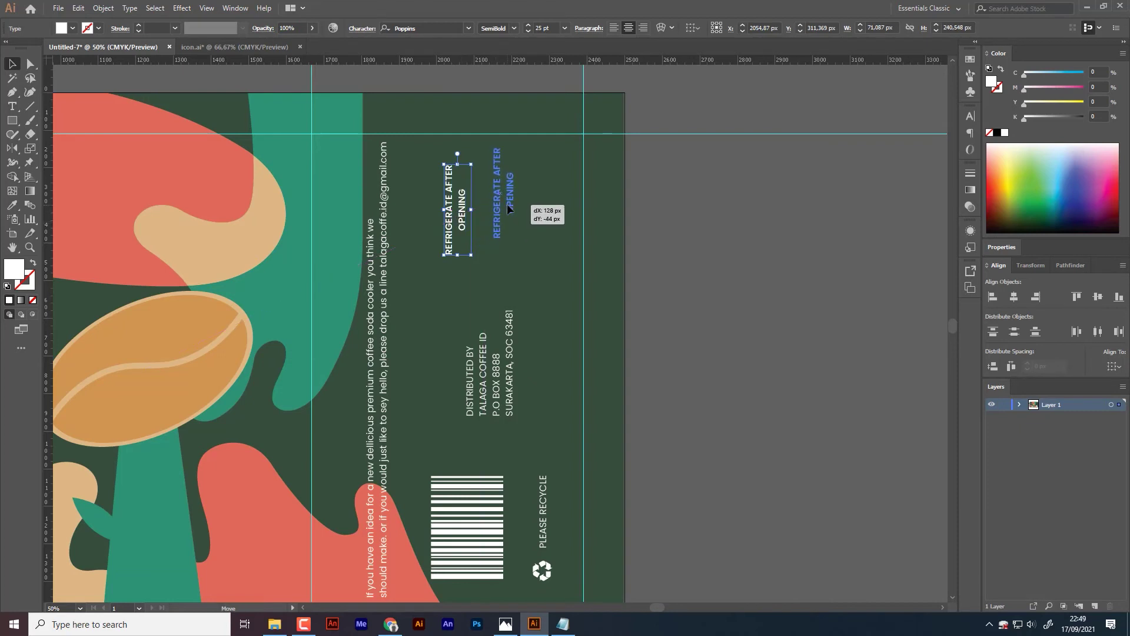
{"action": "left_click_drag", "start_coordinate": [505, 348], "coordinate": [517, 348]}
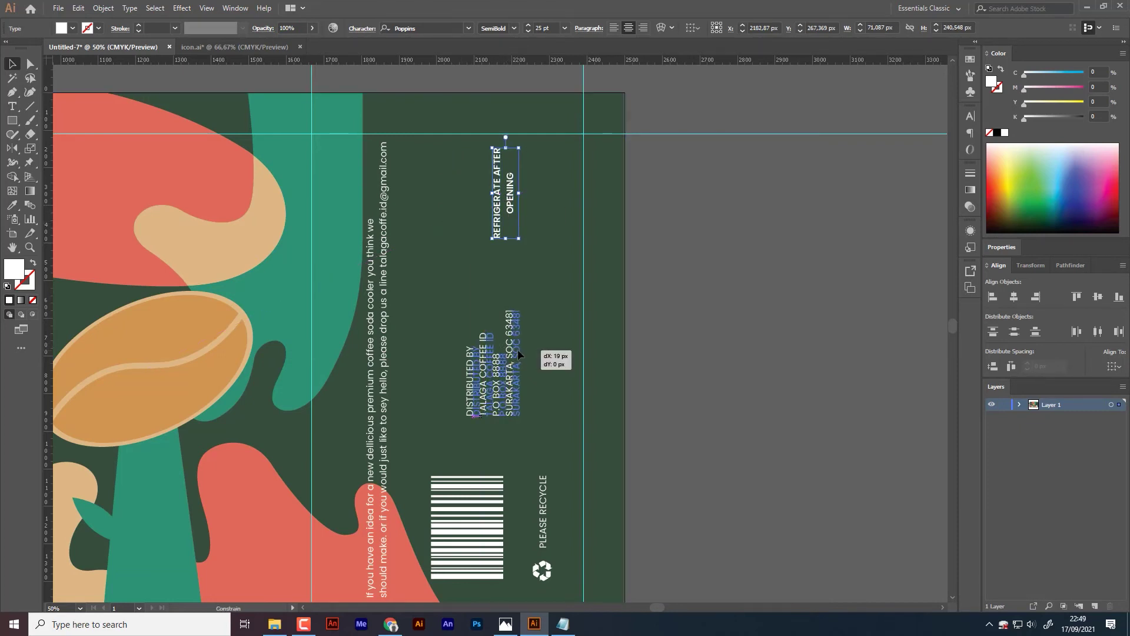
{"action": "left_click", "coordinate": [718, 323]}
{"action": "key", "text": "m"}
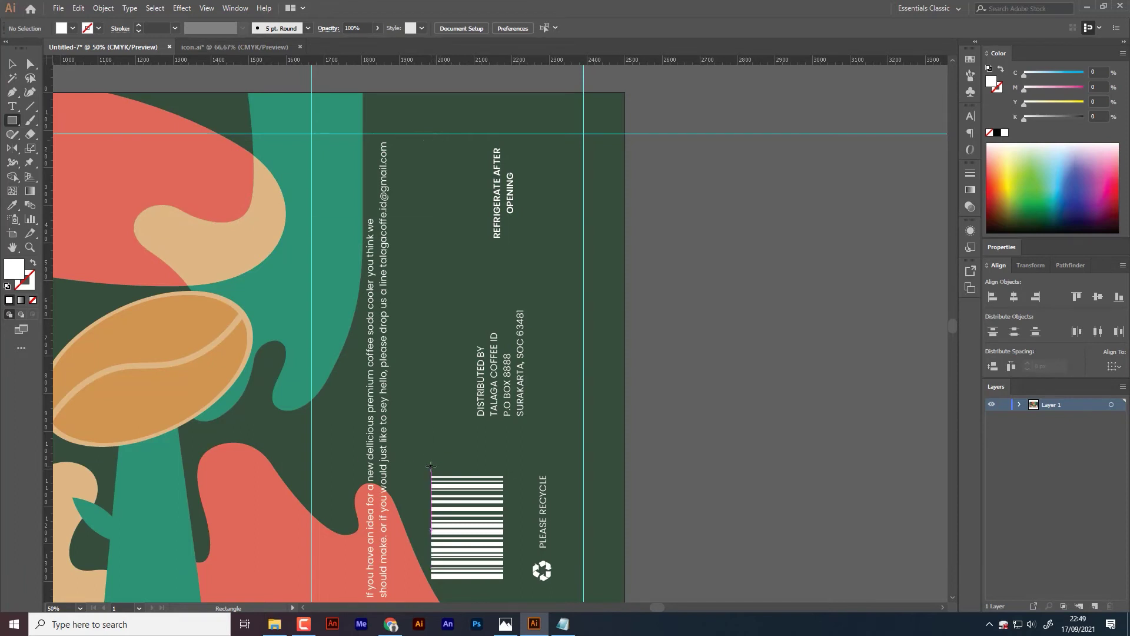
Step: Draw a beige rectangle spanning both text blocks and send it behind the text
{"action": "left_click_drag", "start_coordinate": [431, 466], "coordinate": [548, 147]}
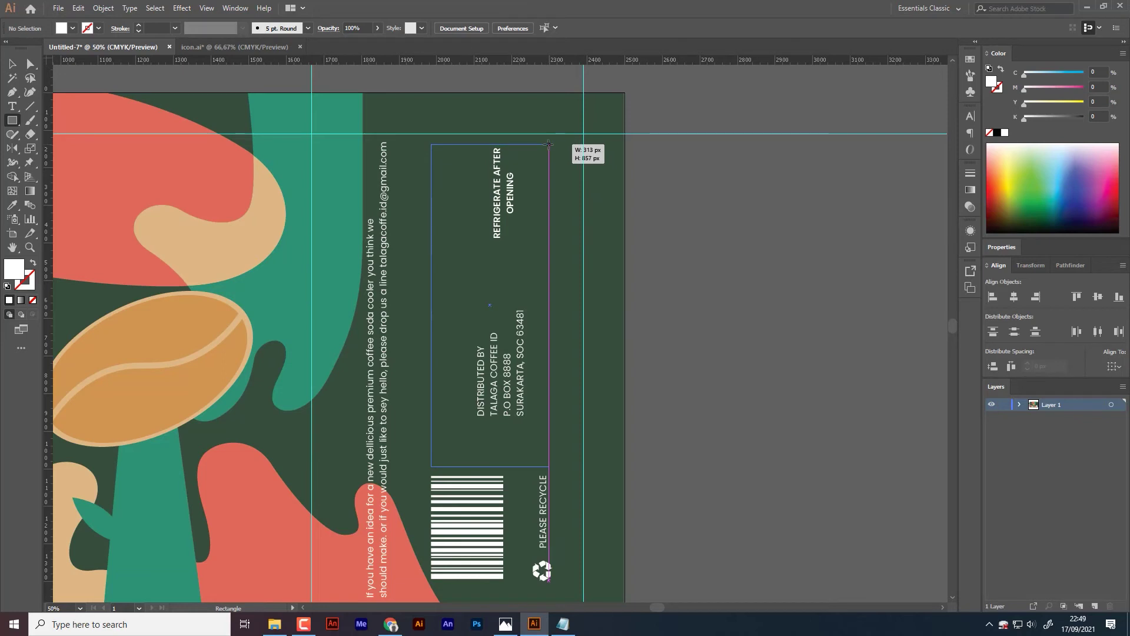
{"action": "left_click_drag", "start_coordinate": [548, 147], "coordinate": [549, 143]}
{"action": "key", "text": "v"}
{"action": "right_click", "coordinate": [498, 259]}
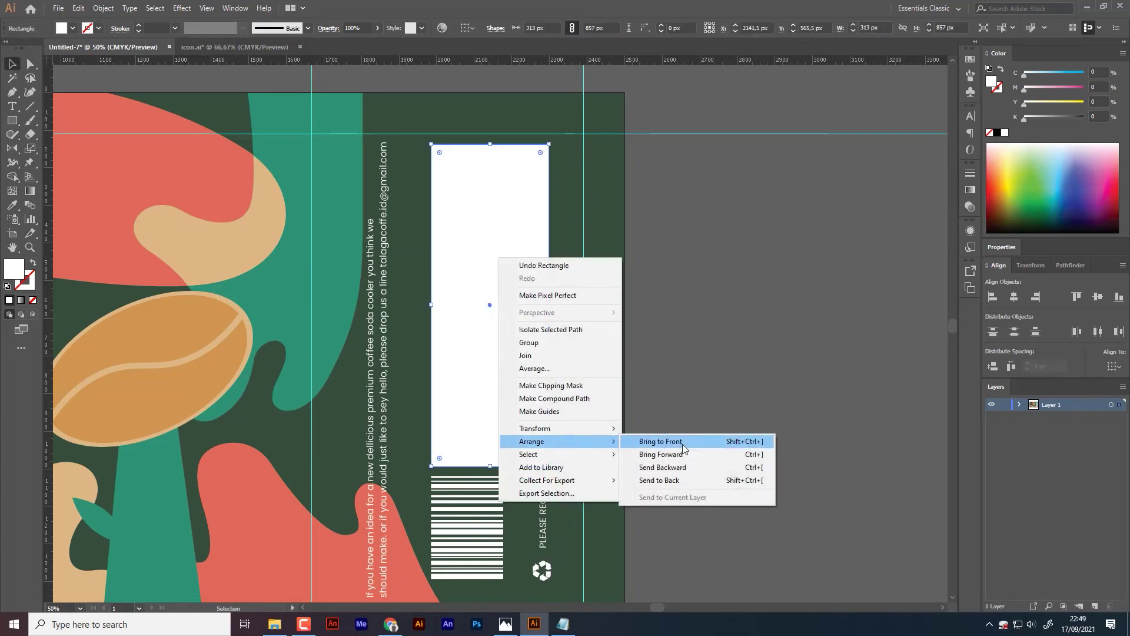
{"action": "left_click", "coordinate": [653, 465]}
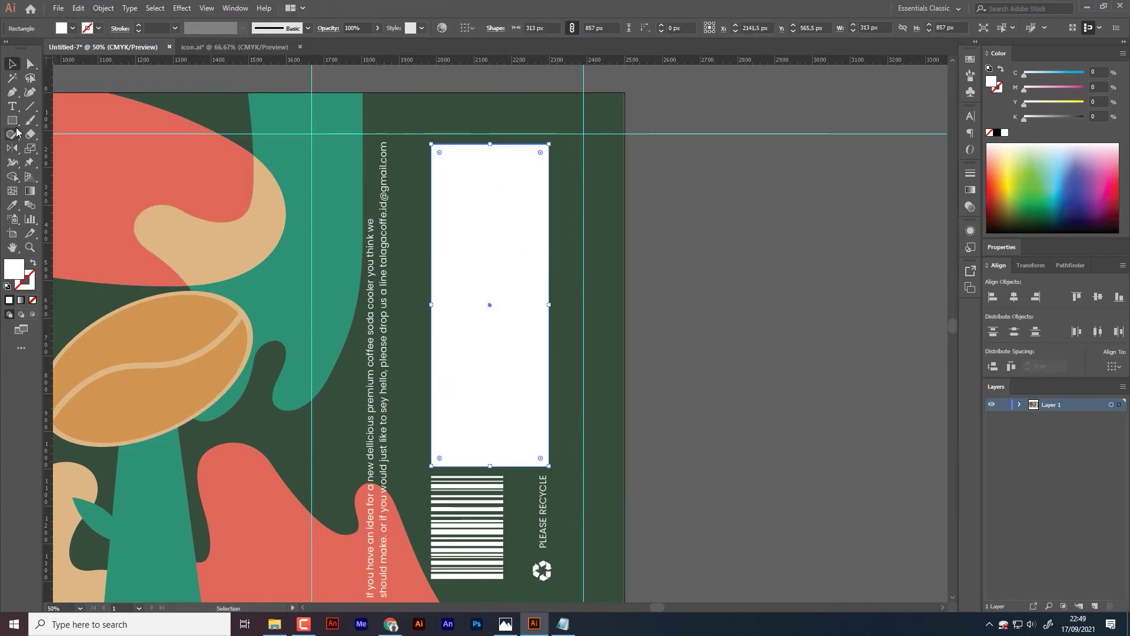
{"action": "left_click", "coordinate": [13, 206]}
{"action": "left_click", "coordinate": [202, 194]}
{"action": "key", "text": "v"}
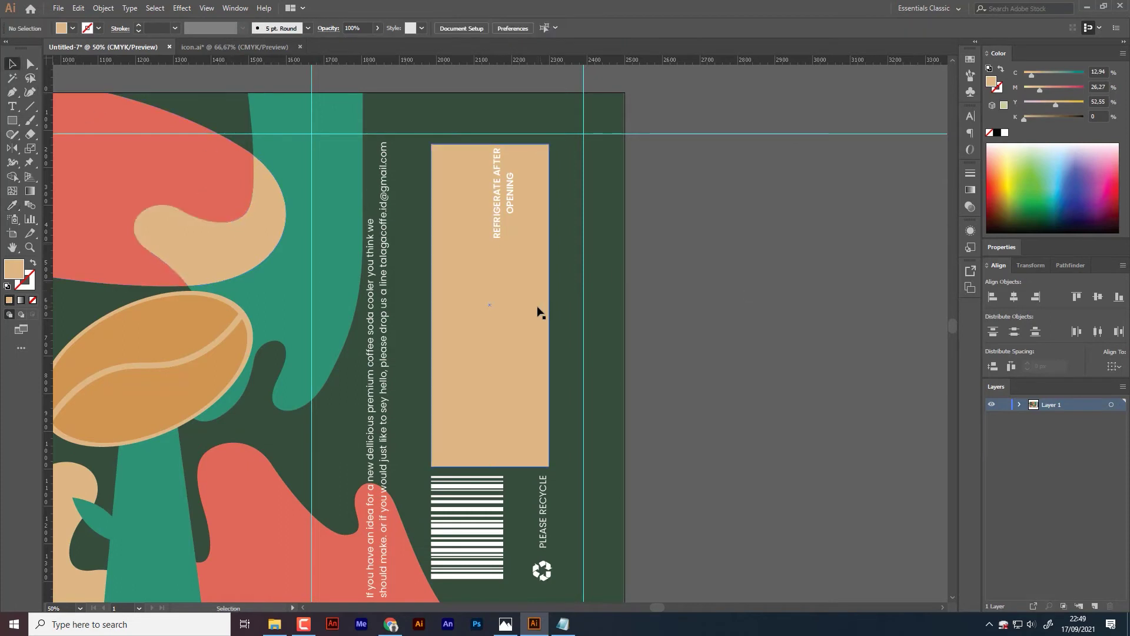
{"action": "right_click", "coordinate": [538, 307]}
{"action": "mouse_move", "coordinate": [644, 499]}
{"action": "left_click", "coordinate": [724, 516]}
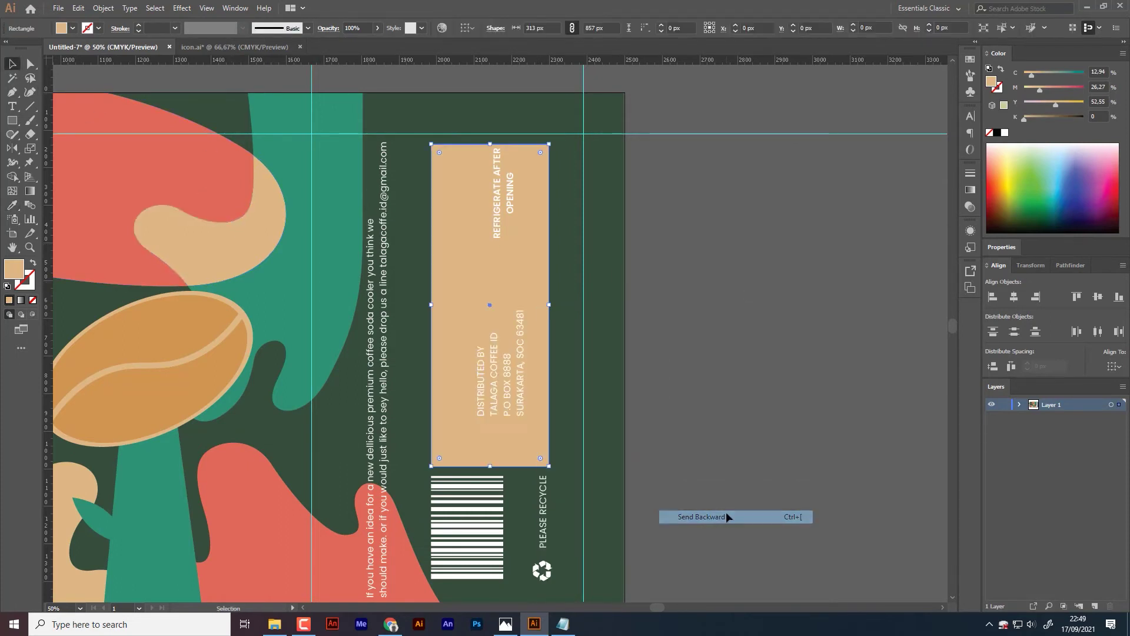
Step: Reposition both texts within the tan panel and narrow the panel from its left side
{"action": "left_click", "coordinate": [566, 430]}
{"action": "left_click", "coordinate": [498, 406]}
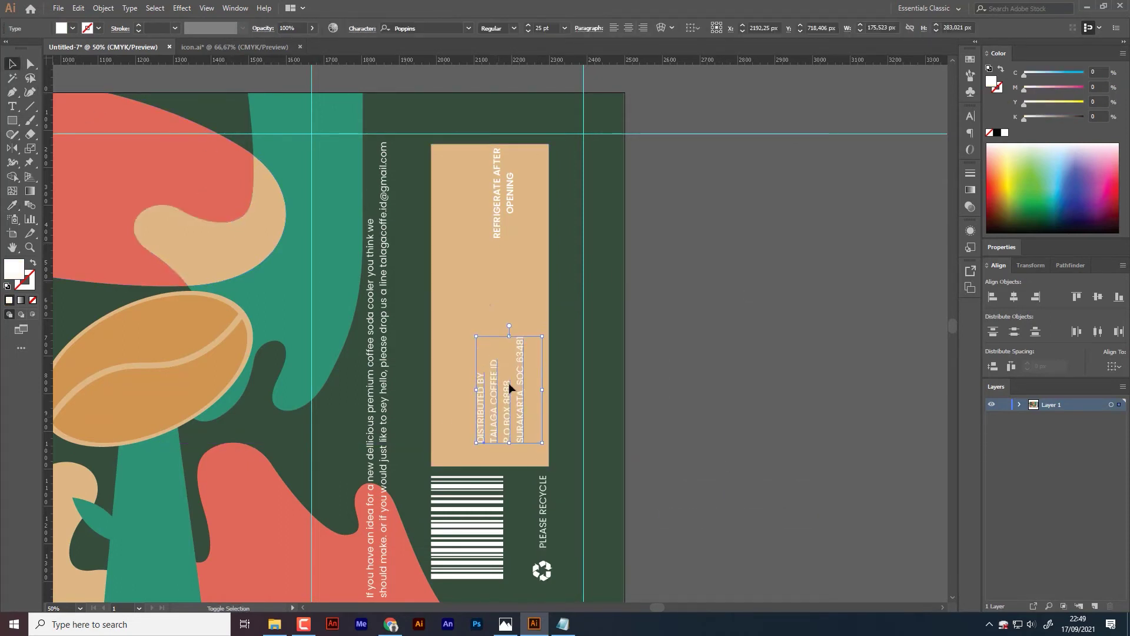
{"action": "left_click", "coordinate": [508, 229]}
{"action": "left_click_drag", "start_coordinate": [509, 228], "coordinate": [521, 243]}
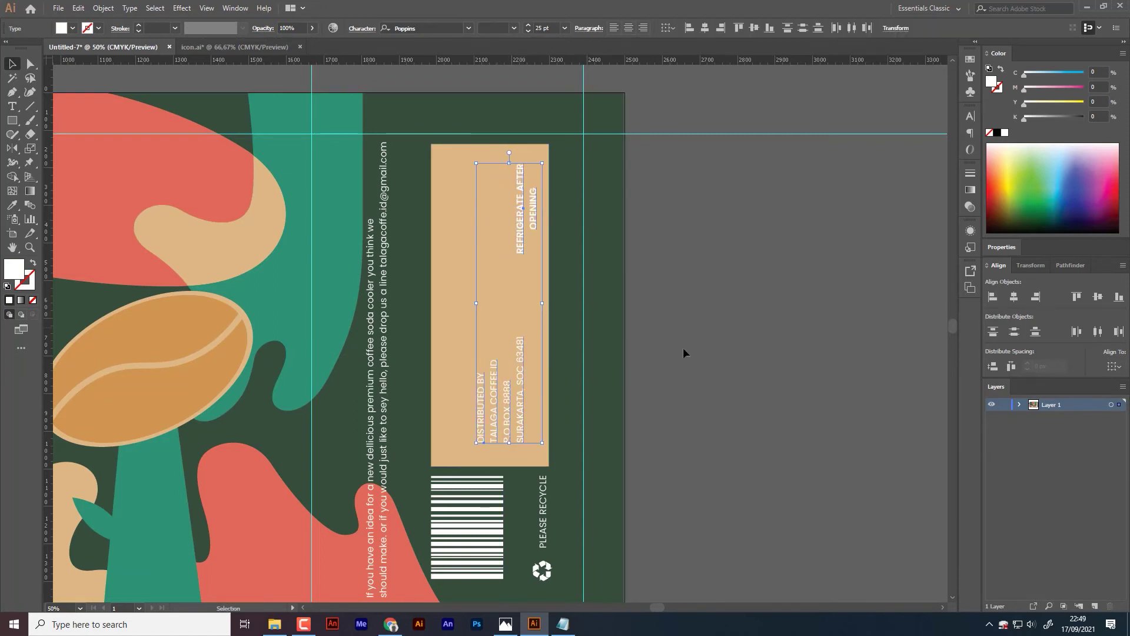
{"action": "left_click", "coordinate": [521, 401], "text": "shift"}
{"action": "mouse_move", "coordinate": [522, 401]}
{"action": "left_mouse_down"}
{"action": "mouse_move", "coordinate": [517, 310]}
{"action": "mouse_move", "coordinate": [521, 395]}
{"action": "left_mouse_up"}
{"action": "left_click", "coordinate": [441, 391]}
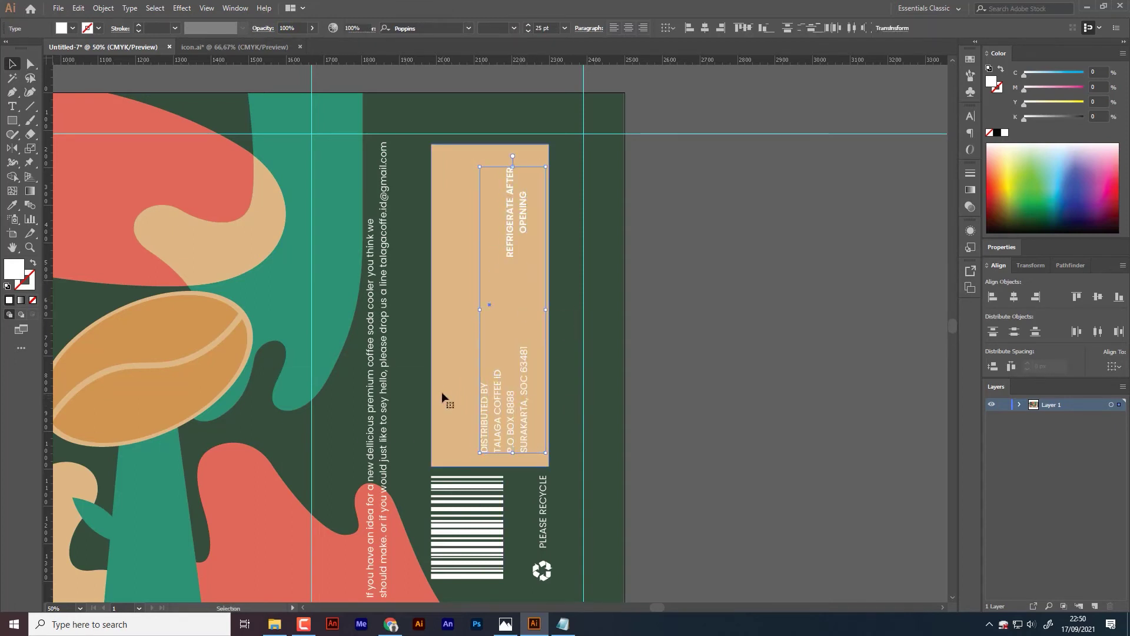
{"action": "left_click_drag", "start_coordinate": [432, 300], "coordinate": [442, 304]}
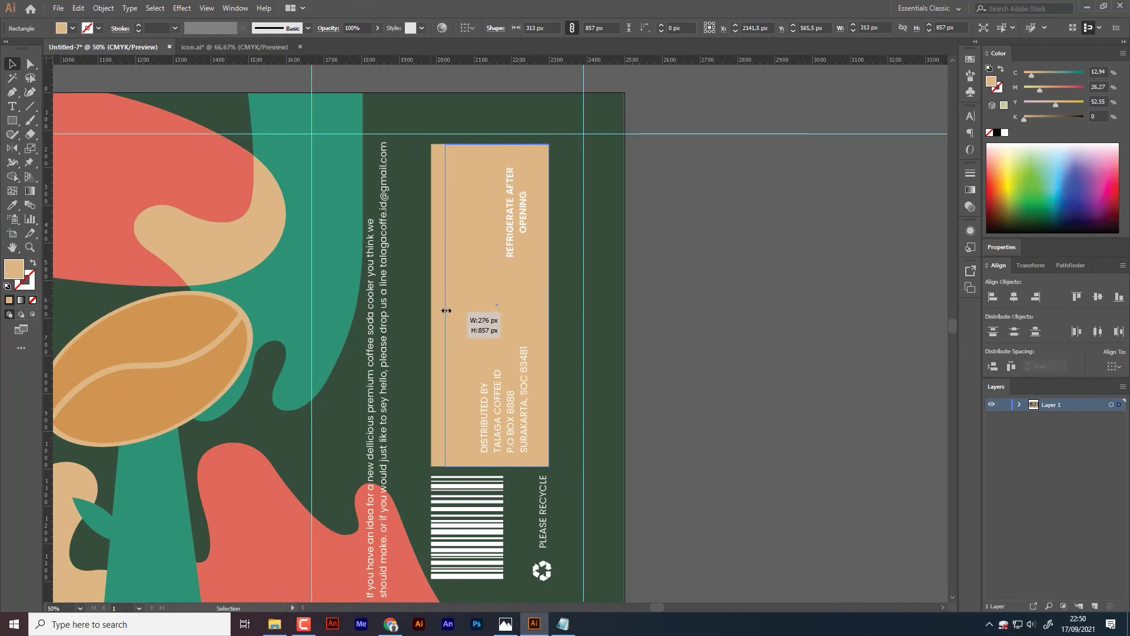
Step: Recolour the REFRIGERATE and DISTRIBUTED BY texts dark green with the eyedropper
{"action": "left_click", "coordinate": [708, 304]}
{"action": "left_click", "coordinate": [529, 402]}
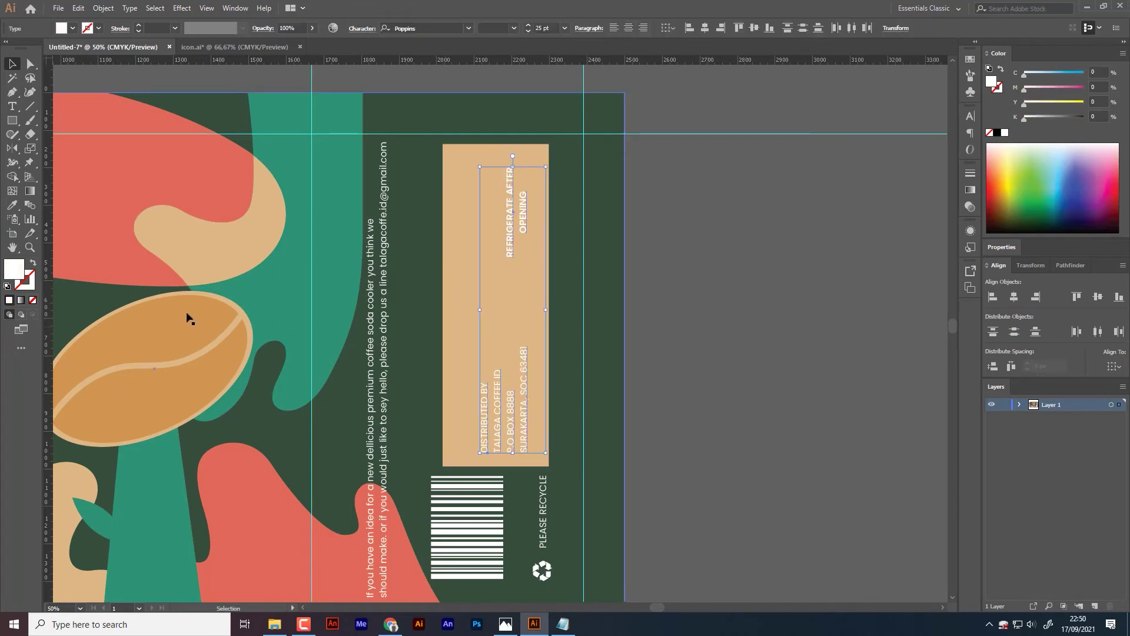
{"action": "key", "text": "i"}
{"action": "left_click", "coordinate": [224, 227]}
{"action": "left_click", "coordinate": [12, 64]}
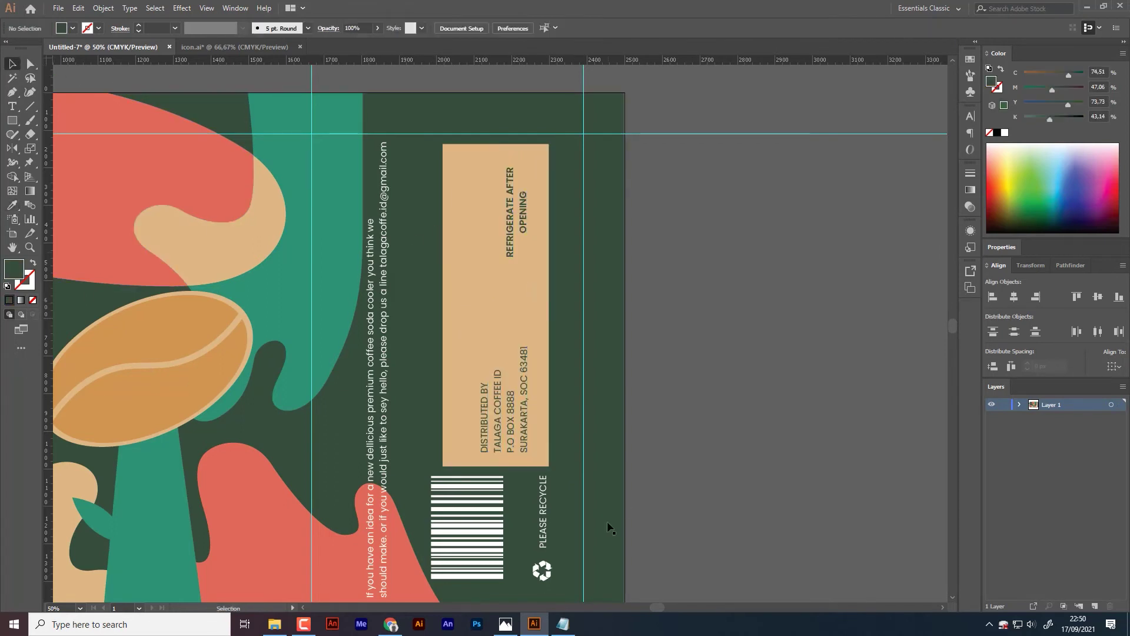
Step: Paste the tan branch-and-circle icon from icon.ai, rotated 90°, onto the tan panel between the texts
{"action": "left_click", "coordinate": [213, 47]}
{"action": "left_click", "coordinate": [267, 256]}
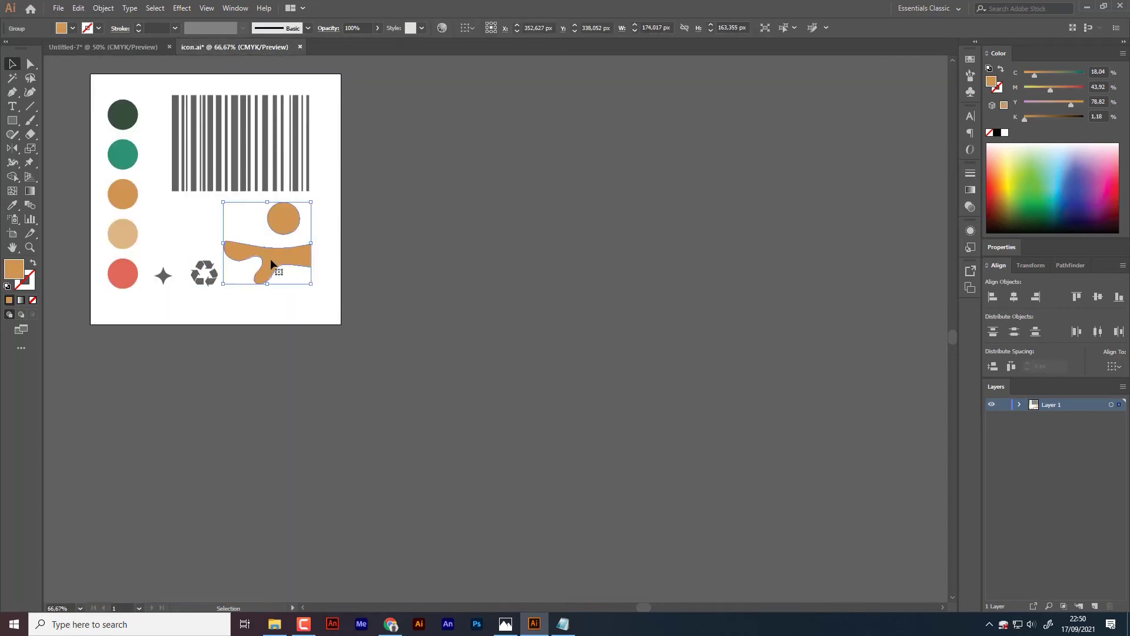
{"action": "left_click", "coordinate": [103, 47]}
{"action": "key", "text": "ctrl+v"}
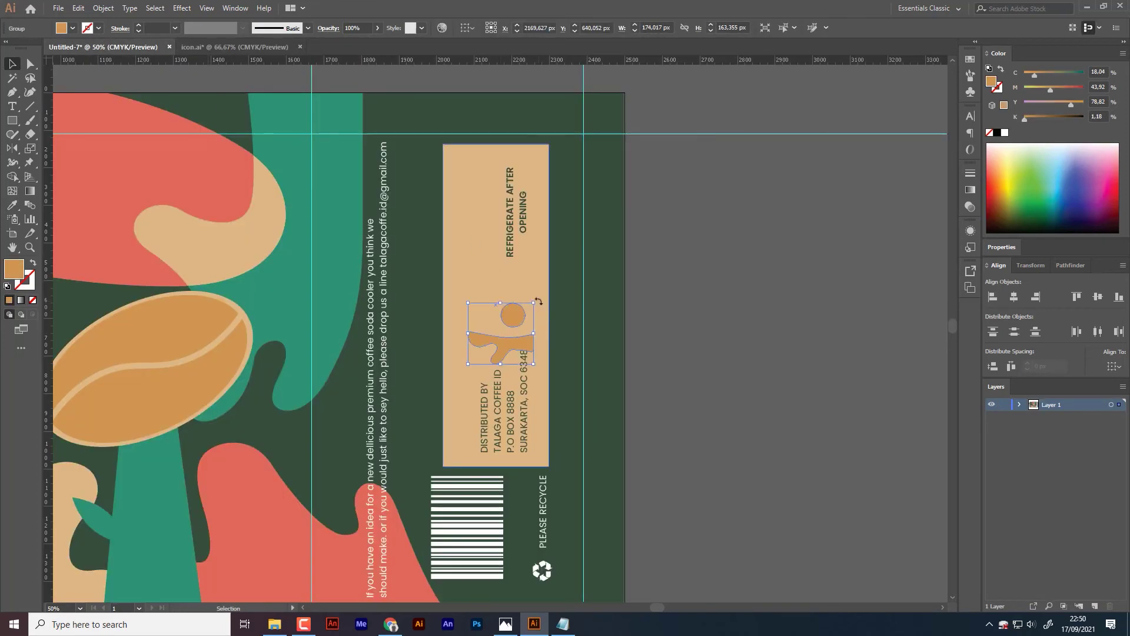
{"action": "left_click_drag", "start_coordinate": [542, 308], "coordinate": [450, 361]}
{"action": "left_click_drag", "start_coordinate": [492, 319], "coordinate": [471, 289]}
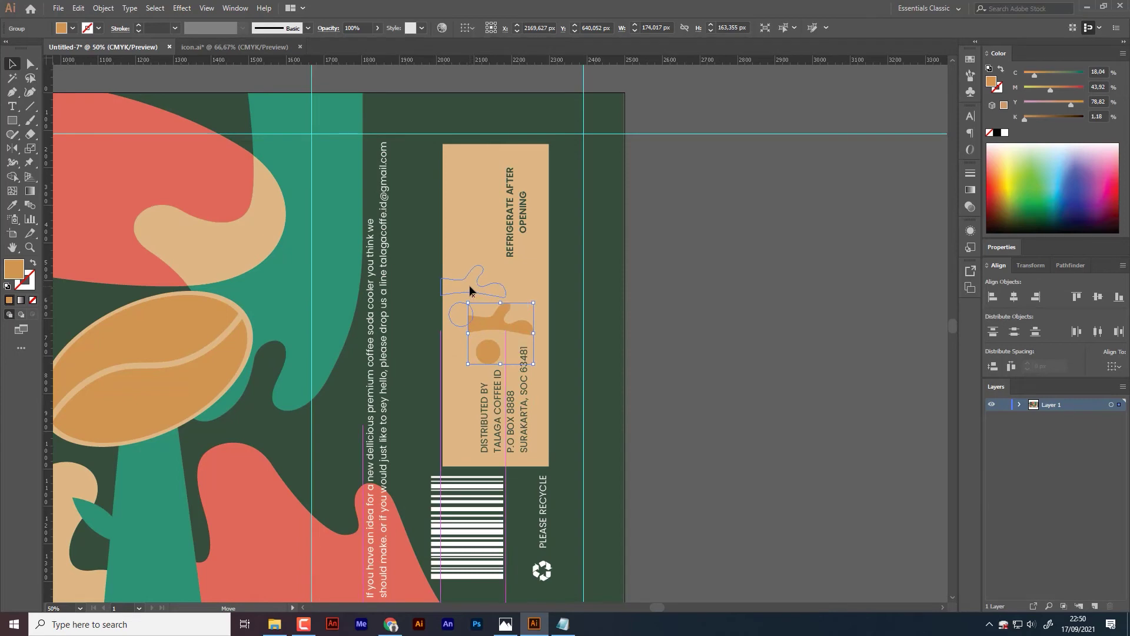
Step: Nudge the tan icon slightly right to line it up with the tan panel
{"action": "left_click", "coordinate": [697, 302]}
{"action": "scroll", "coordinate": [452, 229], "scroll_direction": "up", "scroll_amount": 4, "text": "alt"}
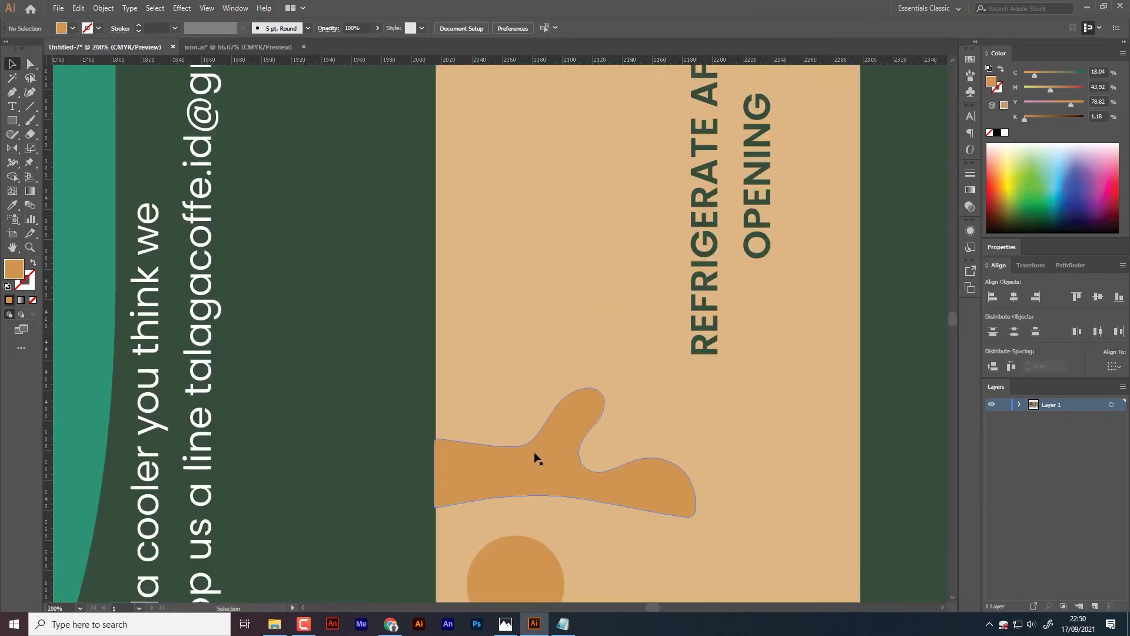
{"action": "left_click", "coordinate": [537, 458]}
{"action": "scroll", "coordinate": [533, 412], "scroll_direction": "down", "scroll_amount": 3}
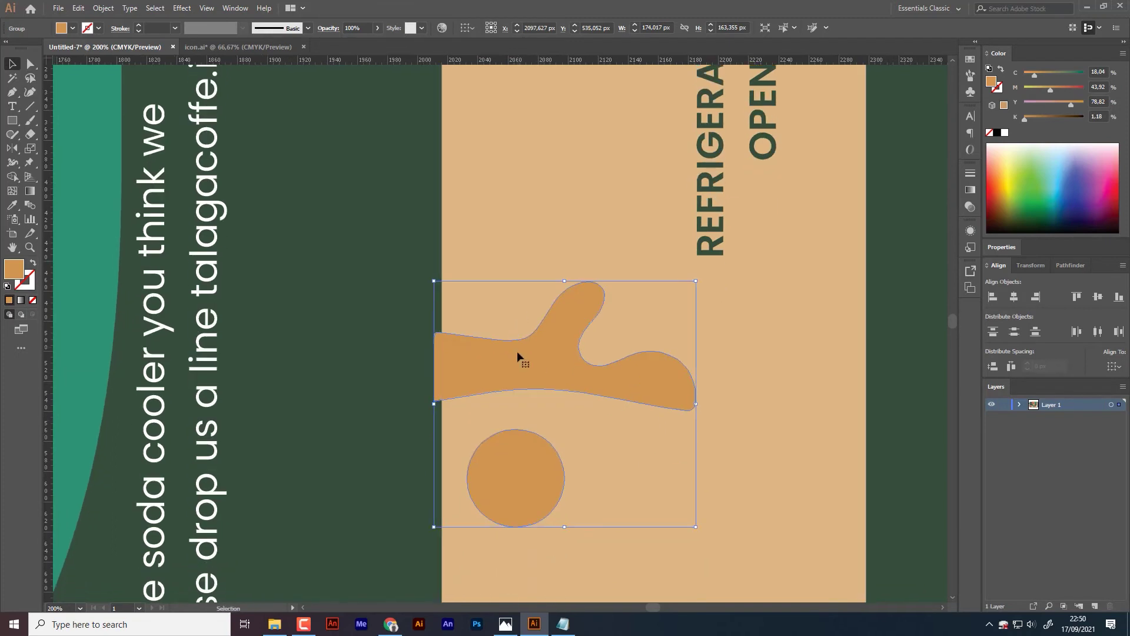
{"action": "left_click_drag", "start_coordinate": [516, 351], "coordinate": [521, 352]}
{"action": "left_click", "coordinate": [514, 344], "text": "shift"}
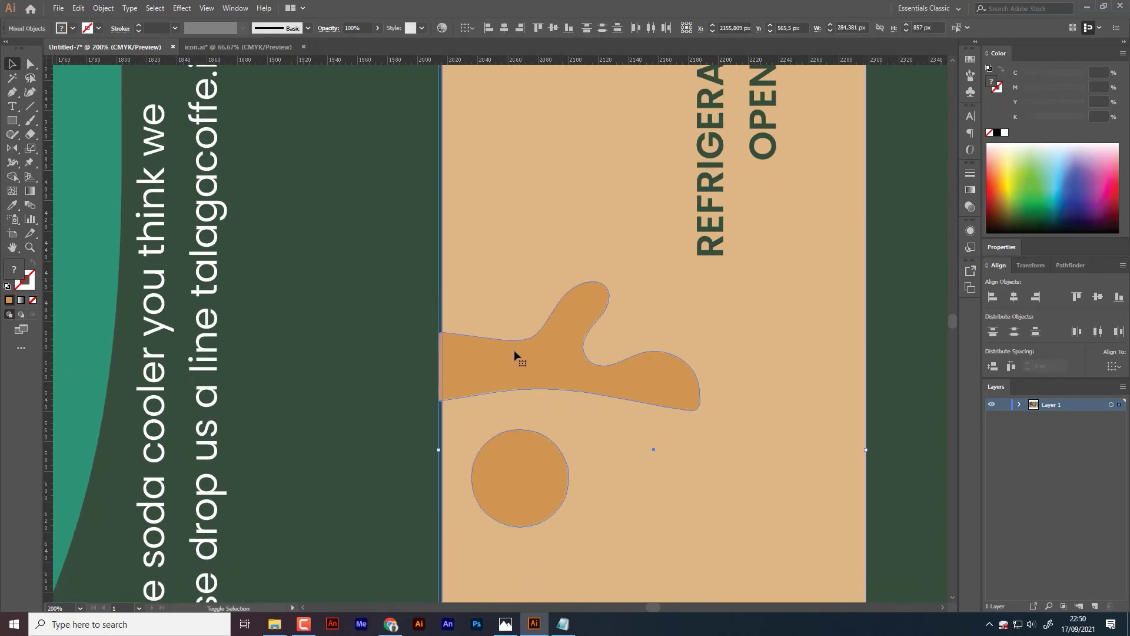
Step: Enlarge the tan icon on the panel between the two texts
{"action": "key", "text": "z"}
{"action": "left_click", "coordinate": [496, 354]}
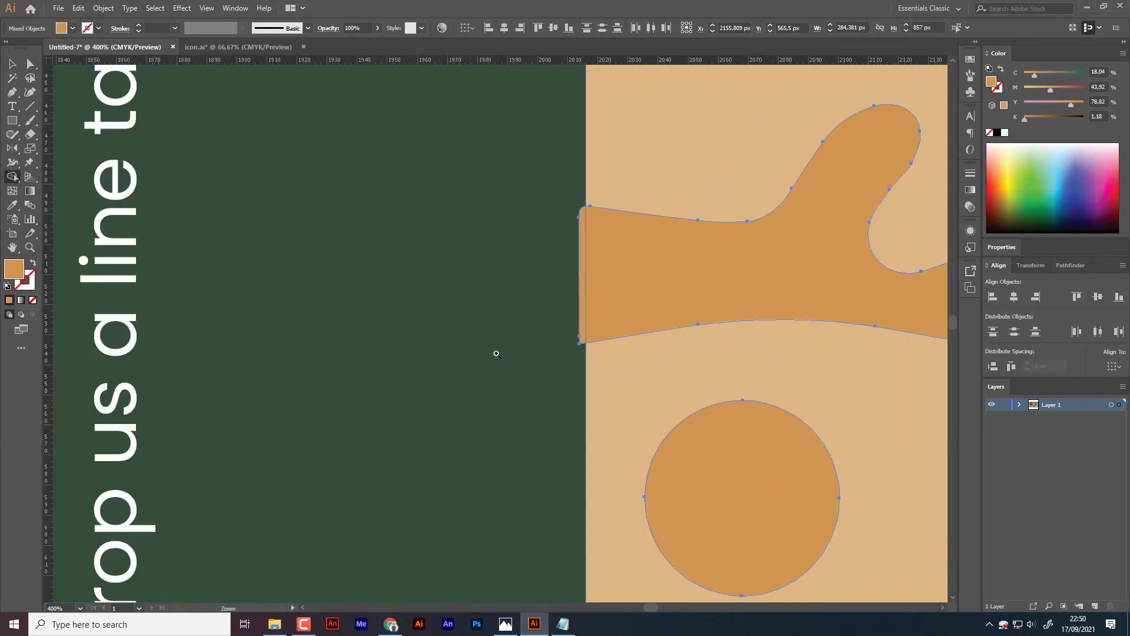
{"action": "left_click", "coordinate": [543, 351], "text": "alt"}
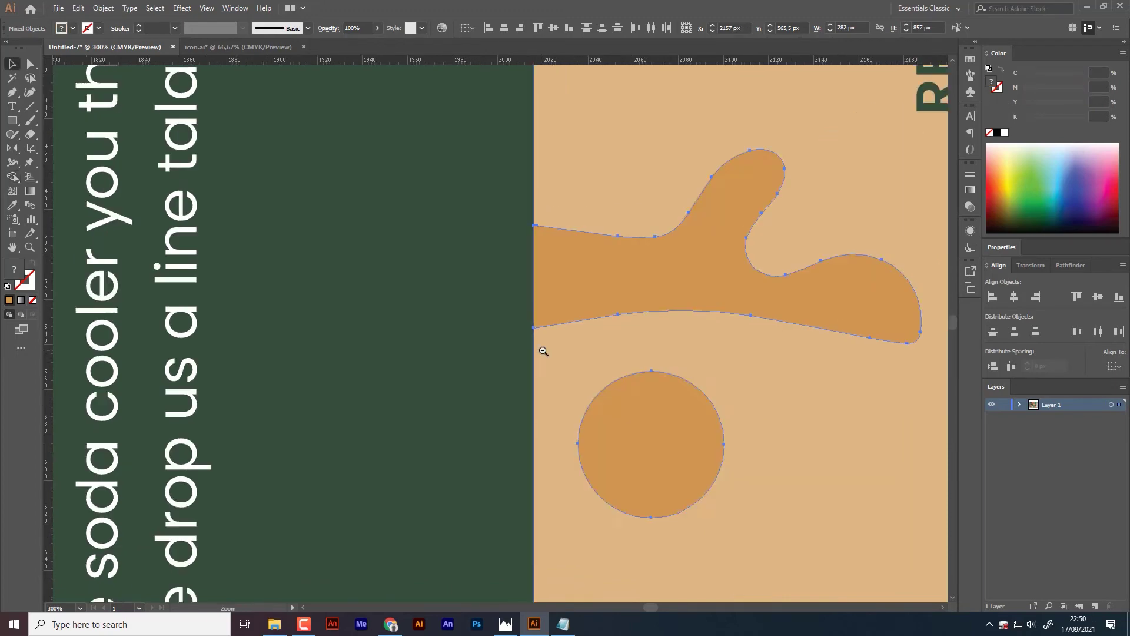
{"action": "key", "text": "ctrl+0"}
{"action": "key", "text": "v"}
{"action": "key", "text": "ctrl+plus"}
{"action": "left_click", "coordinate": [530, 336]}
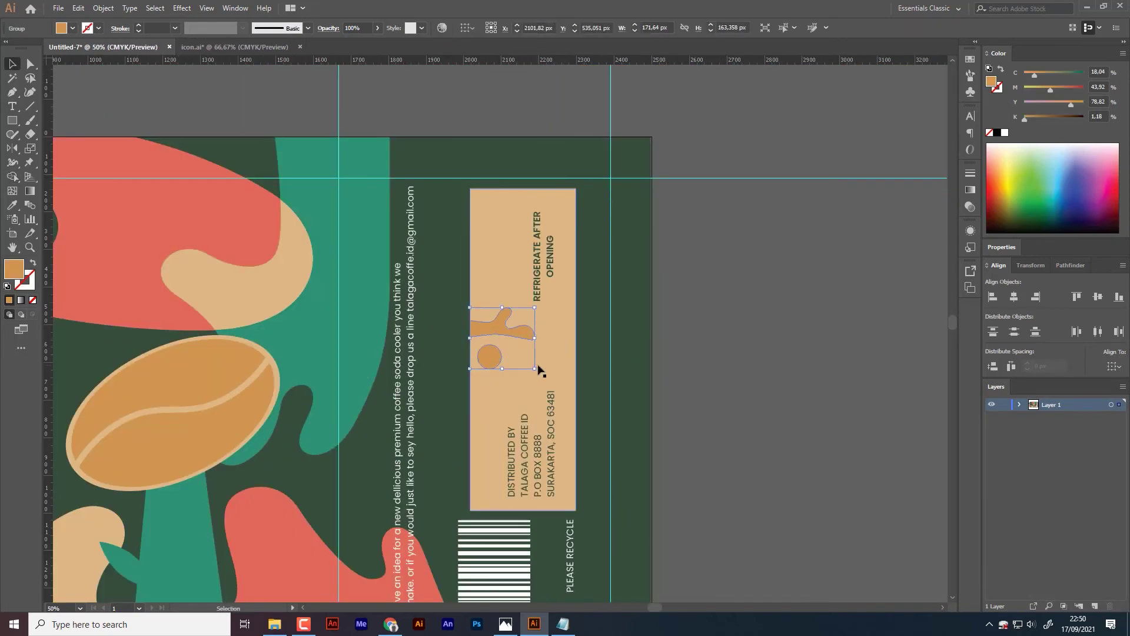
{"action": "left_click_drag", "start_coordinate": [538, 369], "coordinate": [550, 383]}
{"action": "key", "text": "ctrl+shift+a"}
Step: Zoom out to the whole label and nudge the barcode slightly right
{"action": "key", "text": "z"}
{"action": "left_click", "coordinate": [539, 323], "text": "alt"}
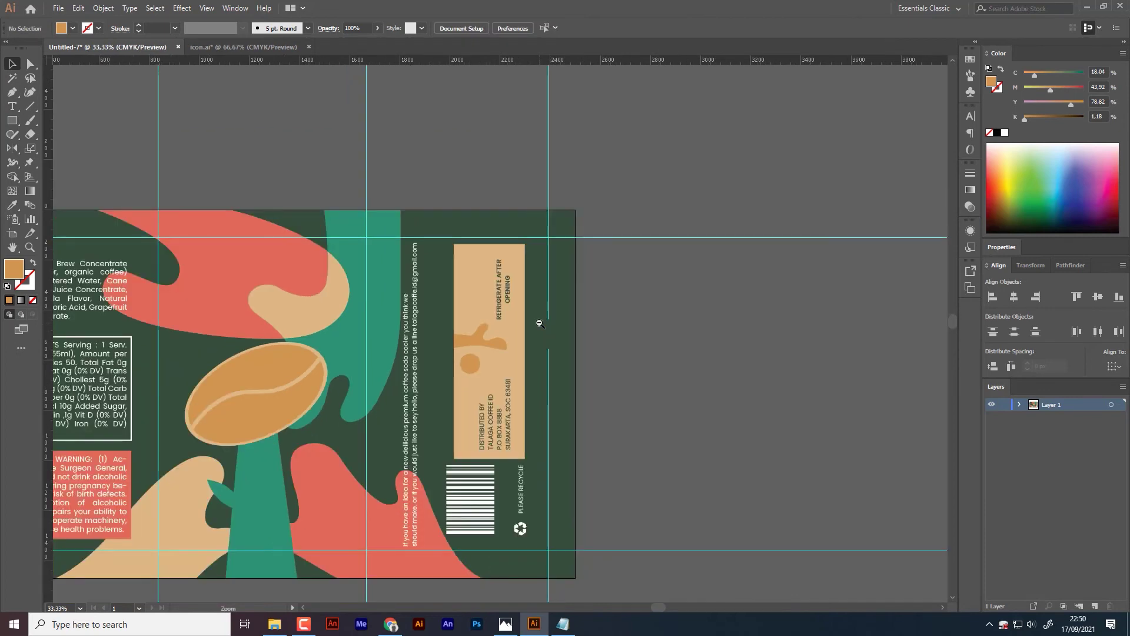
{"action": "left_click_drag", "start_coordinate": [539, 323], "coordinate": [654, 260]}
{"action": "key", "text": "v"}
{"action": "left_click", "coordinate": [595, 436]}
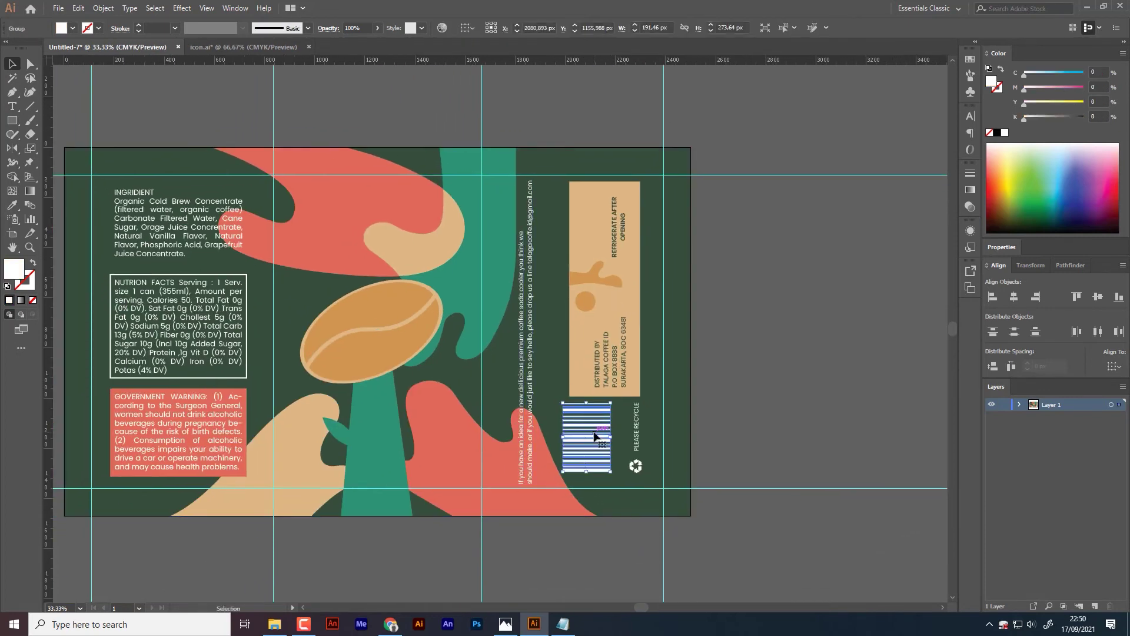
{"action": "key", "text": "Right"}
{"action": "key", "text": "Right"}
{"action": "key", "text": "Right"}
{"action": "left_click", "coordinate": [744, 388]}
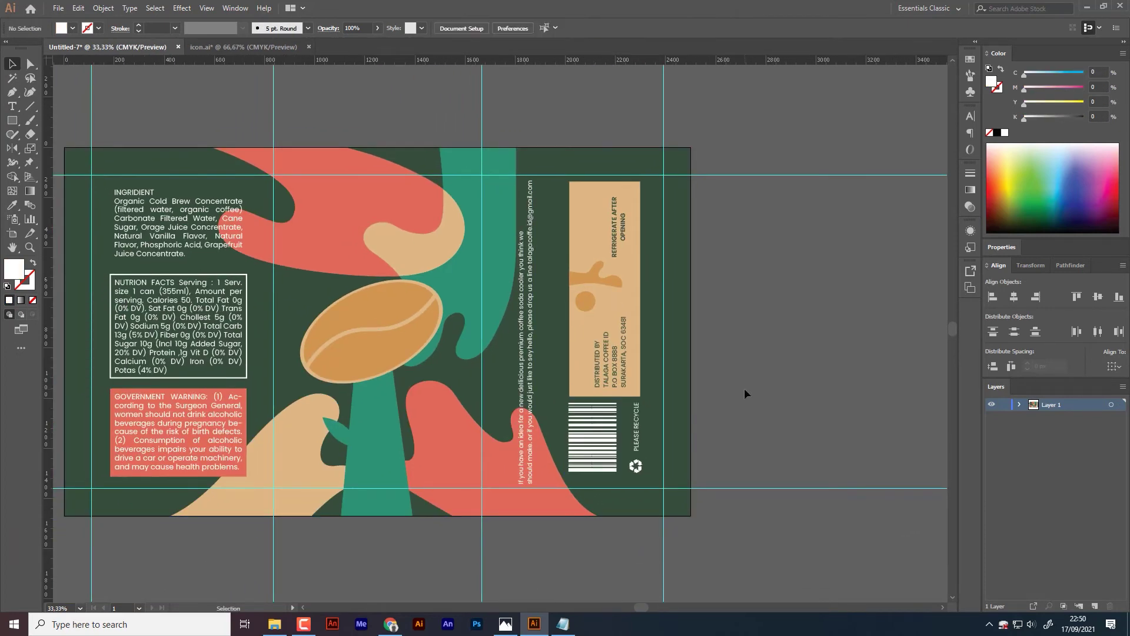
Step: Move the tan panel and barcode down together, then nudge them up slightly
{"action": "key", "text": "ctrl+plus"}
{"action": "left_click_drag", "start_coordinate": [640, 444], "coordinate": [694, 585]}
{"action": "left_click", "coordinate": [535, 499]}
{"action": "left_click", "coordinate": [548, 406], "text": "shift"}
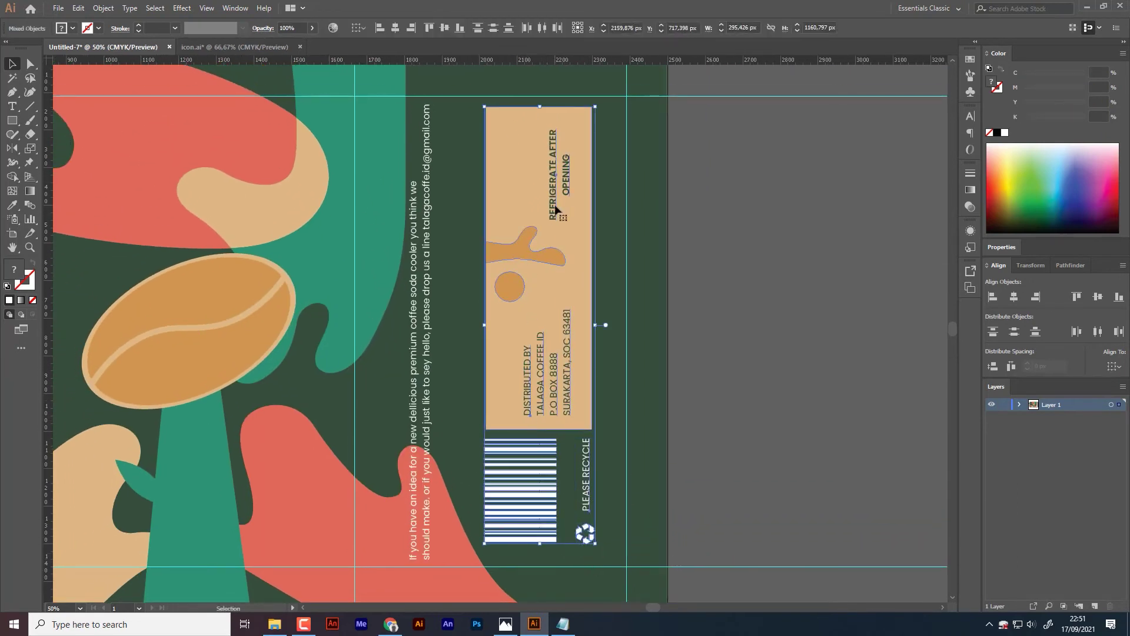
{"action": "left_click_drag", "start_coordinate": [558, 203], "coordinate": [558, 213]}
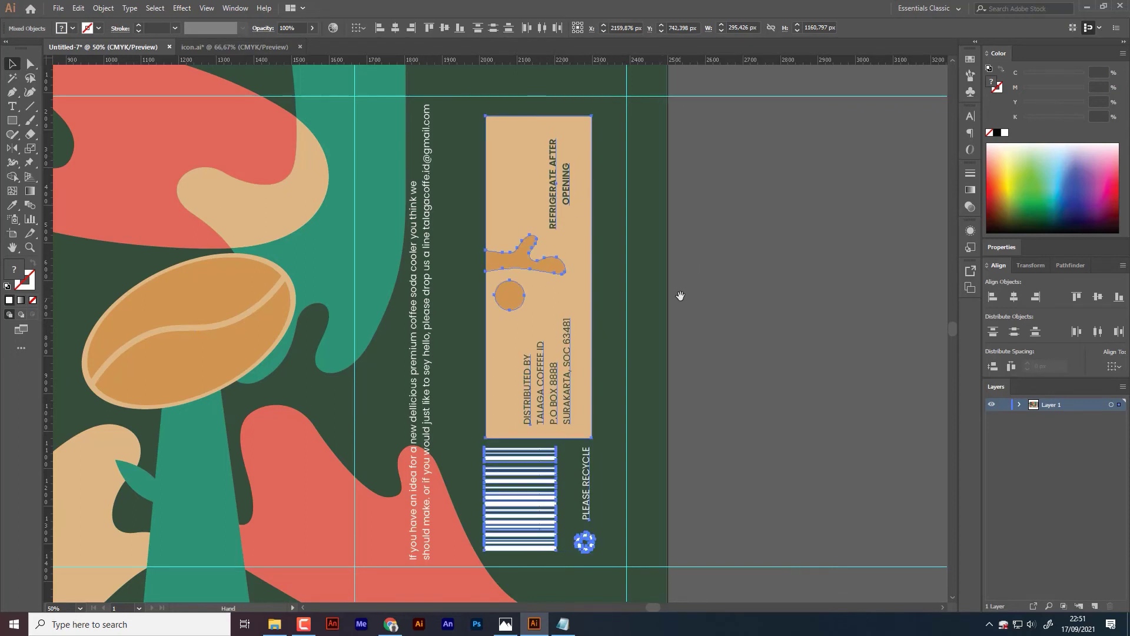
{"action": "key", "text": "Up"}
{"action": "key", "text": "Up"}
{"action": "key", "text": "Up"}
{"action": "mouse_move", "coordinate": [697, 346]}
{"action": "left_mouse_down"}
{"action": "mouse_move", "coordinate": [747, 345]}
{"action": "mouse_move", "coordinate": [841, 389]}
{"action": "left_mouse_up"}
Step: Fit the label artboard in view and copy the '12 fl oz (355ml)' line from Notepad
{"action": "key", "text": "ctrl+minus"}
{"action": "key", "text": "ctrl+shift+a"}
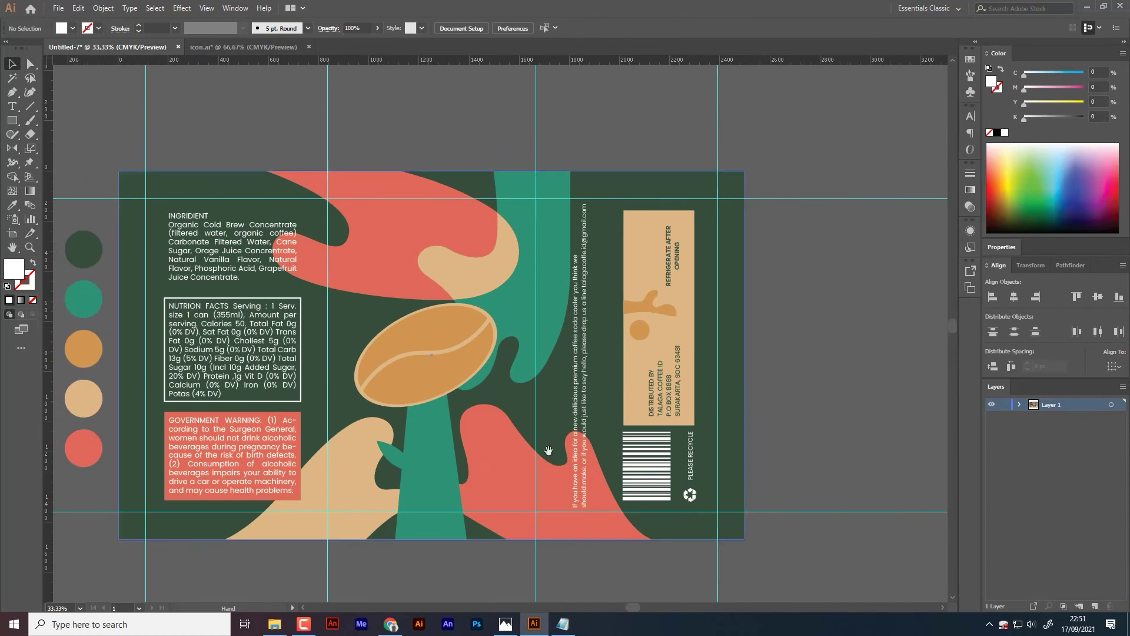
{"action": "left_click", "coordinate": [504, 404], "text": "ctrl"}
{"action": "left_click", "coordinate": [560, 466], "text": "ctrl+alt"}
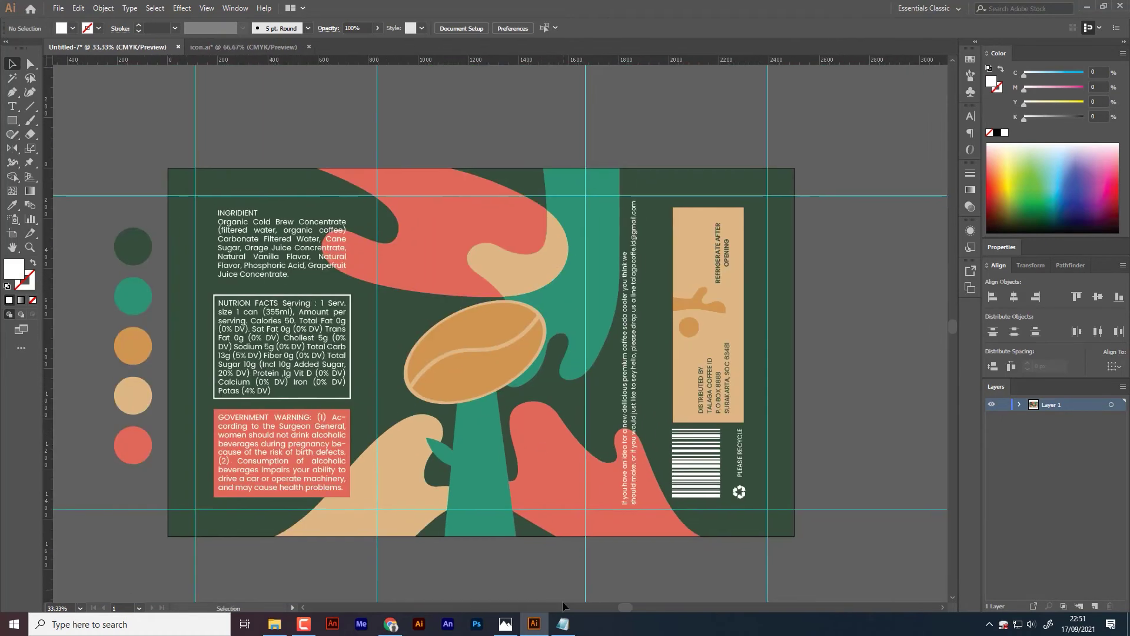
{"action": "left_click", "coordinate": [563, 624]}
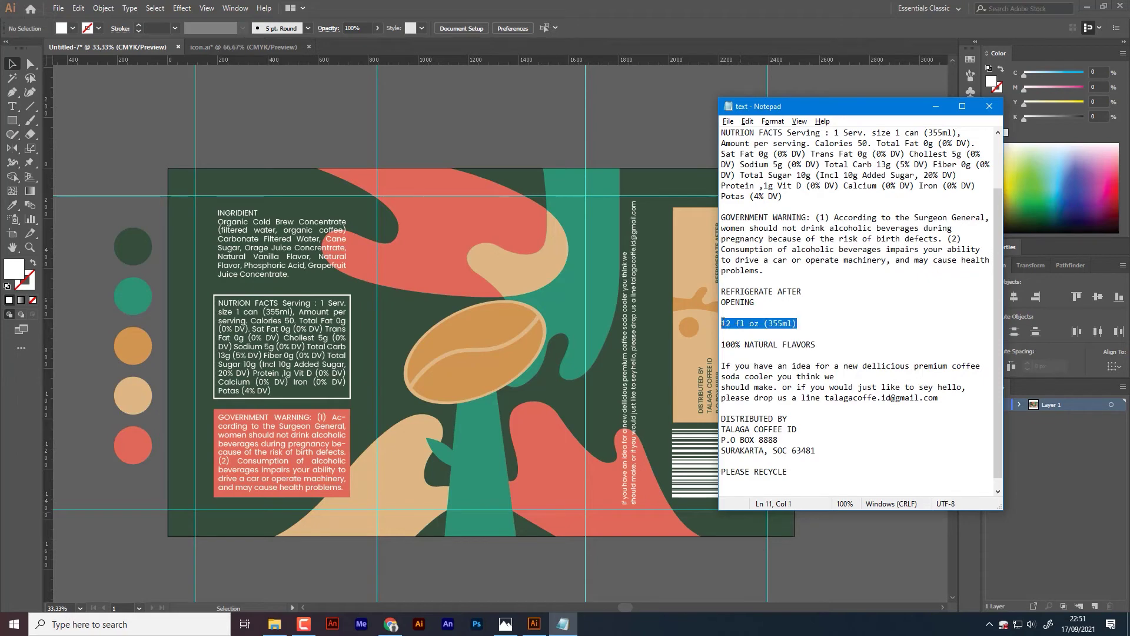
{"action": "key", "text": "alt+Tab"}
Step: Paste the '12 fl oz (355ml)' line as new white text on the label
{"action": "key", "text": "t"}
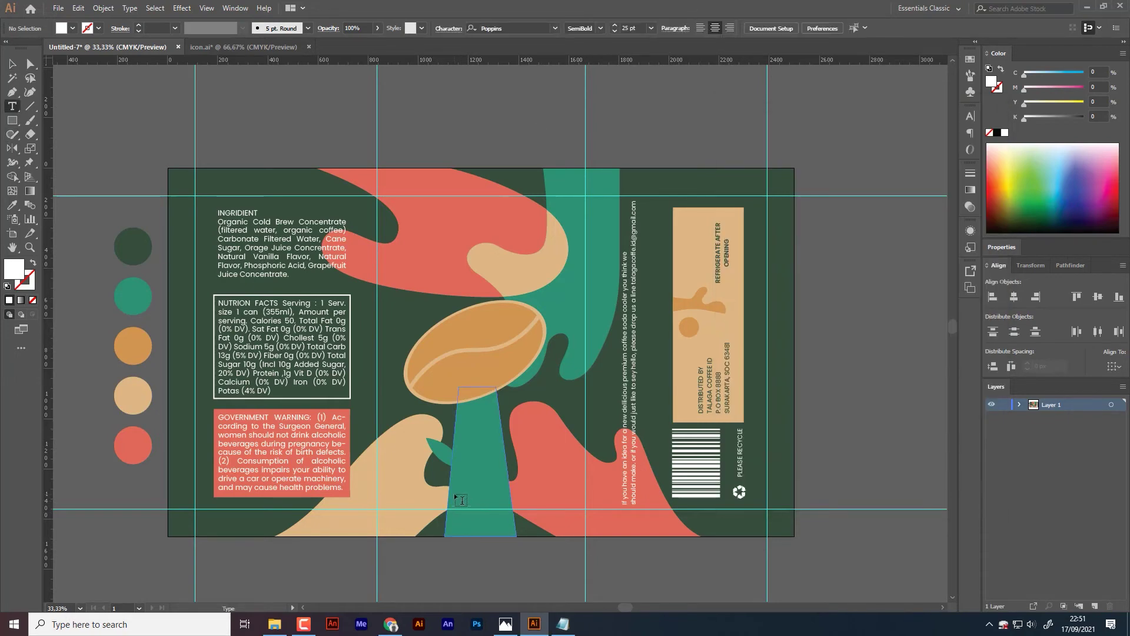
{"action": "left_click", "coordinate": [457, 502]}
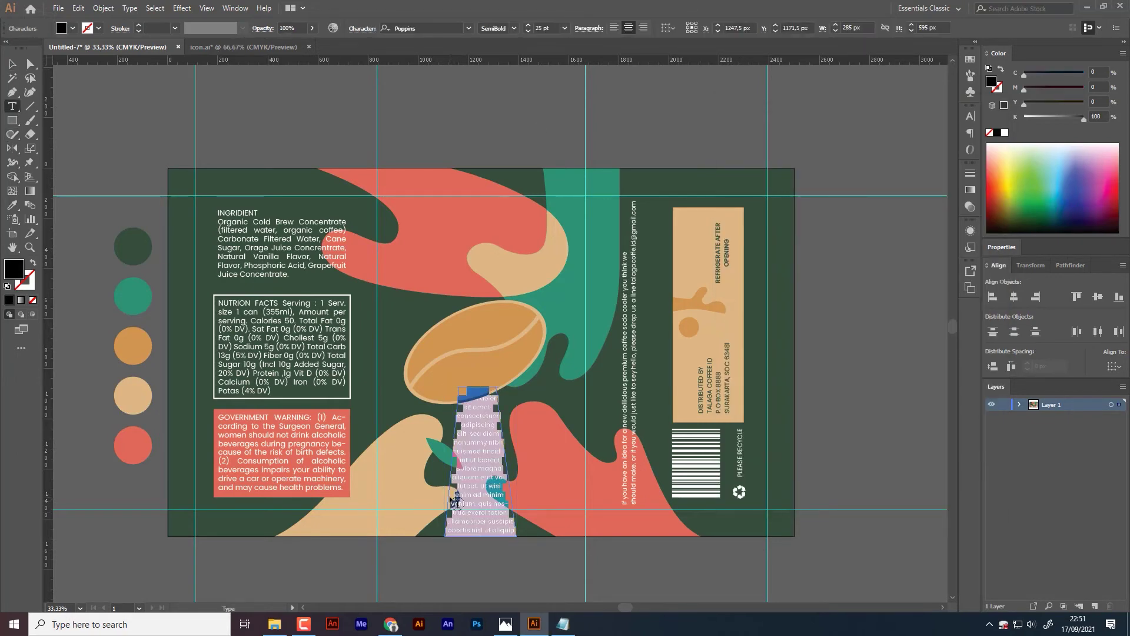
{"action": "key", "text": "ctrl+z"}
{"action": "left_click", "coordinate": [365, 405]}
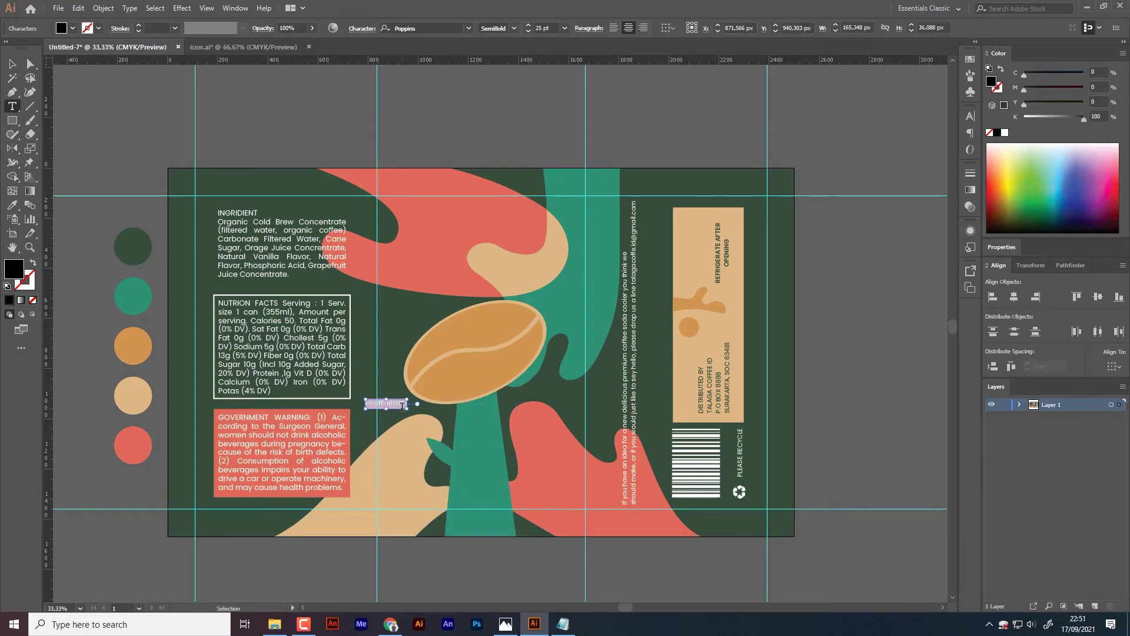
{"action": "key", "text": "ctrl+v"}
{"action": "key", "text": "Escape"}
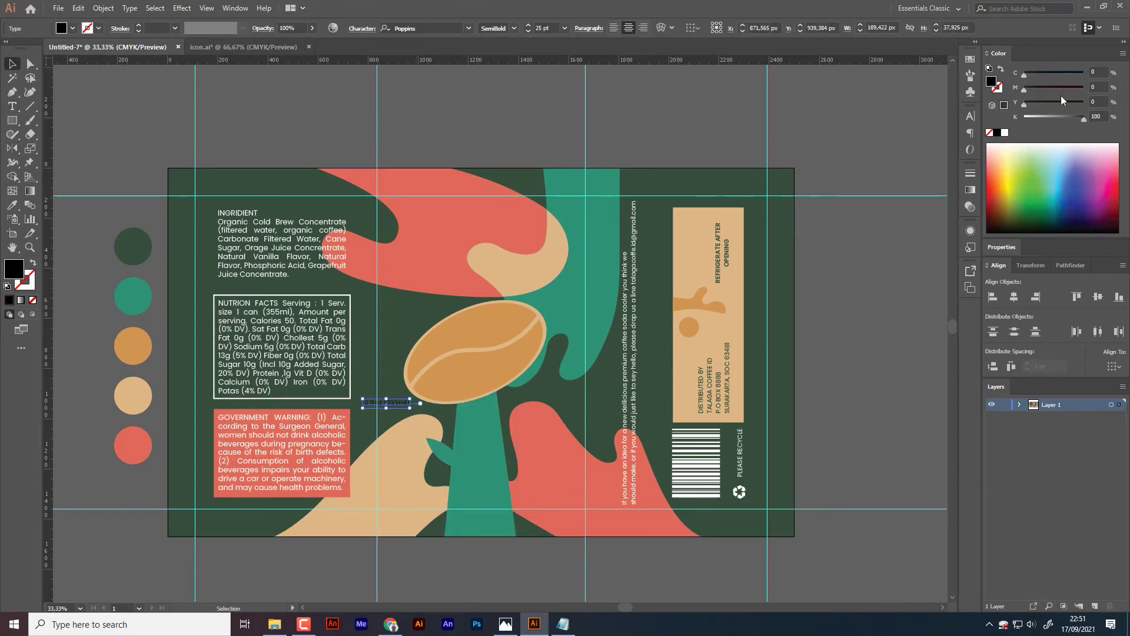
{"action": "left_click", "coordinate": [1005, 132]}
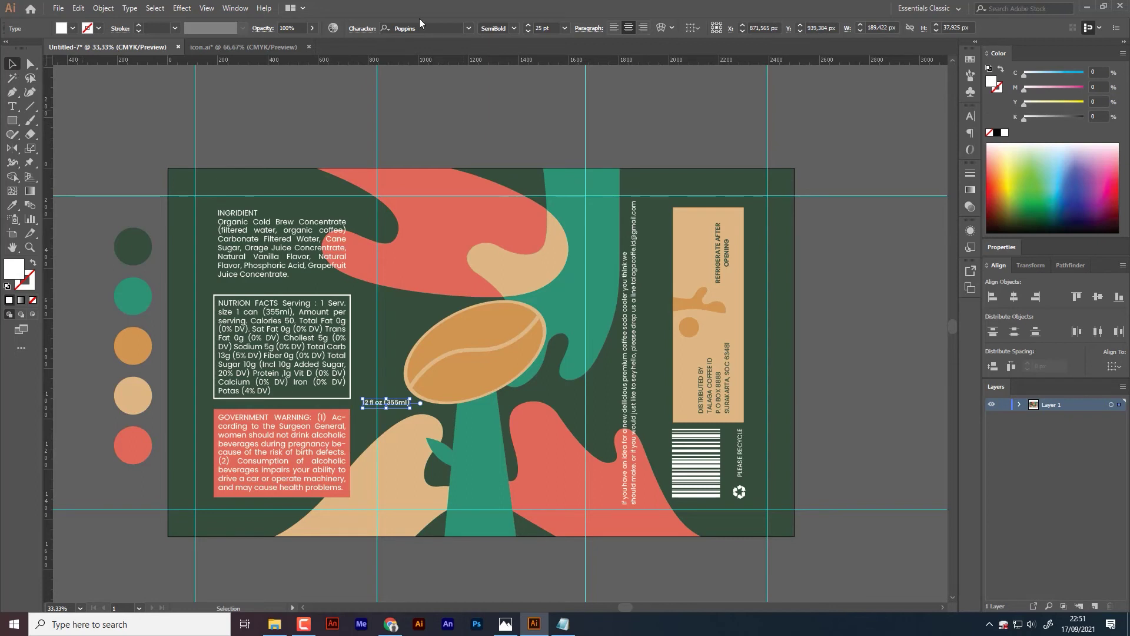
{"action": "type", "text": "35"}
Step: Set the volume text to 35 pt, centre it horizontally, and lower it near the stem's bottom
{"action": "key", "text": "Return"}
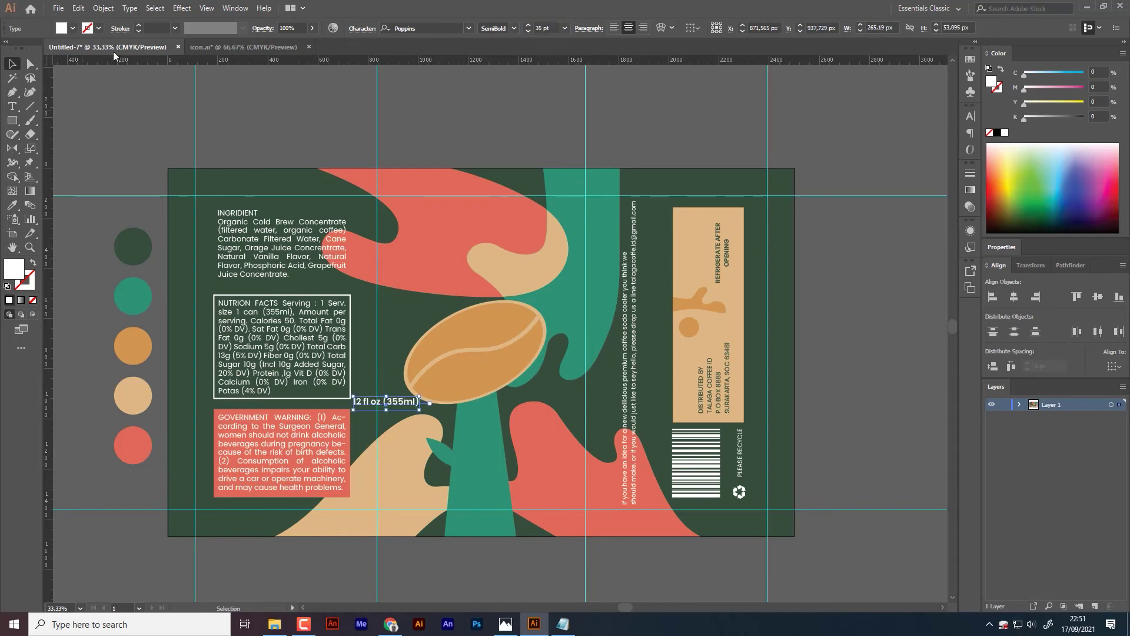
{"action": "left_click_drag", "start_coordinate": [397, 403], "coordinate": [500, 442]}
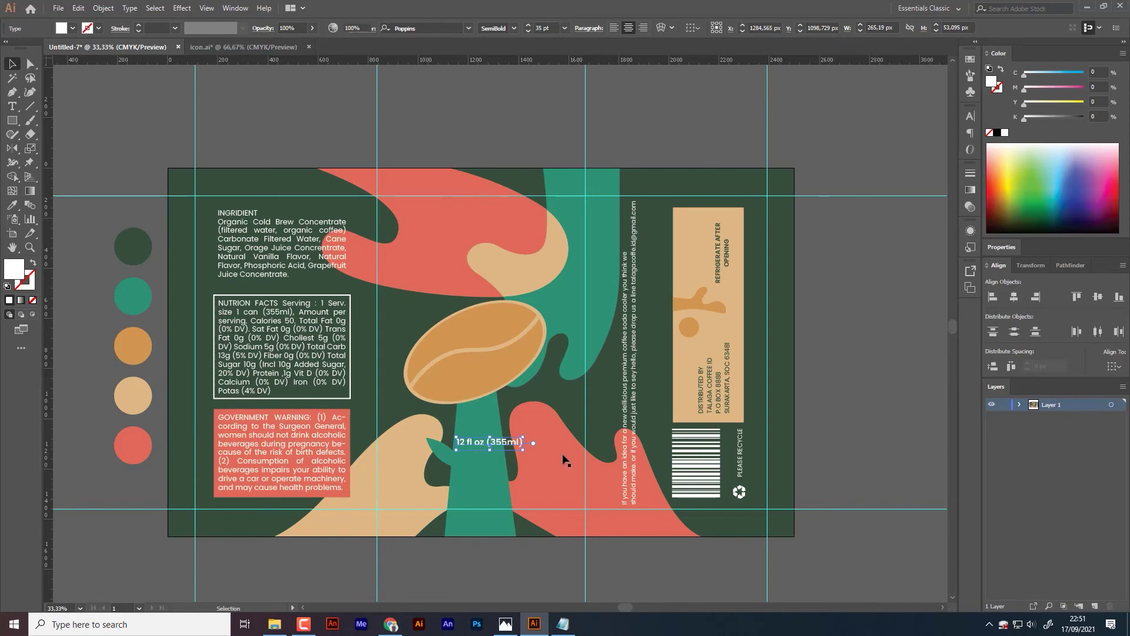
{"action": "left_click", "coordinate": [1014, 297]}
{"action": "left_click", "coordinate": [894, 400]}
{"action": "left_click_drag", "start_coordinate": [482, 488], "coordinate": [482, 488]}
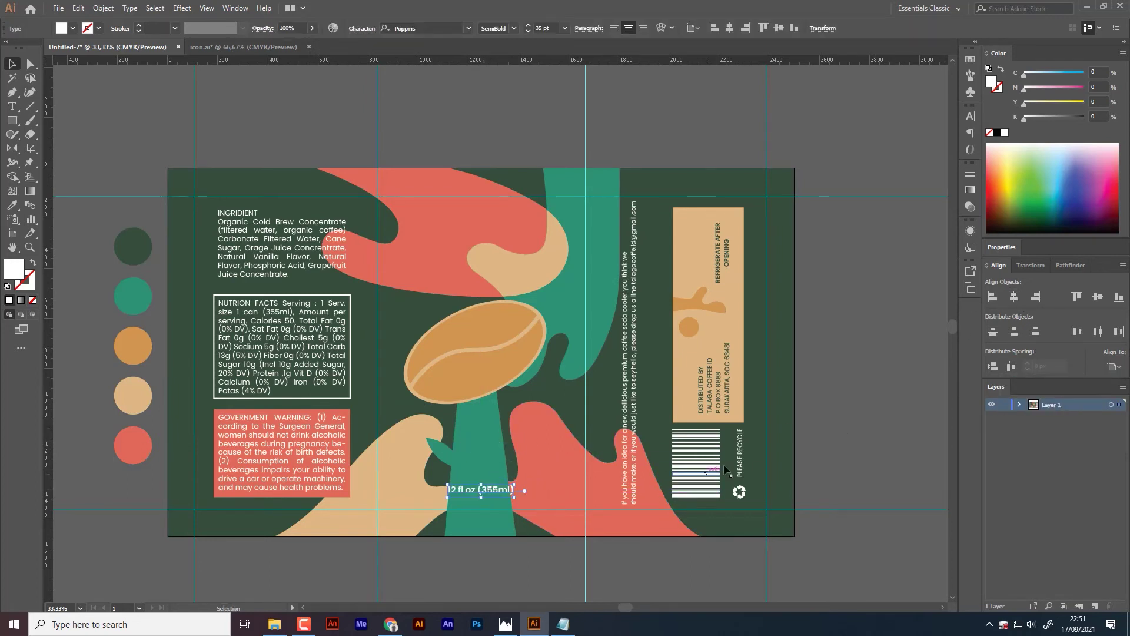
{"action": "left_click", "coordinate": [849, 440]}
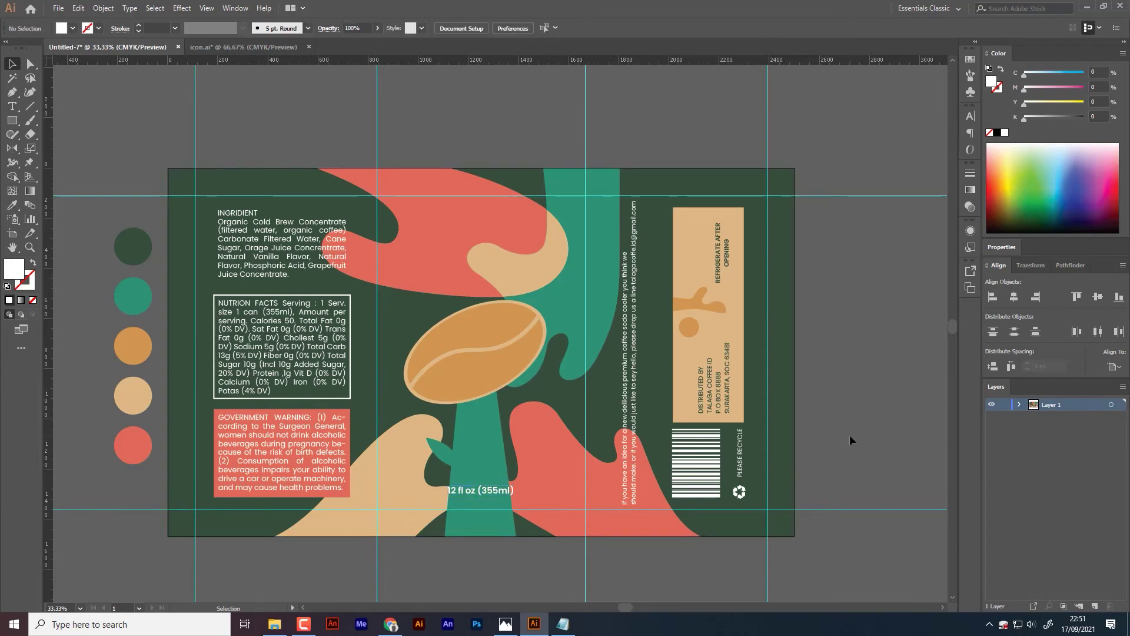
Step: Add a new 'Citrus Coffee Soda' text line left of the bean on the label
{"action": "left_click", "coordinate": [9, 108]}
{"action": "left_click", "coordinate": [446, 437]}
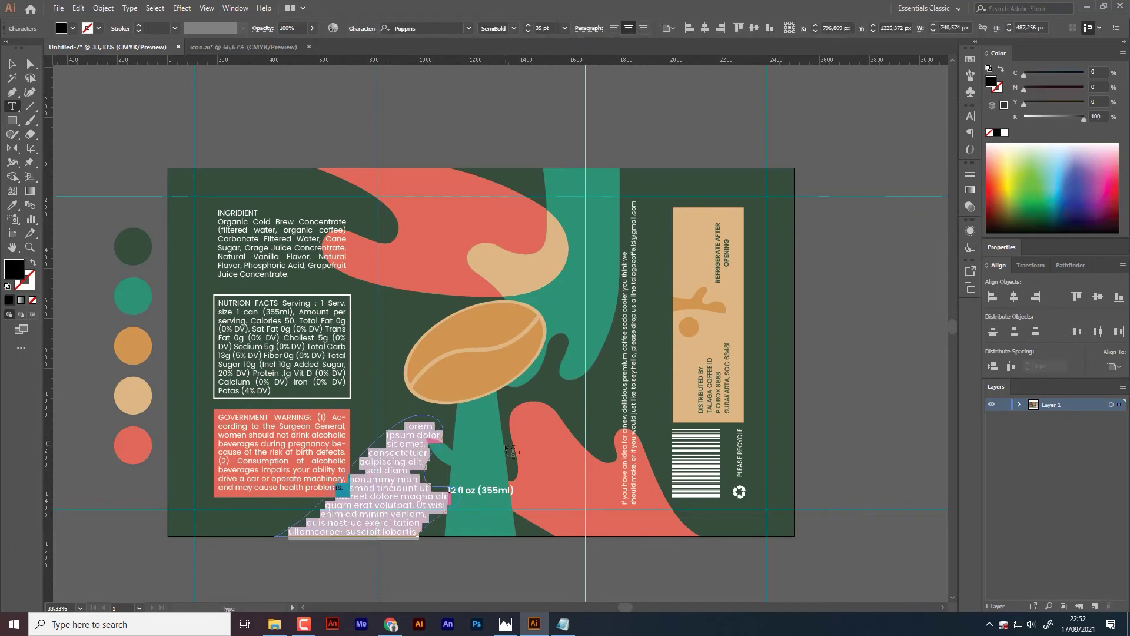
{"action": "key", "text": "ctrl+z"}
{"action": "key", "text": "v"}
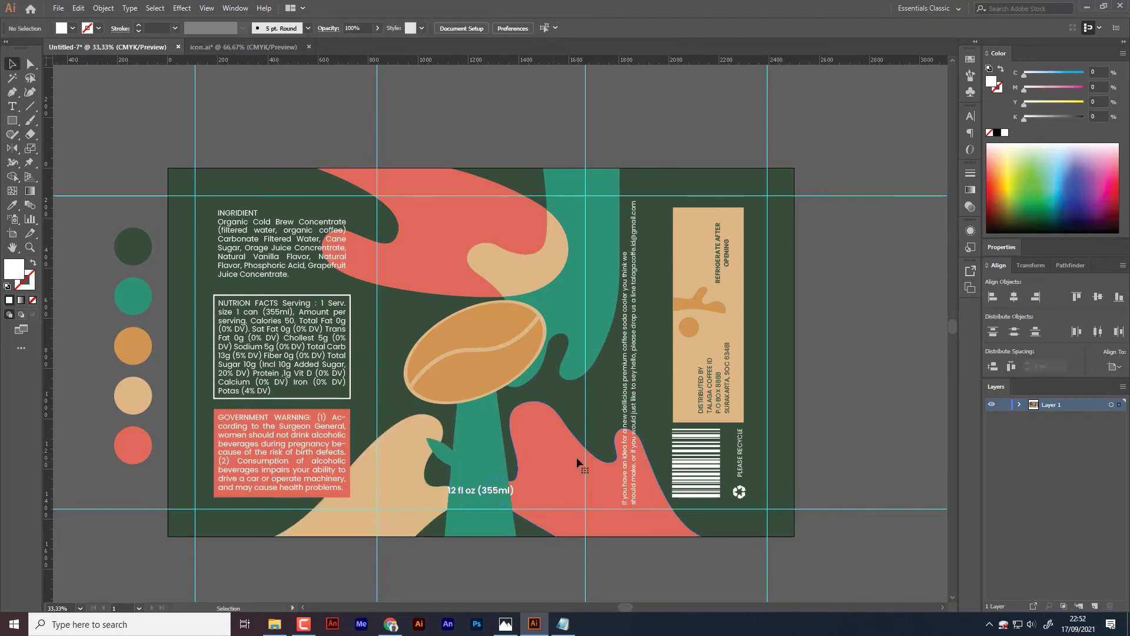
{"action": "left_click", "coordinate": [12, 106]}
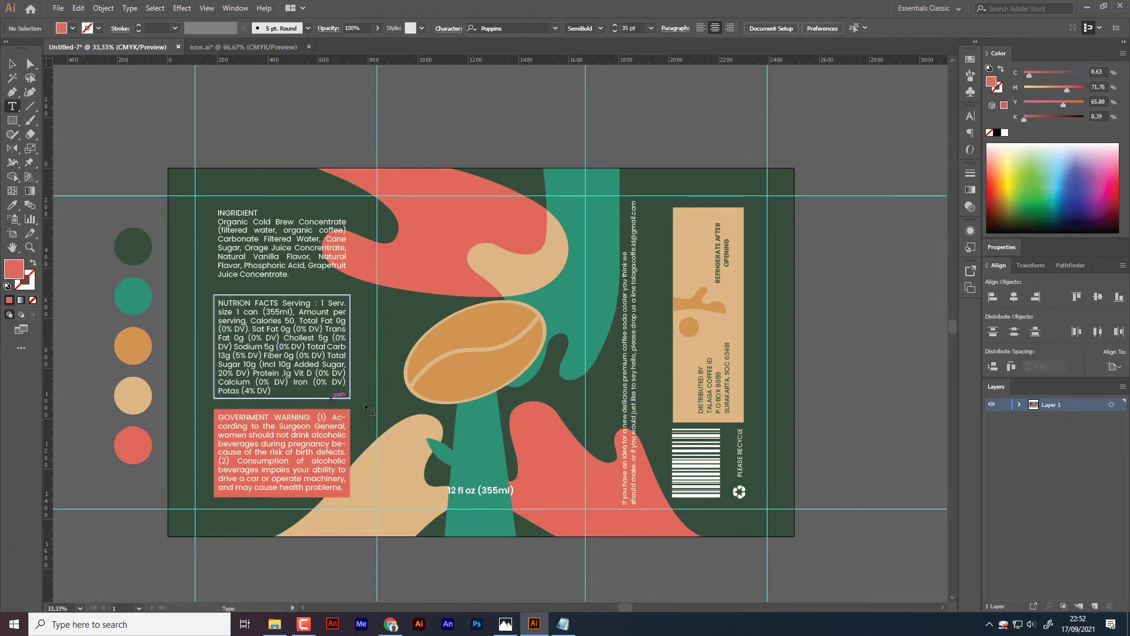
{"action": "left_click", "coordinate": [382, 394]}
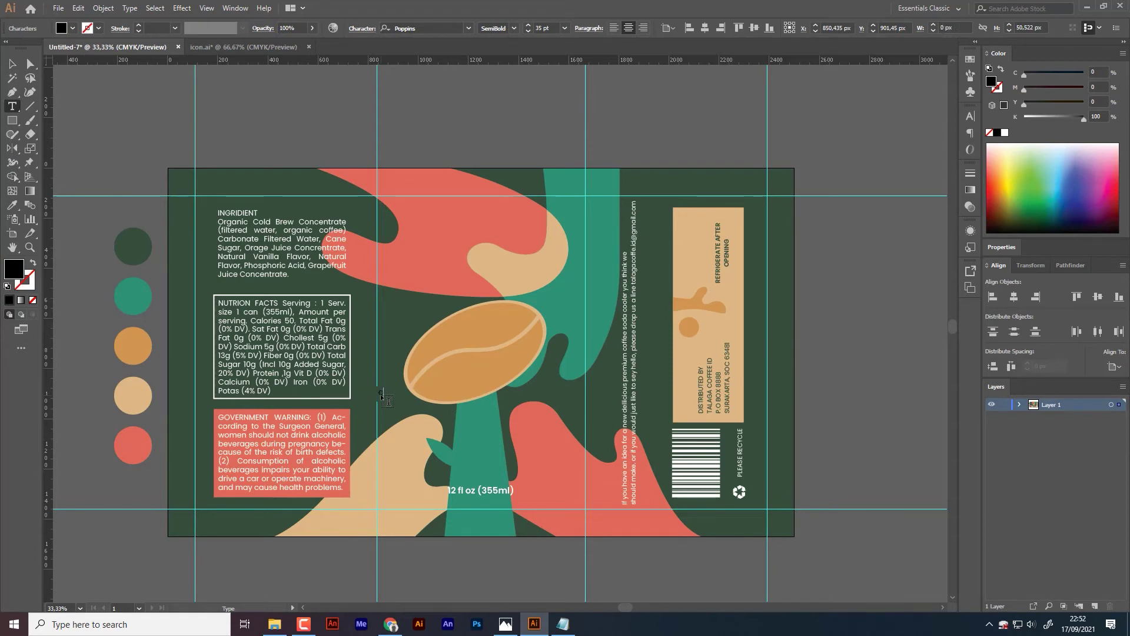
{"action": "double_click", "coordinate": [381, 398]}
{"action": "type", "text": "Citrus Coffee Soda"}
{"action": "key", "text": "Escape"}
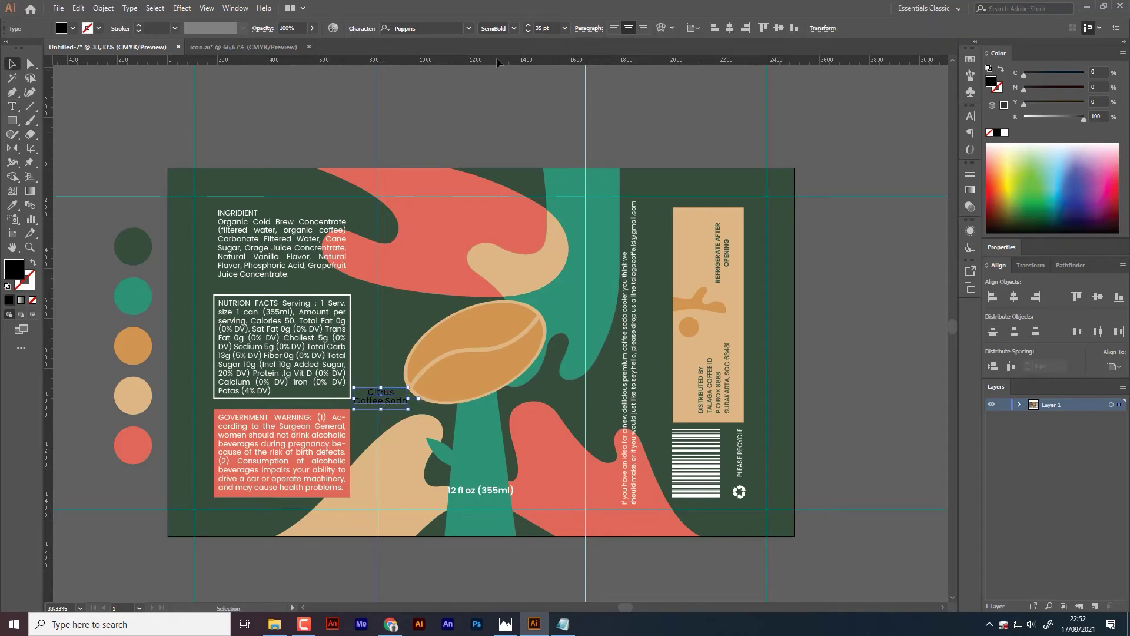
Step: Make the title Bluu Next Bold and white, centre it, and enlarge it above the volume line
{"action": "left_click", "coordinate": [441, 27]}
{"action": "type", "text": "blu"}
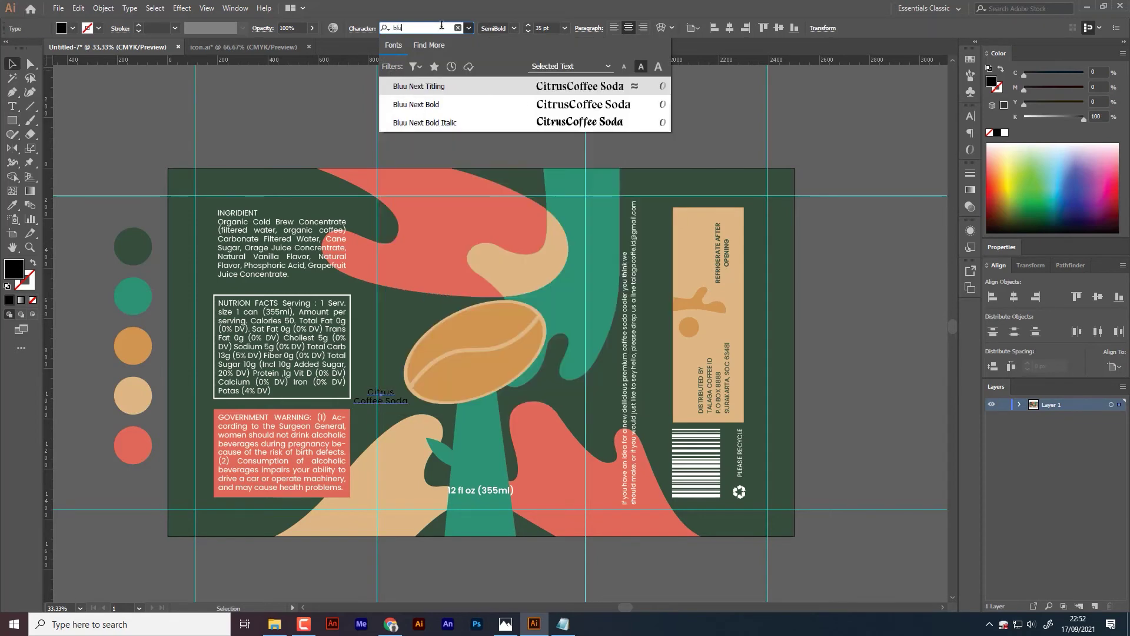
{"action": "left_click", "coordinate": [585, 106]}
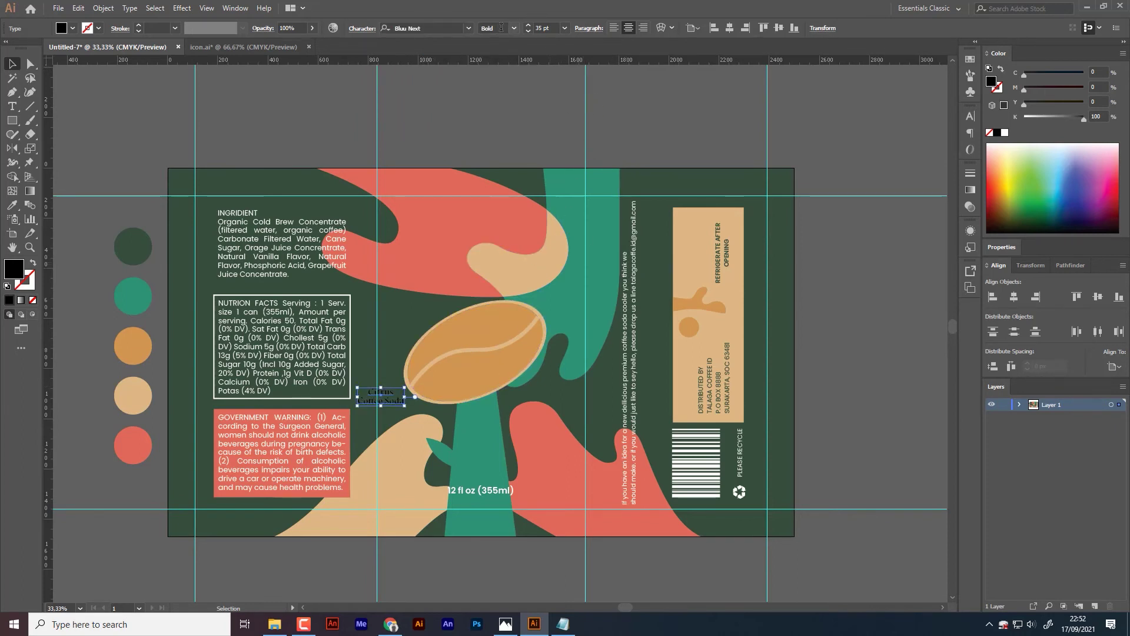
{"action": "left_click", "coordinate": [1003, 133]}
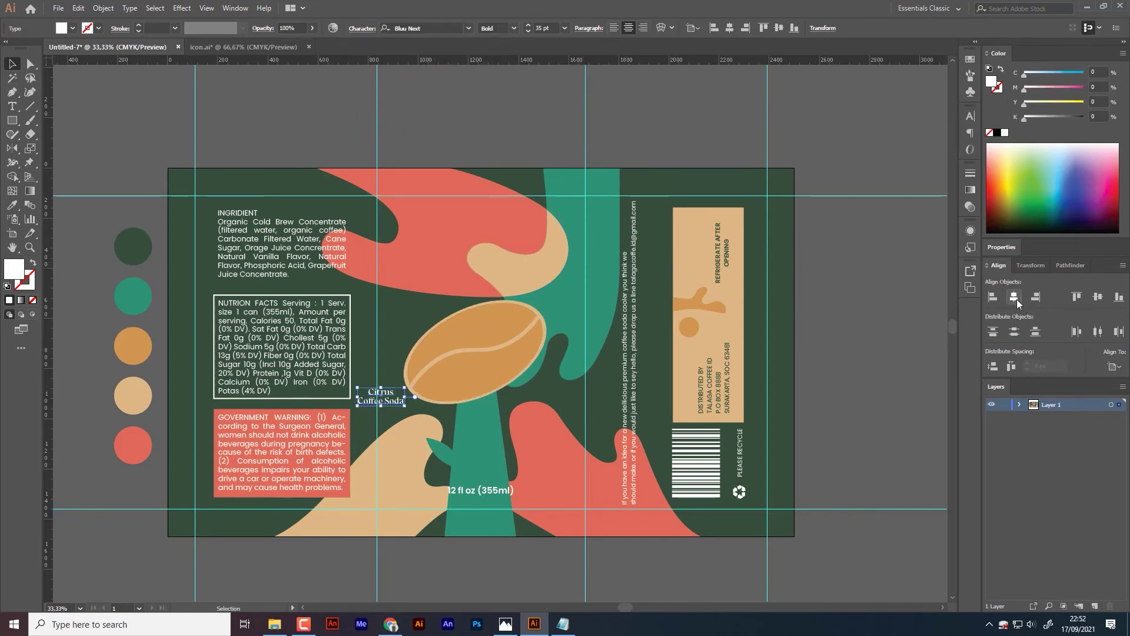
{"action": "left_click", "coordinate": [1015, 299]}
{"action": "mouse_move", "coordinate": [490, 403]}
{"action": "left_mouse_down"}
{"action": "mouse_move", "coordinate": [486, 461]}
{"action": "mouse_move", "coordinate": [561, 429]}
{"action": "mouse_move", "coordinate": [518, 438]}
{"action": "left_mouse_up"}
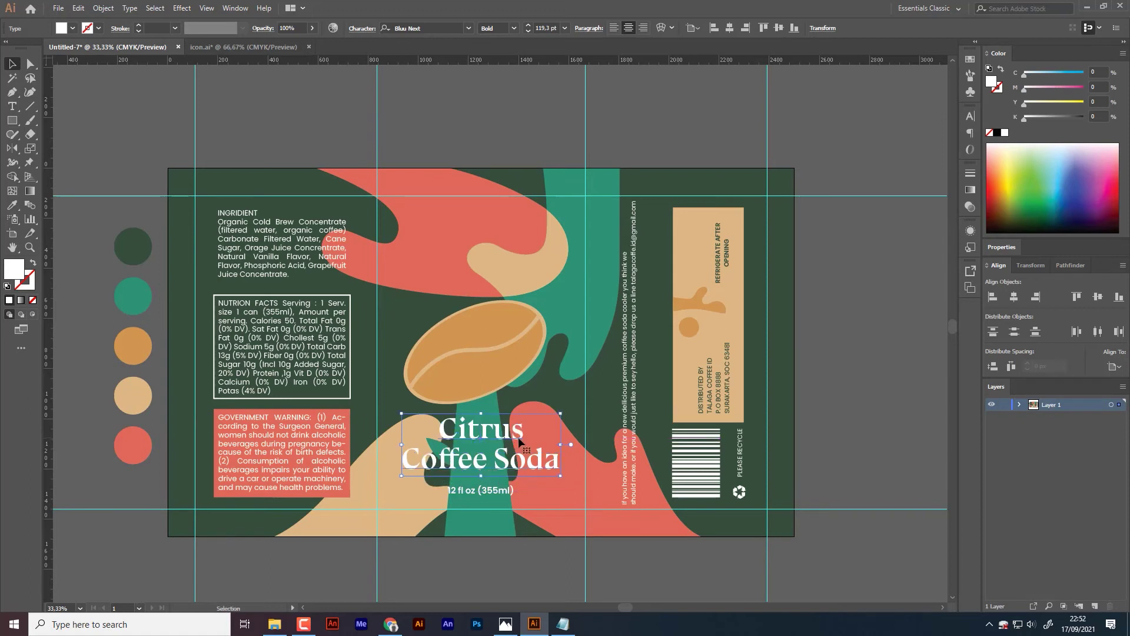
Step: Tighten the title's leading, nudge it slightly lower, and bring the Notepad notes back
{"action": "left_click", "coordinate": [361, 28]}
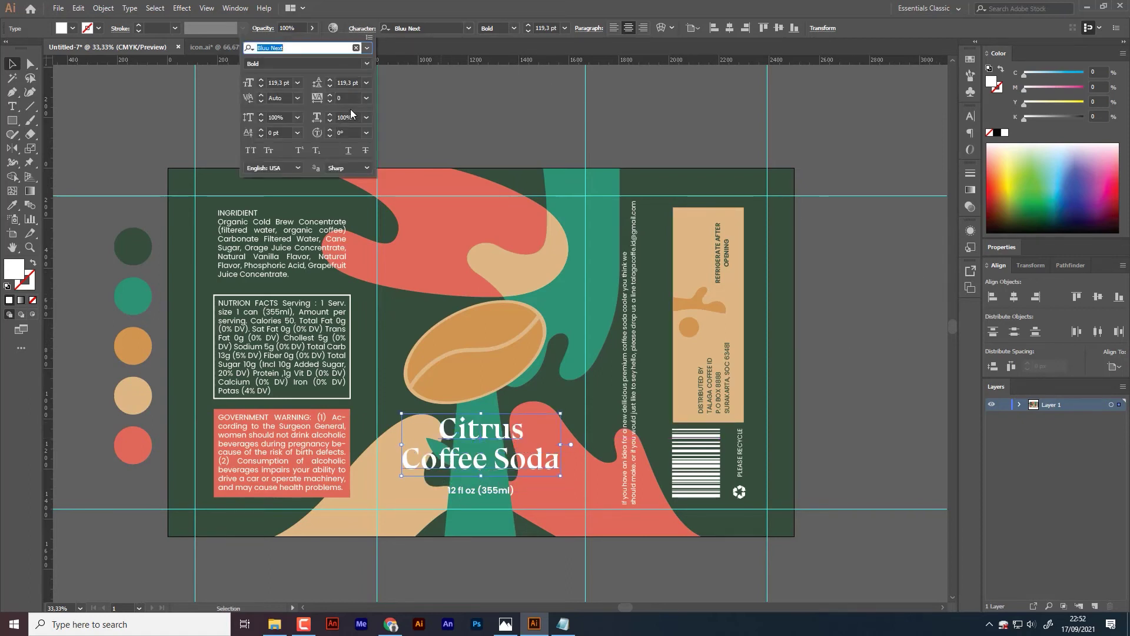
{"action": "left_click", "coordinate": [341, 82]}
{"action": "key", "text": "Down"}
{"action": "key", "text": "Down"}
{"action": "key", "text": "Down"}
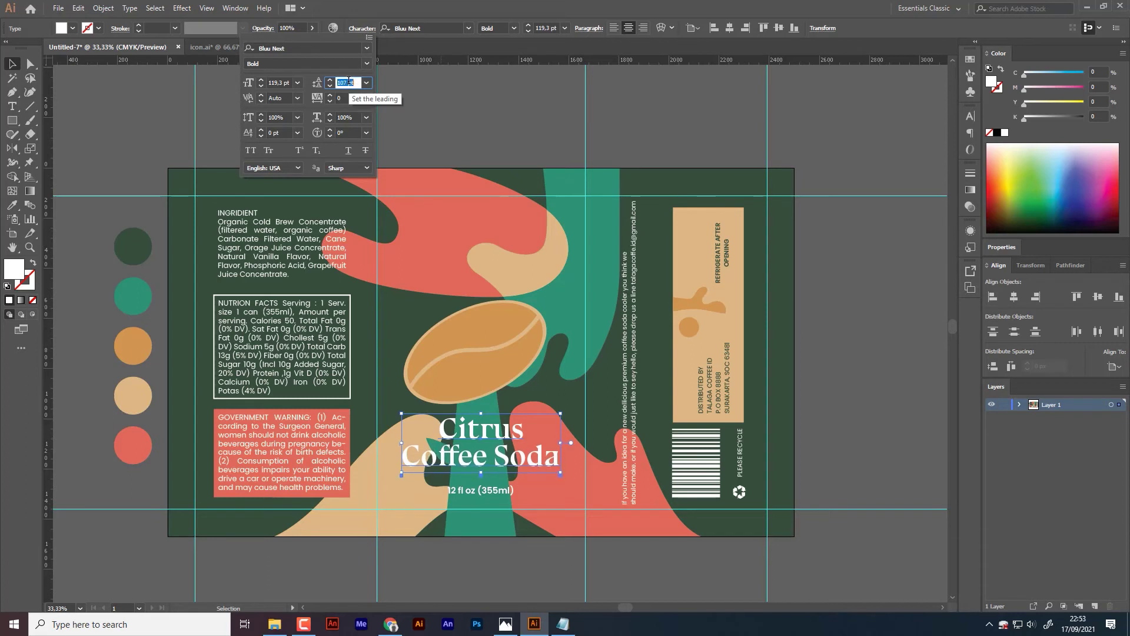
{"action": "left_click", "coordinate": [81, 75]}
{"action": "left_click_drag", "start_coordinate": [510, 432], "coordinate": [565, 419]}
{"action": "left_click", "coordinate": [523, 138]}
{"action": "scroll", "coordinate": [547, 383], "scroll_direction": "up", "scroll_amount": 1}
{"action": "scroll", "coordinate": [559, 507], "scroll_direction": "up", "scroll_amount": 1}
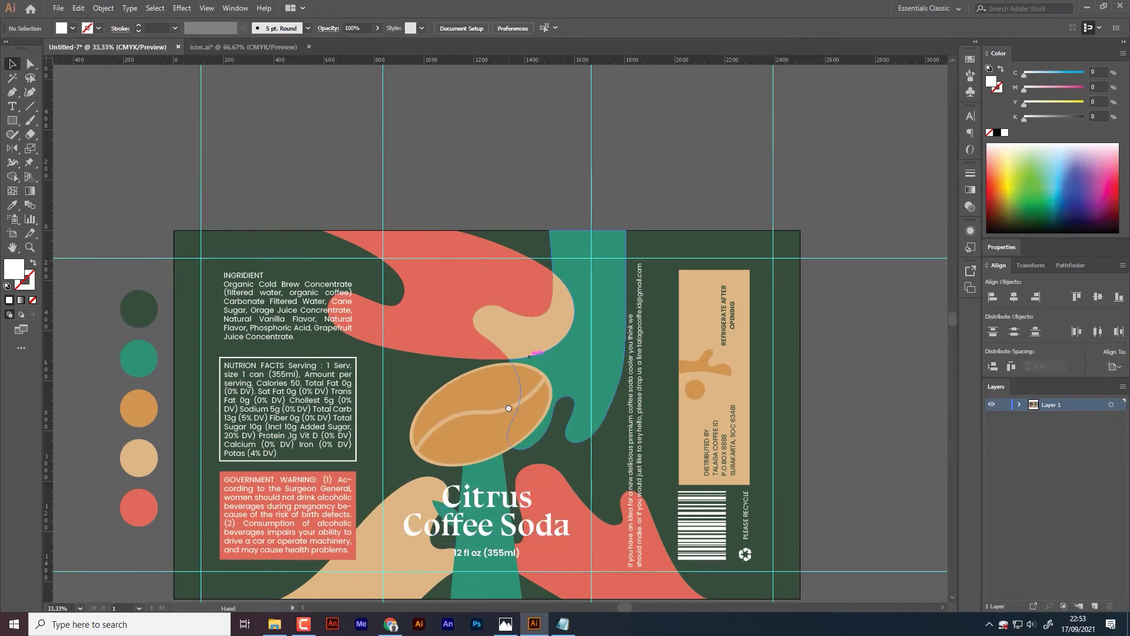
{"action": "left_click", "coordinate": [572, 628]}
Step: Paste the '100% NATURAL FLAVORS' line from the notes and place it at the label's top-left
{"action": "left_click_drag", "start_coordinate": [816, 345], "coordinate": [745, 343]}
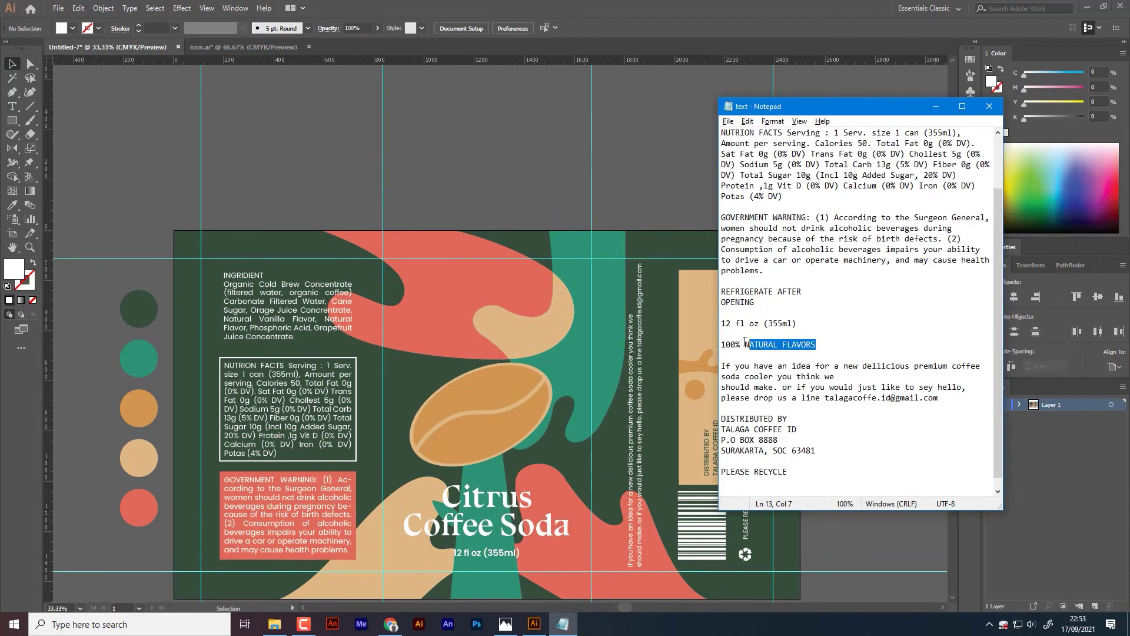
{"action": "left_click", "coordinate": [601, 240]}
{"action": "key", "text": "t"}
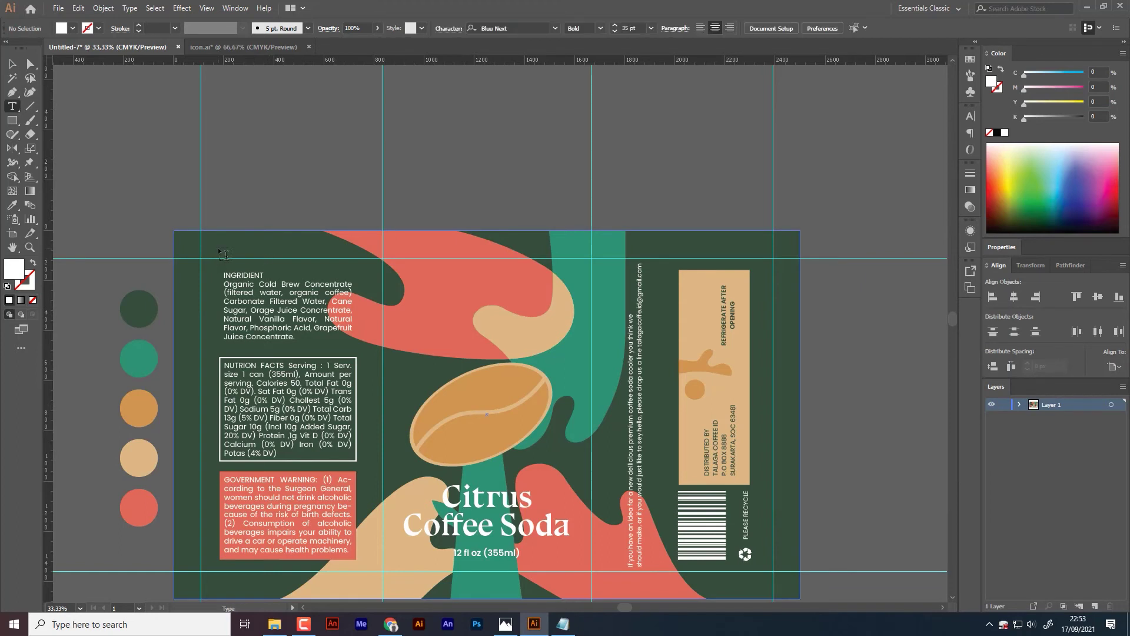
{"action": "left_click", "coordinate": [214, 247]}
{"action": "key", "text": "ctrl+v"}
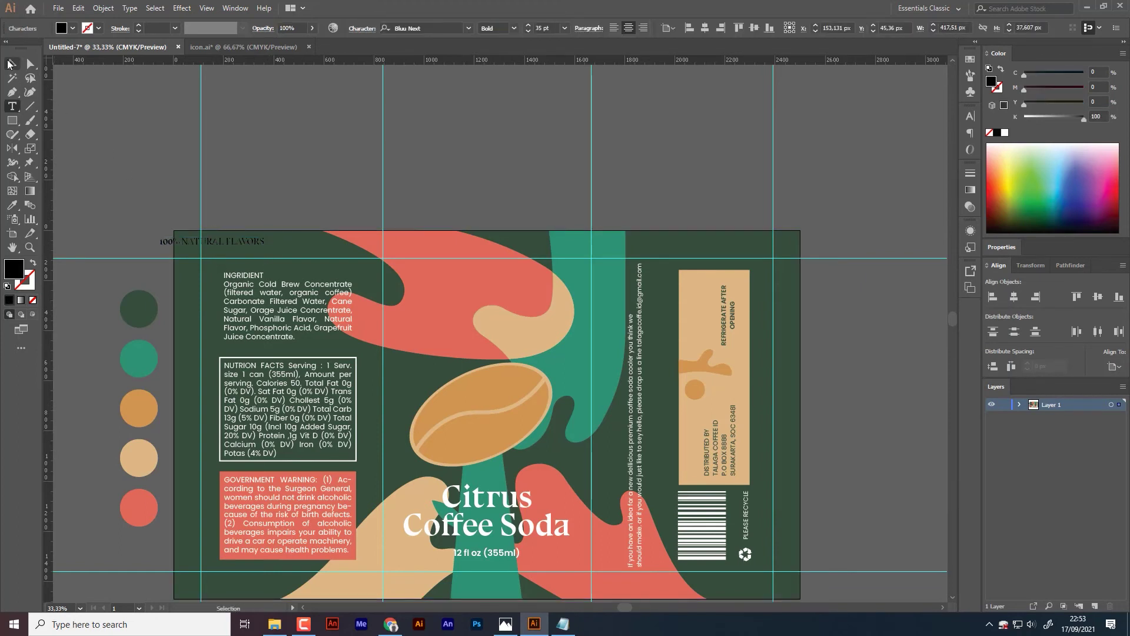
{"action": "left_click", "coordinate": [10, 64]}
{"action": "left_click_drag", "start_coordinate": [243, 241], "coordinate": [296, 242]}
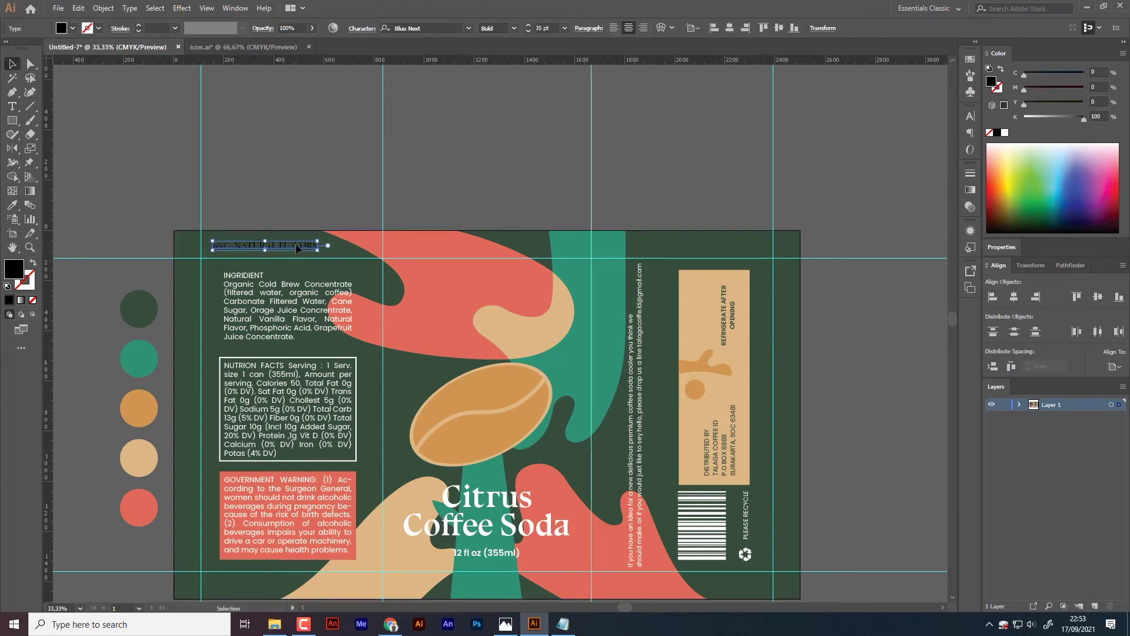
{"action": "left_click_drag", "start_coordinate": [393, 243], "coordinate": [247, 243]}
{"action": "left_click", "coordinate": [294, 190]}
{"action": "scroll", "coordinate": [294, 191], "scroll_direction": "up", "scroll_amount": 1}
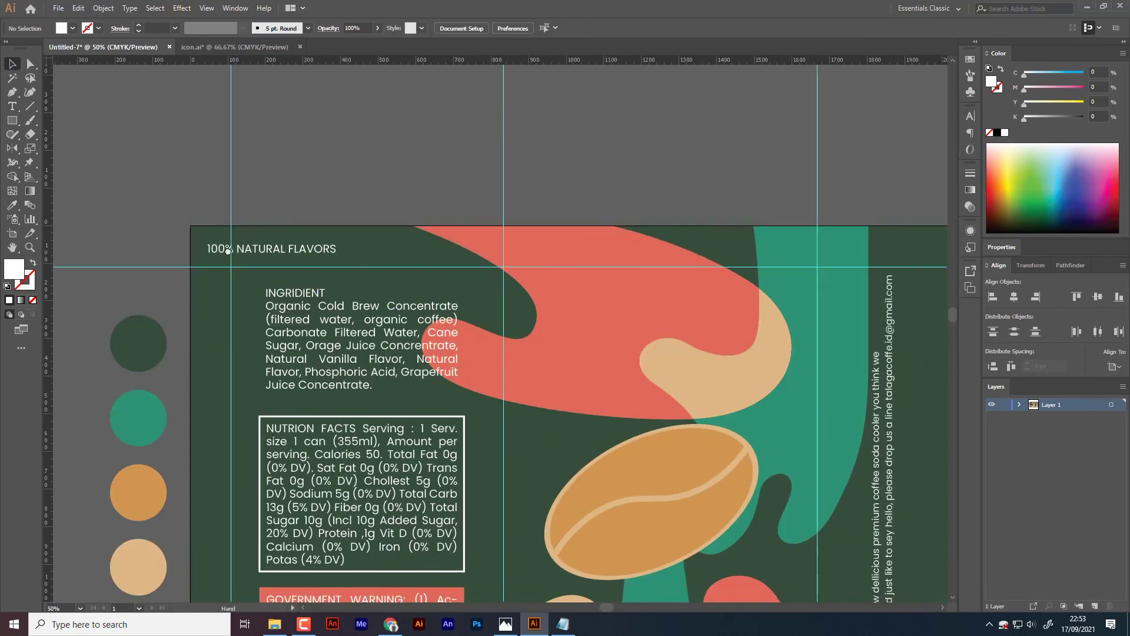
Step: Bring the sparkle over from icon.ai, make it white, and place it after 100% NATURAL FLAVORS
{"action": "left_click", "coordinate": [277, 48]}
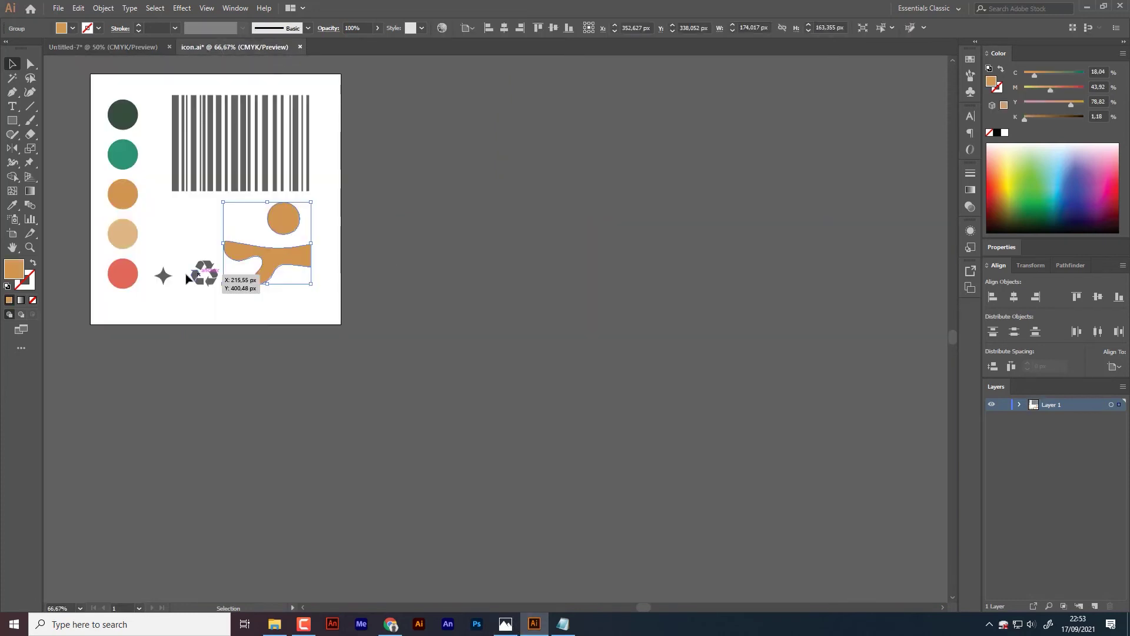
{"action": "left_click", "coordinate": [154, 49]}
{"action": "left_click", "coordinate": [499, 334]}
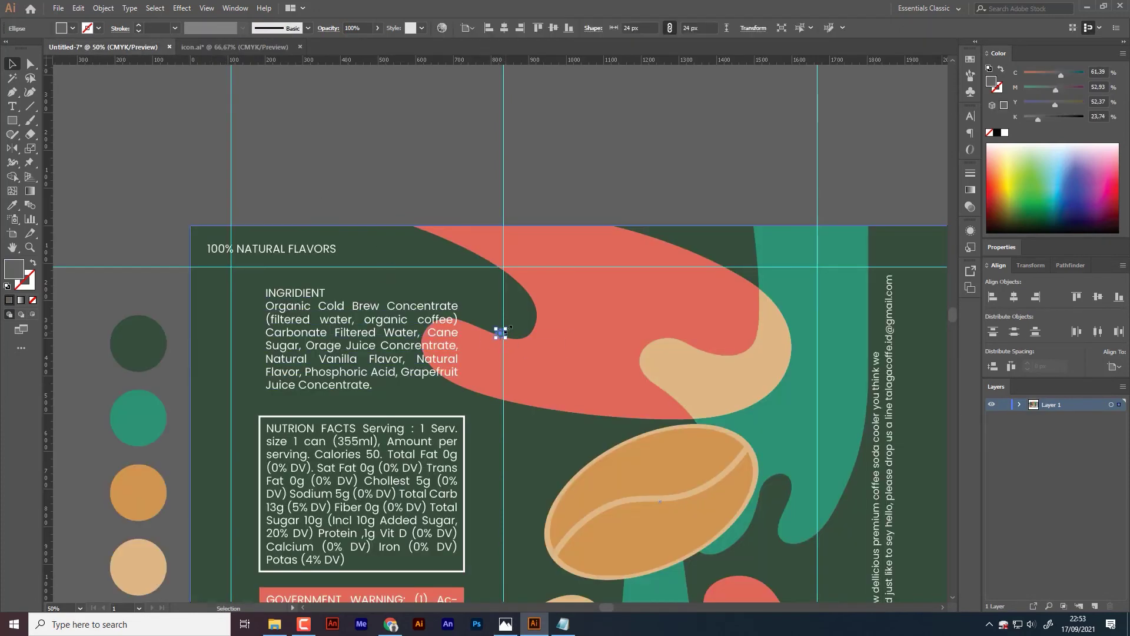
{"action": "left_click", "coordinate": [1005, 133]}
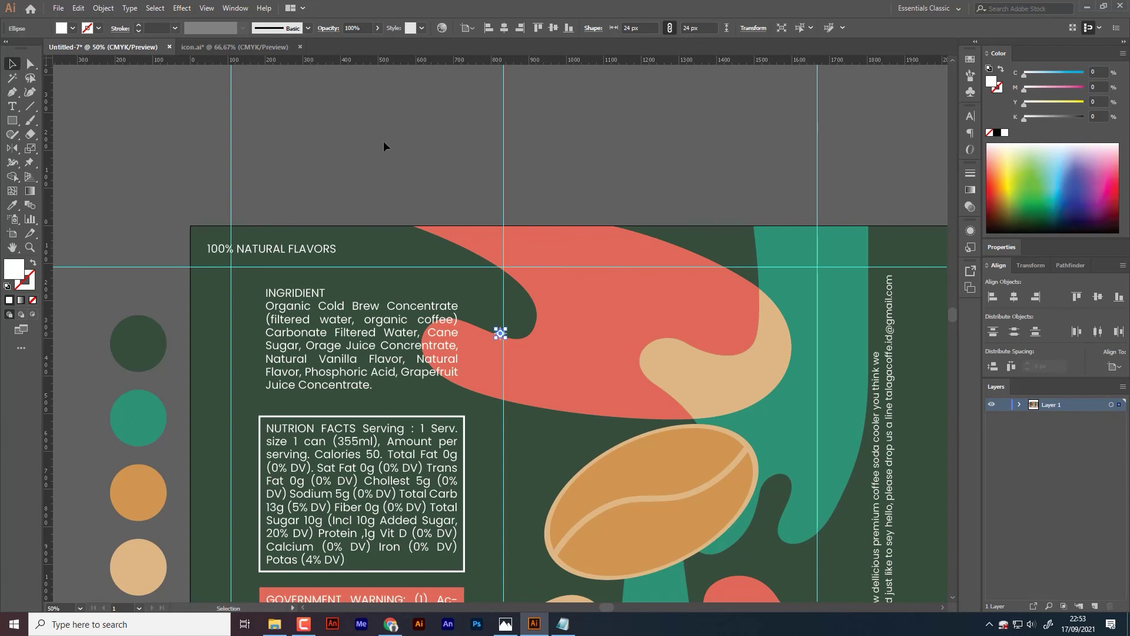
{"action": "key", "text": "ctrl+="}
{"action": "left_click_drag", "start_coordinate": [566, 372], "coordinate": [366, 262]}
Step: Duplicate the text-and-sparkle pair along the top row, repeating the copy with Ctrl+D
{"action": "left_click", "coordinate": [340, 264], "text": "shift"}
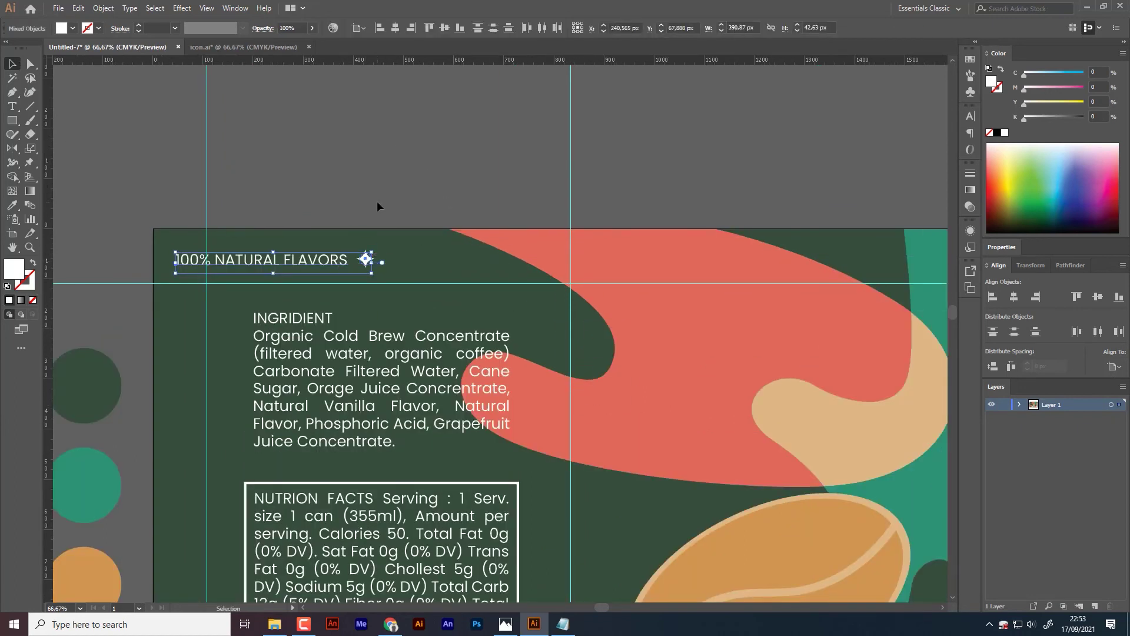
{"action": "left_click", "coordinate": [377, 206]}
{"action": "left_click", "coordinate": [366, 259]}
{"action": "left_click", "coordinate": [332, 265], "text": "shift"}
{"action": "left_click_drag", "start_coordinate": [332, 265], "coordinate": [496, 265]}
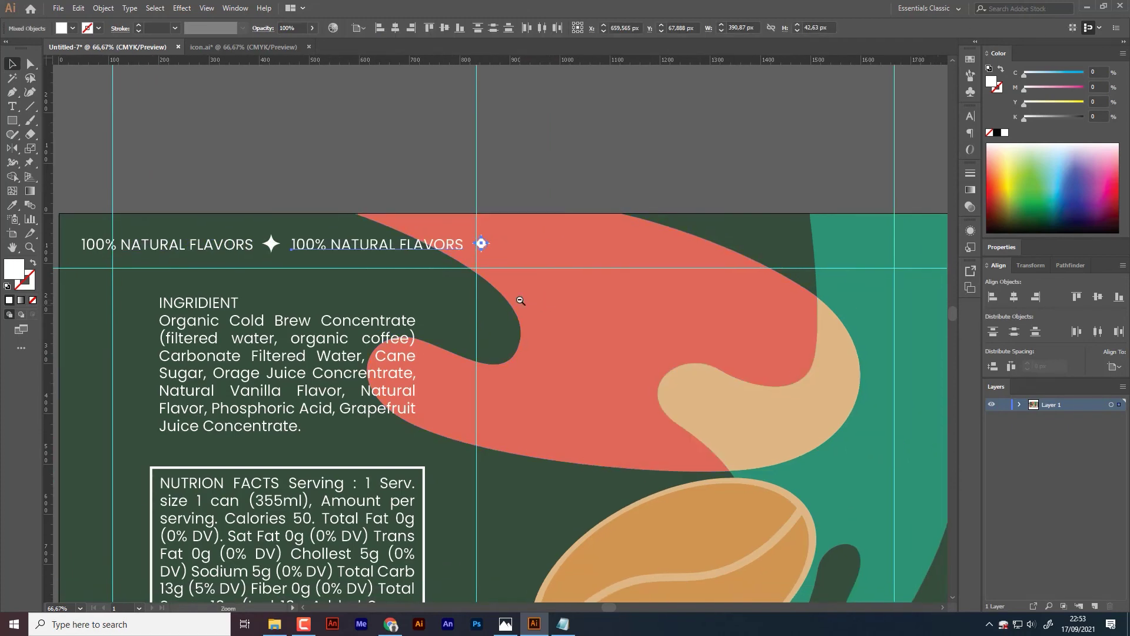
{"action": "left_click", "coordinate": [376, 285], "text": "ctrl+alt"}
{"action": "key", "text": "ctrl+d"}
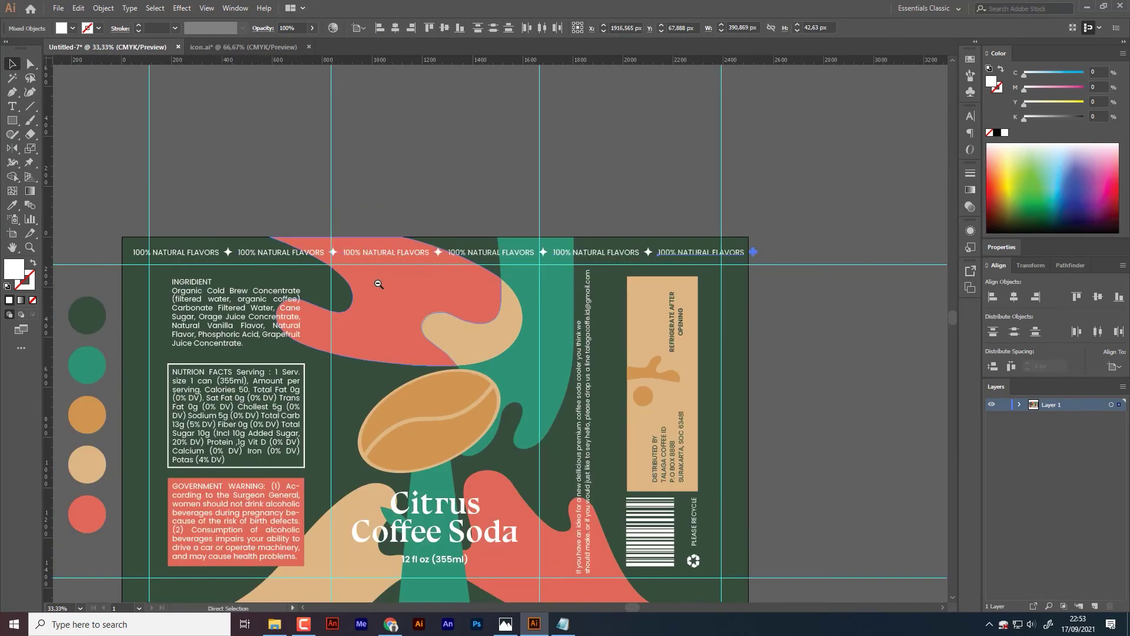
Step: Select every NATURAL FLAVORS and sparkle copy in the top row
{"action": "left_click", "coordinate": [797, 236]}
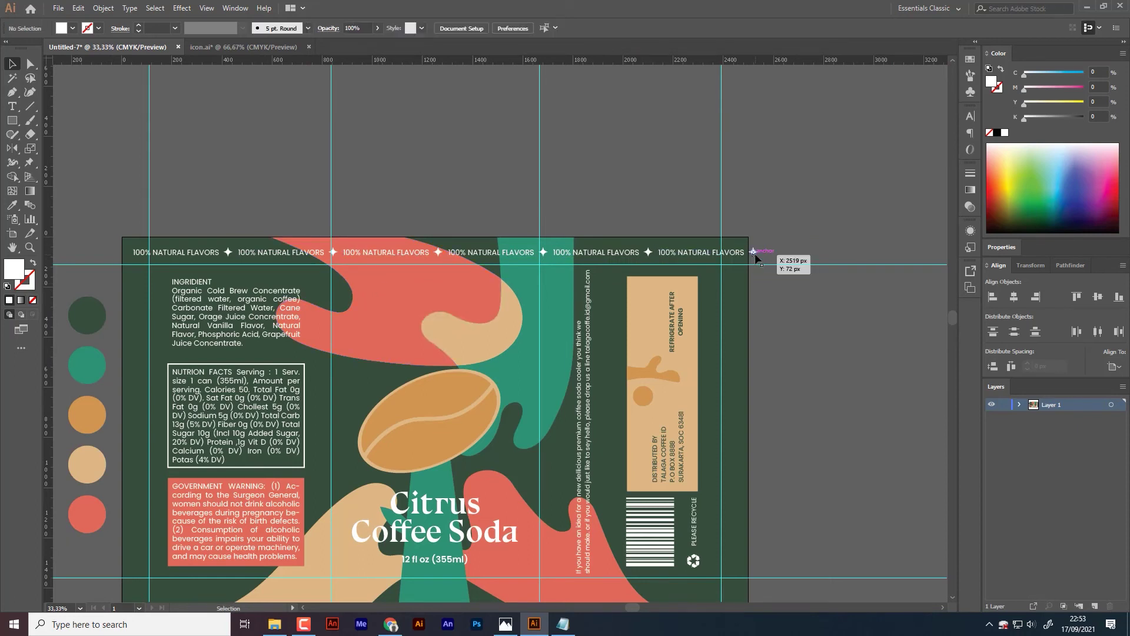
{"action": "left_click", "coordinate": [746, 256]}
{"action": "left_click", "coordinate": [648, 252], "text": "shift"}
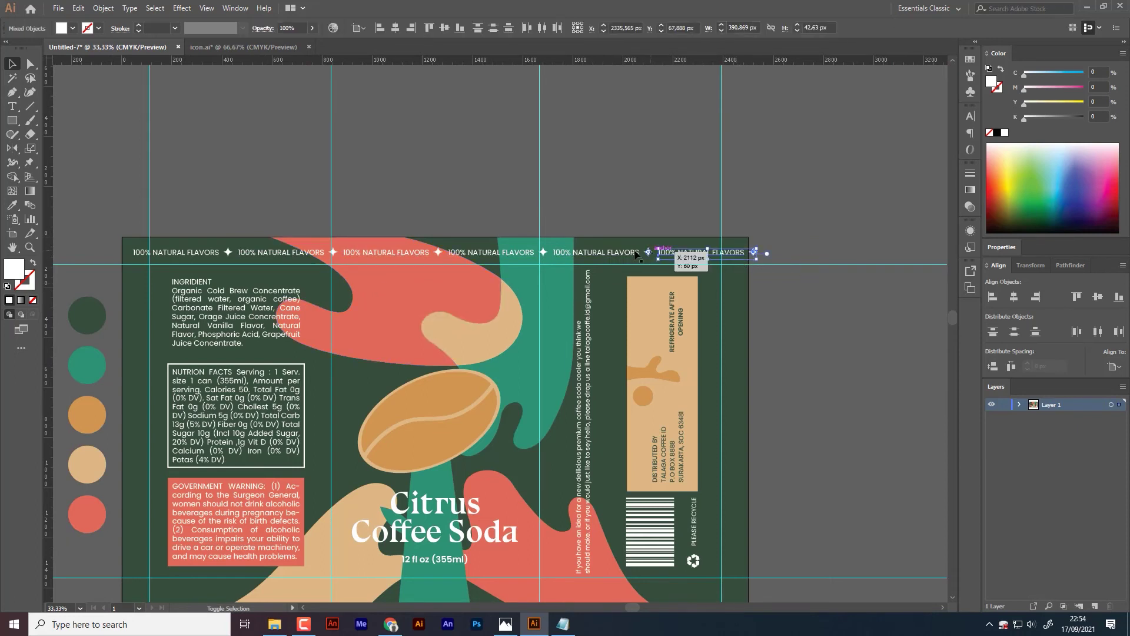
{"action": "left_click", "coordinate": [595, 252], "text": "shift"}
{"action": "left_click", "coordinate": [543, 252], "text": "shift"}
{"action": "left_click", "coordinate": [492, 252], "text": "shift"}
{"action": "left_click", "coordinate": [437, 252], "text": "shift"}
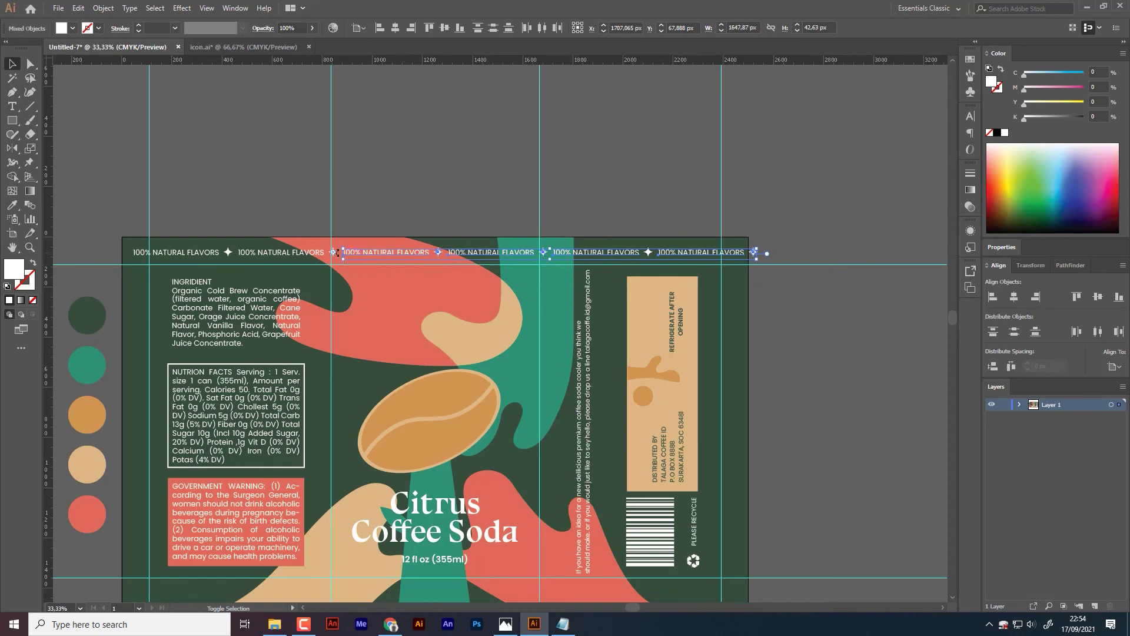
{"action": "left_click", "coordinate": [386, 252], "text": "shift"}
{"action": "left_click", "coordinate": [281, 252], "text": "shift"}
{"action": "left_click", "coordinate": [177, 253], "text": "shift"}
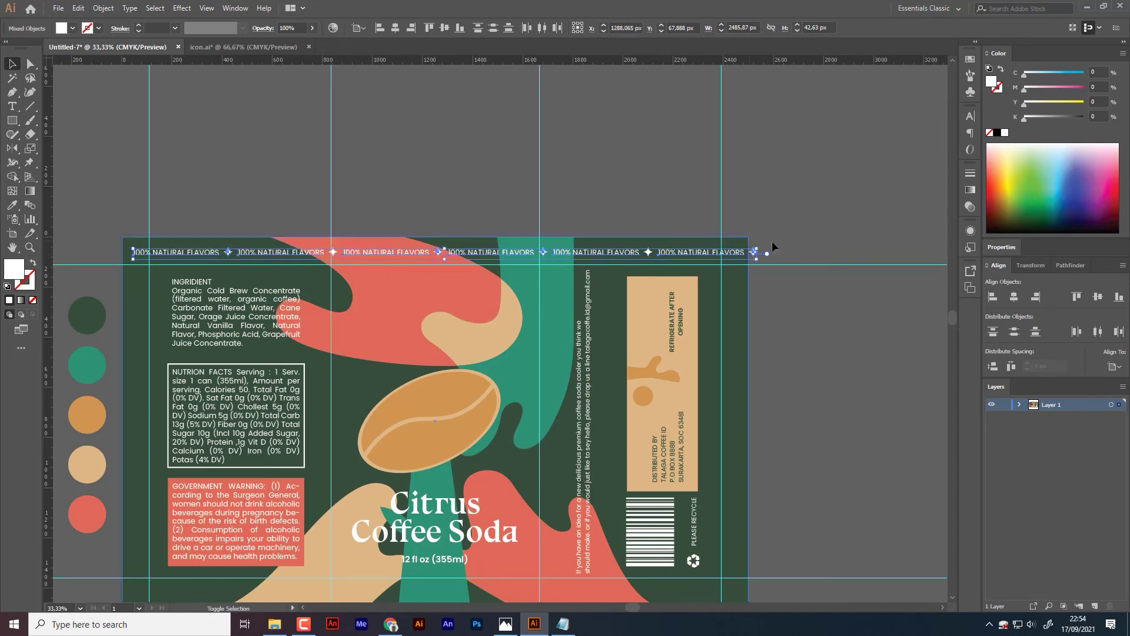
Step: Tighten the row, nudge it left, and stretch it across the full label width
{"action": "left_click_drag", "start_coordinate": [754, 252], "coordinate": [753, 253]}
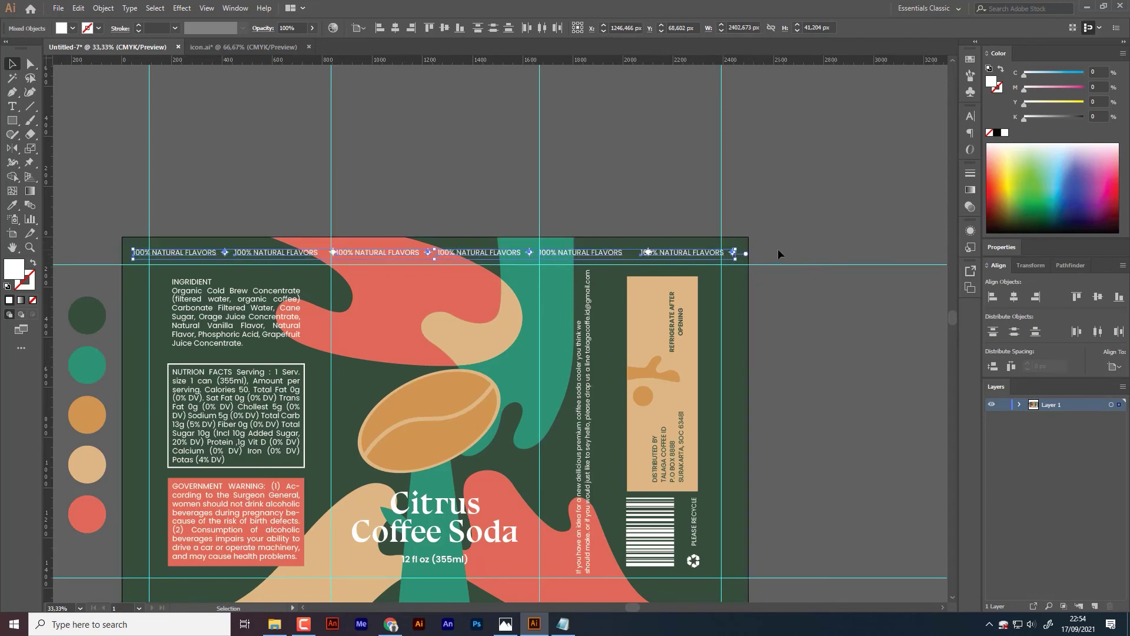
{"action": "key", "text": "Left"}
{"action": "key", "text": "Left"}
{"action": "key", "text": "Left"}
{"action": "key", "text": "Left"}
{"action": "key", "text": "Left"}
{"action": "key", "text": "Left"}
{"action": "key", "text": "Left"}
{"action": "key", "text": "Left"}
{"action": "key", "text": "Left"}
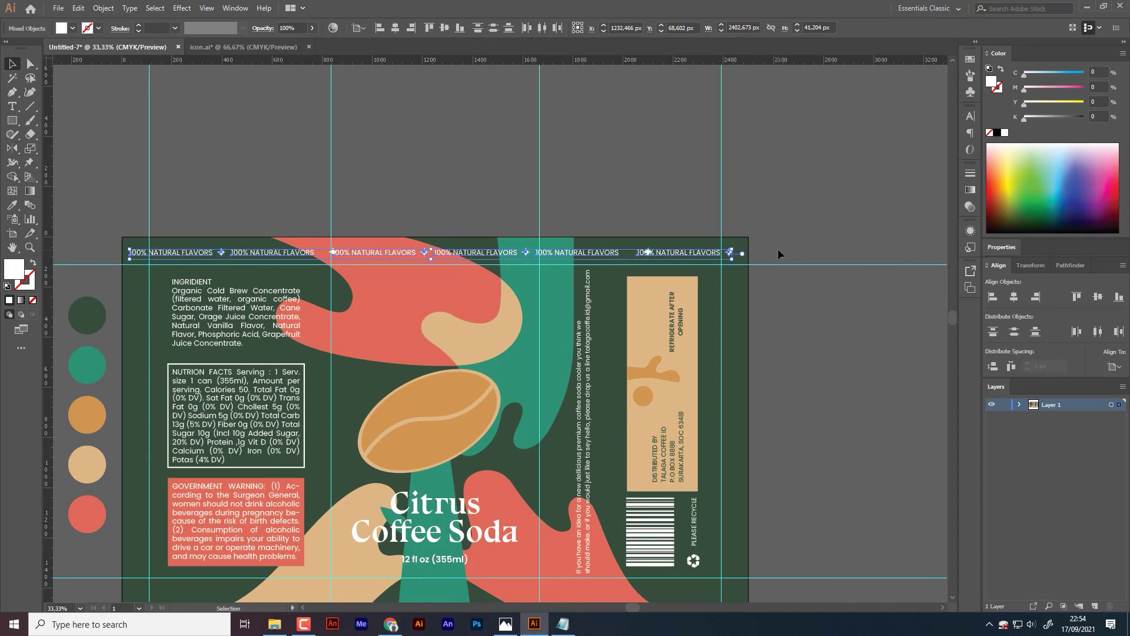
{"action": "key", "text": "Left"}
{"action": "scroll", "coordinate": [727, 250], "scroll_direction": "up", "scroll_amount": 1}
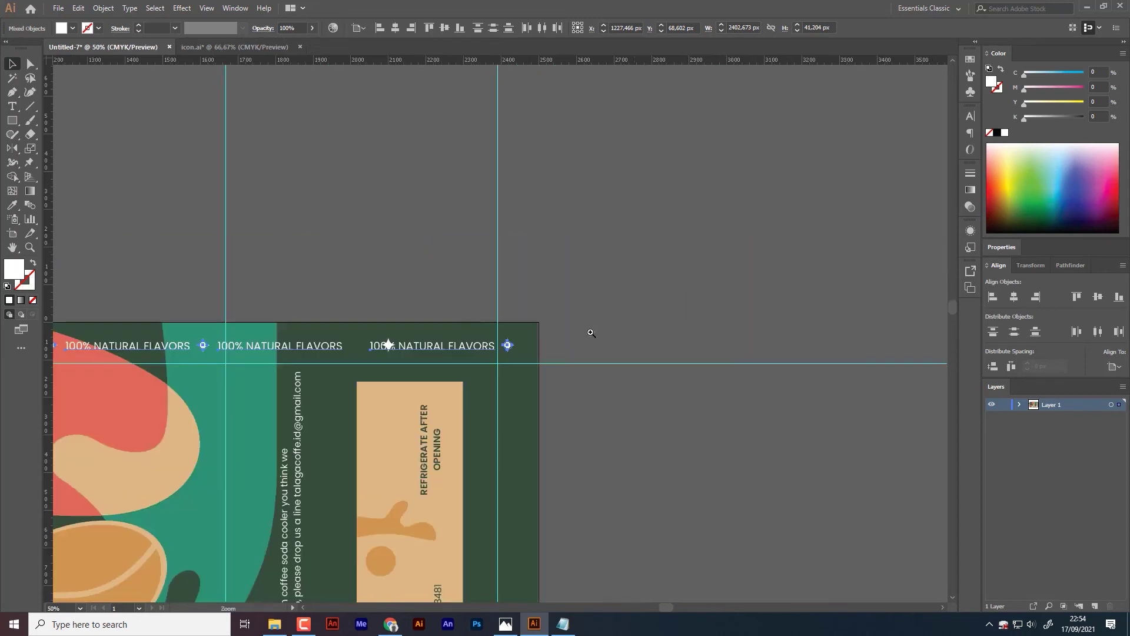
{"action": "scroll", "coordinate": [588, 328], "scroll_direction": "up", "scroll_amount": 1}
{"action": "left_click_drag", "start_coordinate": [562, 359], "coordinate": [571, 351]}
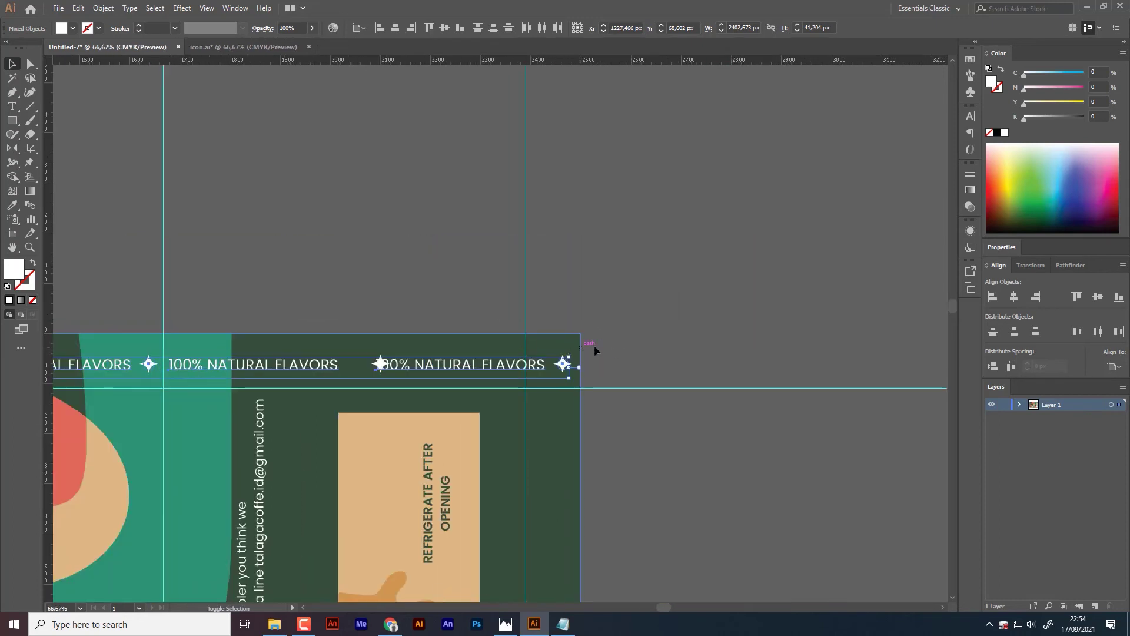
{"action": "scroll", "coordinate": [594, 344], "scroll_direction": "down", "scroll_amount": 1}
{"action": "scroll", "coordinate": [479, 324], "scroll_direction": "down", "scroll_amount": 1}
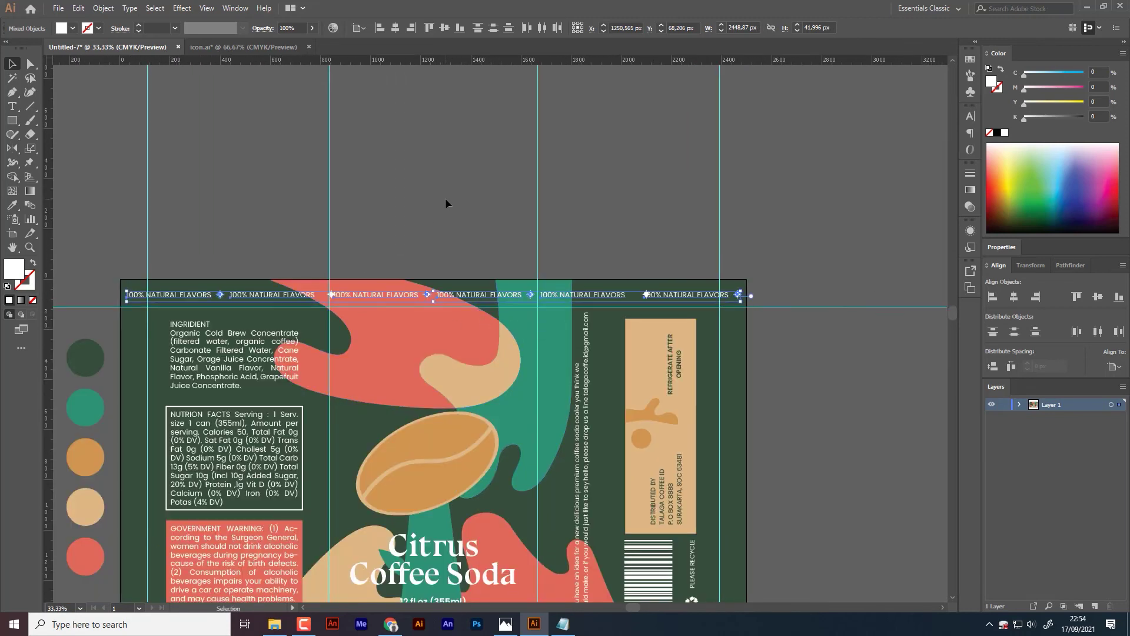
Step: Copy the Citrus Coffee Soda title above the bean, retype it as PEACE KEEPER, and enlarge it
{"action": "left_click", "coordinate": [800, 264]}
{"action": "mouse_move", "coordinate": [799, 264]}
{"action": "left_mouse_down"}
{"action": "mouse_move", "coordinate": [844, 177]}
{"action": "mouse_move", "coordinate": [859, 172]}
{"action": "left_mouse_up"}
{"action": "left_click", "coordinate": [510, 450]}
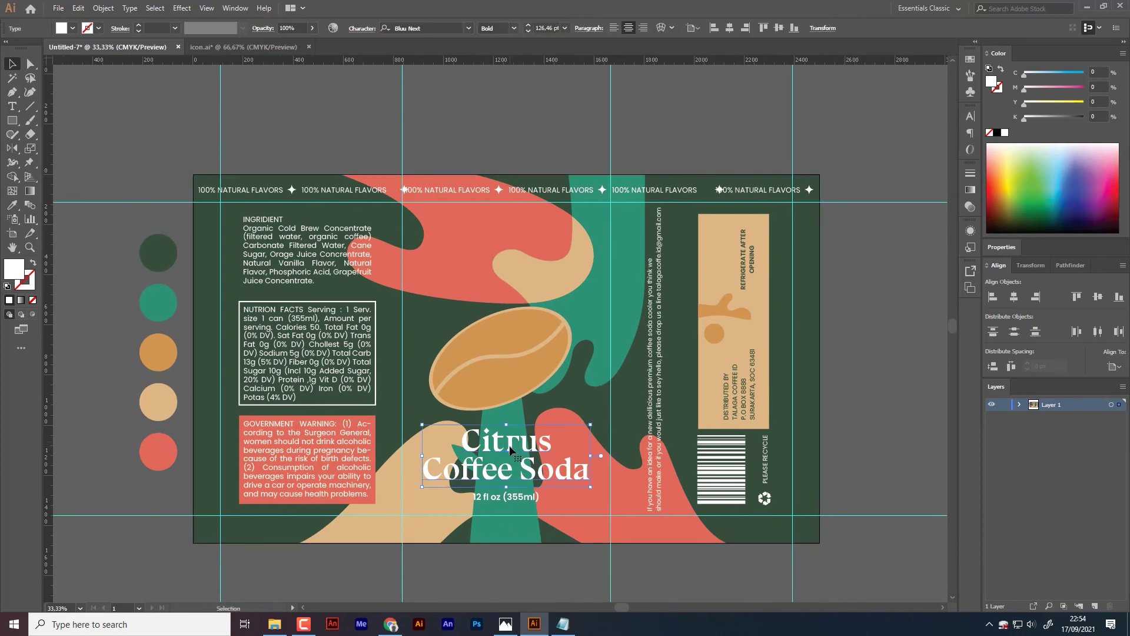
{"action": "left_click_drag", "start_coordinate": [510, 450], "coordinate": [510, 267]}
{"action": "double_click", "coordinate": [520, 262]}
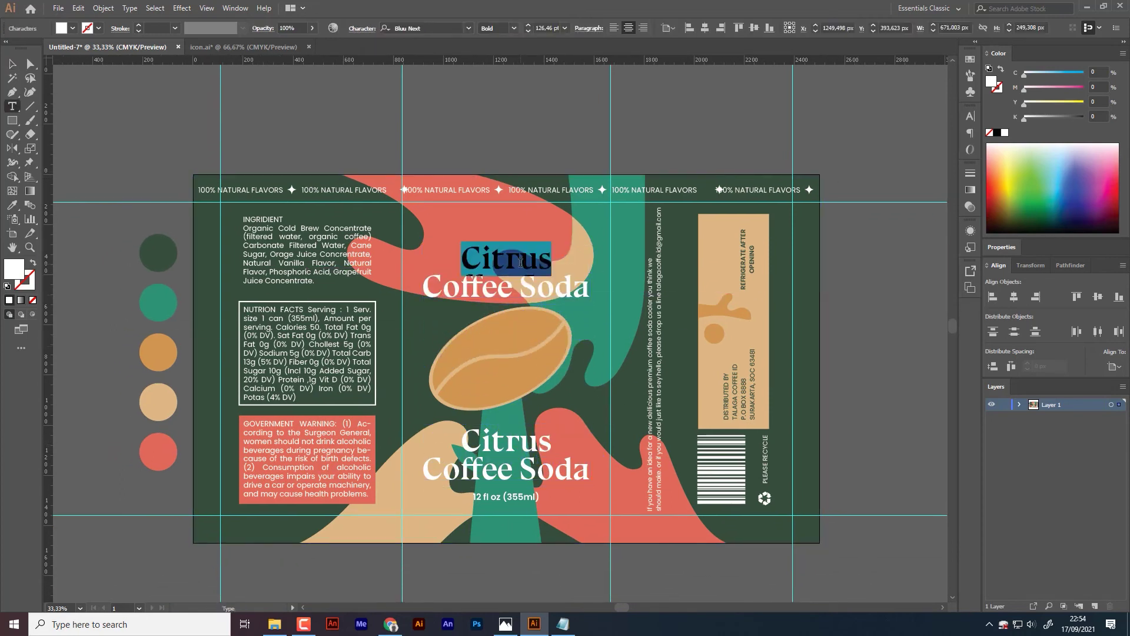
{"action": "key", "text": "ctrl+a"}
{"action": "type", "text": "PEACE "}
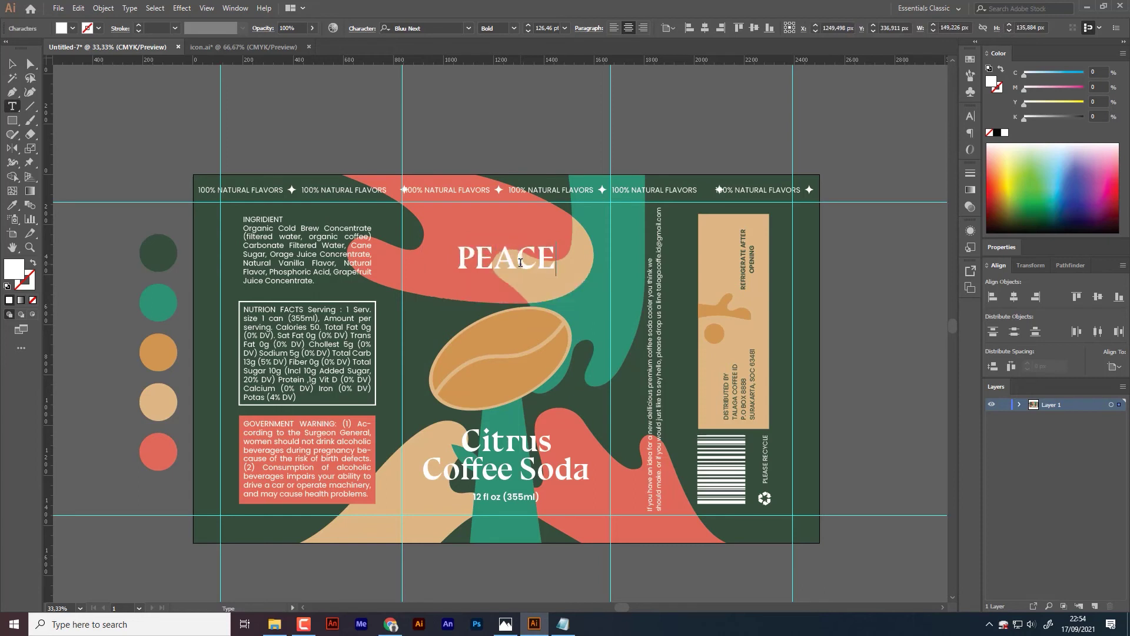
{"action": "type", "text": "KEEPER"}
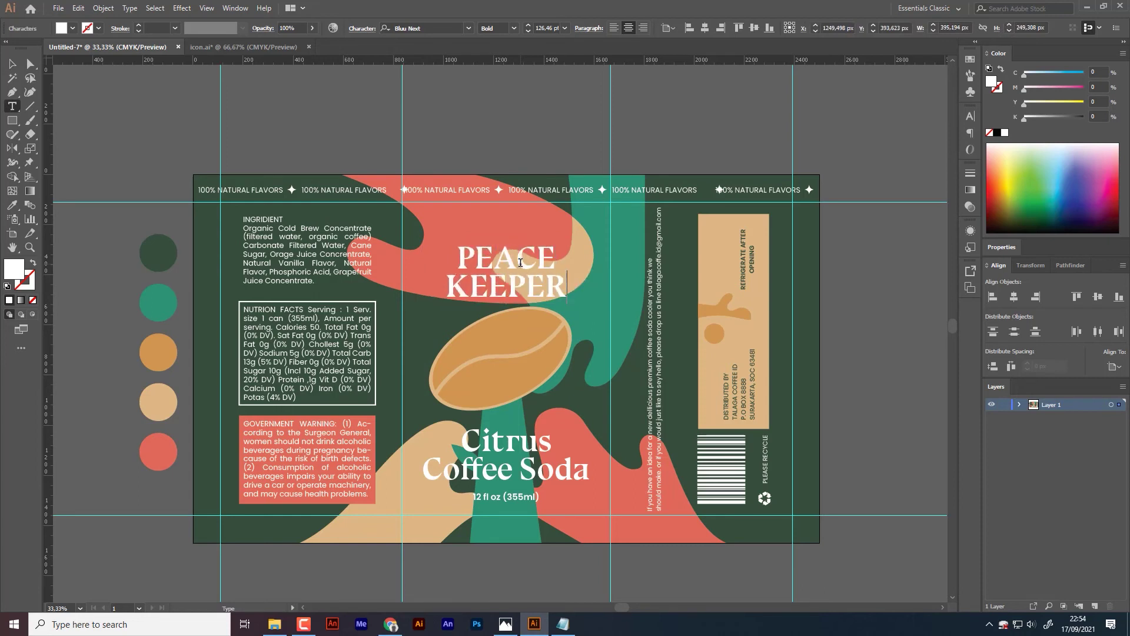
{"action": "key", "text": "Escape"}
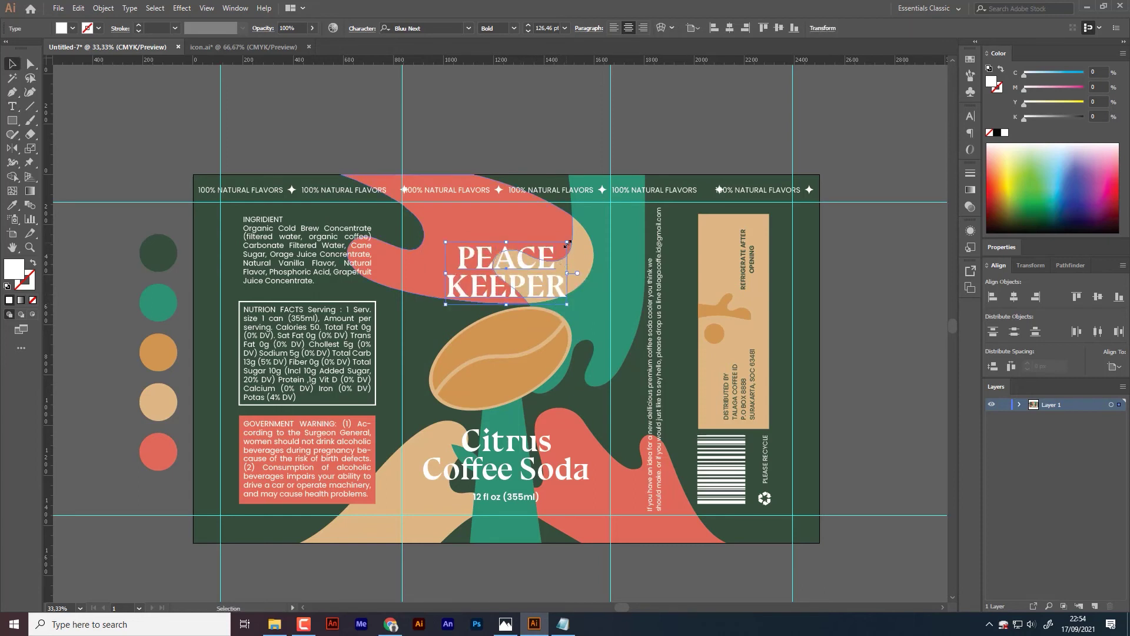
{"action": "left_click_drag", "start_coordinate": [567, 242], "coordinate": [587, 232]}
{"action": "left_click", "coordinate": [545, 136]}
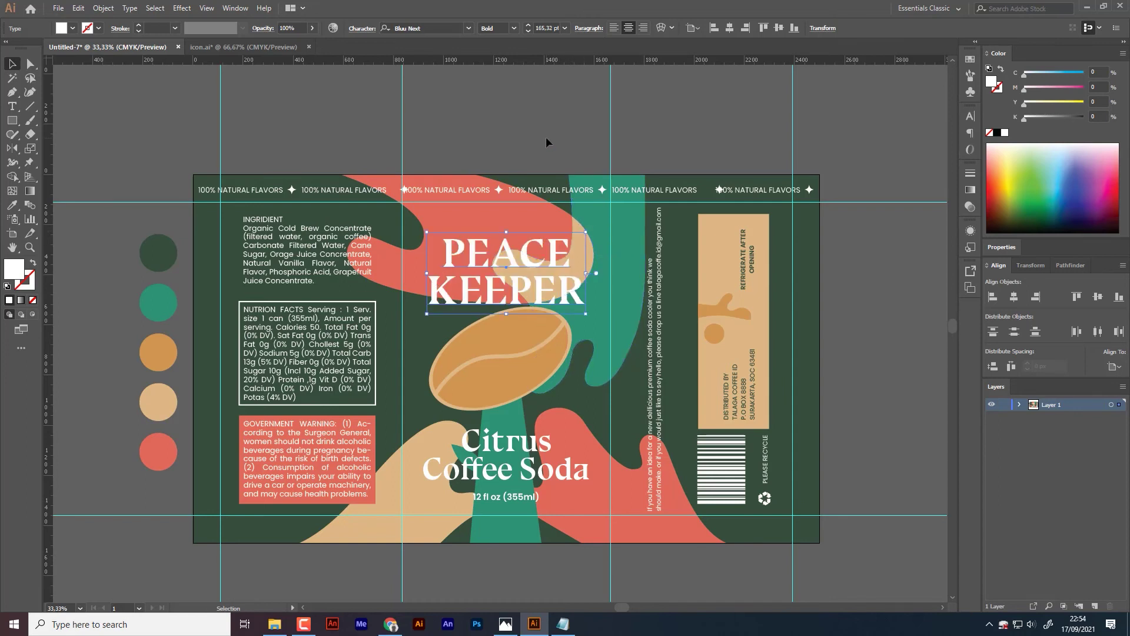
{"action": "left_click", "coordinate": [541, 288]}
{"action": "key", "text": "ctrl+shift+a"}
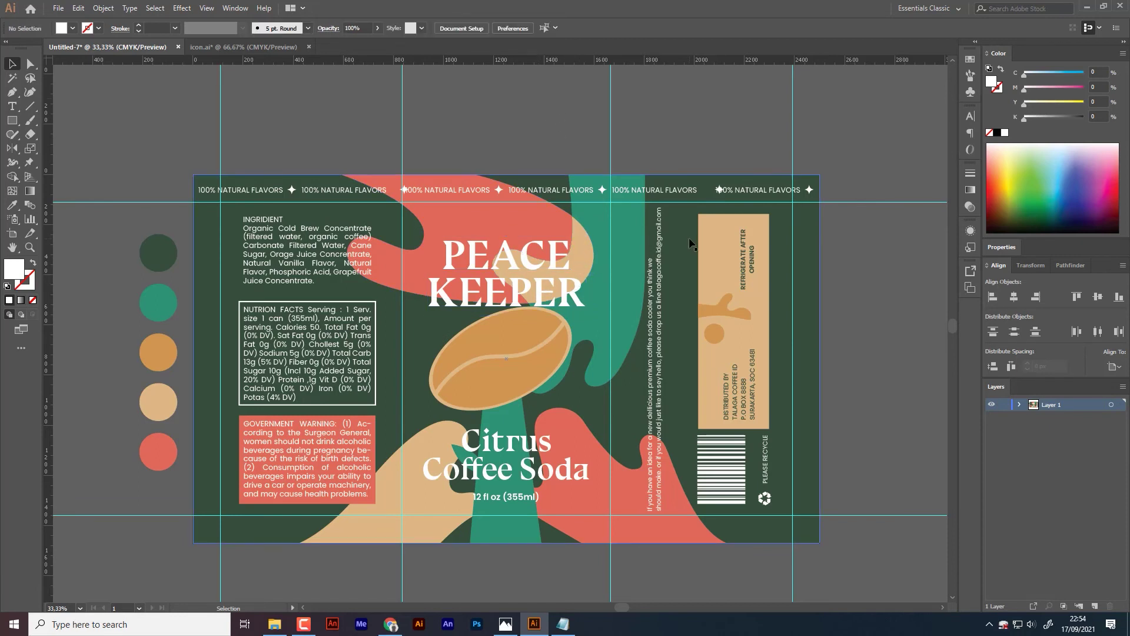
Step: Recolour the beige shape behind the title orange by sampling the swatch
{"action": "left_click", "coordinate": [583, 257]}
{"action": "key", "text": "i"}
{"action": "left_click", "coordinate": [157, 352]}
{"action": "key", "text": "v"}
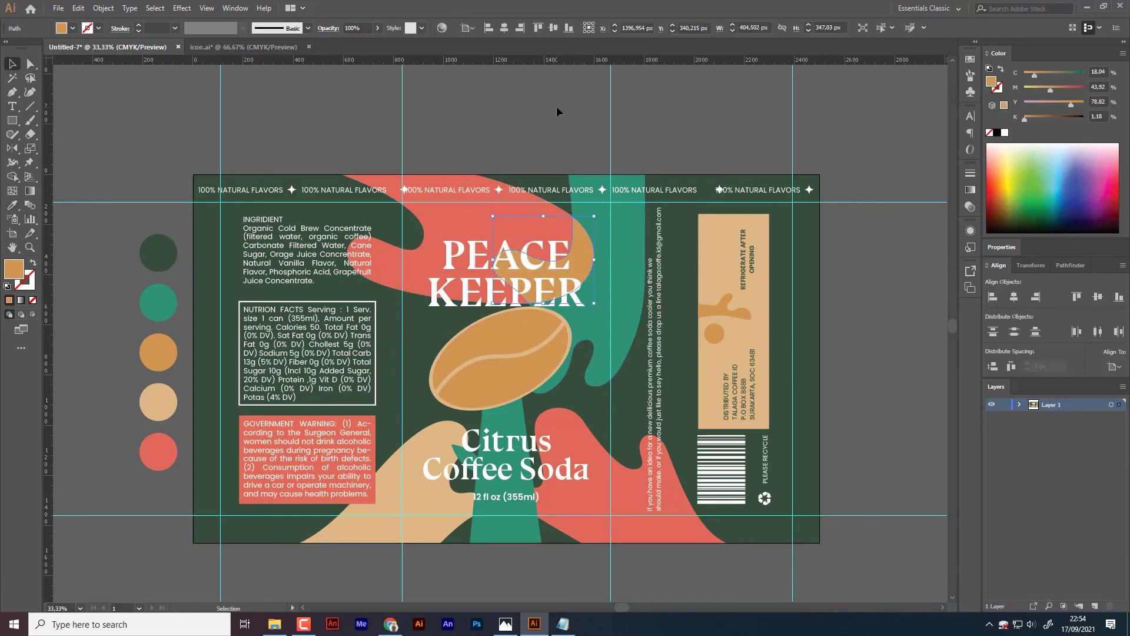
{"action": "left_click", "coordinate": [556, 105]}
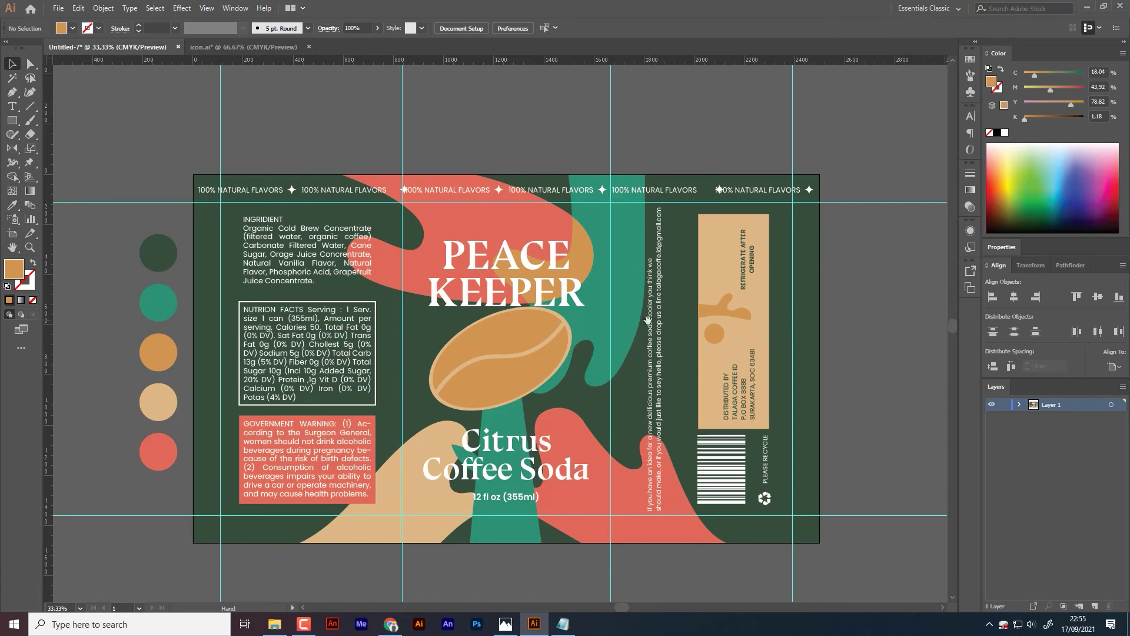
{"action": "left_click_drag", "start_coordinate": [649, 320], "coordinate": [626, 320]}
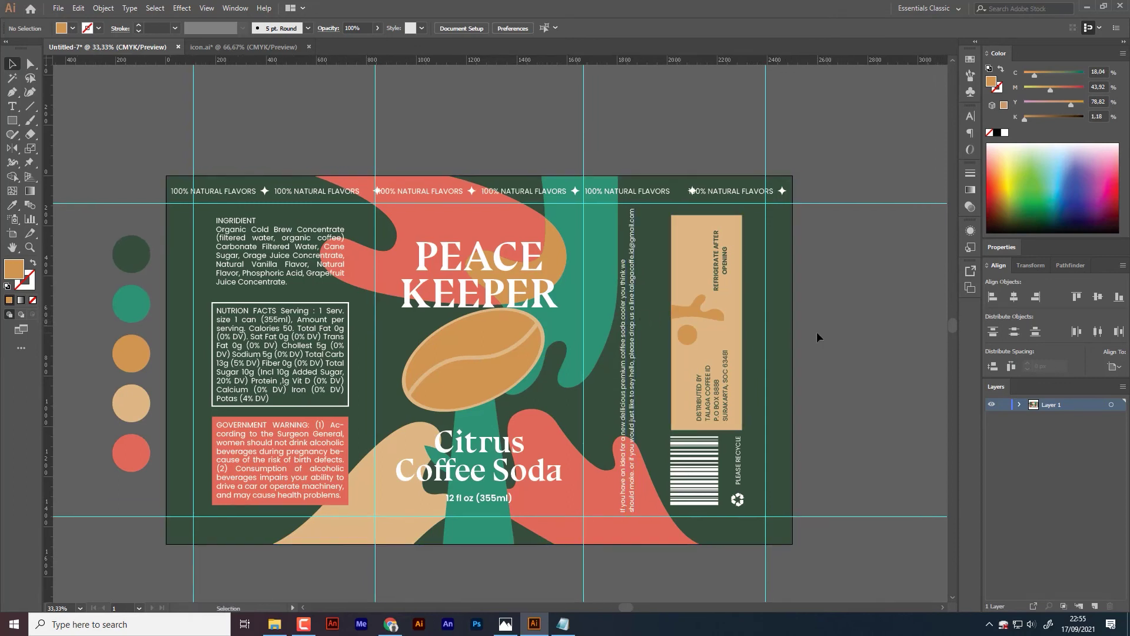
Step: Draw three small white dots around the volume text and the Citrus title
{"action": "left_click", "coordinate": [13, 121]}
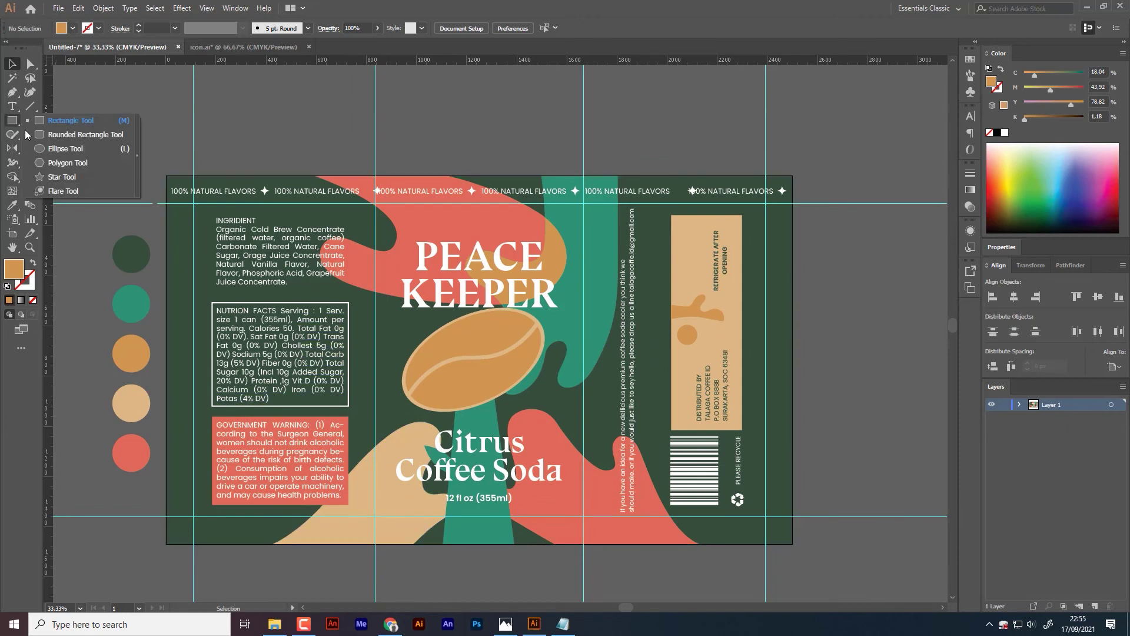
{"action": "left_click", "coordinate": [64, 149]}
{"action": "left_click_drag", "start_coordinate": [419, 506], "coordinate": [427, 515]}
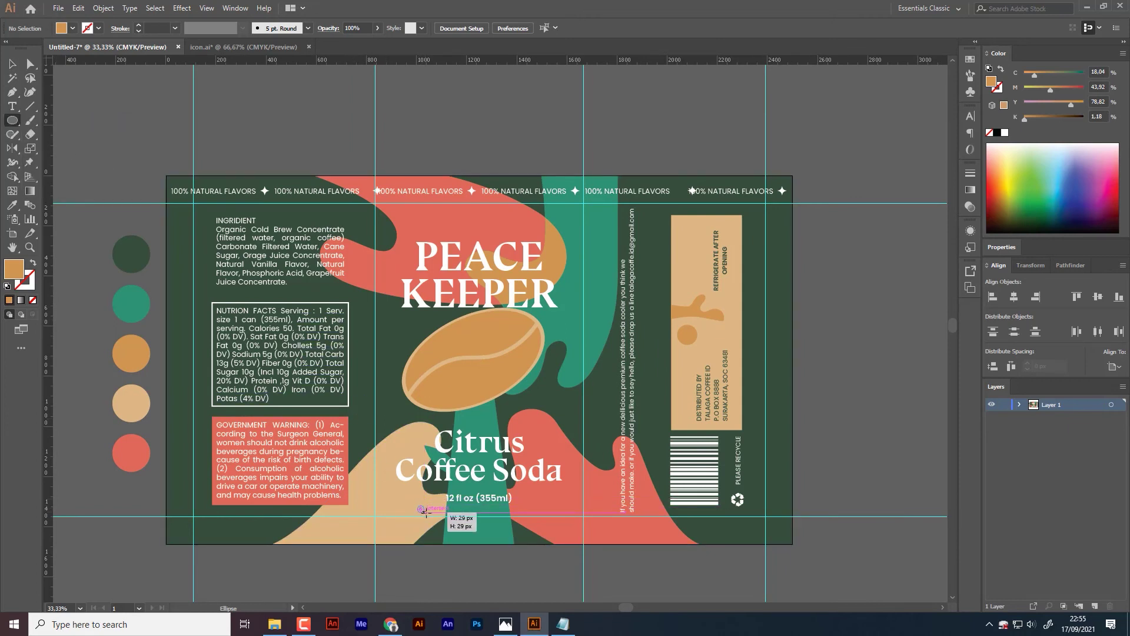
{"action": "left_click", "coordinate": [1005, 133]}
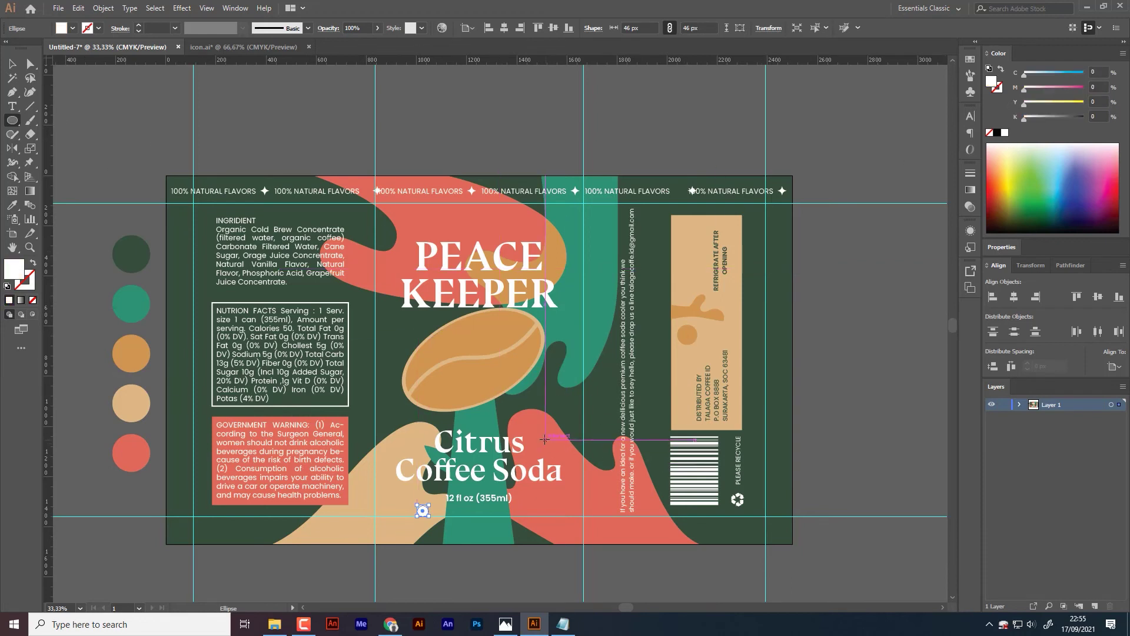
{"action": "left_click_drag", "start_coordinate": [544, 438], "coordinate": [553, 448]}
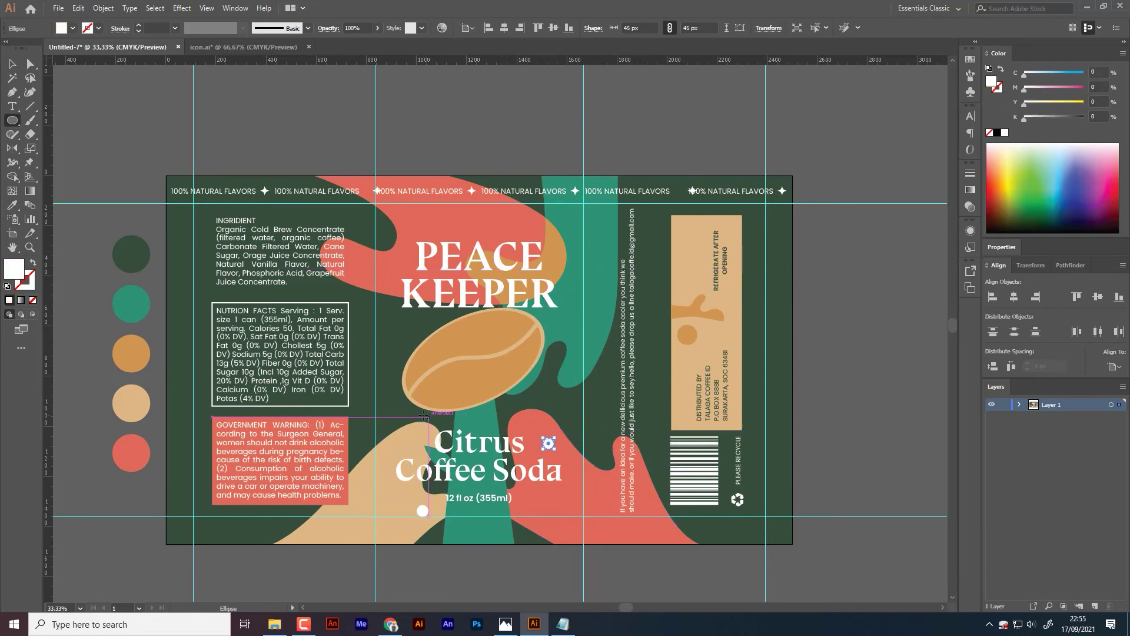
{"action": "mouse_move", "coordinate": [418, 410]}
{"action": "left_mouse_down"}
{"action": "mouse_move", "coordinate": [427, 421]}
{"action": "mouse_move", "coordinate": [387, 442]}
{"action": "left_mouse_up"}
Step: Move the small white dot near the leaf slightly up and left
{"action": "key", "text": "v"}
{"action": "left_click", "coordinate": [465, 453]}
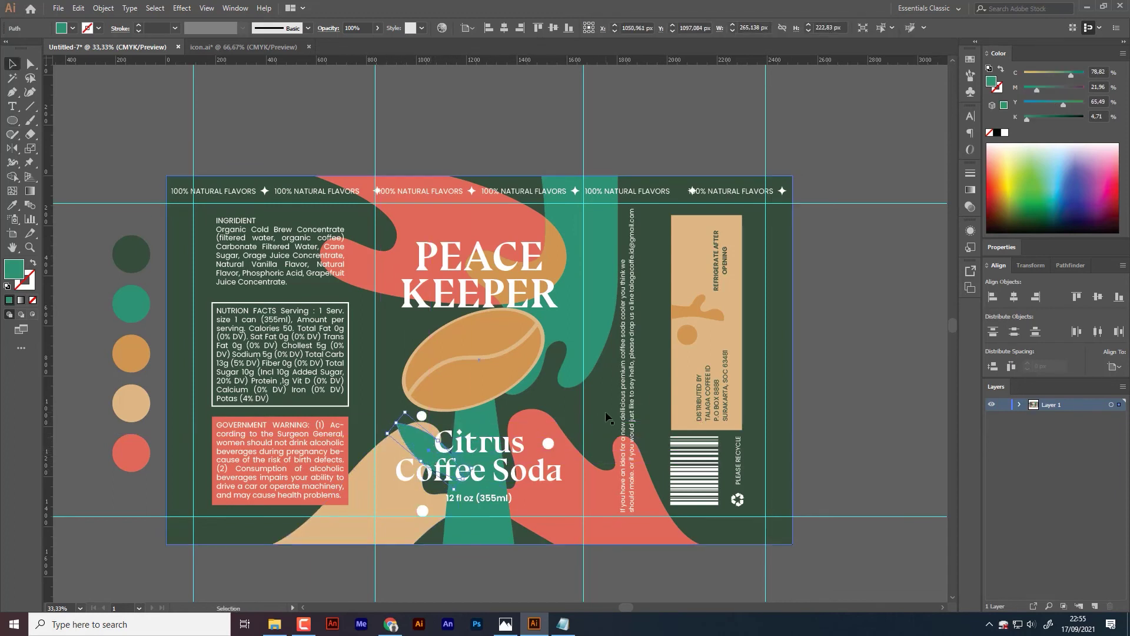
{"action": "left_click", "coordinate": [422, 416]}
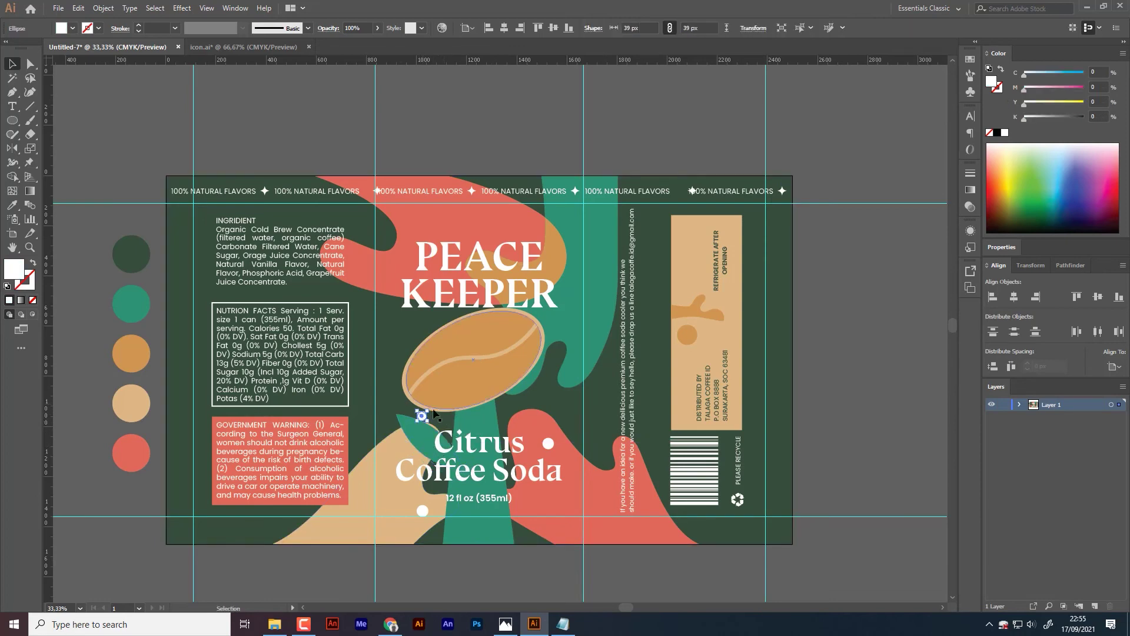
{"action": "left_click", "coordinate": [387, 364]}
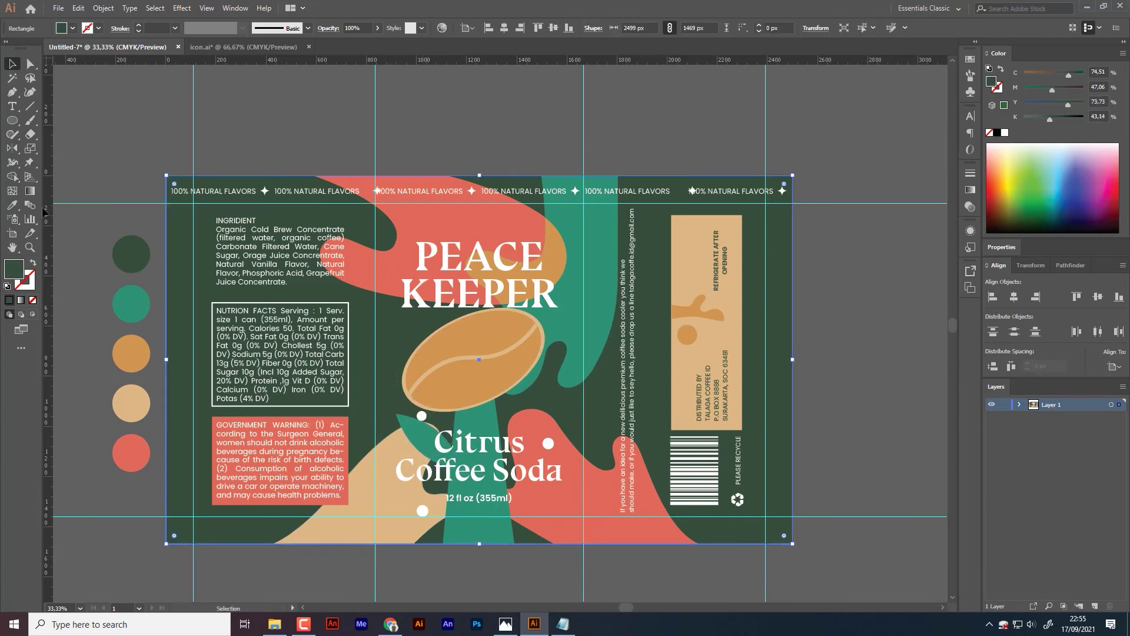
{"action": "scroll", "coordinate": [456, 459], "scroll_direction": "up", "scroll_amount": 2}
{"action": "left_click_drag", "start_coordinate": [551, 293], "coordinate": [456, 459]}
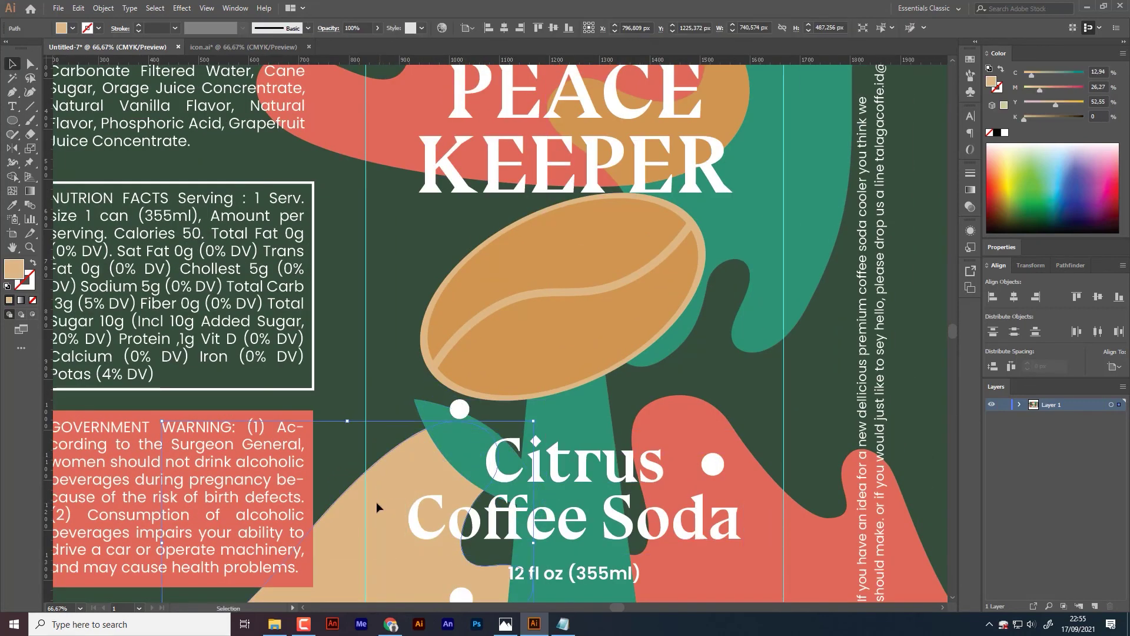
{"action": "left_click", "coordinate": [352, 502]}
{"action": "left_click_drag", "start_coordinate": [352, 502], "coordinate": [323, 519]}
{"action": "left_click_drag", "start_coordinate": [431, 427], "coordinate": [424, 416]}
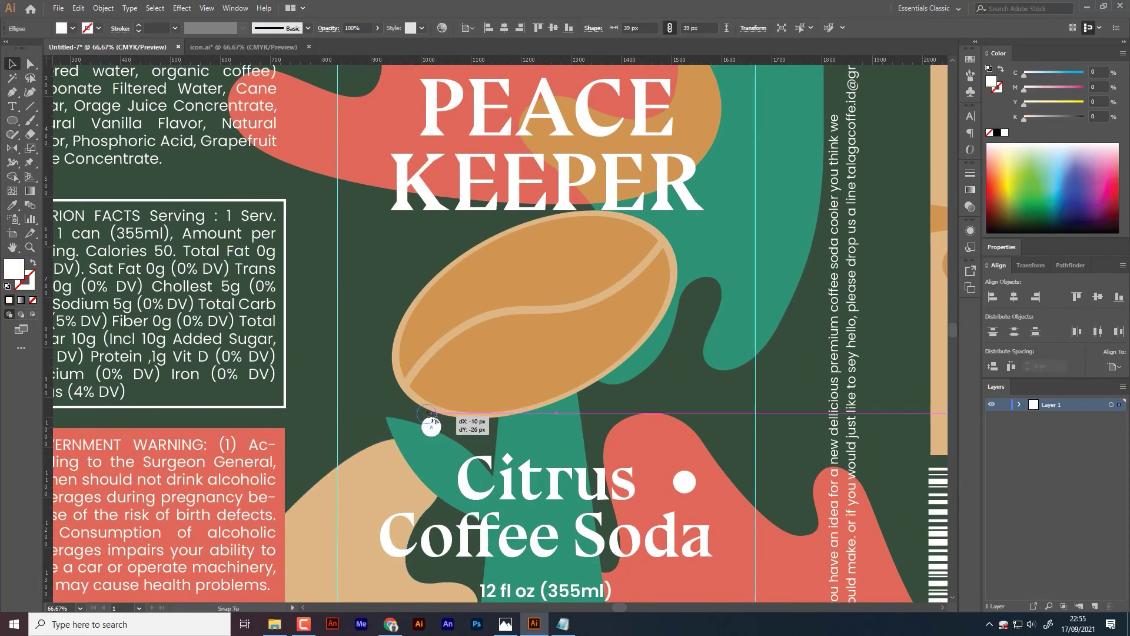
Step: Draw more white circles around the bean and title, including 36 px and 30 px ones
{"action": "key", "text": "l"}
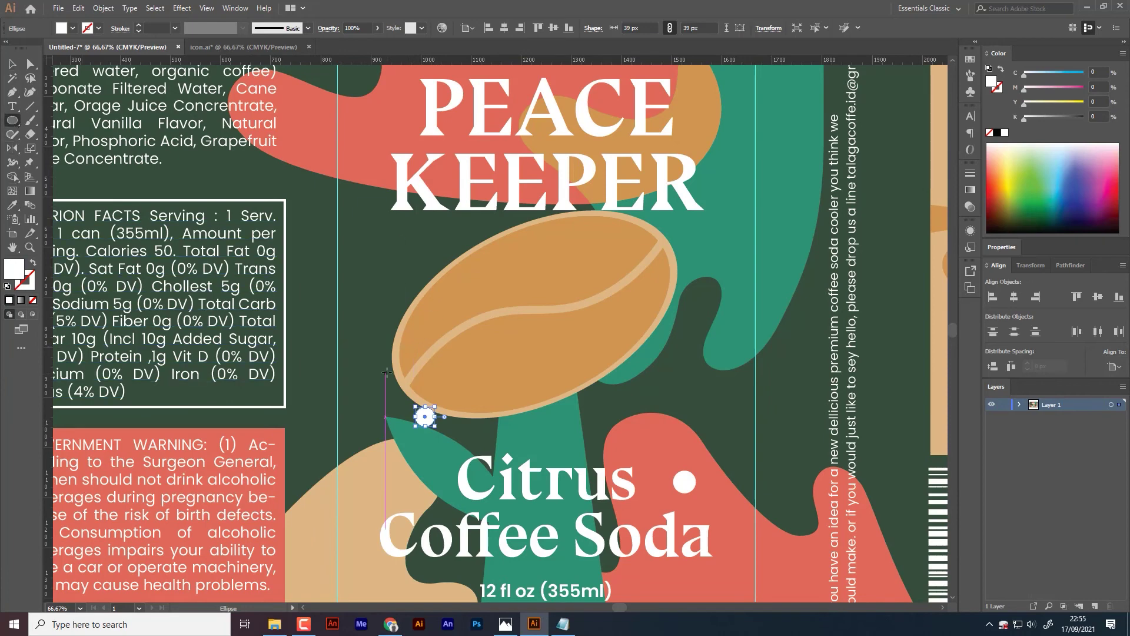
{"action": "left_click_drag", "start_coordinate": [386, 372], "coordinate": [399, 384]}
{"action": "left_click_drag", "start_coordinate": [535, 366], "coordinate": [424, 400]}
{"action": "left_click_drag", "start_coordinate": [558, 336], "coordinate": [574, 352]}
{"action": "mouse_move", "coordinate": [579, 269]}
{"action": "left_mouse_down"}
{"action": "mouse_move", "coordinate": [600, 353]}
{"action": "mouse_move", "coordinate": [646, 436]}
{"action": "left_mouse_up"}
{"action": "left_click_drag", "start_coordinate": [338, 315], "coordinate": [342, 319]}
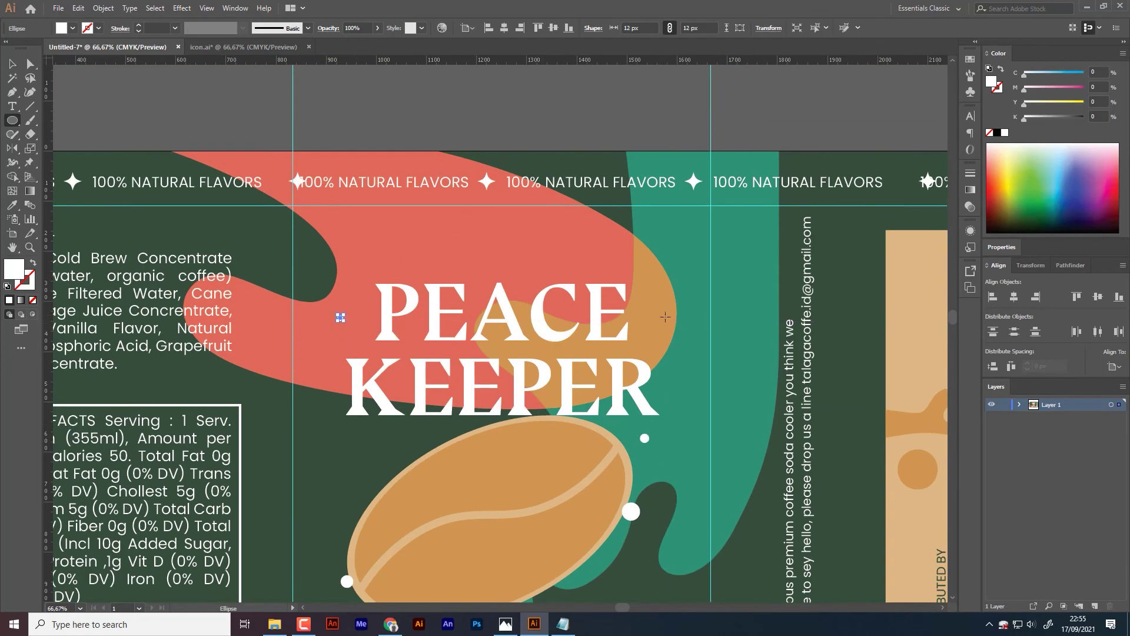
{"action": "left_click_drag", "start_coordinate": [648, 246], "coordinate": [665, 264]}
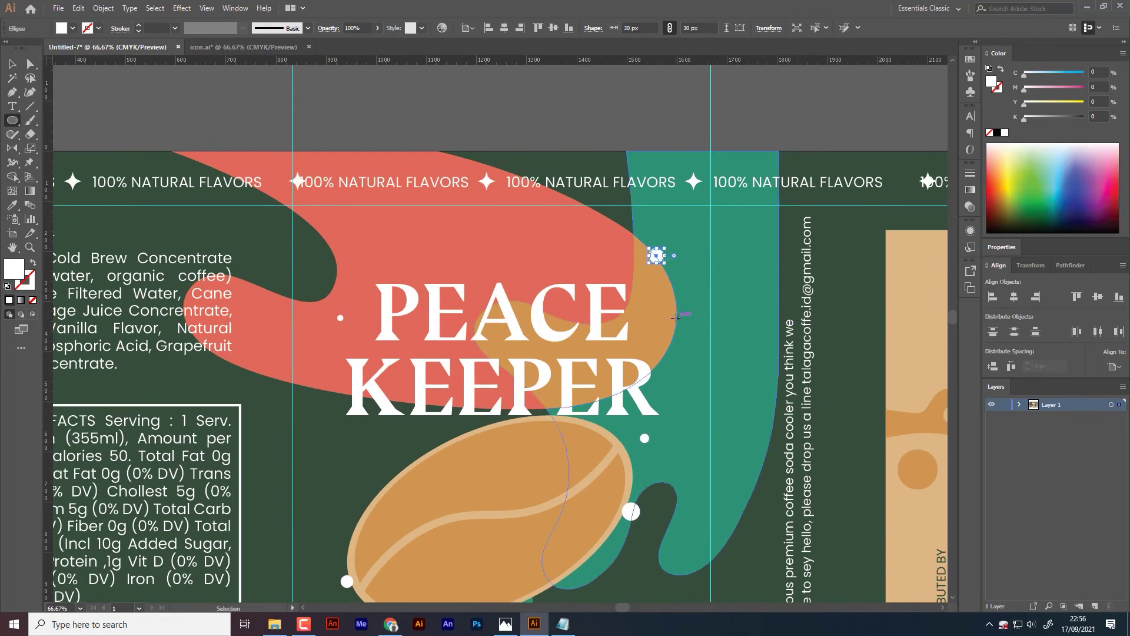
{"action": "left_click_drag", "start_coordinate": [655, 302], "coordinate": [669, 317]}
Step: Add a 12 px white dot left of the PEACE KEEPER title
{"action": "key", "text": "v"}
{"action": "key", "text": "ctrl+minus"}
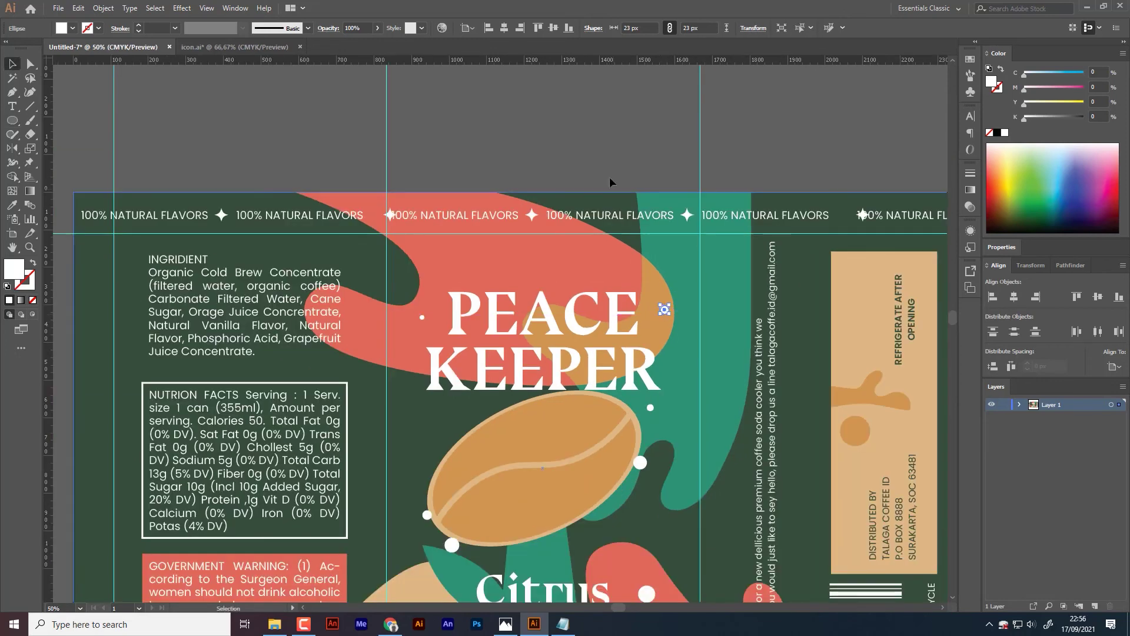
{"action": "left_click", "coordinate": [609, 177]}
{"action": "scroll", "coordinate": [609, 176], "scroll_direction": "down", "scroll_amount": 2}
{"action": "key", "text": "ctrl+minus"}
{"action": "key", "text": "ctrl+plus"}
{"action": "key", "text": "ctrl+plus"}
{"action": "key", "text": "a"}
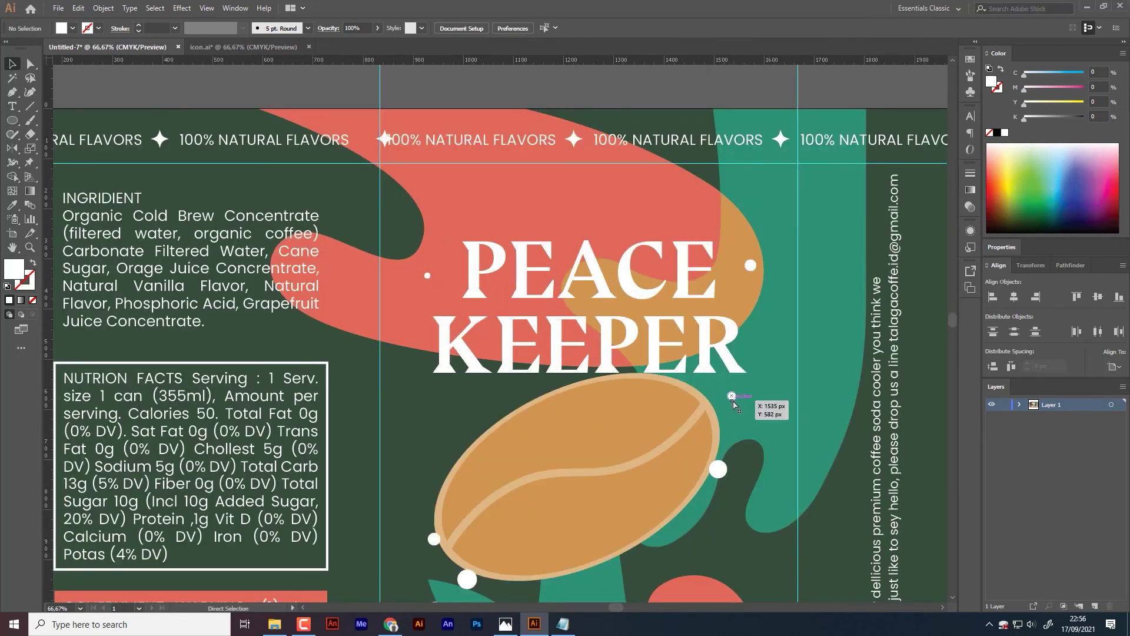
{"action": "left_click", "coordinate": [427, 275]}
{"action": "scroll", "coordinate": [530, 294], "scroll_direction": "down", "scroll_amount": 2}
{"action": "scroll", "coordinate": [530, 295], "scroll_direction": "right", "scroll_amount": 2}
Step: Draw a small circle below the bean and make it a white outline with no fill
{"action": "key", "text": "l"}
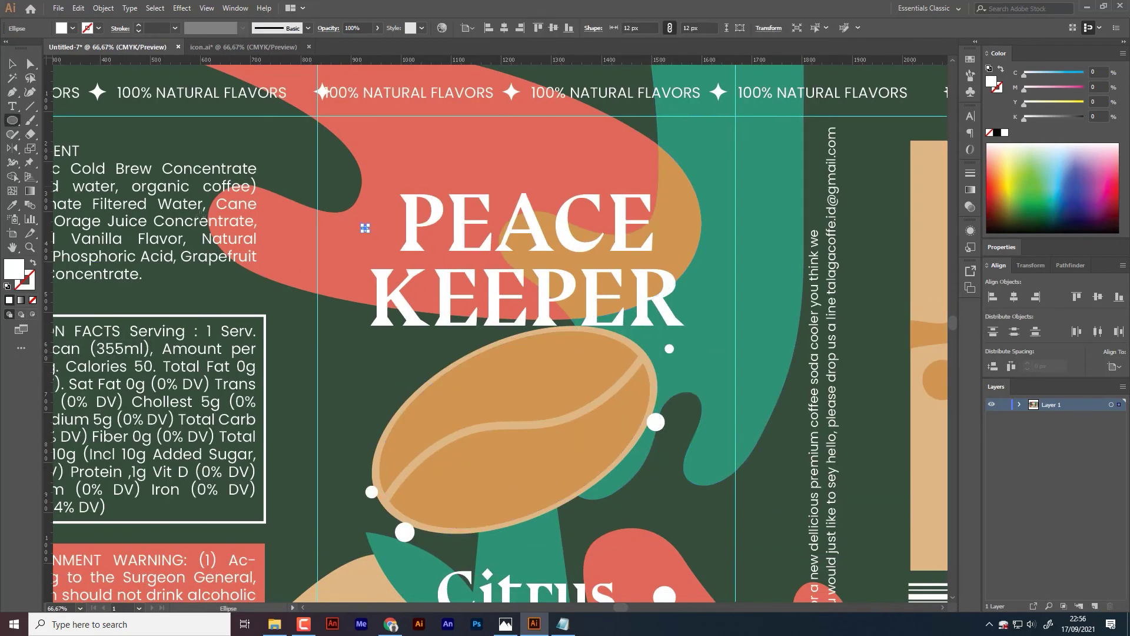
{"action": "key", "text": "ctrl+shift+a"}
{"action": "key", "text": "ctrl+minus"}
{"action": "key", "text": "v"}
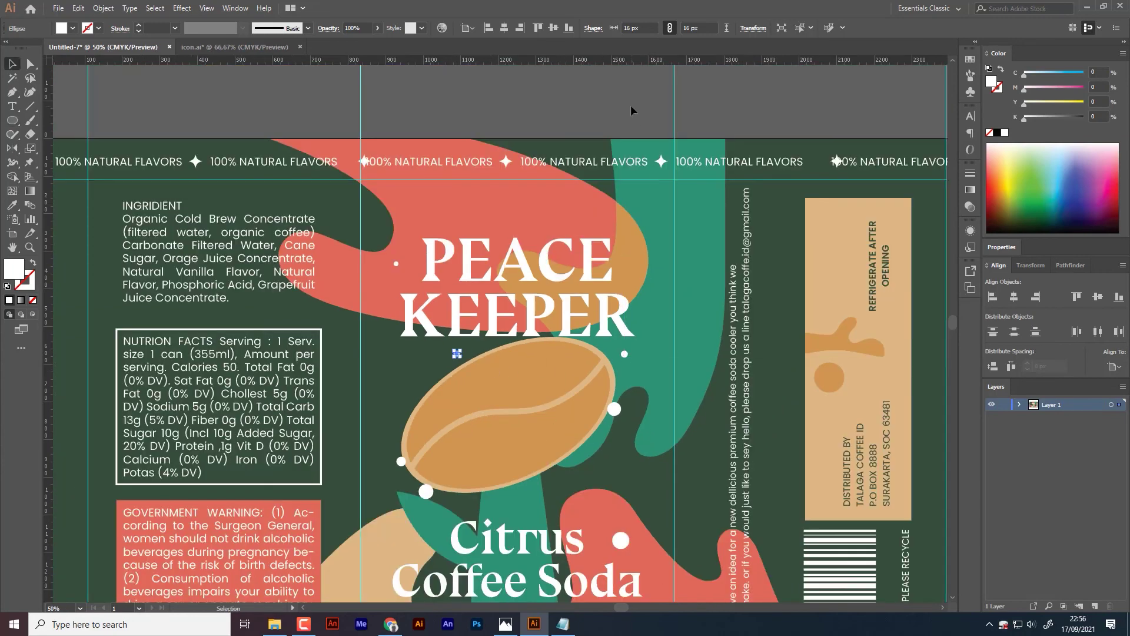
{"action": "scroll", "coordinate": [585, 331], "scroll_direction": "down", "scroll_amount": 1}
{"action": "left_click", "coordinate": [584, 332], "text": "alt"}
{"action": "left_click", "coordinate": [291, 232]}
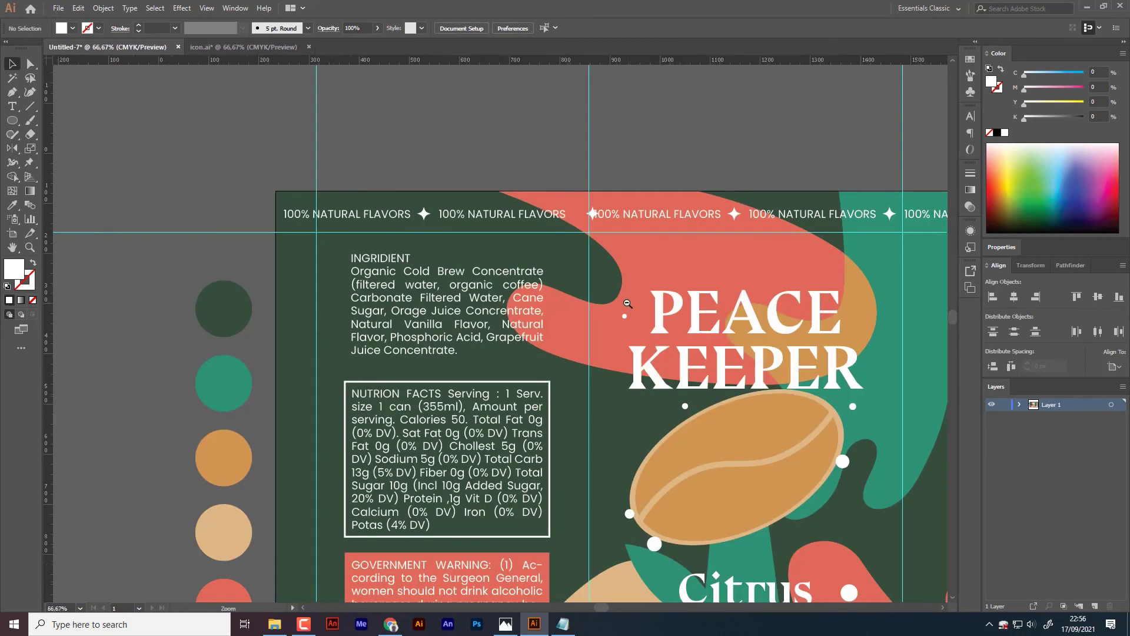
{"action": "left_click", "coordinate": [198, 215]}
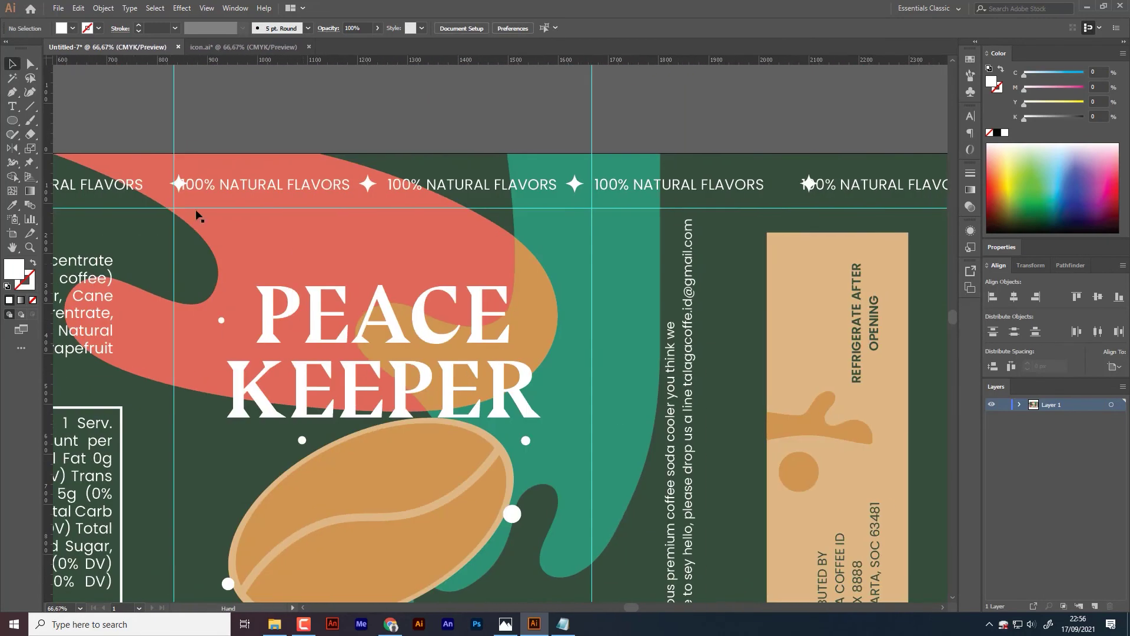
{"action": "left_click", "coordinate": [481, 258], "text": "ctrl+alt"}
{"action": "left_click", "coordinate": [508, 277], "text": "ctrl+alt"}
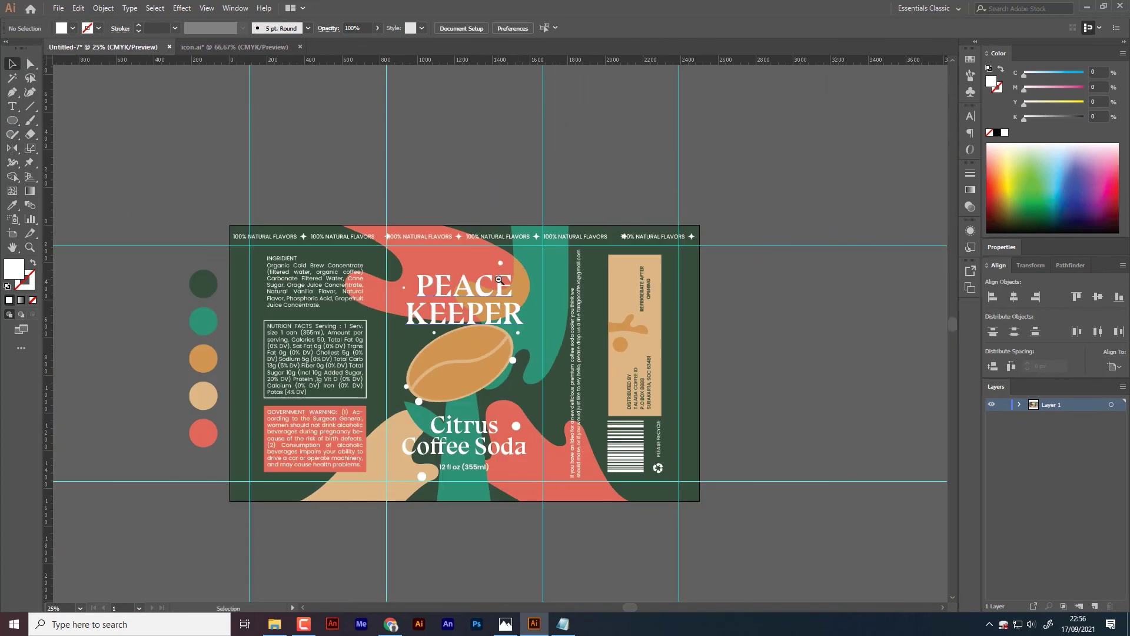
{"action": "left_click", "coordinate": [499, 388], "text": "ctrl"}
{"action": "left_click_drag", "start_coordinate": [430, 279], "coordinate": [438, 287]}
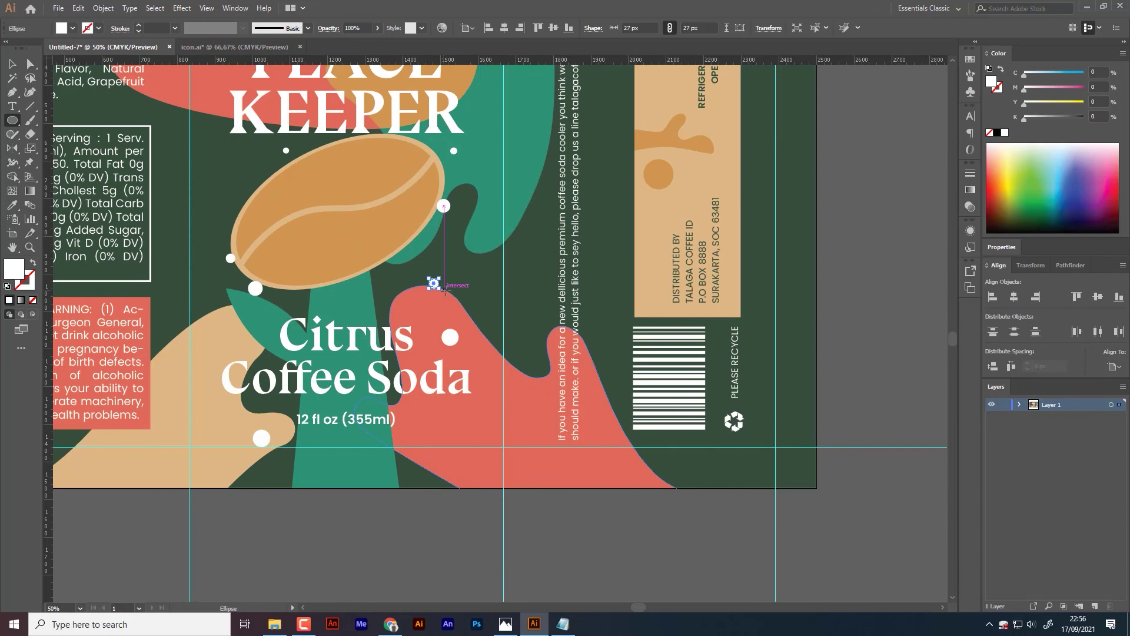
{"action": "left_click", "coordinate": [33, 263]}
Step: Add two more small rings beside the bean and a 31 px ring near the title
{"action": "key", "text": "v"}
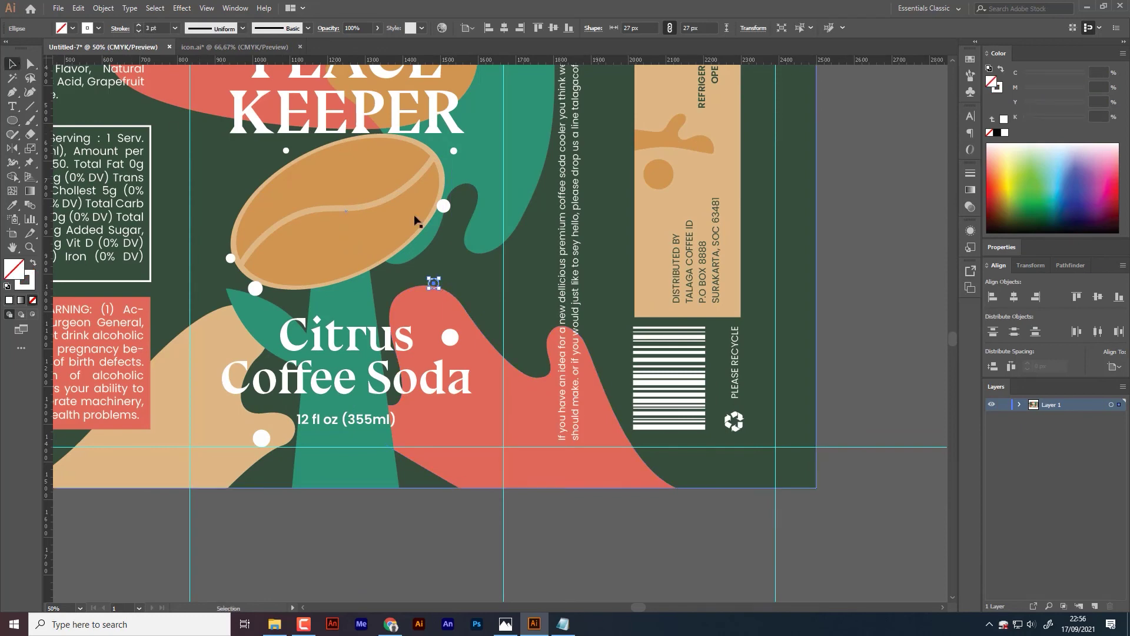
{"action": "key", "text": "ctrl+shift+a"}
{"action": "left_click_drag", "start_coordinate": [412, 294], "coordinate": [559, 446]}
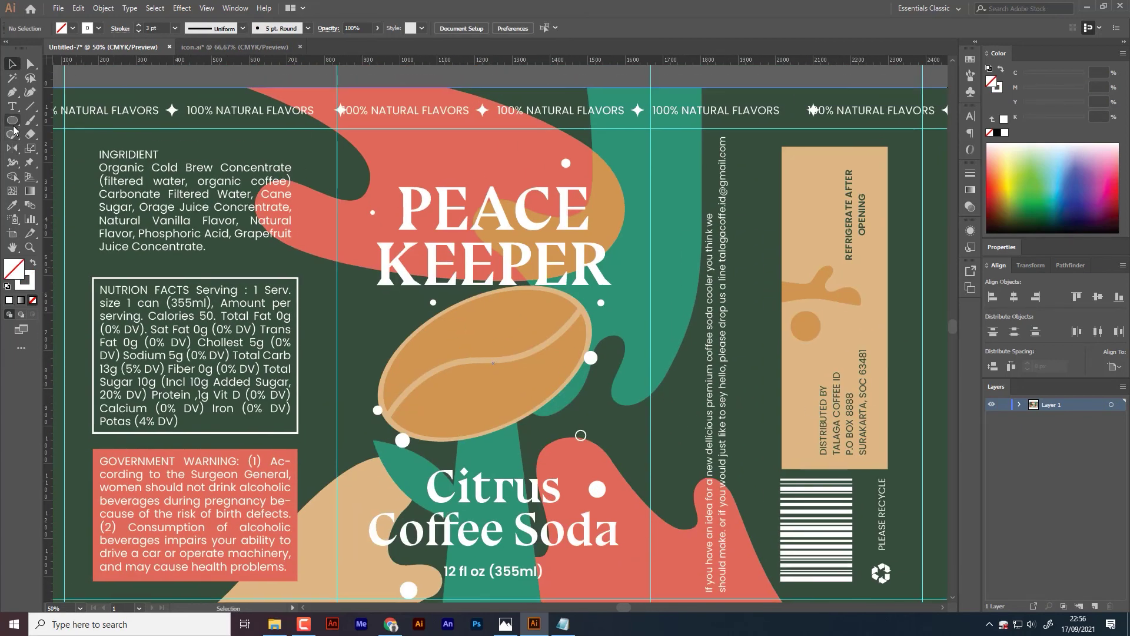
{"action": "left_click", "coordinate": [12, 120]}
{"action": "left_click_drag", "start_coordinate": [394, 325], "coordinate": [405, 336]}
{"action": "mouse_move", "coordinate": [614, 217]}
{"action": "left_mouse_down"}
{"action": "mouse_move", "coordinate": [599, 285]}
{"action": "mouse_move", "coordinate": [609, 296]}
{"action": "left_mouse_up"}
{"action": "left_click", "coordinate": [224, 124]}
{"action": "key", "text": "Escape"}
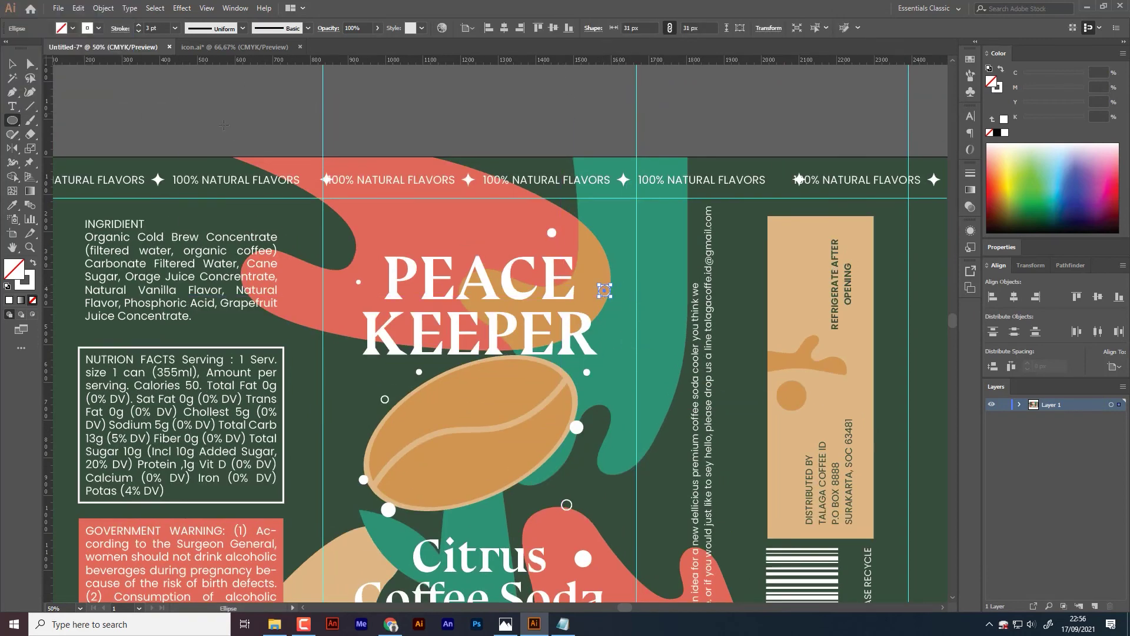
{"action": "key", "text": "v"}
{"action": "key", "text": "ctrl+shift+a"}
{"action": "left_click_drag", "start_coordinate": [589, 365], "coordinate": [572, 342]}
{"action": "key", "text": "ctrl+minus"}
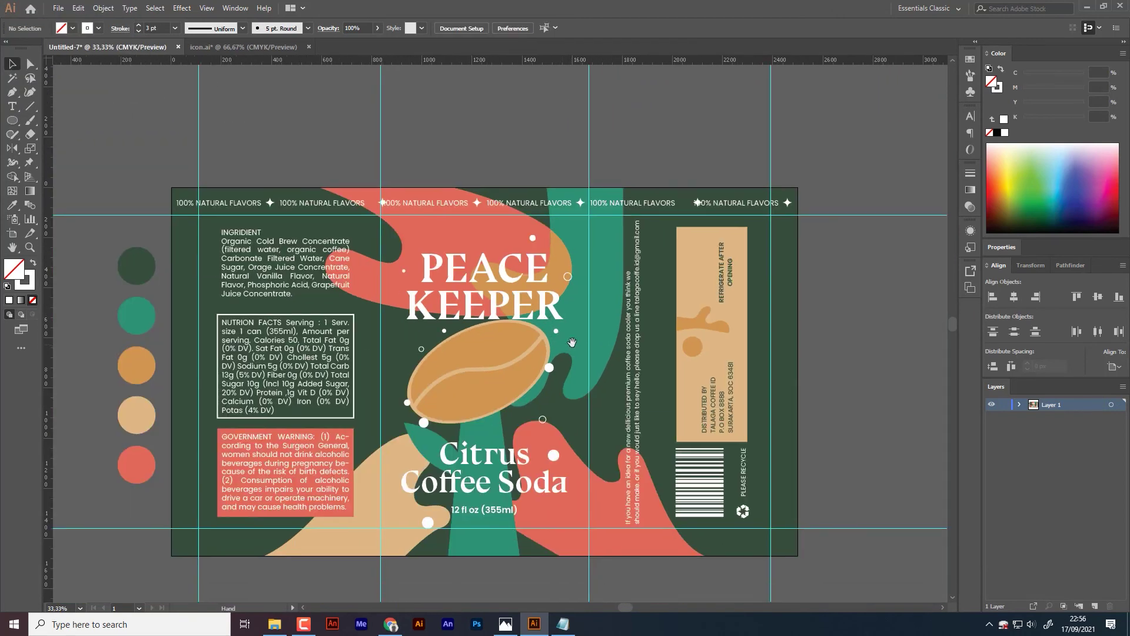
Step: Turn Smart Guides off and back on from the View menu
{"action": "left_click", "coordinate": [207, 8]}
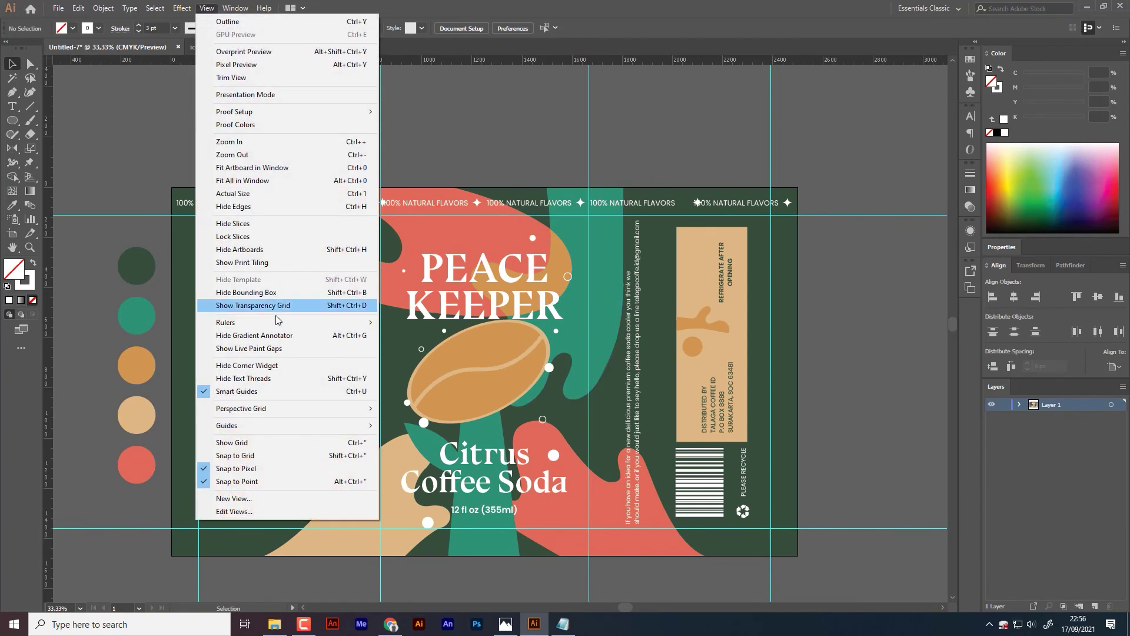
{"action": "left_click", "coordinate": [275, 391]}
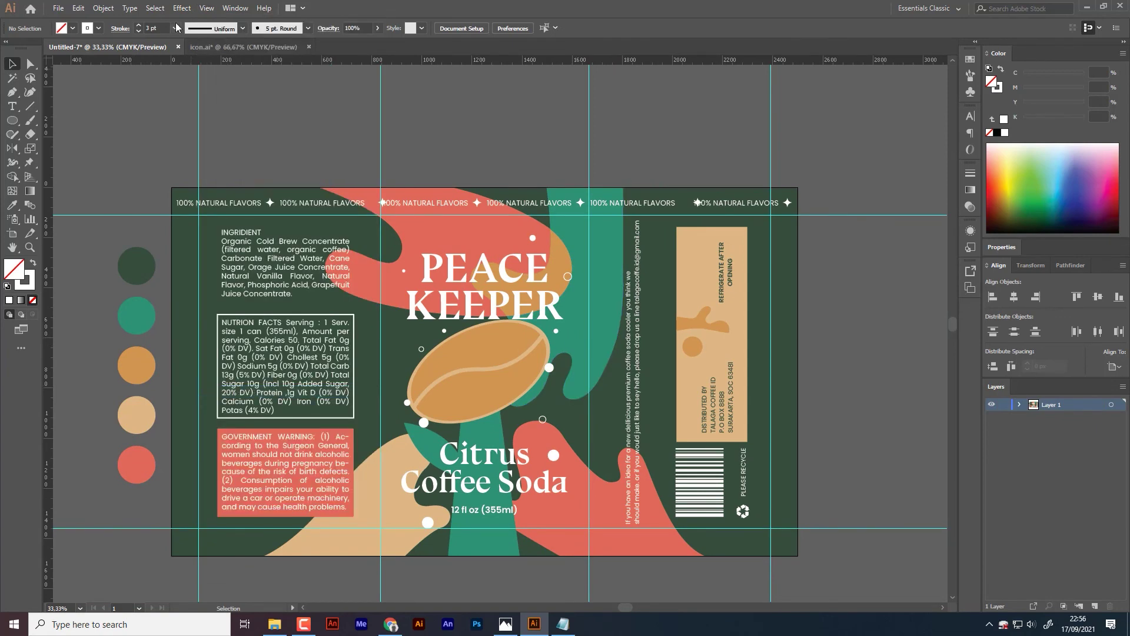
{"action": "left_click", "coordinate": [207, 8]}
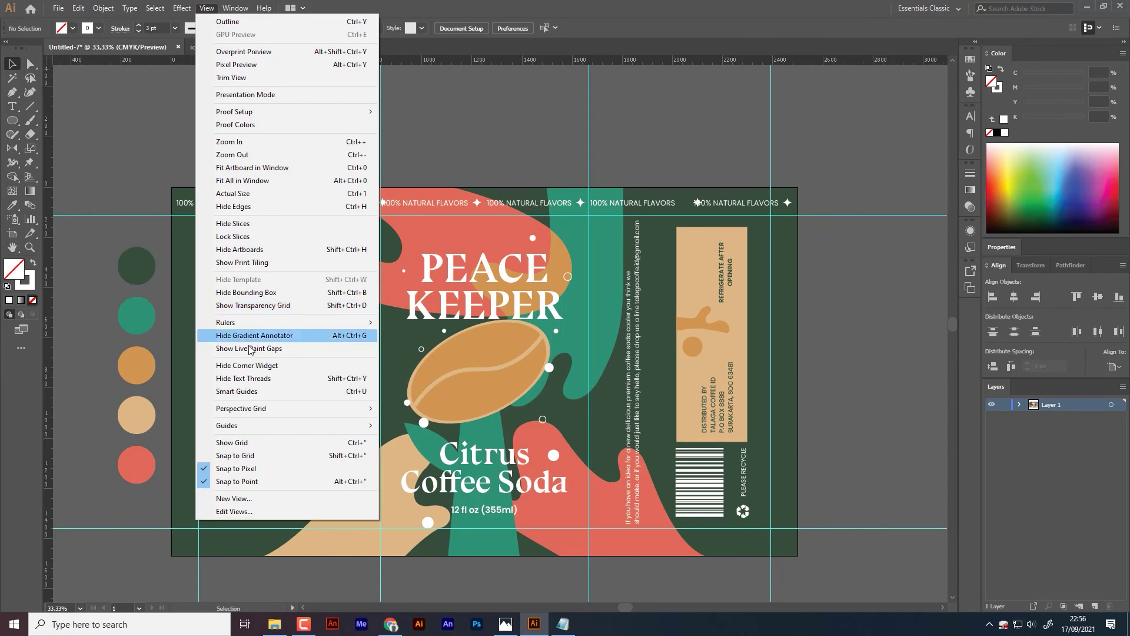
{"action": "left_click", "coordinate": [256, 392]}
{"action": "left_click", "coordinate": [207, 8]}
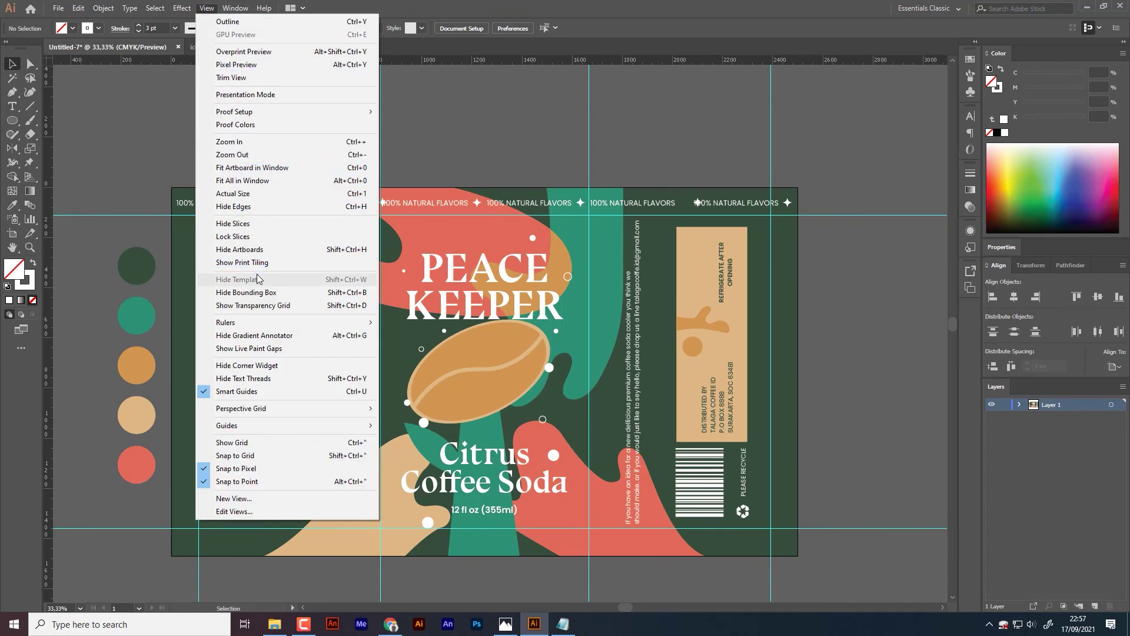
{"action": "left_click", "coordinate": [256, 209]}
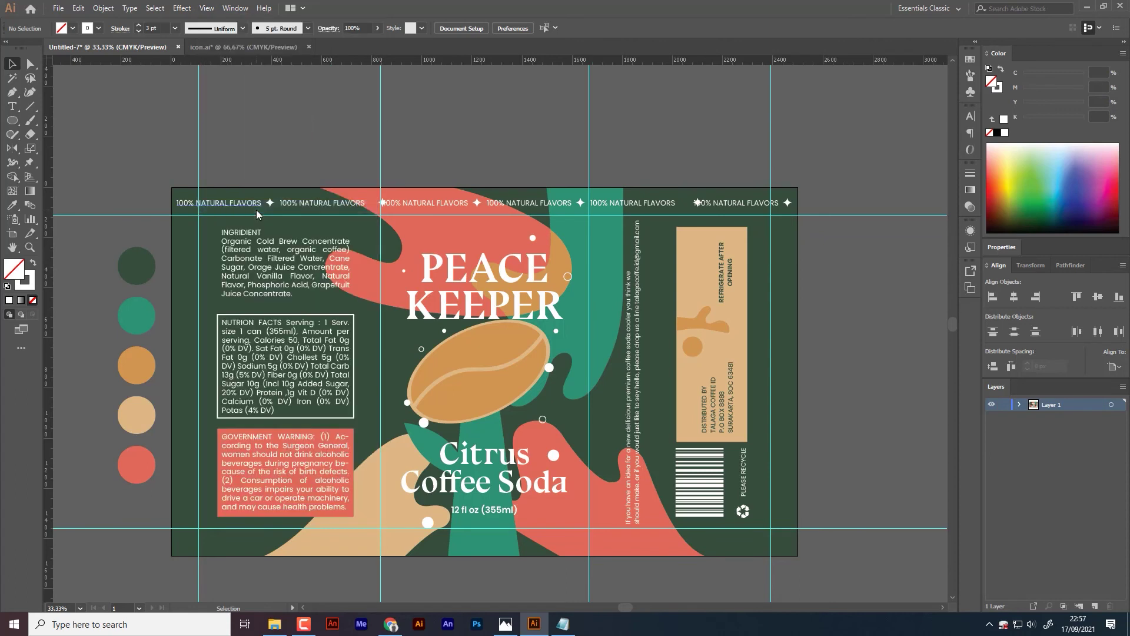
Step: Hide the guides from the canvas context menu and select the five colour swatch circles
{"action": "right_click", "coordinate": [360, 151]}
{"action": "left_click", "coordinate": [412, 246]}
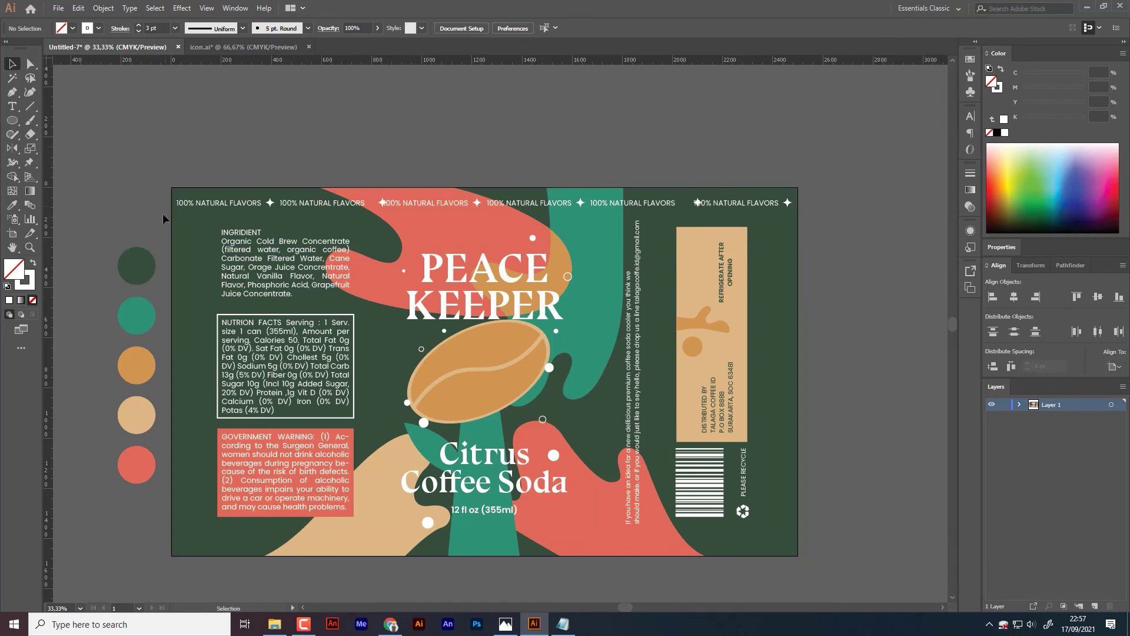
{"action": "left_click_drag", "start_coordinate": [125, 507], "coordinate": [129, 496]}
Step: Delete the colour swatch circles and zoom in on the 100% NATURAL FLAVORS text
{"action": "key", "text": "Delete"}
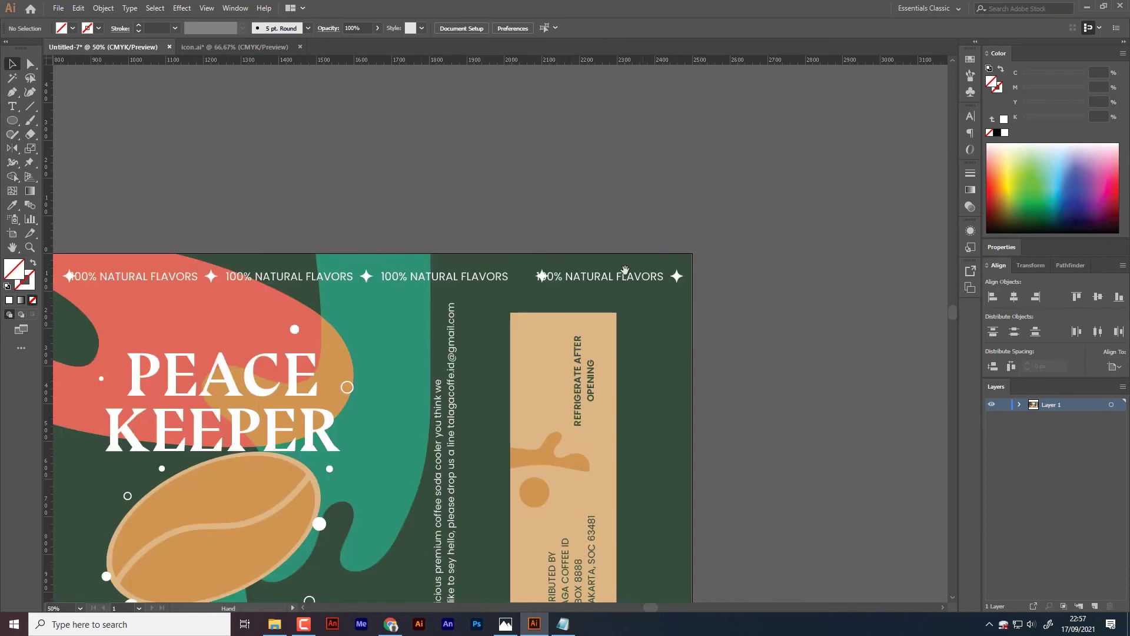
{"action": "scroll", "coordinate": [542, 279], "scroll_direction": "up", "scroll_amount": 1}
{"action": "left_click", "coordinate": [543, 279]}
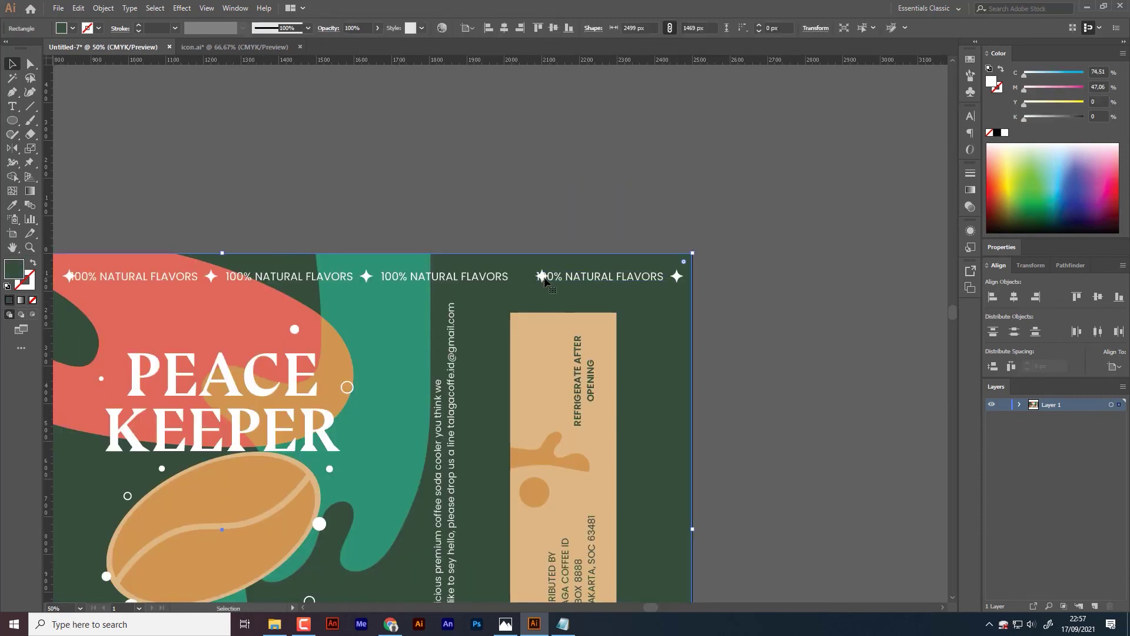
{"action": "double_click", "coordinate": [542, 277]}
{"action": "key", "text": "Escape"}
{"action": "key", "text": "ctrl+plus"}
{"action": "key", "text": "ctrl+plus"}
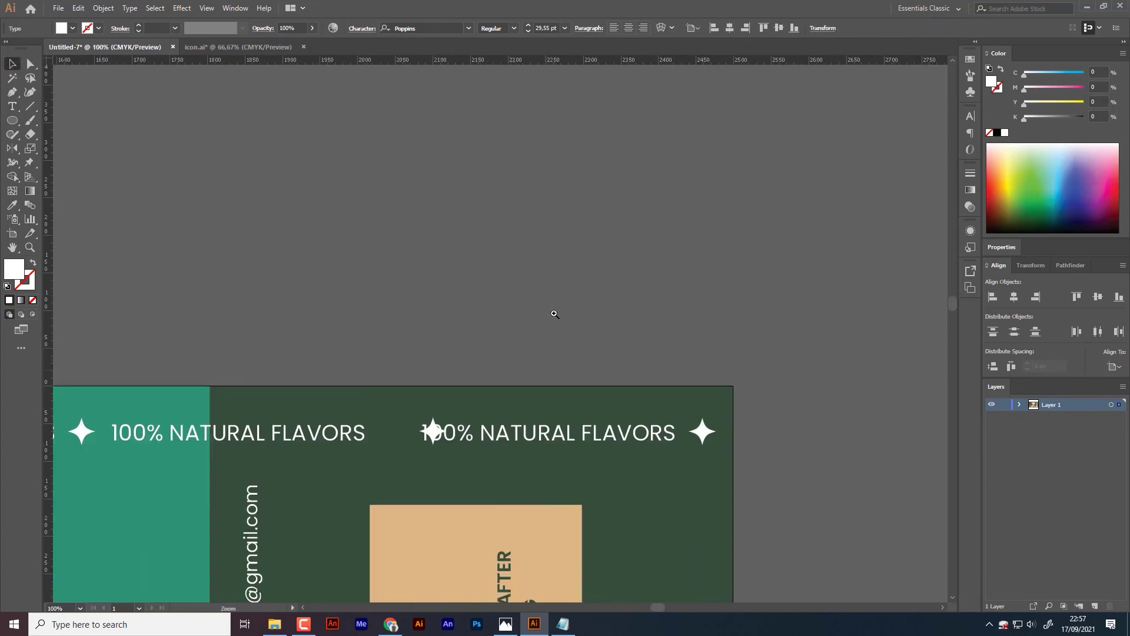
{"action": "key", "text": "ctrl+plus"}
Step: Nudge the star overlapping the text leftward, then zoom out and pan to view the whole label
{"action": "left_click", "coordinate": [380, 393]}
{"action": "left_click", "coordinate": [386, 422]}
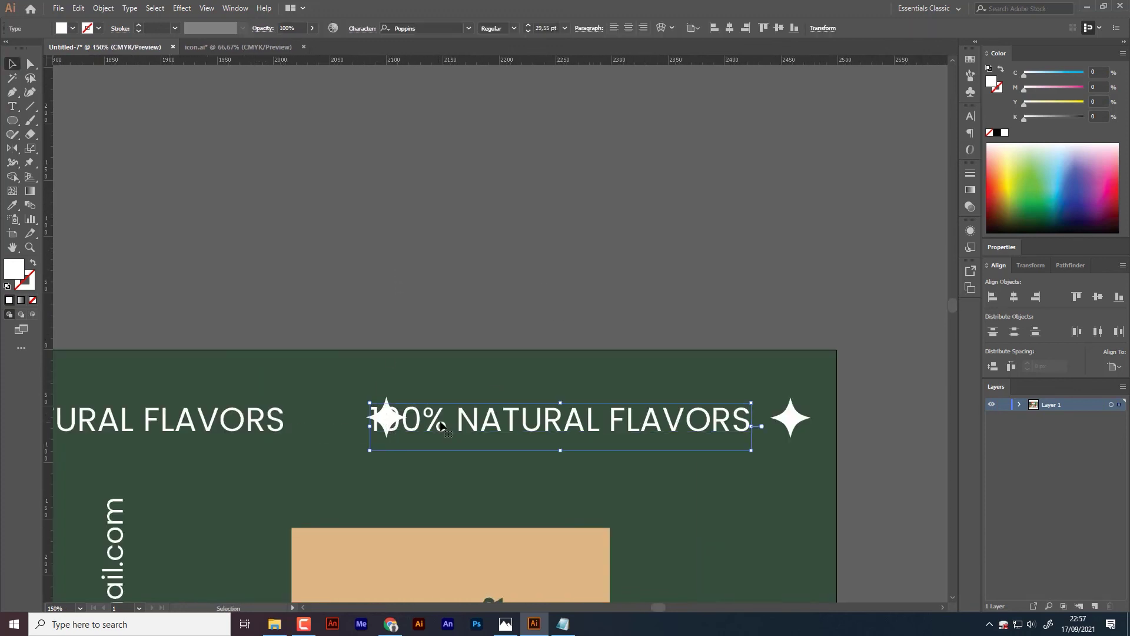
{"action": "left_click", "coordinate": [371, 416]}
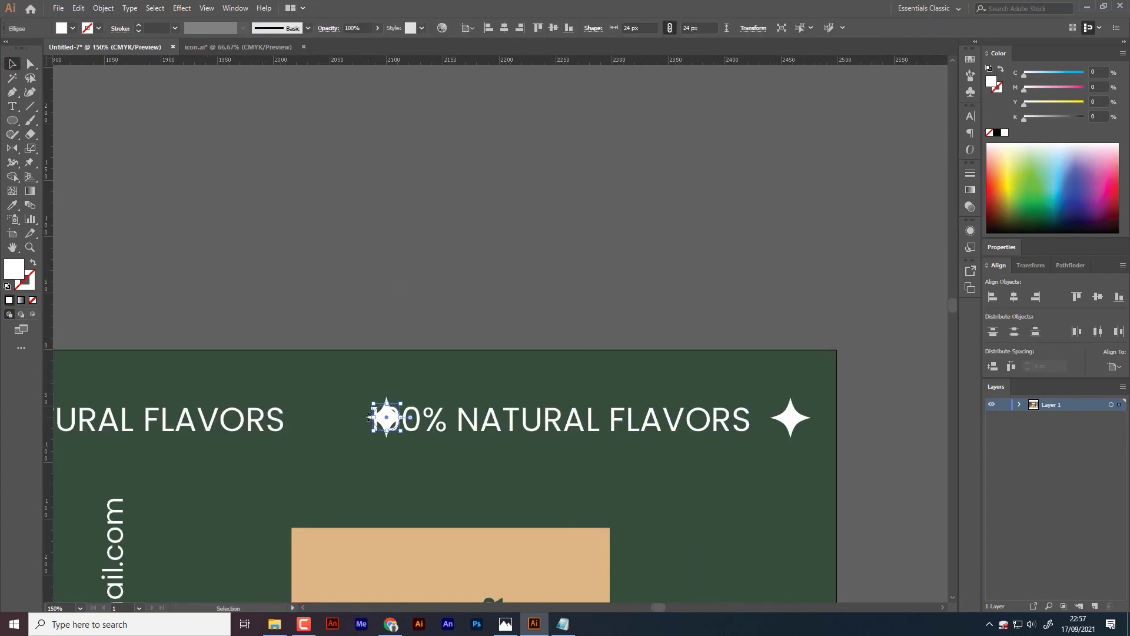
{"action": "left_click", "coordinate": [383, 421]}
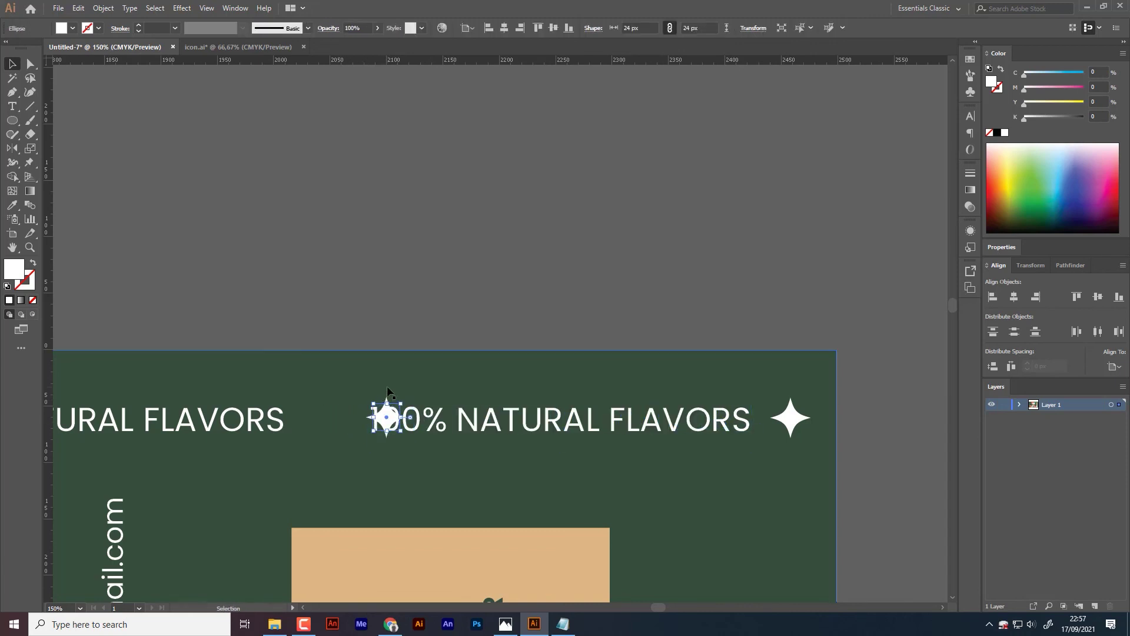
{"action": "key", "text": "shift+Left"}
{"action": "key", "text": "shift+Left"}
{"action": "key", "text": "shift+Left"}
{"action": "key", "text": "shift+Left"}
{"action": "key", "text": "shift+Left"}
{"action": "key", "text": "shift+Left"}
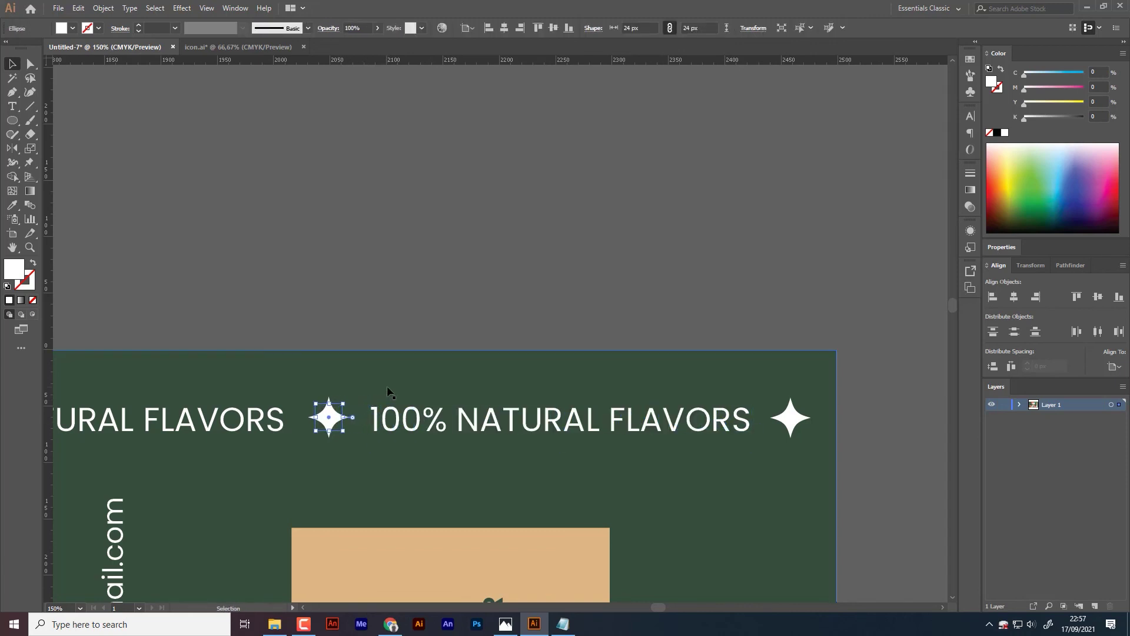
{"action": "left_click", "coordinate": [376, 388], "text": "ctrl+alt"}
{"action": "mouse_move", "coordinate": [376, 388]}
{"action": "left_mouse_down"}
{"action": "mouse_move", "coordinate": [406, 224]}
{"action": "mouse_move", "coordinate": [429, 210]}
{"action": "left_mouse_up"}
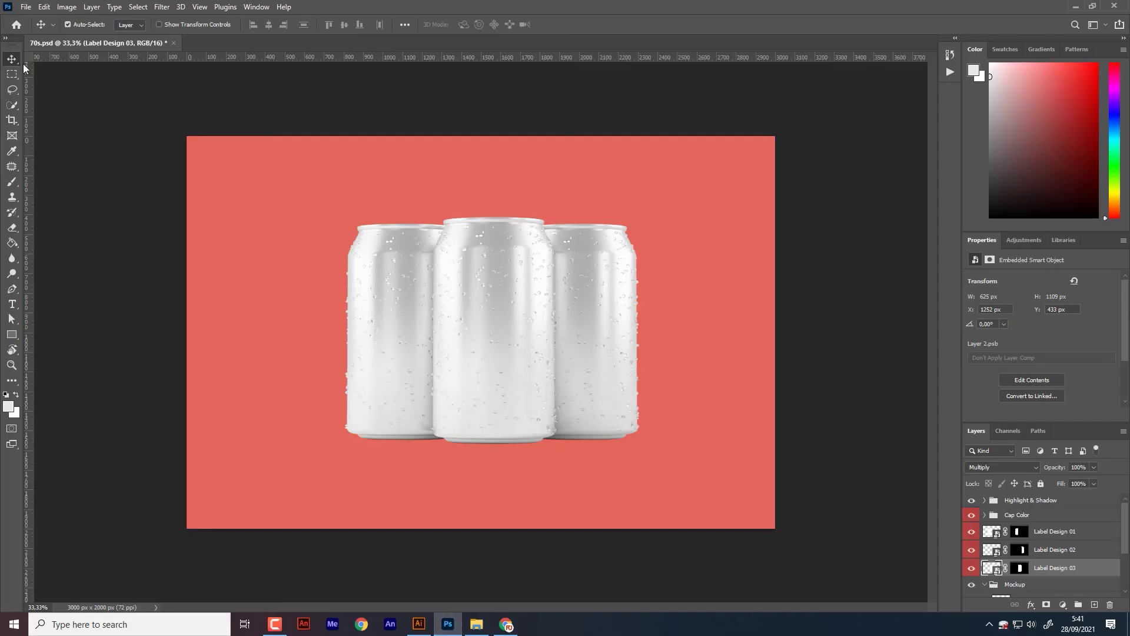
Step: Open the CAN label image from the CAN Camtasia folder, then return to the 70s.psd mockup
{"action": "left_click", "coordinate": [26, 6]}
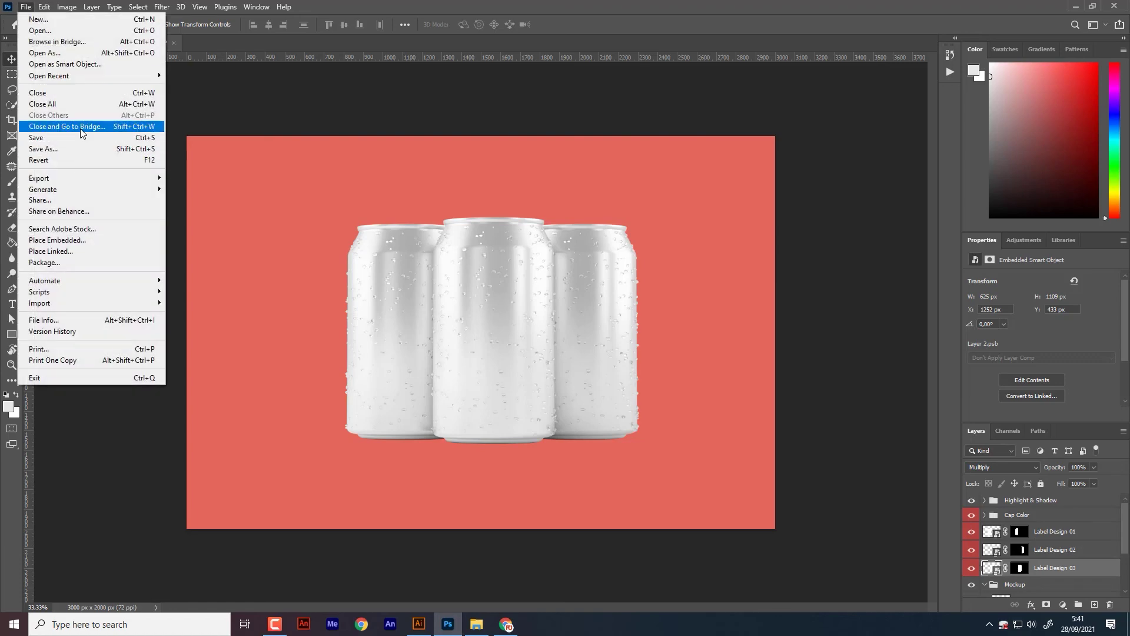
{"action": "left_click", "coordinate": [68, 31]}
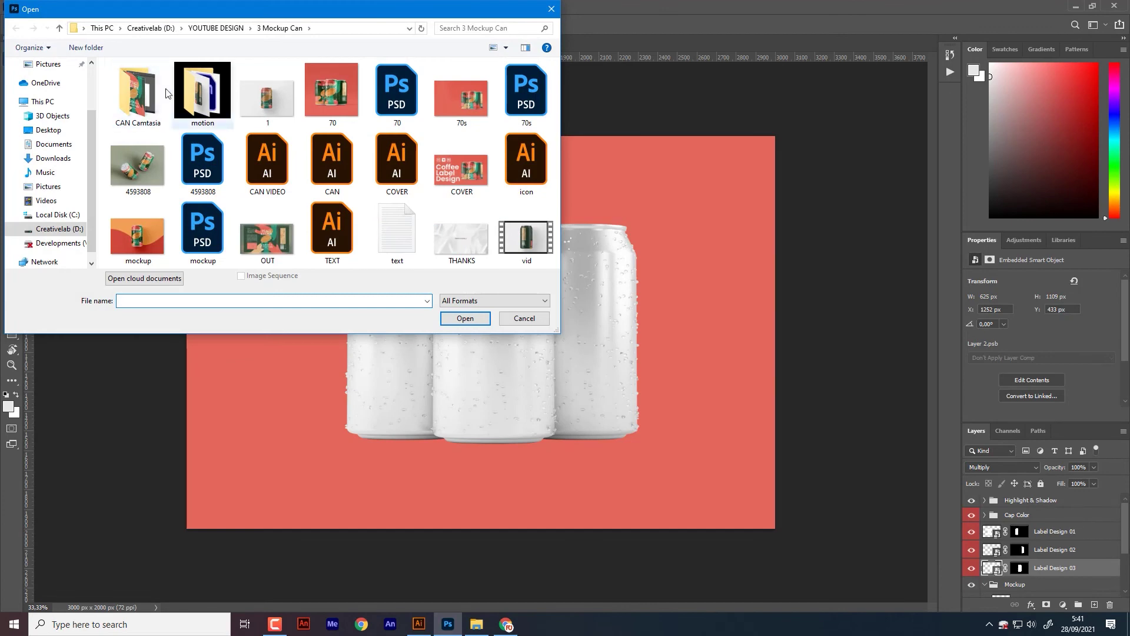
{"action": "double_click", "coordinate": [166, 93]}
{"action": "double_click", "coordinate": [197, 100]}
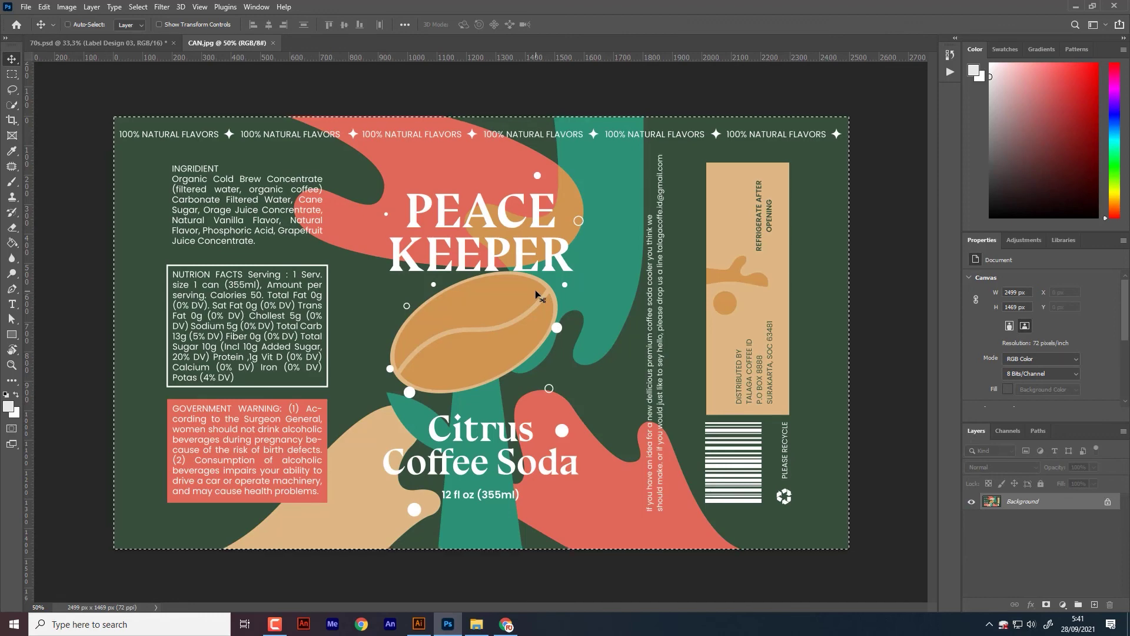
{"action": "left_click", "coordinate": [97, 44]}
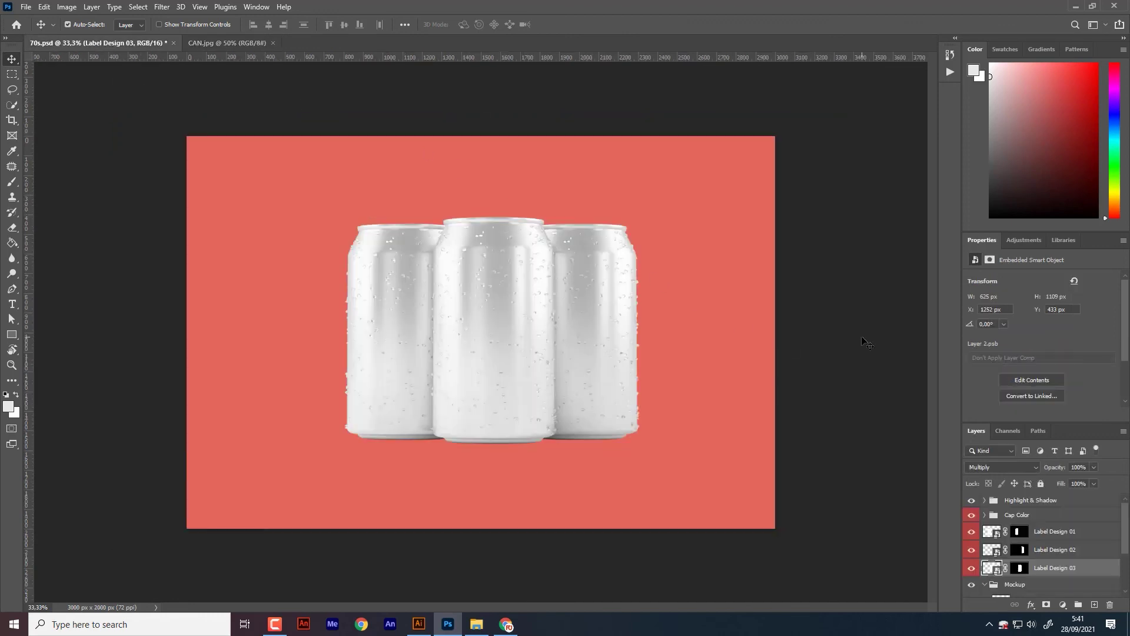
Step: Open the Label Design 01 smart object and exit quick mask mode
{"action": "double_click", "coordinate": [997, 536]}
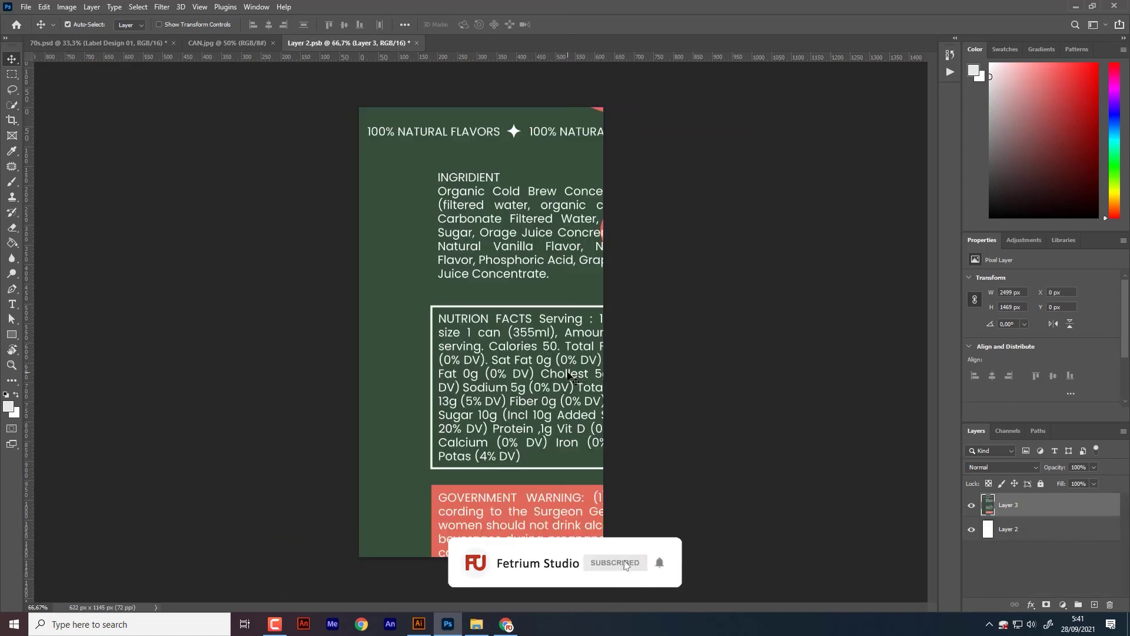
{"action": "key", "text": "q"}
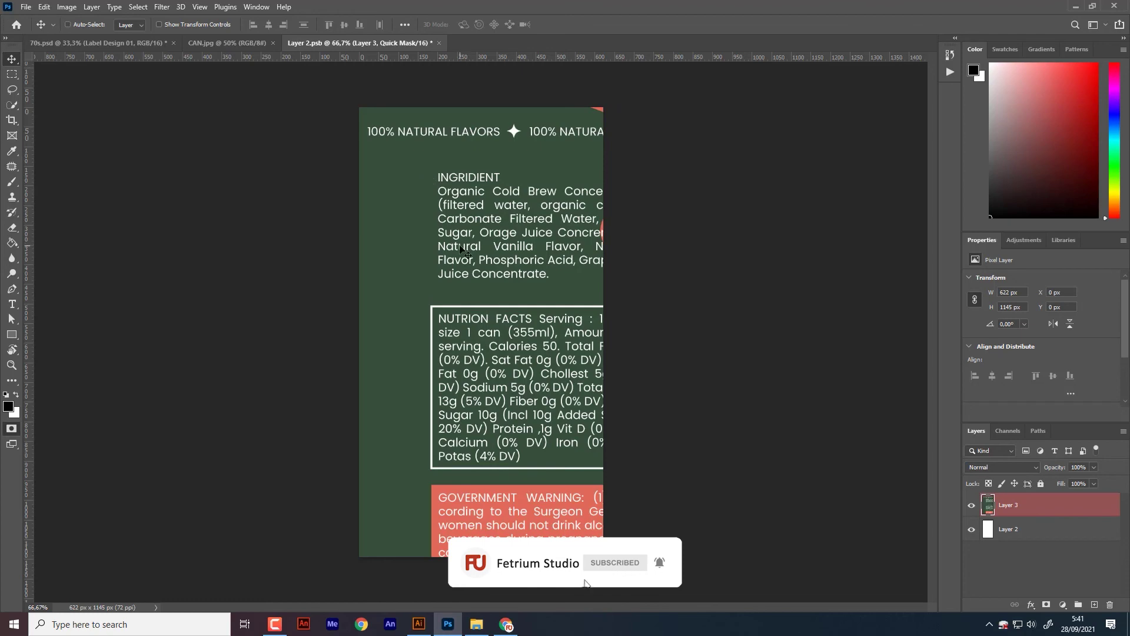
{"action": "scroll", "coordinate": [460, 245], "scroll_direction": "down", "scroll_amount": 1}
{"action": "key", "text": "ctrl+t"}
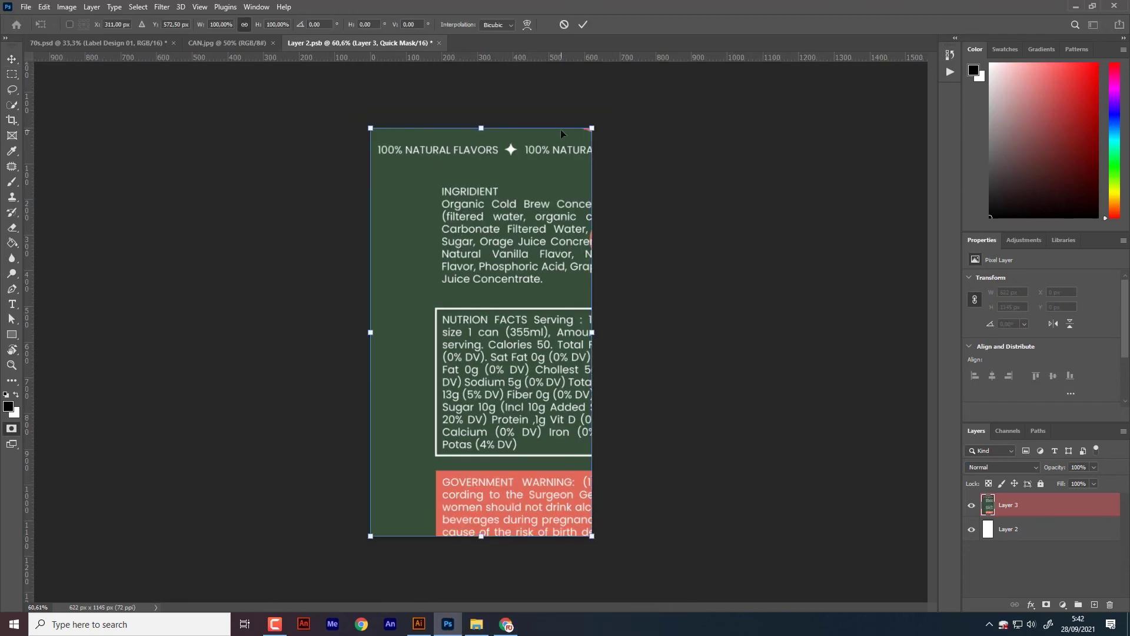
{"action": "left_click", "coordinate": [564, 25]}
{"action": "key", "text": "ctrl+minus"}
{"action": "key", "text": "ctrl+minus"}
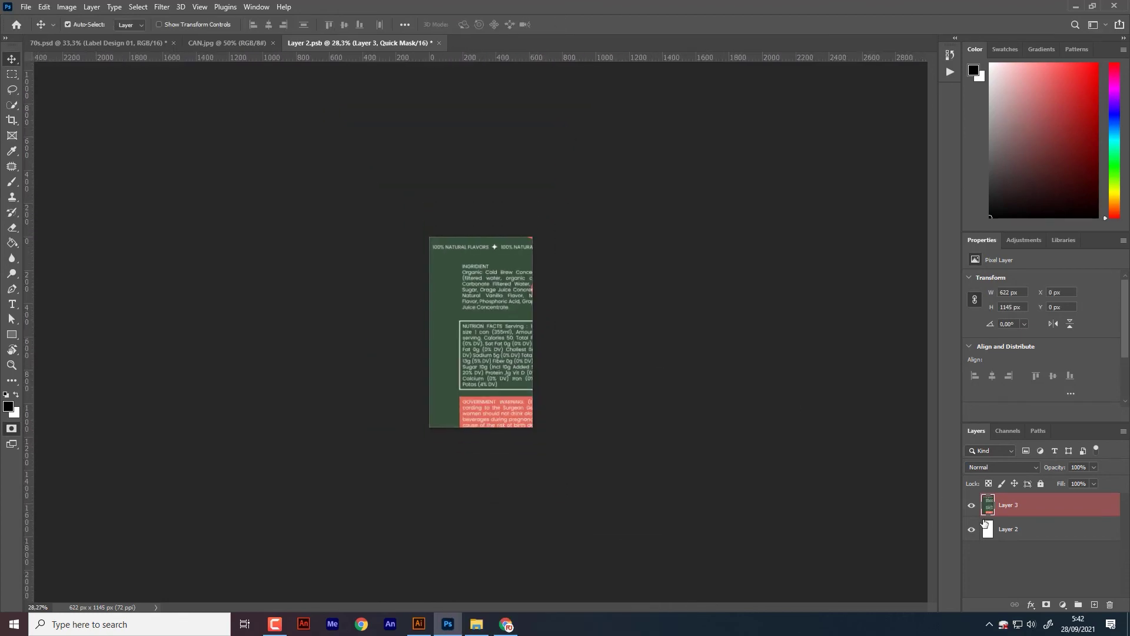
{"action": "key", "text": "q"}
Step: Scale the label artwork to about 76%, then save and close the smart object
{"action": "key", "text": "ctrl+t"}
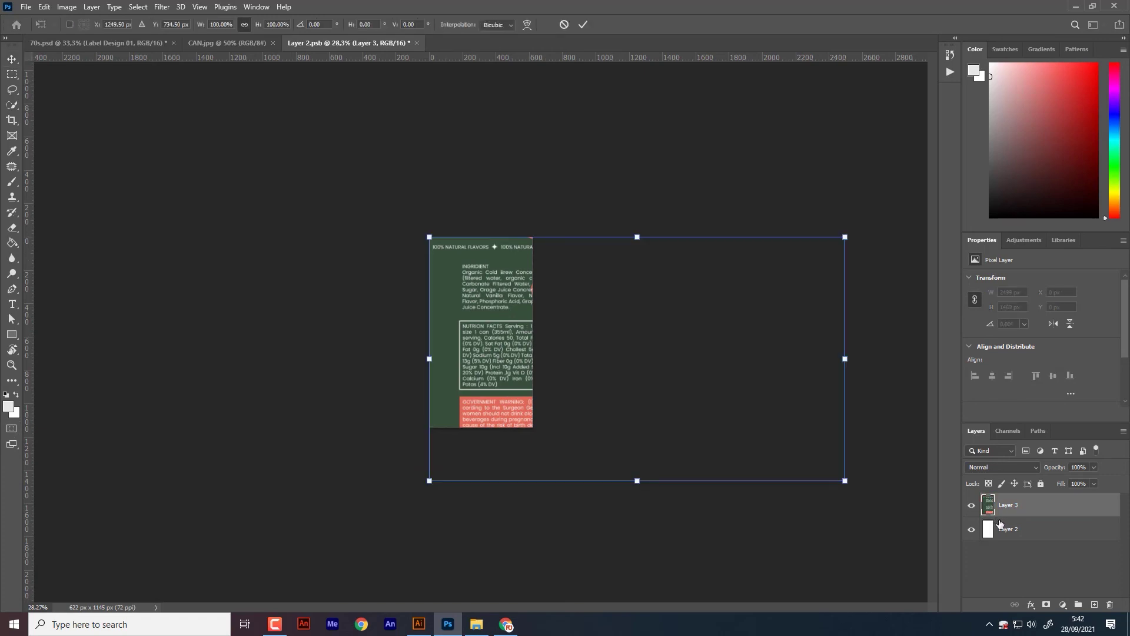
{"action": "left_click_drag", "start_coordinate": [841, 482], "coordinate": [742, 430]}
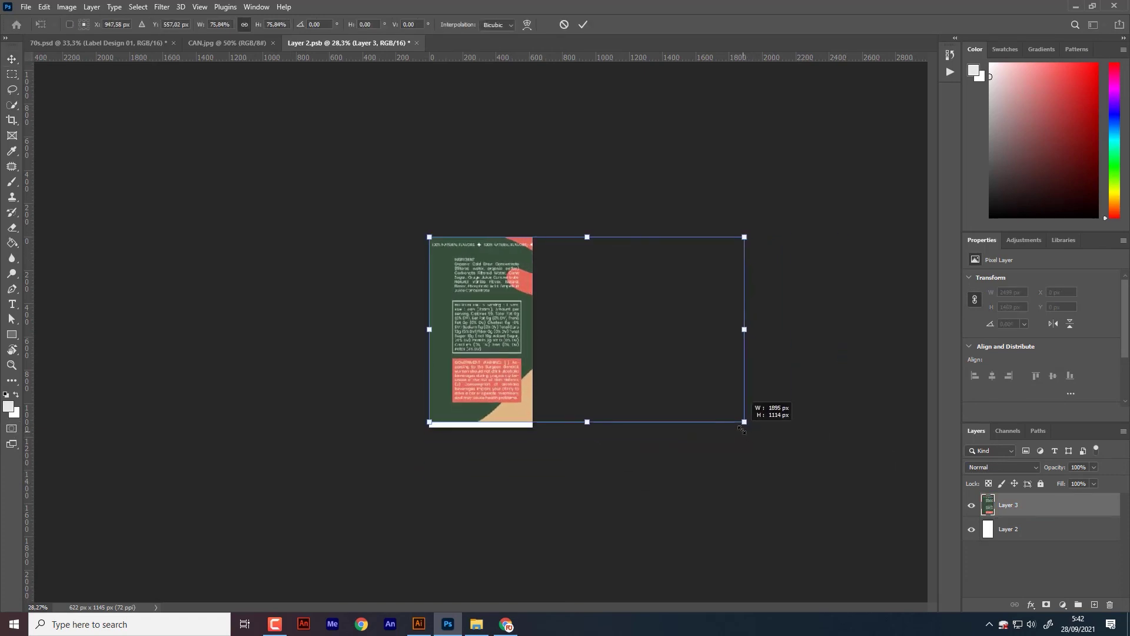
{"action": "left_click", "coordinate": [585, 25]}
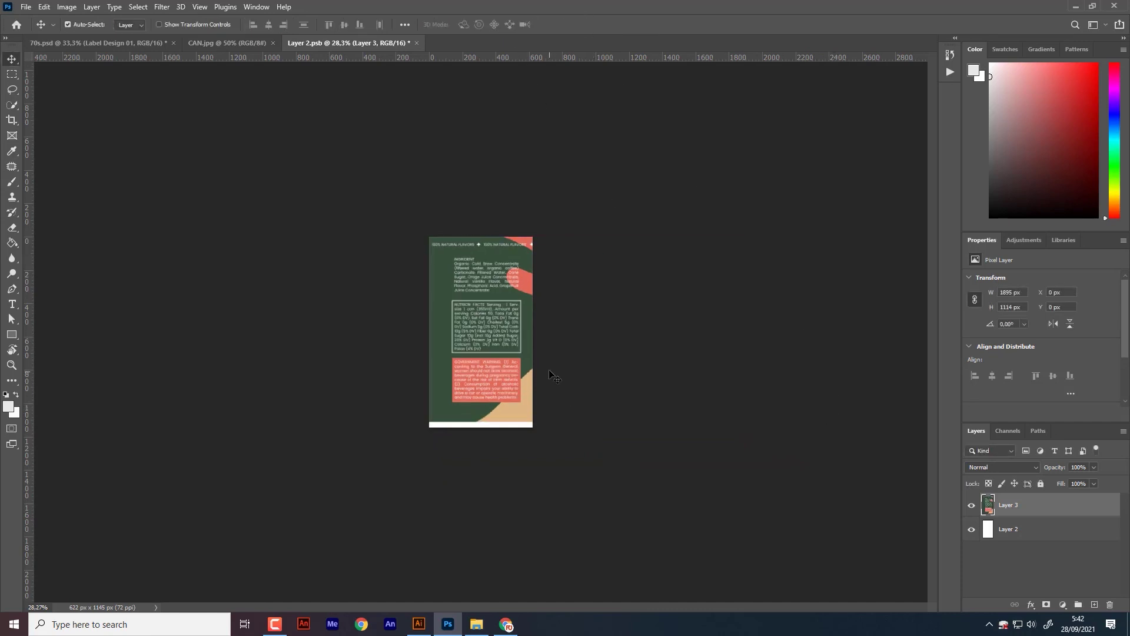
{"action": "key", "text": "ctrl+s"}
{"action": "key", "text": "ctrl+w"}
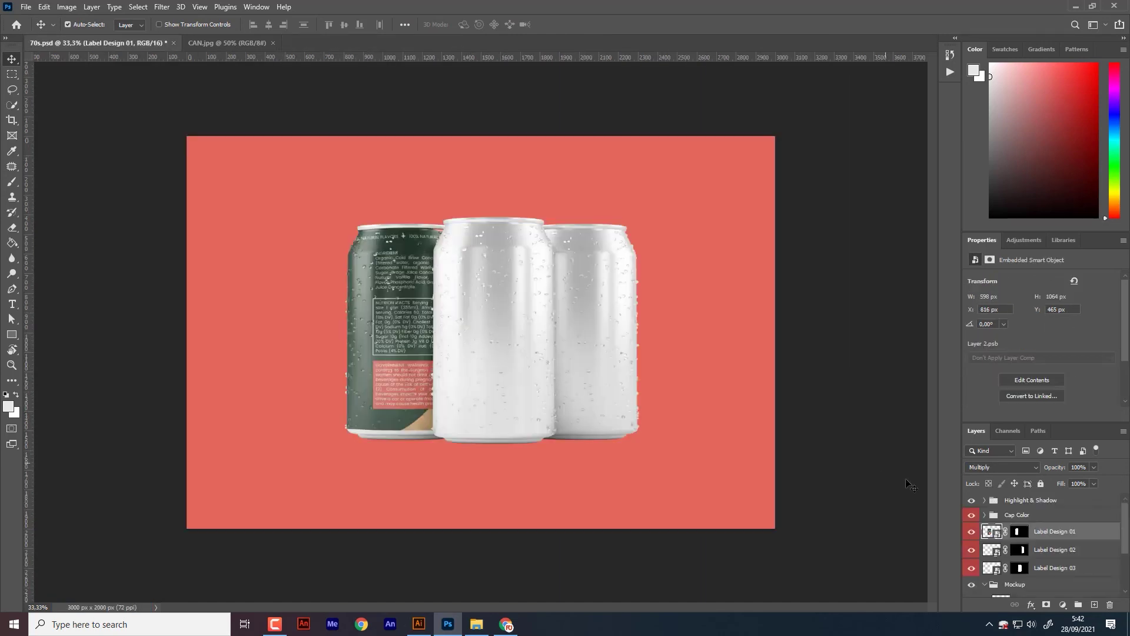
Step: Paste the label into Label Design 02, slide it left to the barcode panel, top-align, save and close
{"action": "double_click", "coordinate": [992, 550]}
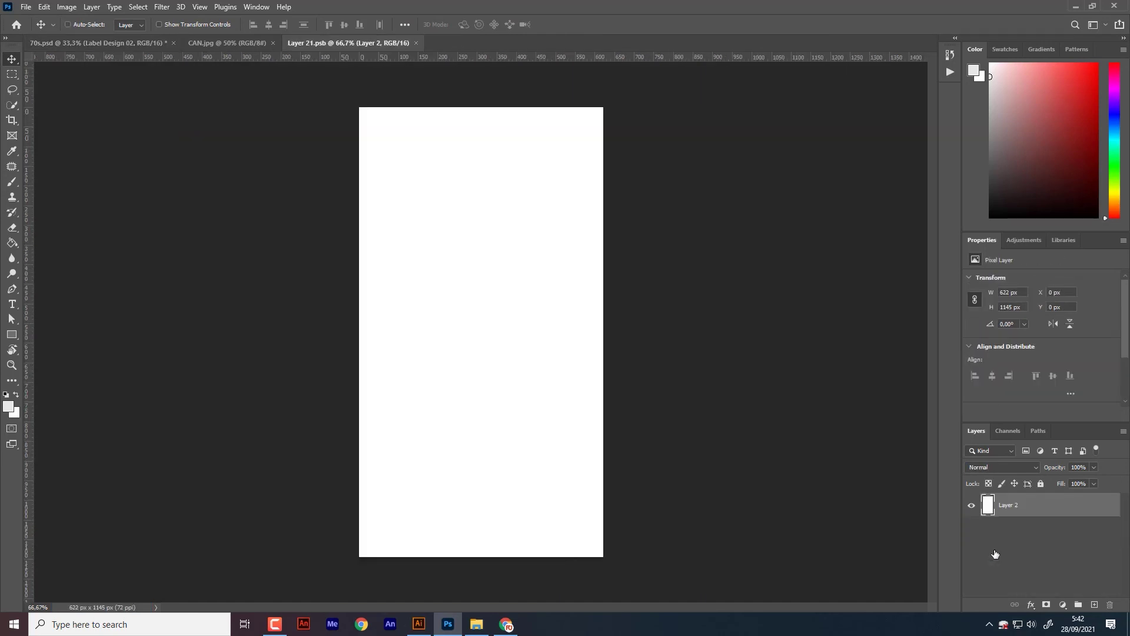
{"action": "key", "text": "ctrl+v"}
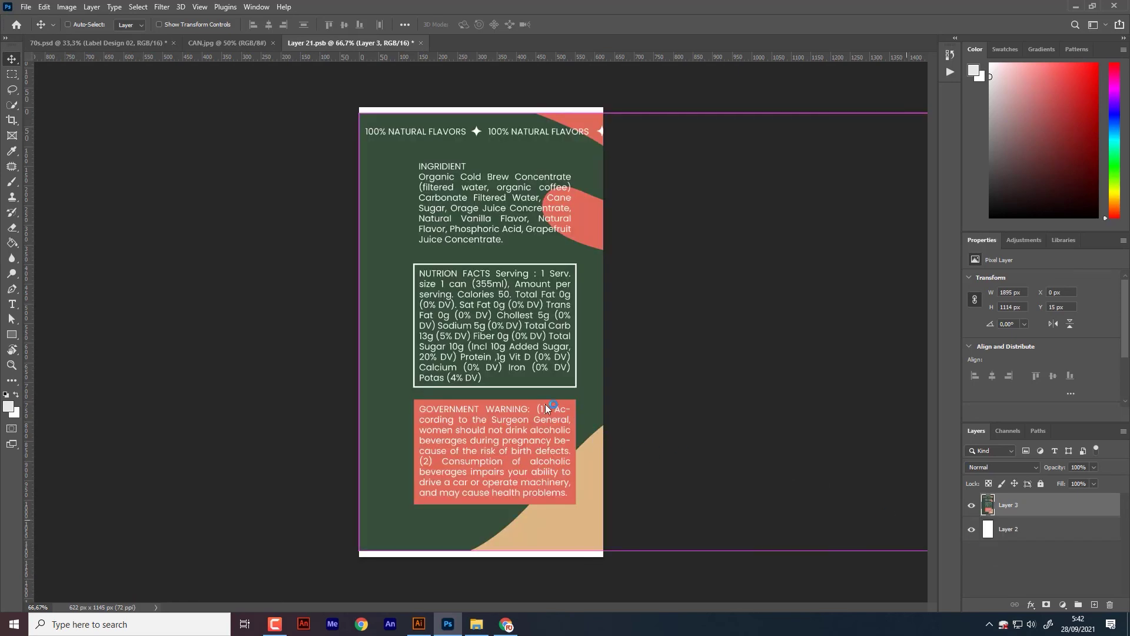
{"action": "mouse_move", "coordinate": [545, 404]}
{"action": "left_mouse_down"}
{"action": "mouse_move", "coordinate": [387, 333]}
{"action": "mouse_move", "coordinate": [428, 334]}
{"action": "left_mouse_up"}
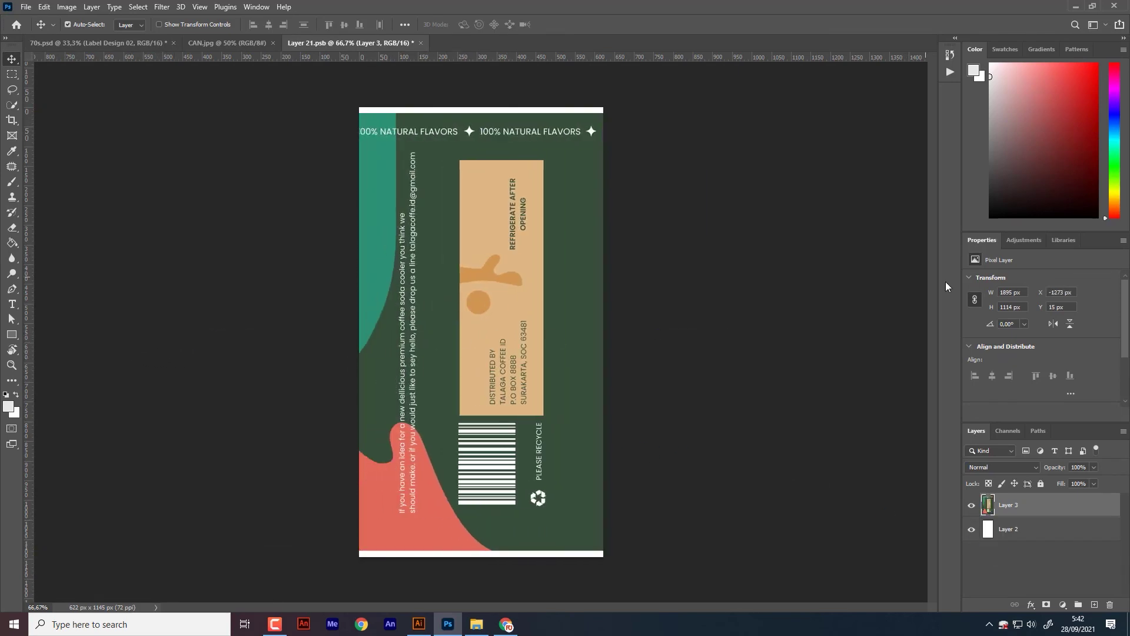
{"action": "key", "text": "ctrl+a"}
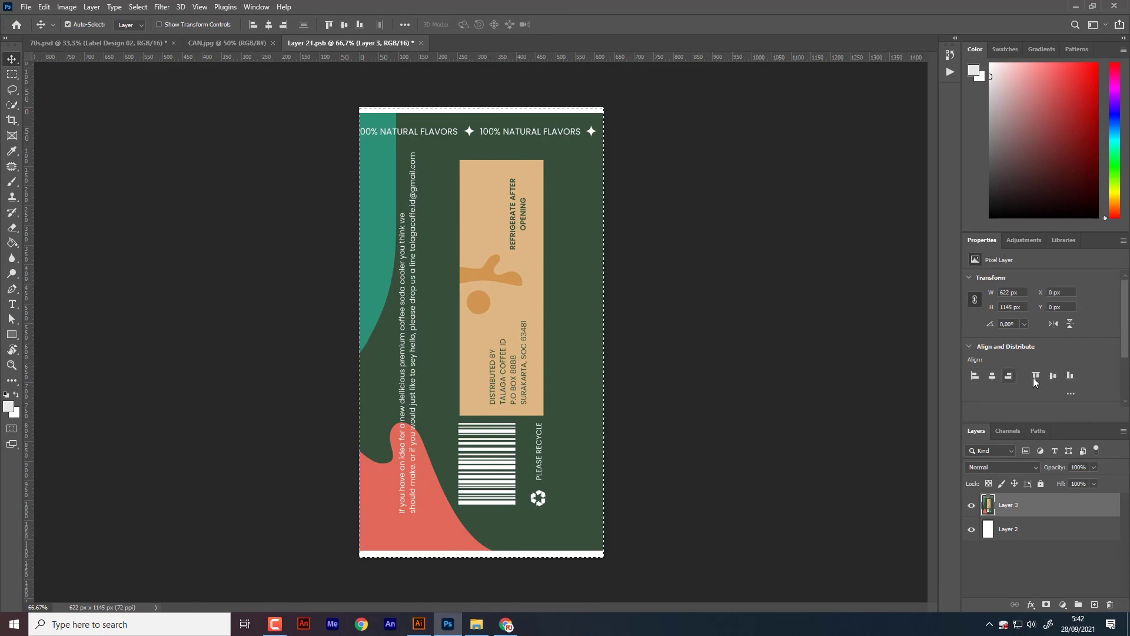
{"action": "left_click", "coordinate": [1036, 376]}
{"action": "key", "text": "ctrl+d"}
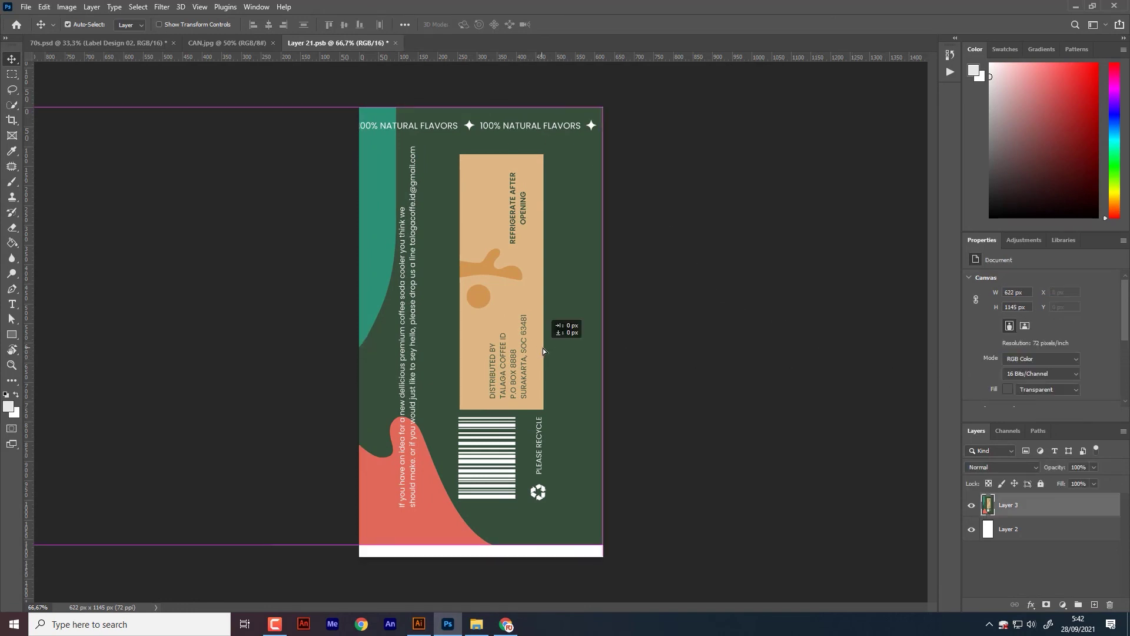
{"action": "left_click_drag", "start_coordinate": [542, 348], "coordinate": [557, 348]}
{"action": "key", "text": "ctrl+s"}
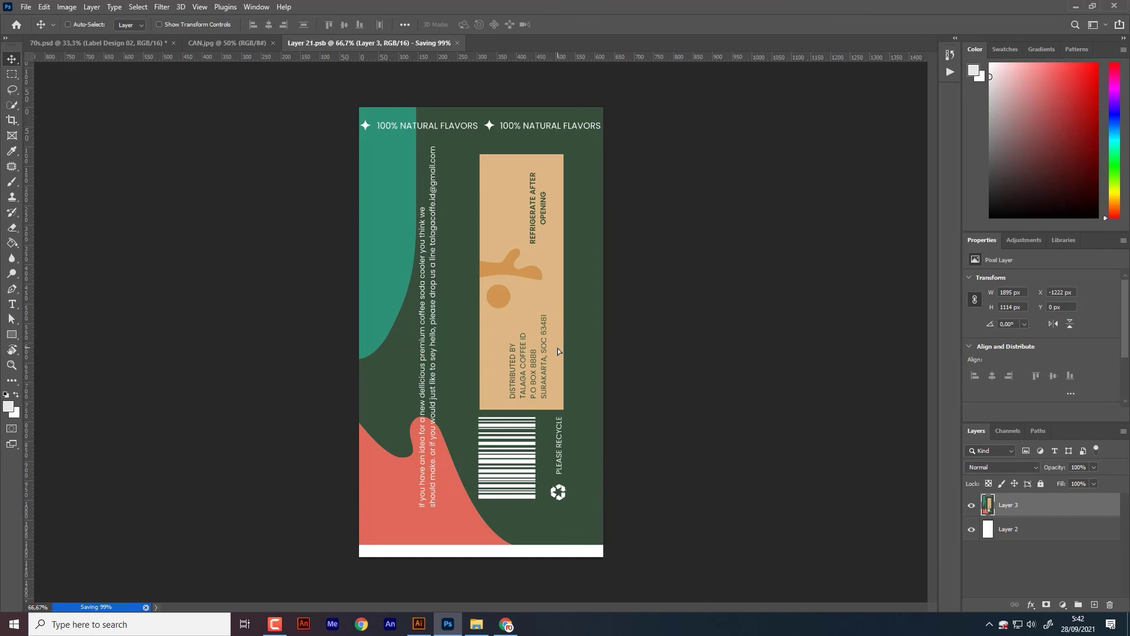
{"action": "key", "text": "ctrl+w"}
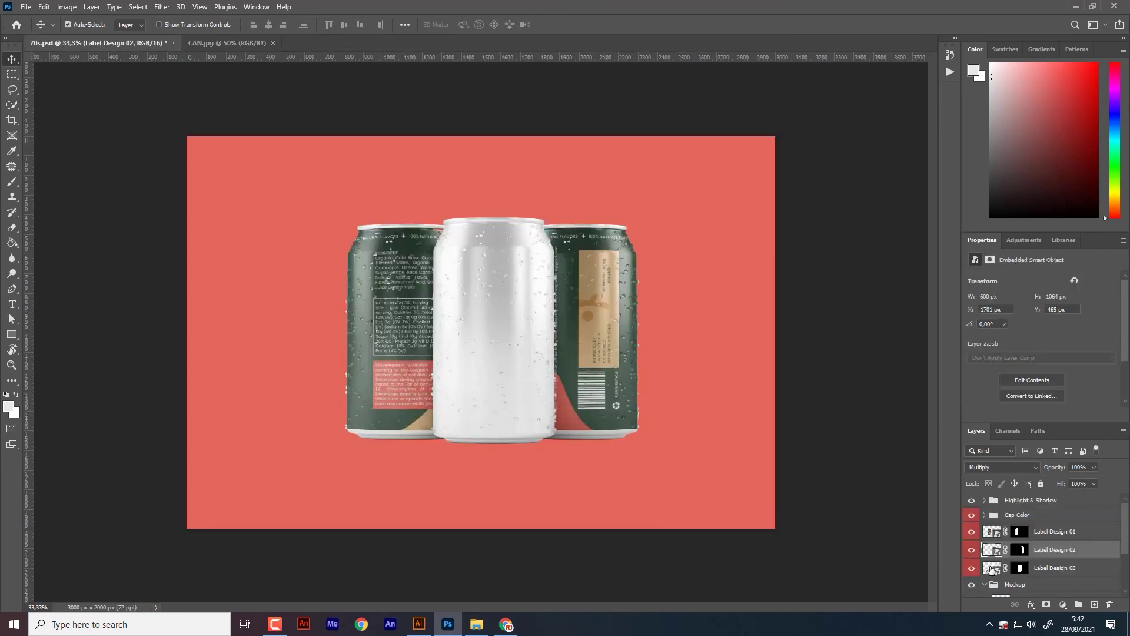
{"action": "double_click", "coordinate": [992, 568]}
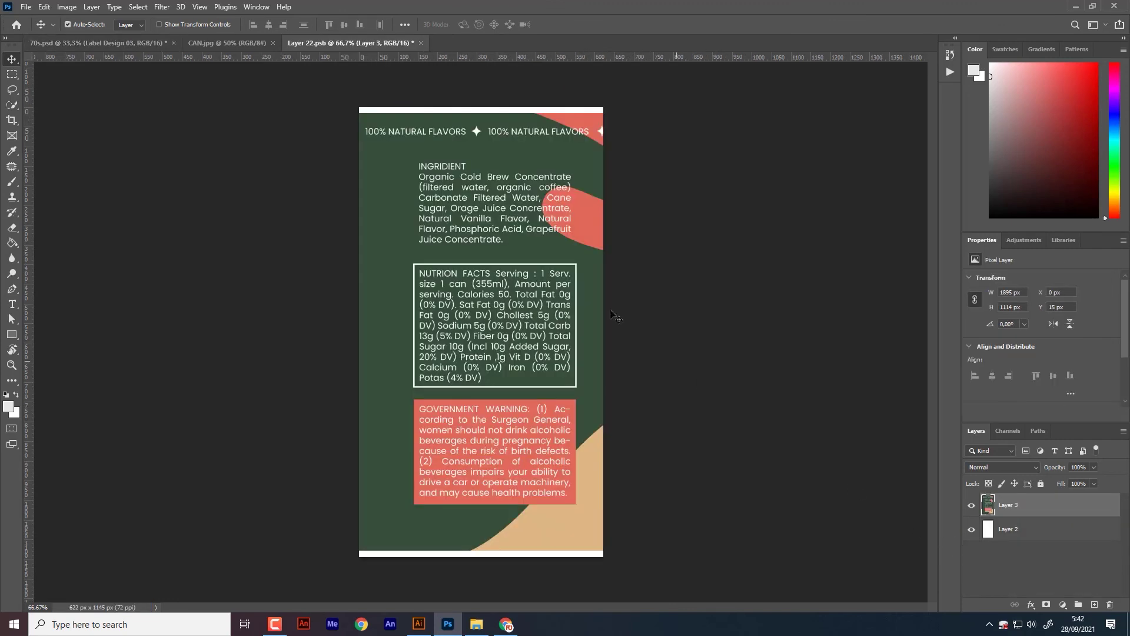
Step: Top-align the label in Label Design 03 to show the front title design, then save and close
{"action": "key", "text": "ctrl+a"}
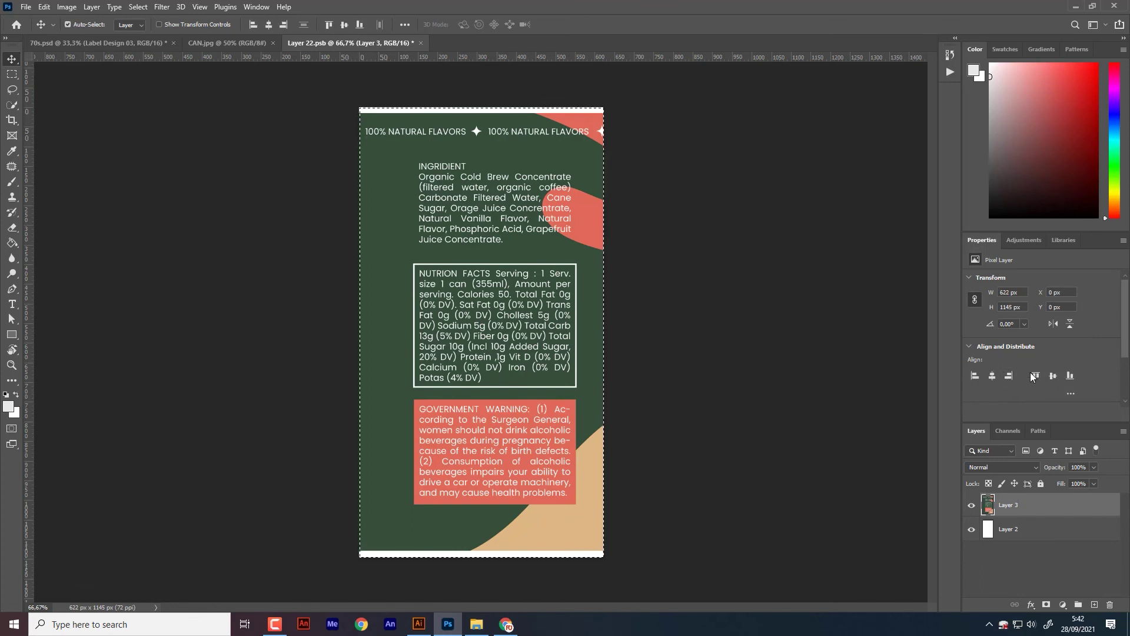
{"action": "left_click", "coordinate": [993, 376]}
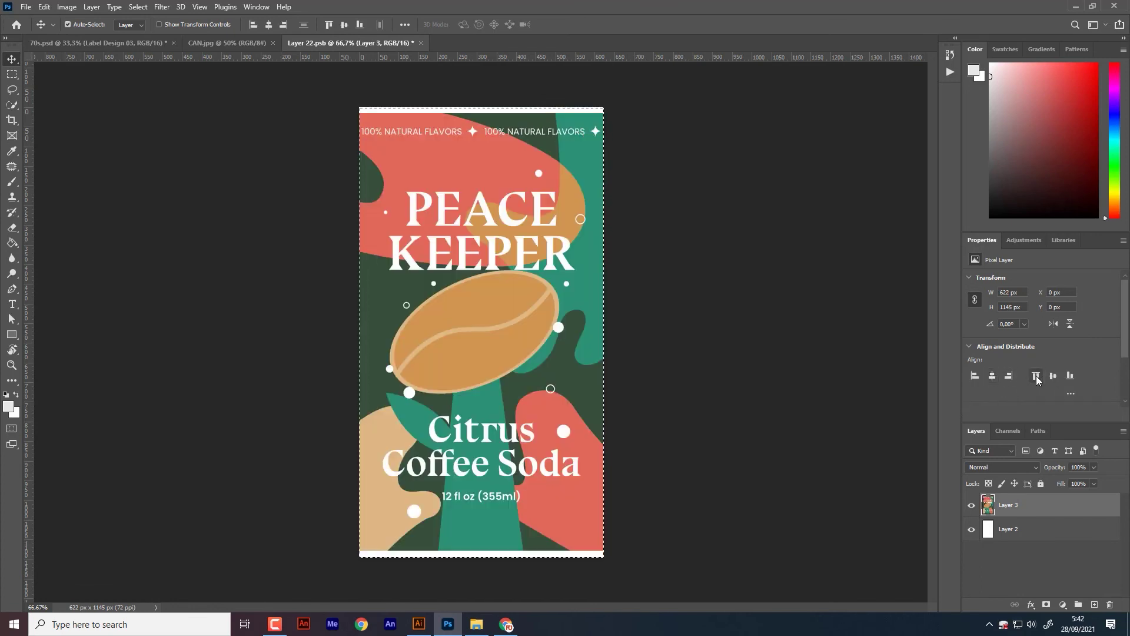
{"action": "key", "text": "ctrl+d"}
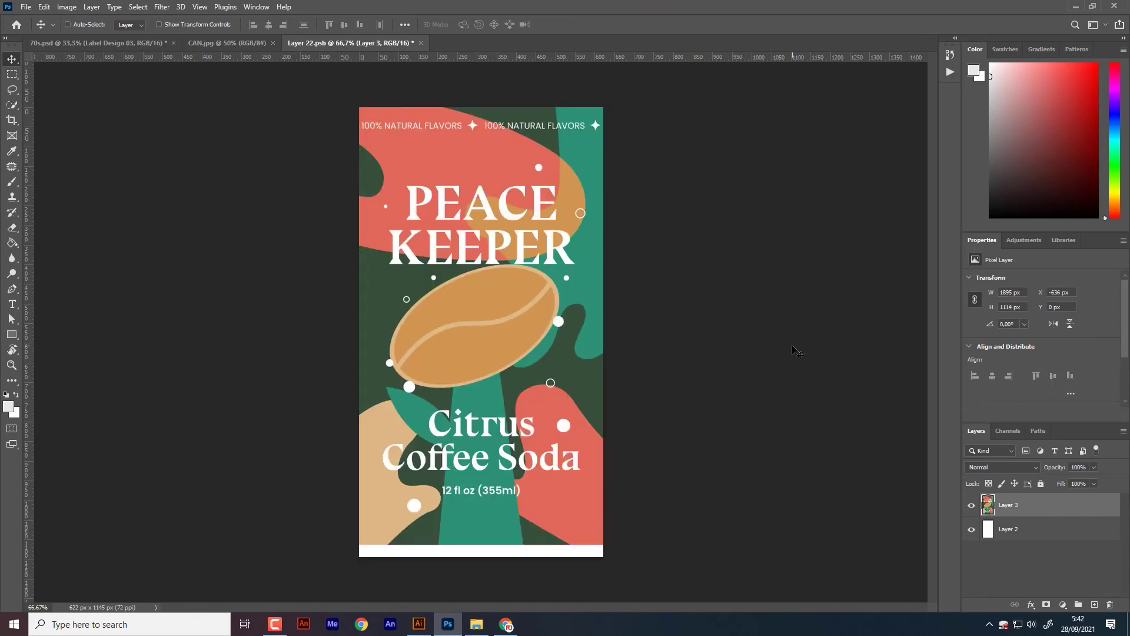
{"action": "key", "text": "ctrl+s"}
{"action": "key", "text": "ctrl+w"}
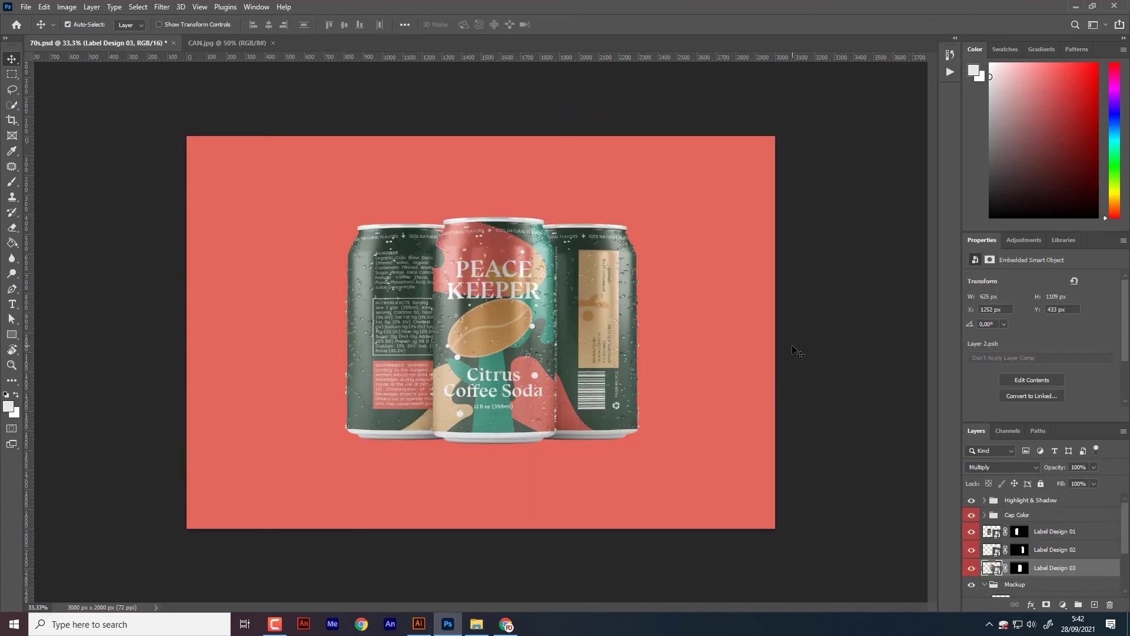
{"action": "left_click", "coordinate": [856, 347]}
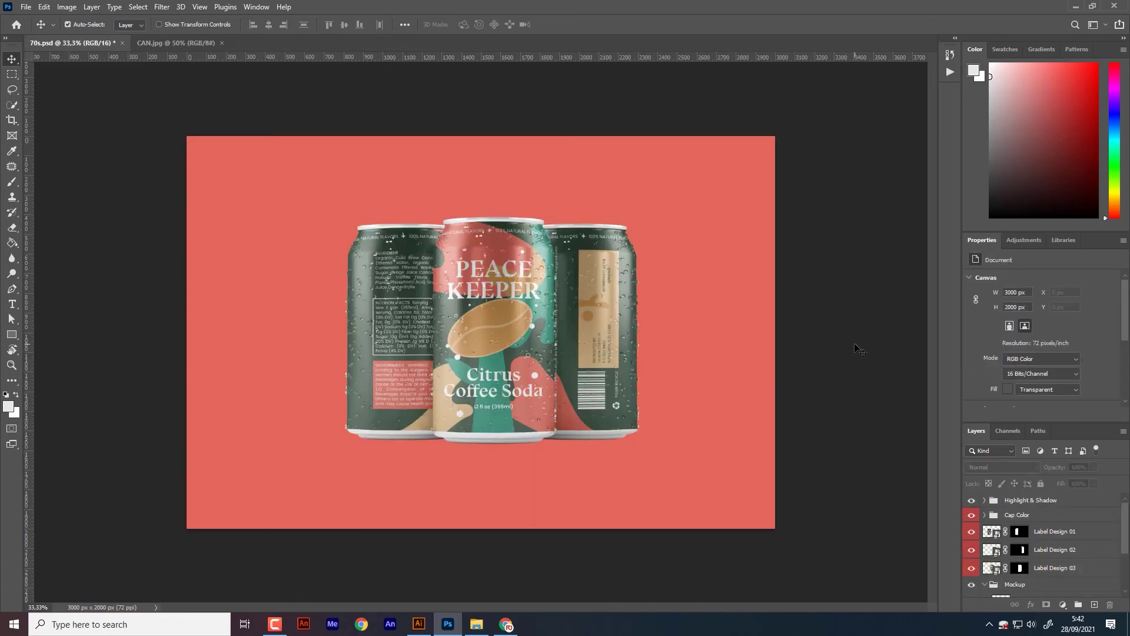